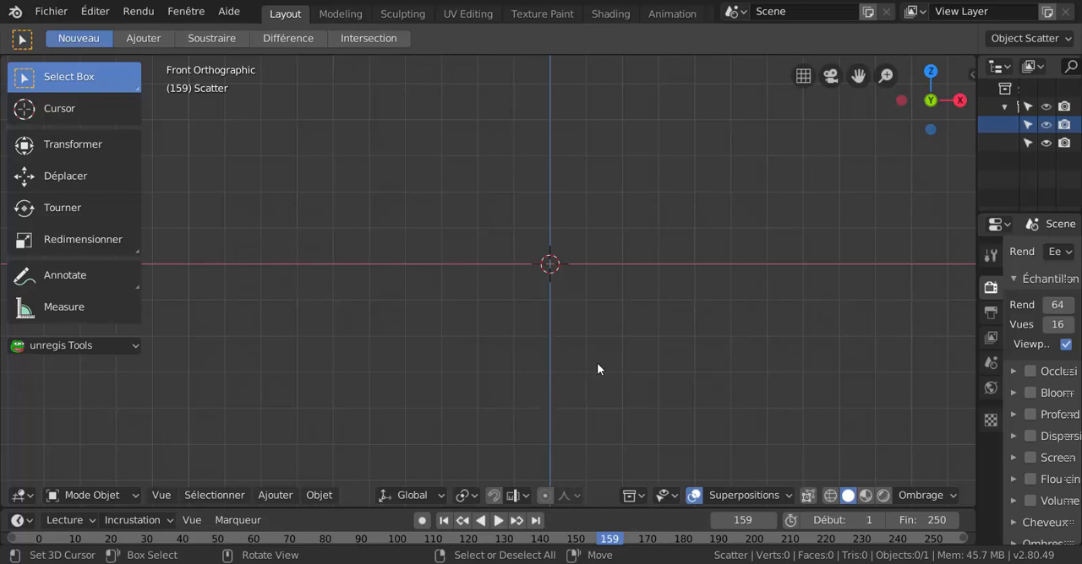
pyautogui.moveTo(620, 392)
pyautogui.mouseDown(button='middle')
pyautogui.moveTo(611, 391)
pyautogui.moveTo(632, 405)
pyautogui.mouseUp(button='middle')
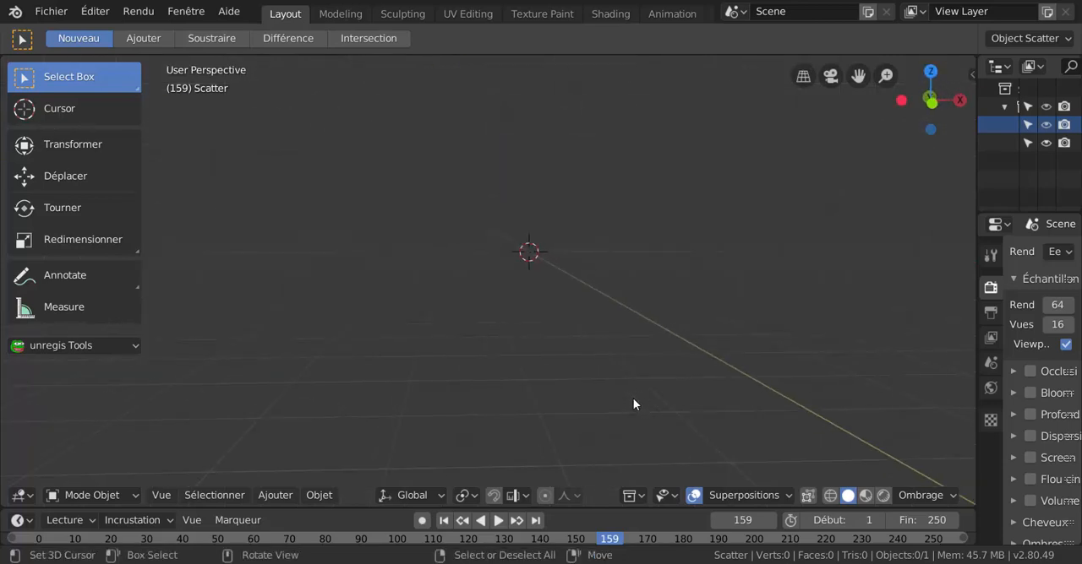
pyautogui.press('KP_1')
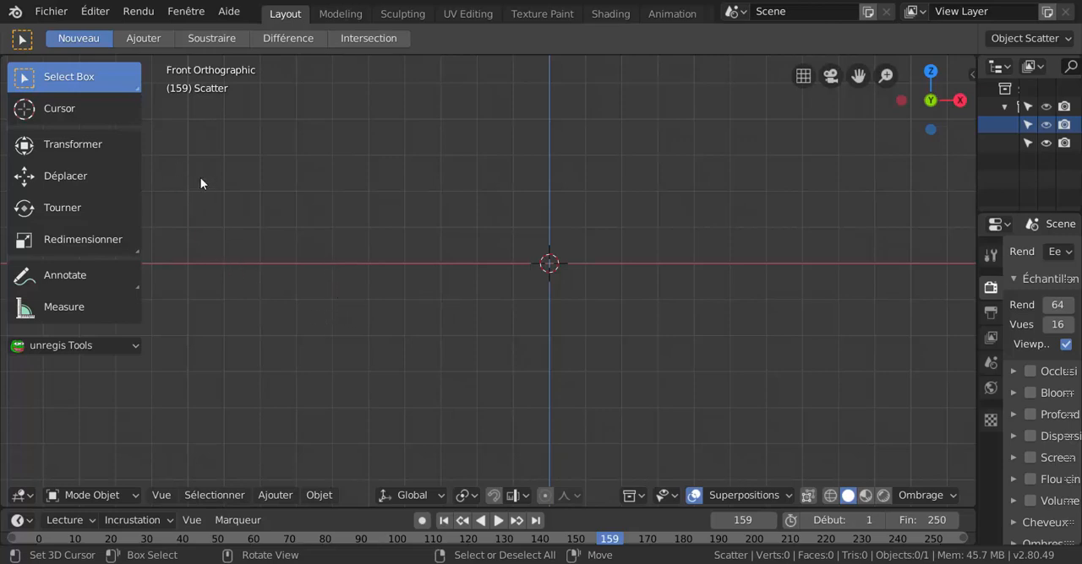
# Open the Keymap preferences, check the Select With and Spacebar Action settings, and minimize the preferences window.
pyautogui.click(95, 11)
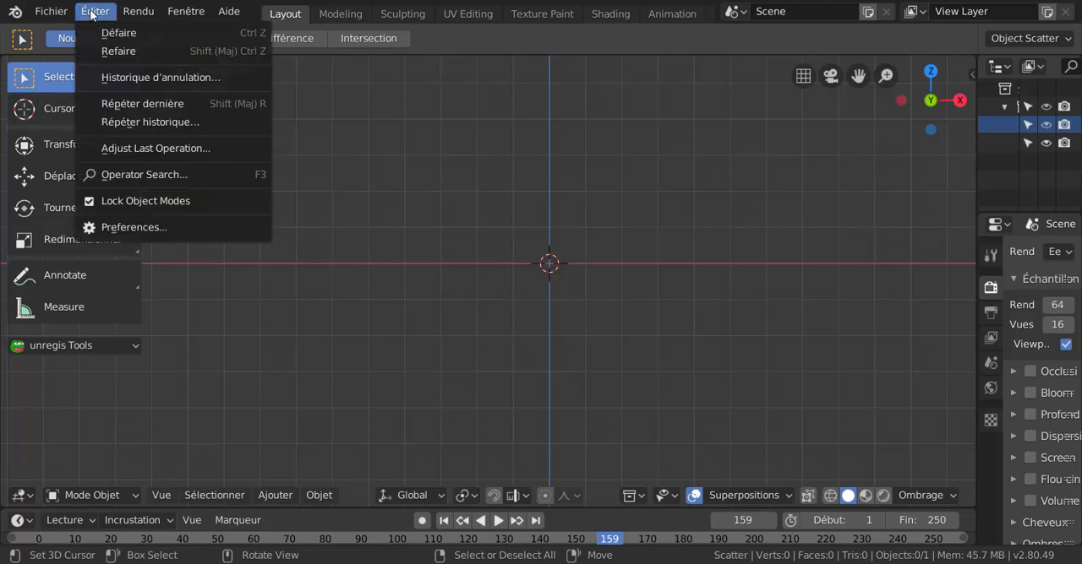
pyautogui.click(135, 229)
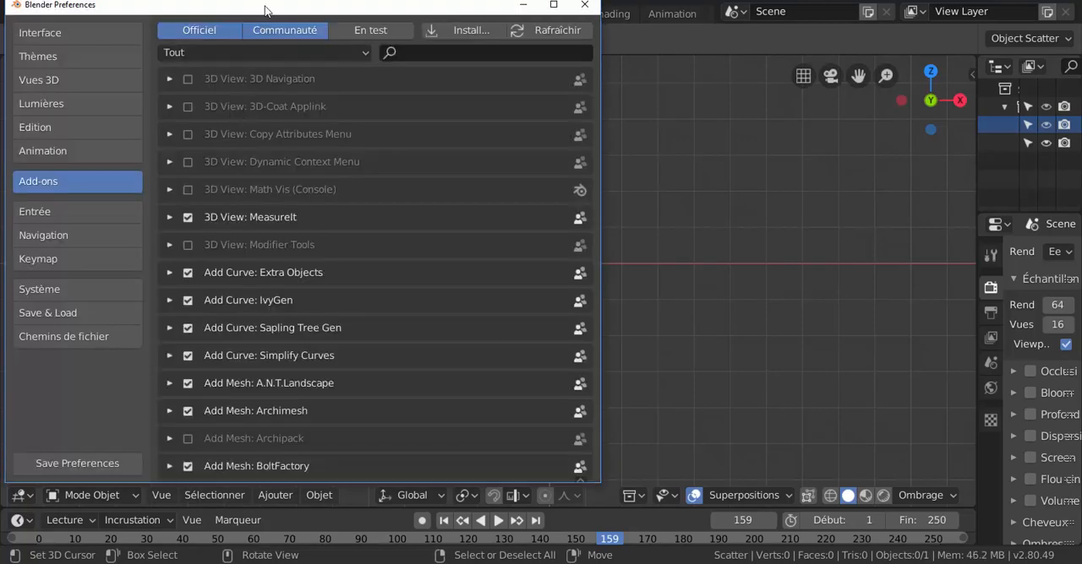
pyautogui.moveTo(265, 10); pyautogui.dragTo(385, 31)
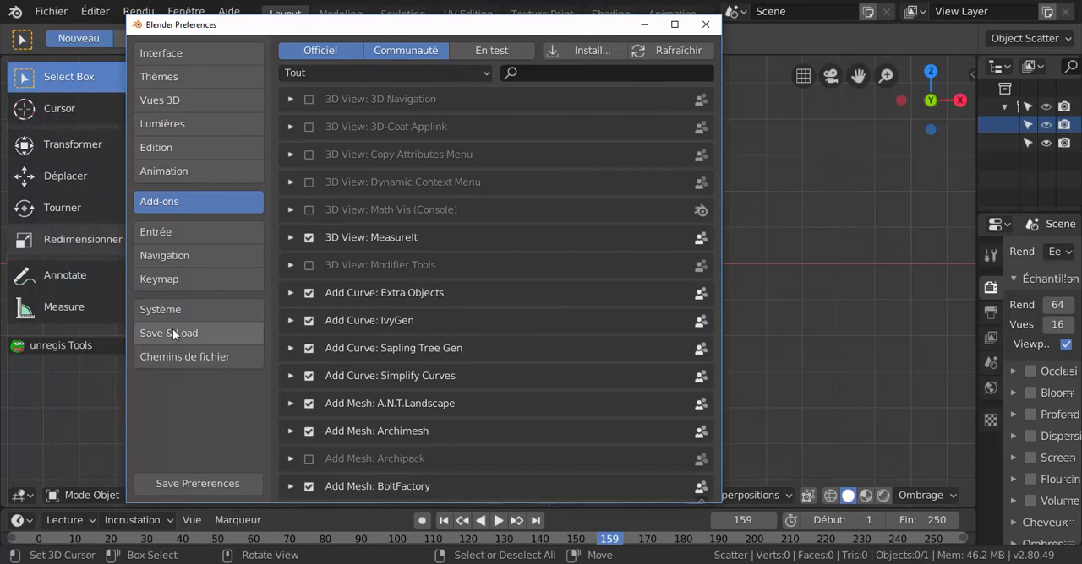
pyautogui.click(161, 279)
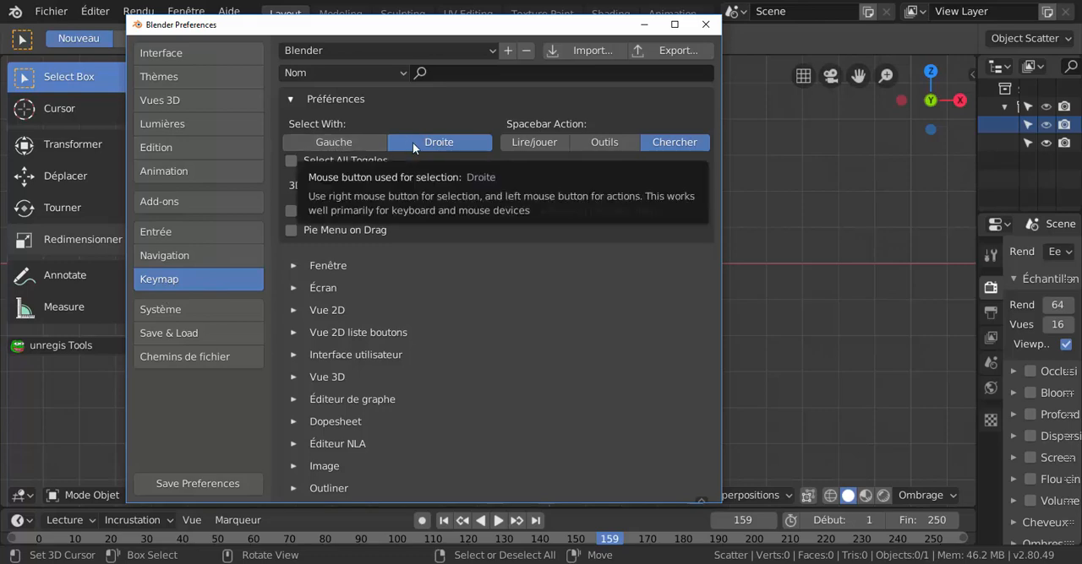
pyautogui.moveTo(440, 31); pyautogui.dragTo(529, 39)
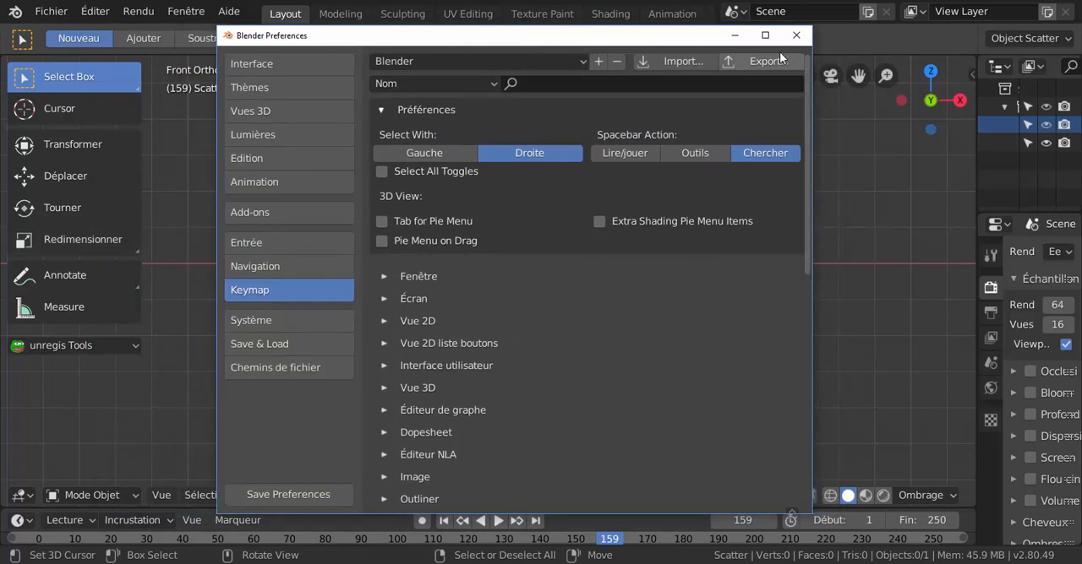
pyautogui.click(735, 37)
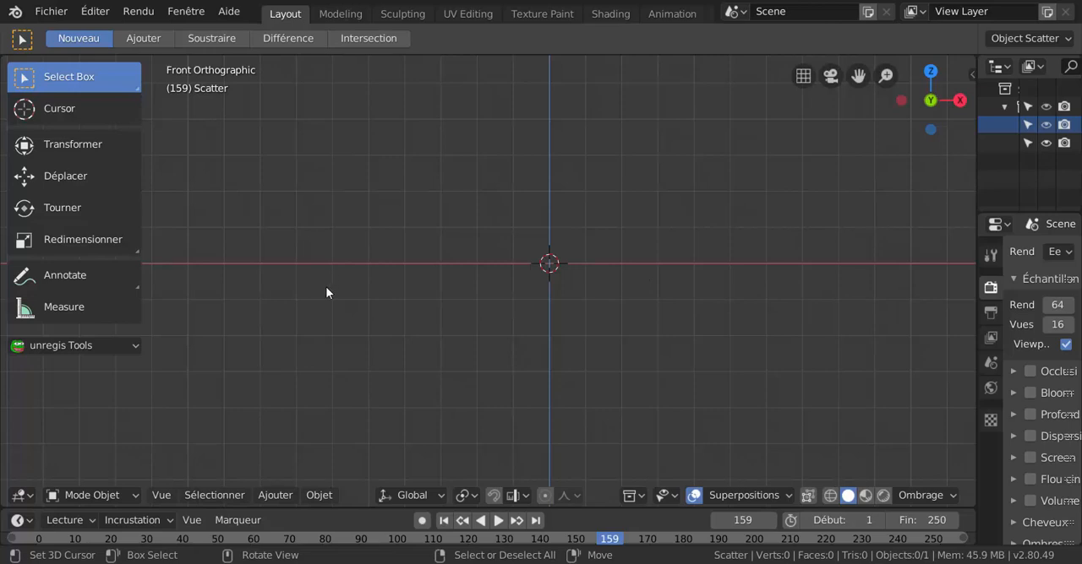
pyautogui.click(135, 14)
pyautogui.hotkey('shift', 'a')
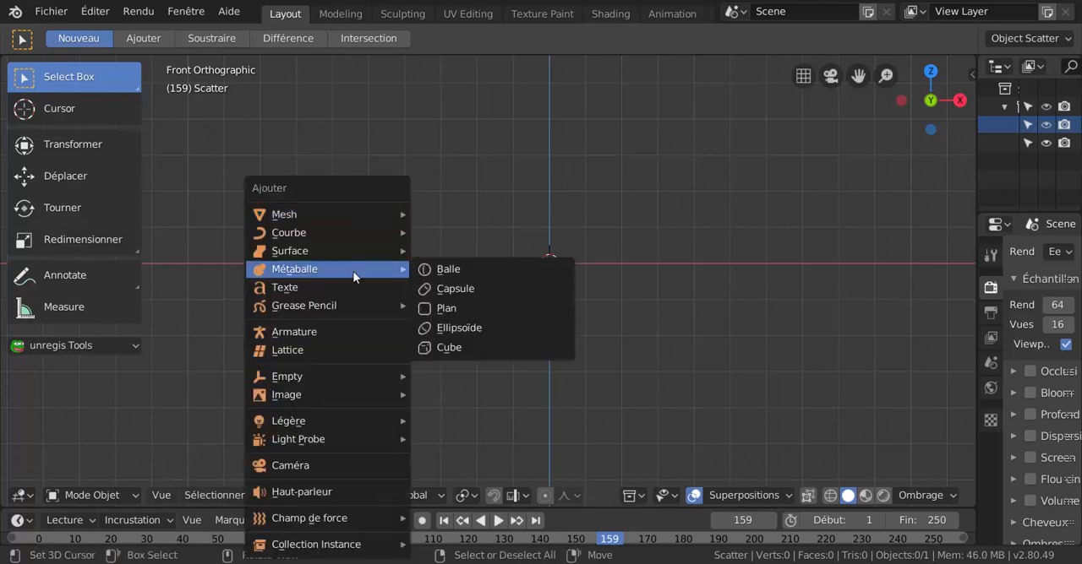
pyautogui.moveTo(368, 225)
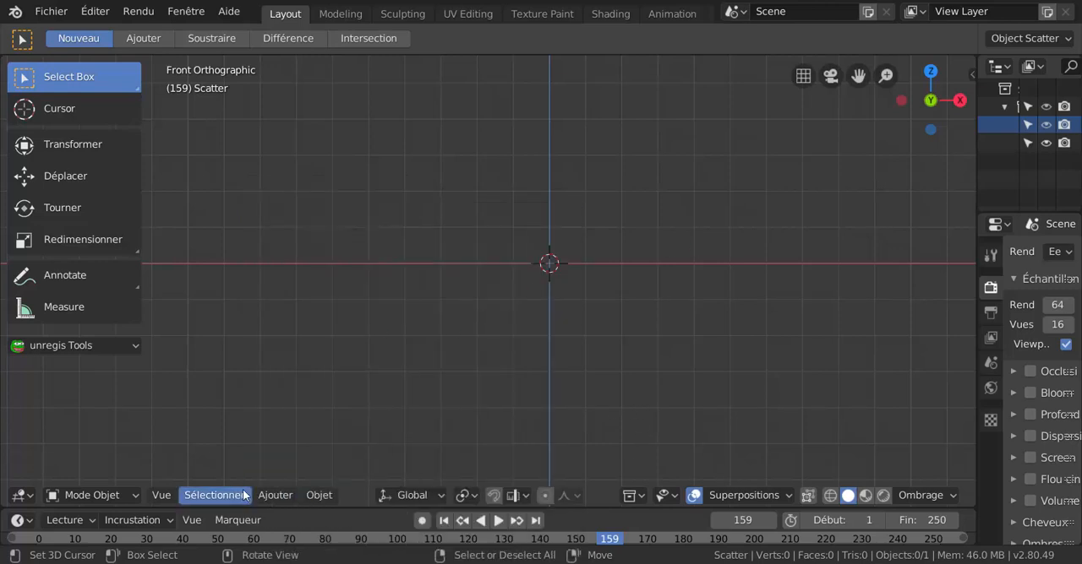
# Add a UV sphere at the 3D cursor and switch it to Edit Mode.
pyautogui.click(268, 495)
pyautogui.moveTo(290, 475)
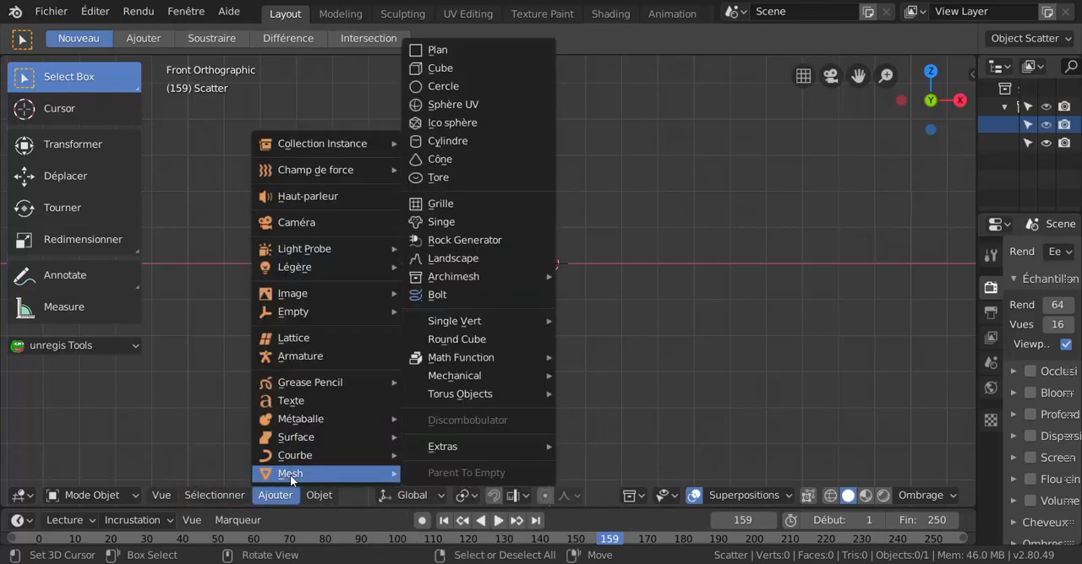
pyautogui.click(449, 104)
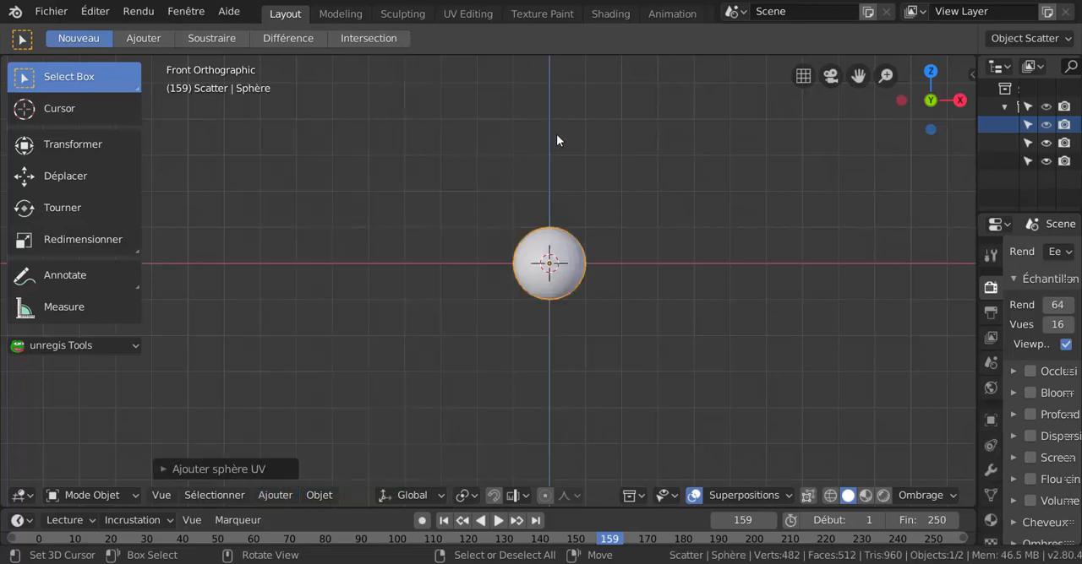
pyautogui.hotkey('ctrl', 'Tab')
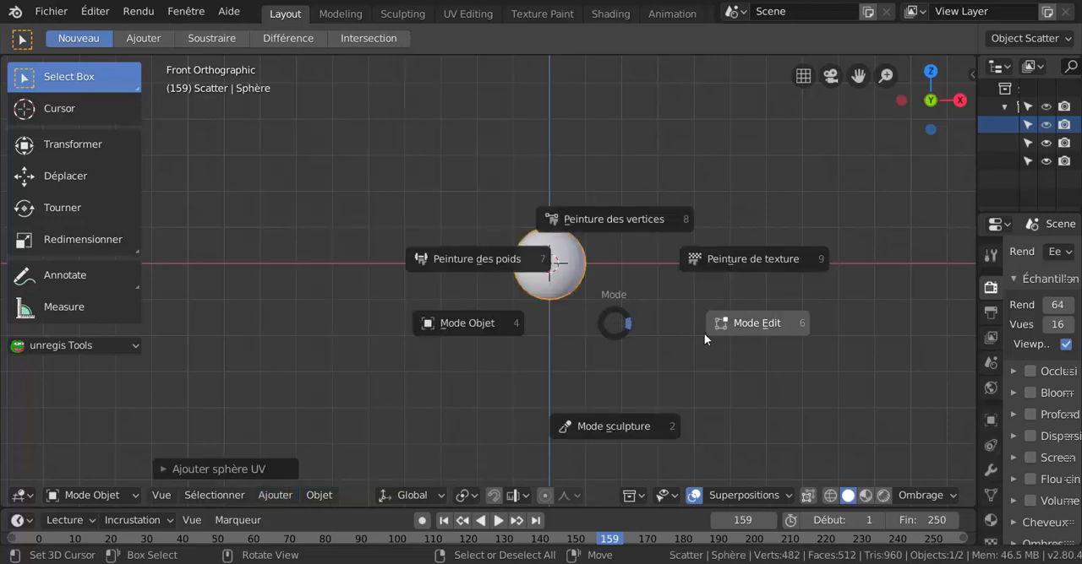
pyautogui.click(753, 326)
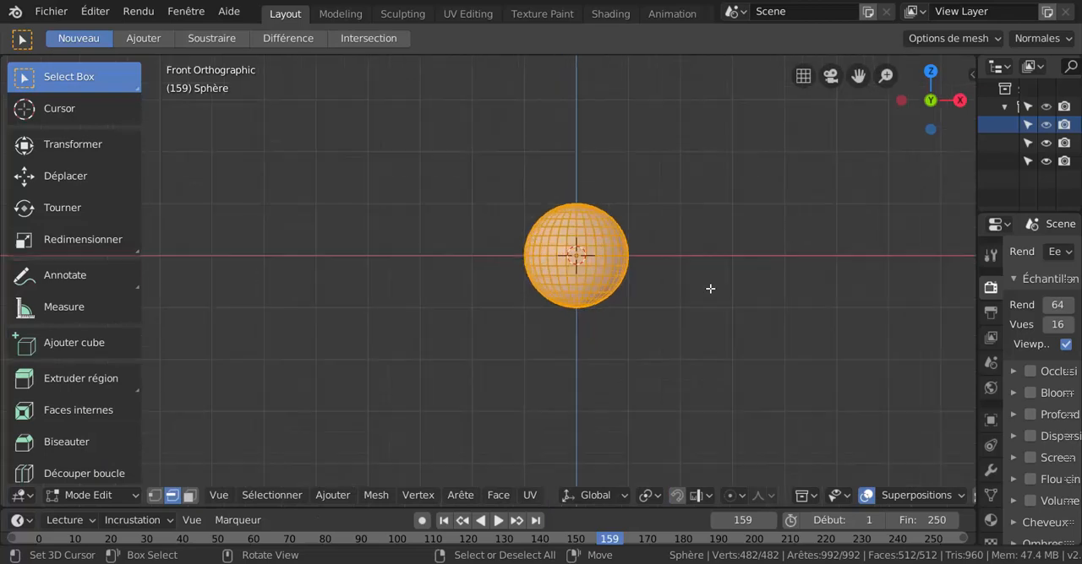
# Check the Select With setting in the Keymap preferences, then deselect the sphere's entire mesh.
pyautogui.keyDown('shift'); pyautogui.moveTo(735, 299); pyautogui.dragTo(625, 316, button='middle'); pyautogui.keyUp('shift')
pyautogui.scroll(2, 566, 310)
pyautogui.scroll(1, 625, 316)
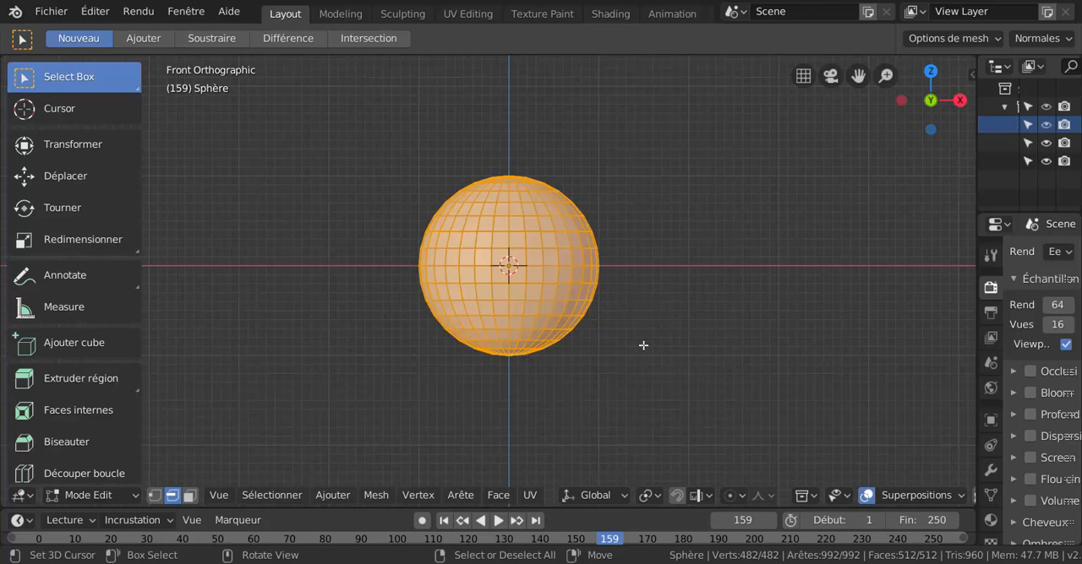
pyautogui.scroll(1, 644, 346)
pyautogui.scroll(2, 645, 355)
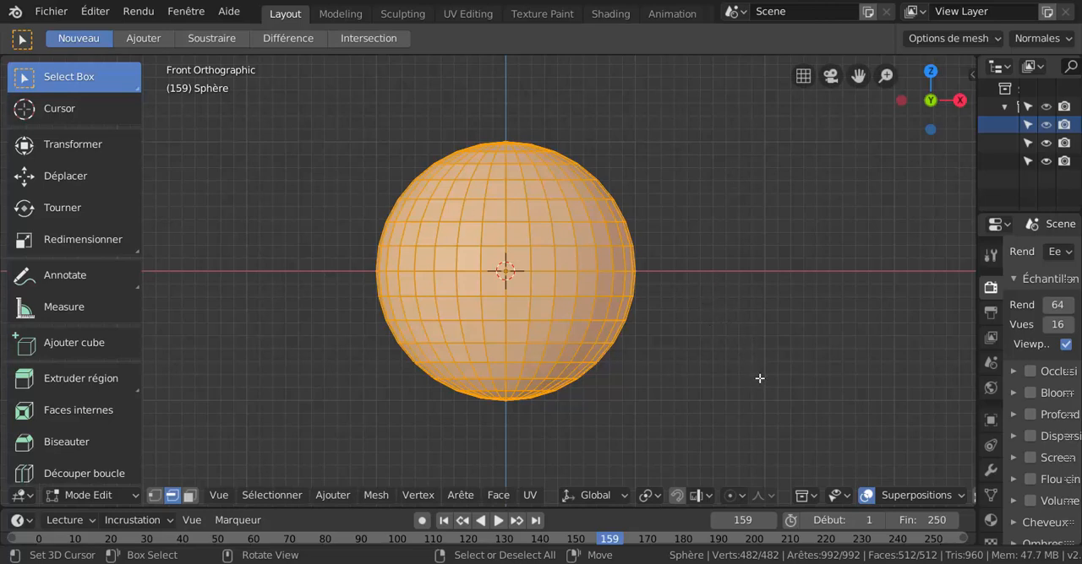
pyautogui.scroll(1, 764, 376)
pyautogui.keyDown('shift'); pyautogui.moveTo(758, 368); pyautogui.dragTo(742, 374, button='middle'); pyautogui.keyUp('shift')
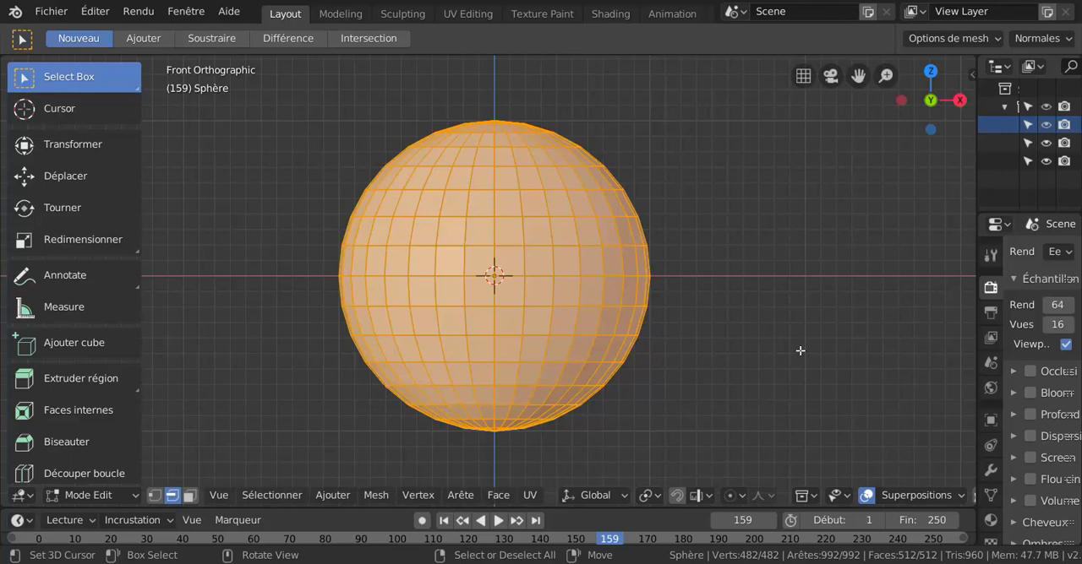
pyautogui.hotkey('alt', 'Tab')
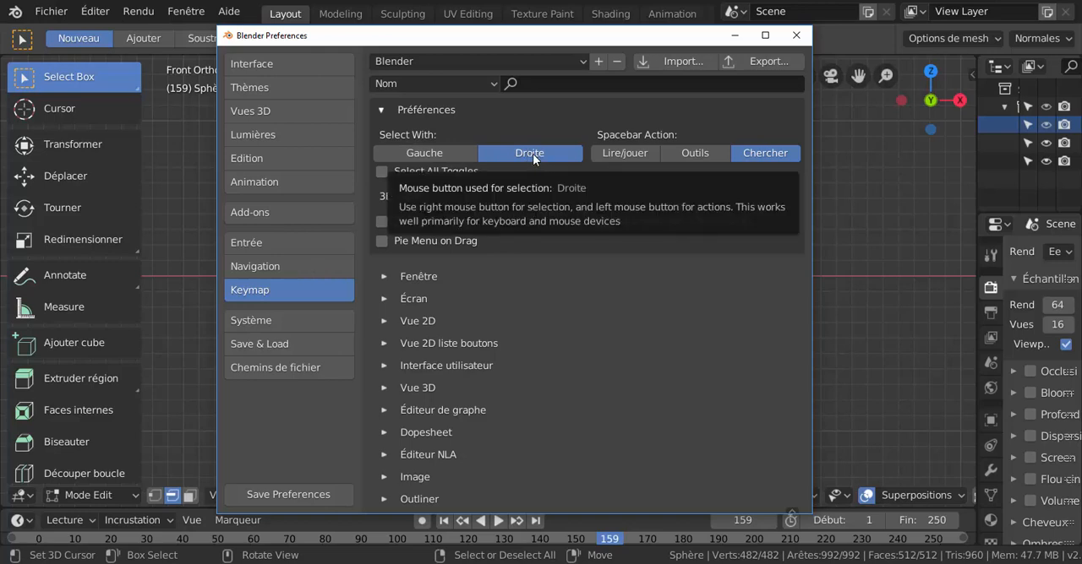
pyautogui.rightClick(855, 243)
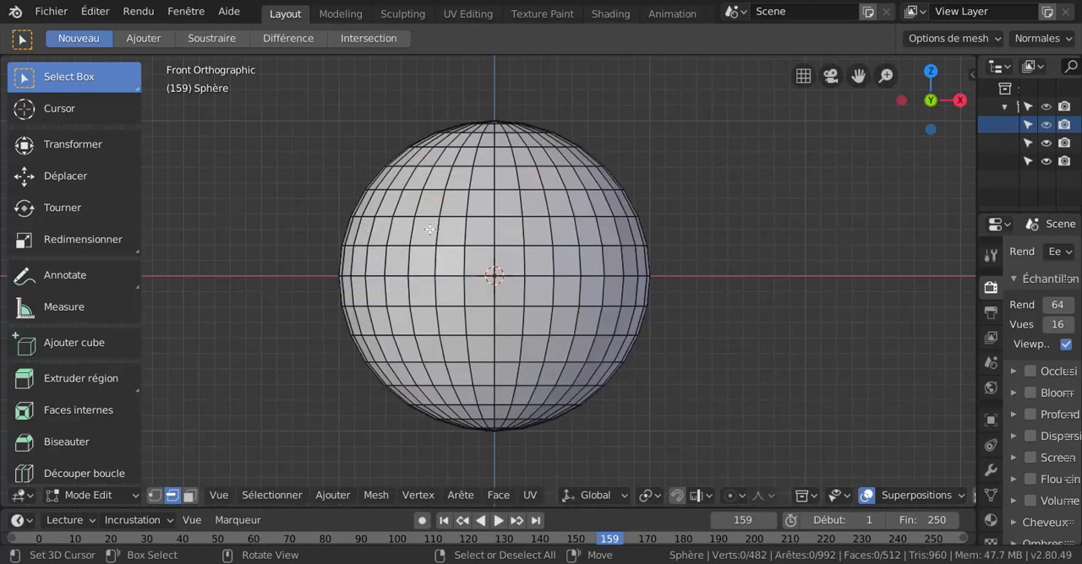
# Go through vertex and edge selection to face selection, select a face beside the sphere's centre and try to move it.
pyautogui.press('1')
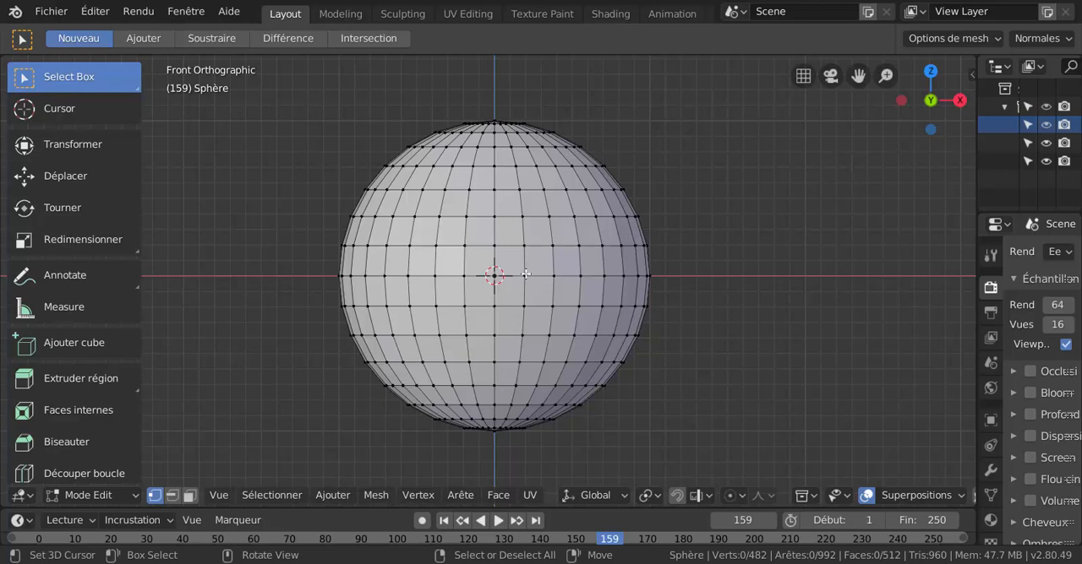
pyautogui.press('2')
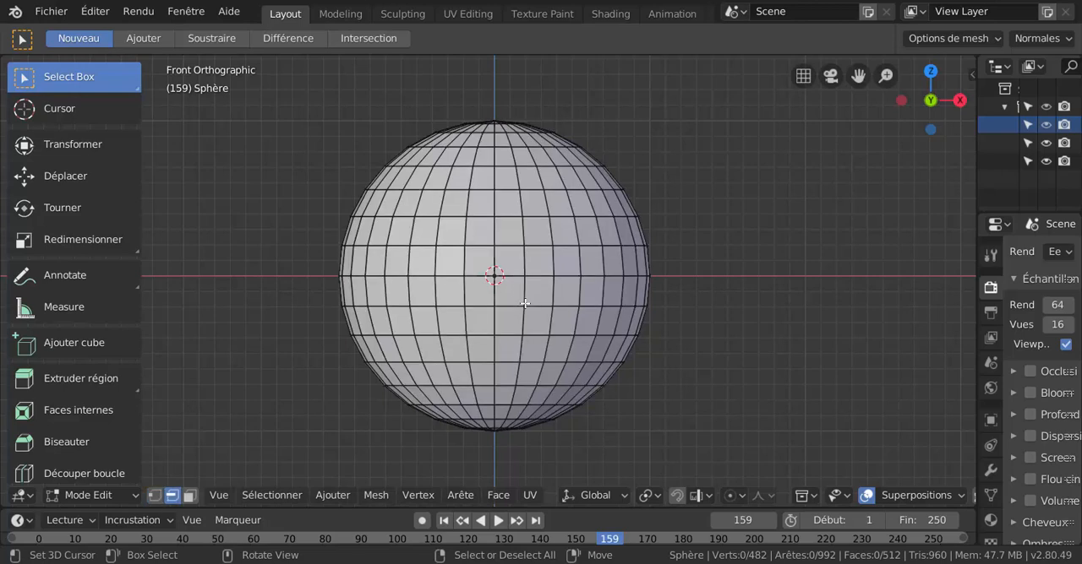
pyautogui.click(528, 245)
pyautogui.press('3')
pyautogui.click(510, 319)
pyautogui.press('g')
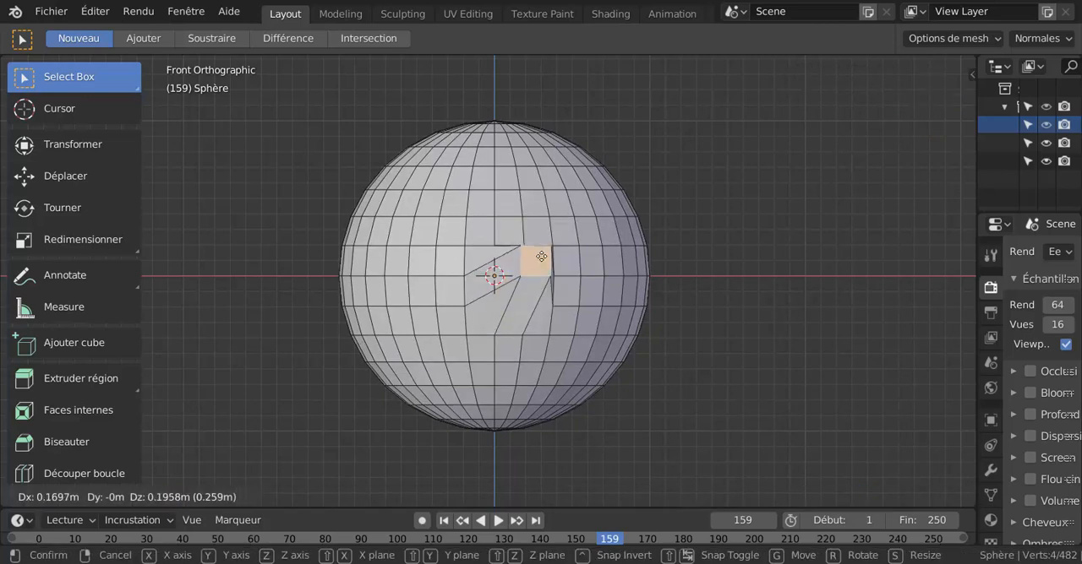
pyautogui.press('Escape')
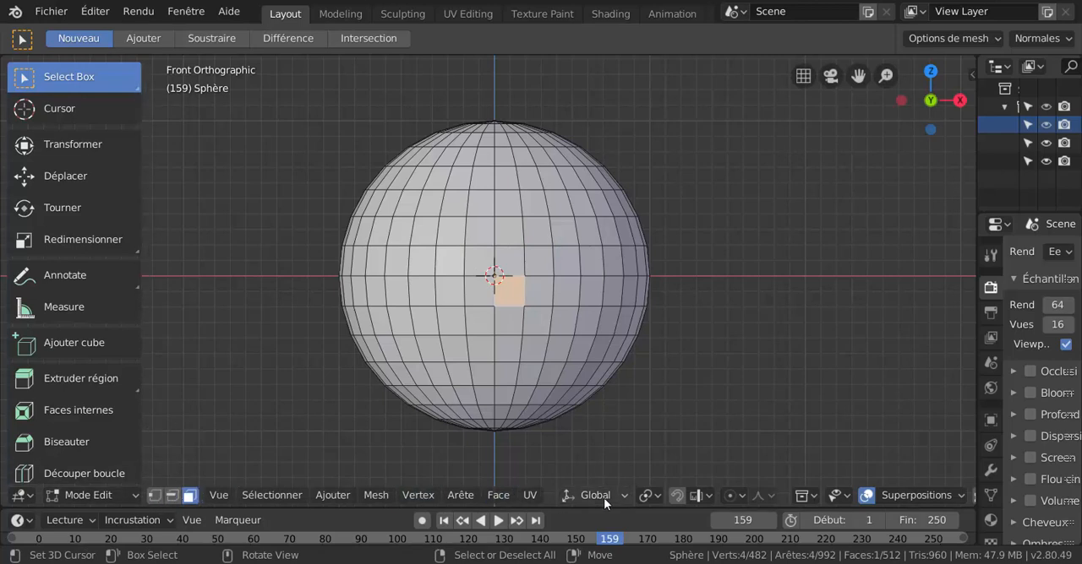
pyautogui.scroll(-5, 603, 497)
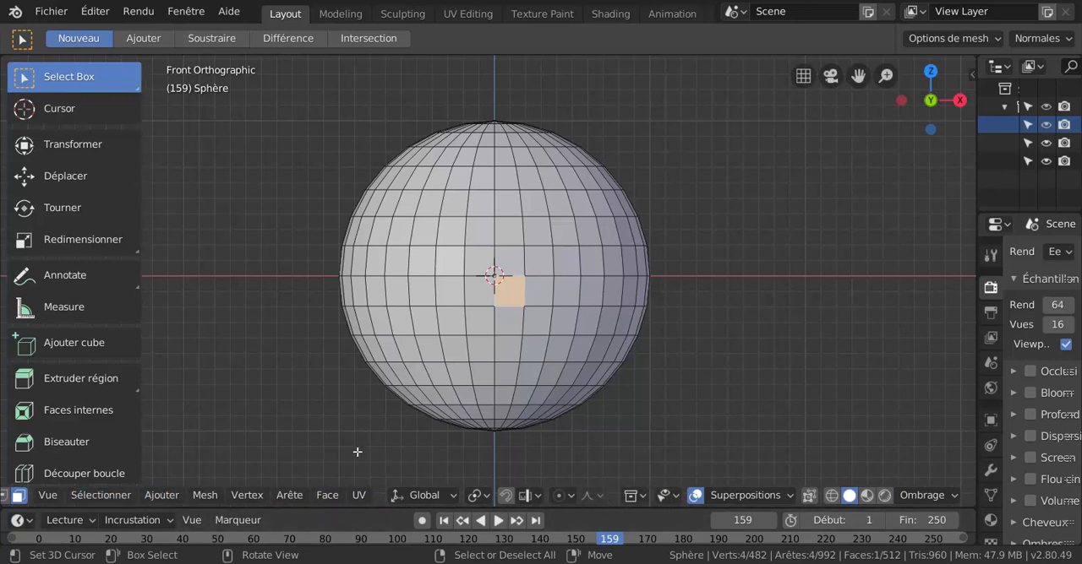
pyautogui.click(327, 496)
pyautogui.scroll(1, 356, 310)
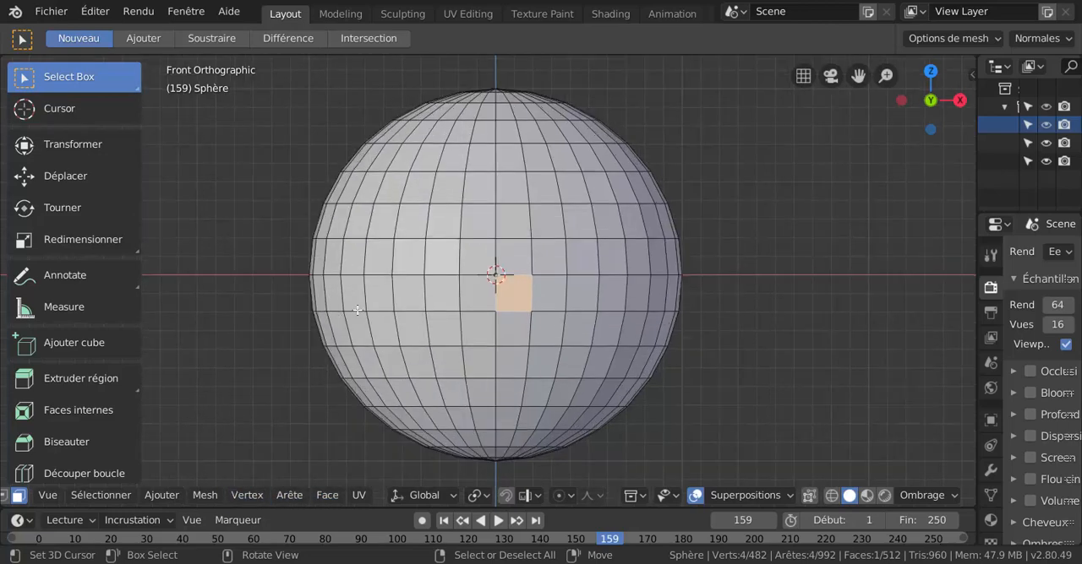
pyautogui.scroll(2, 388, 309)
pyautogui.scroll(-3, 422, 307)
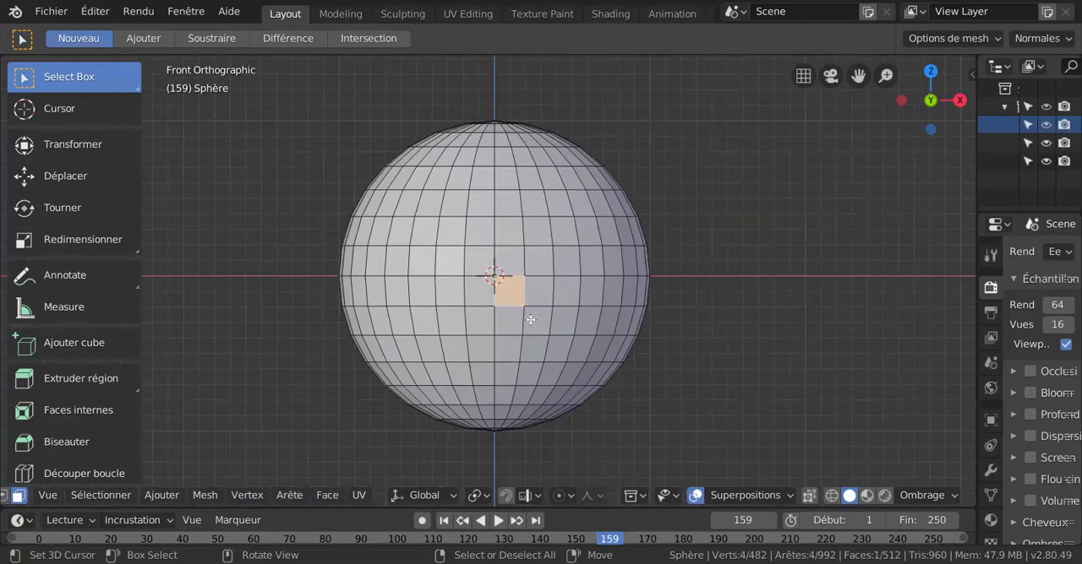
# Switch to vertex selection, recheck the Keymap preferences, and select single vertices on the sphere's upper half.
pyautogui.press('1')
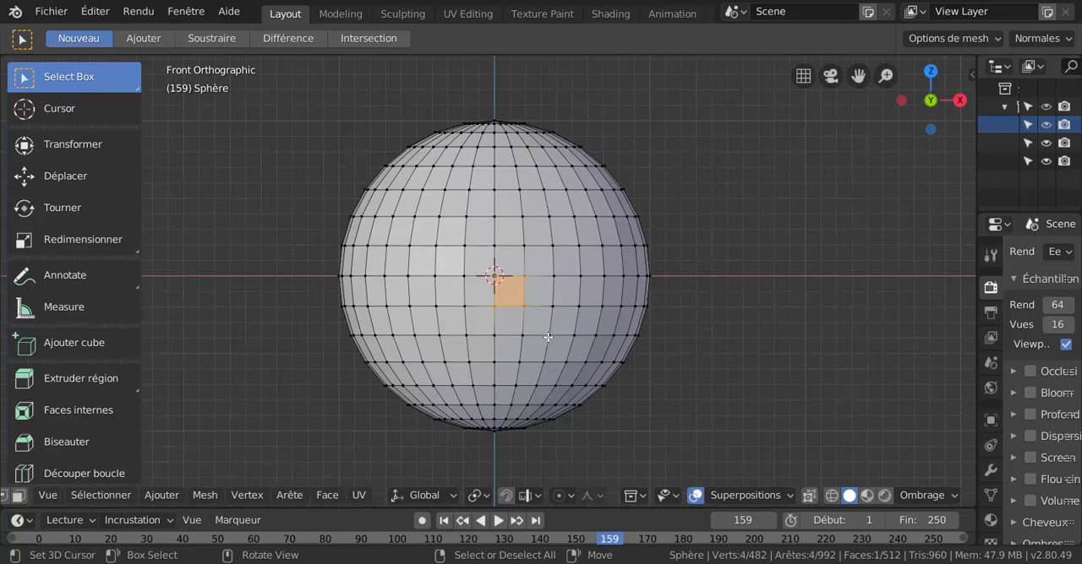
pyautogui.scroll(1, 540, 313)
pyautogui.scroll(-1, 536, 315)
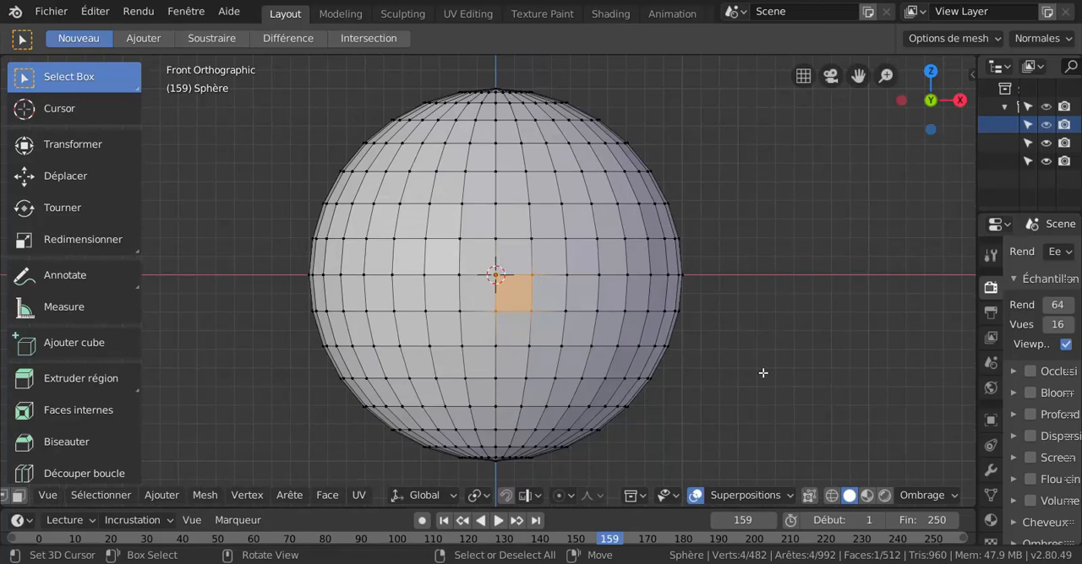
pyautogui.press('alt')
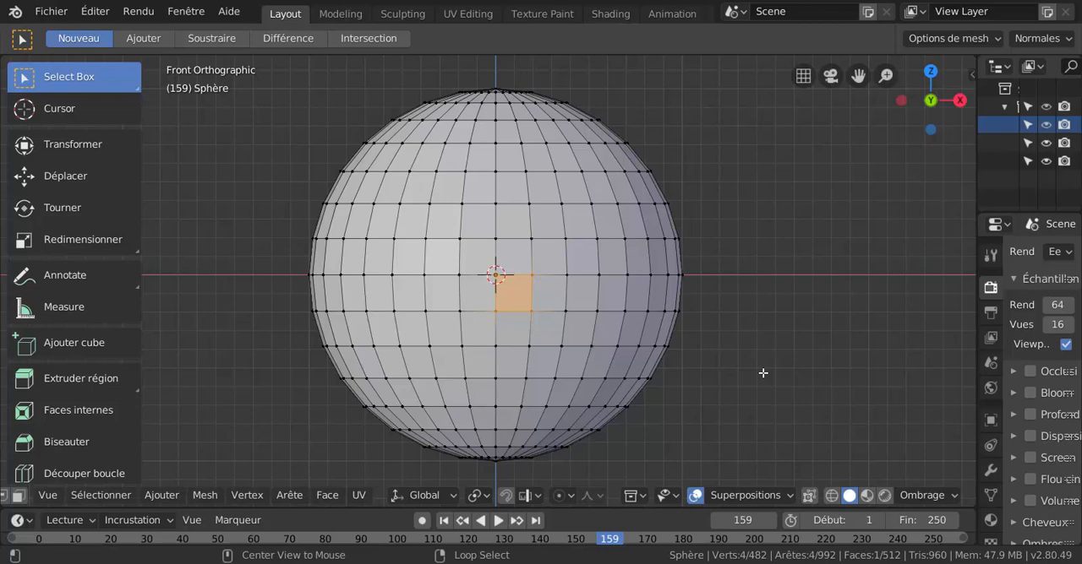
pyautogui.hotkey('alt', 'Tab')
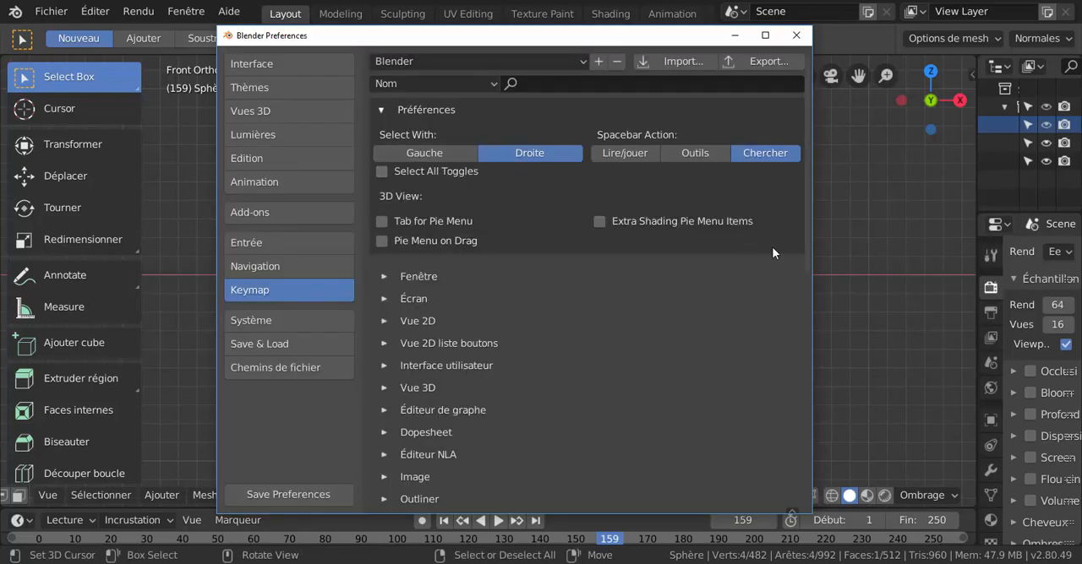
pyautogui.rightClick(857, 256)
pyautogui.rightClick(568, 238)
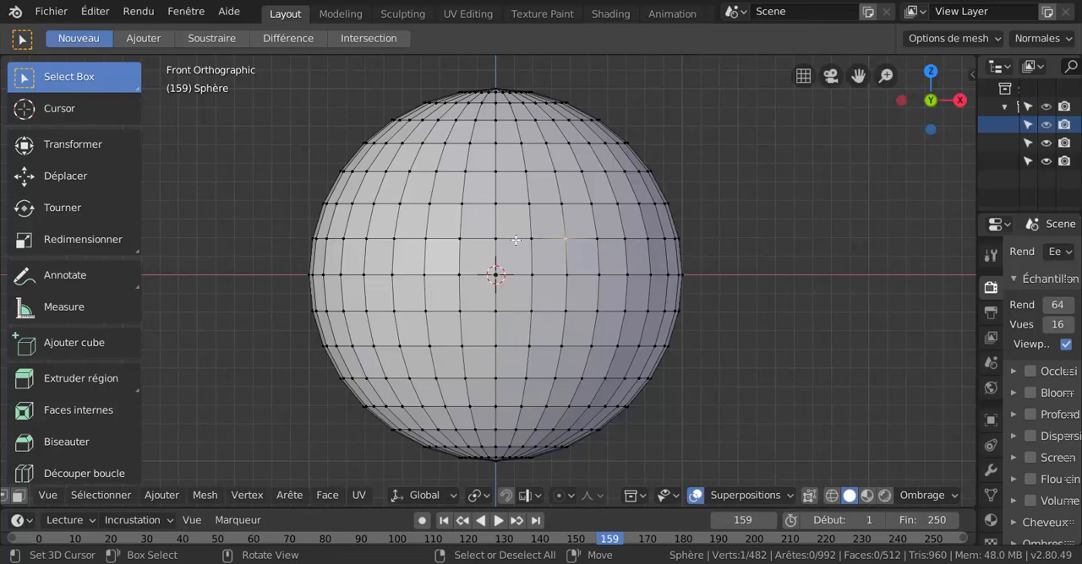
pyautogui.rightClick(461, 203)
# Set the Select With preference to Gauche, test it on the sphere's vertices, and return to the Keymap preferences.
pyautogui.hotkey('alt', 'Tab')
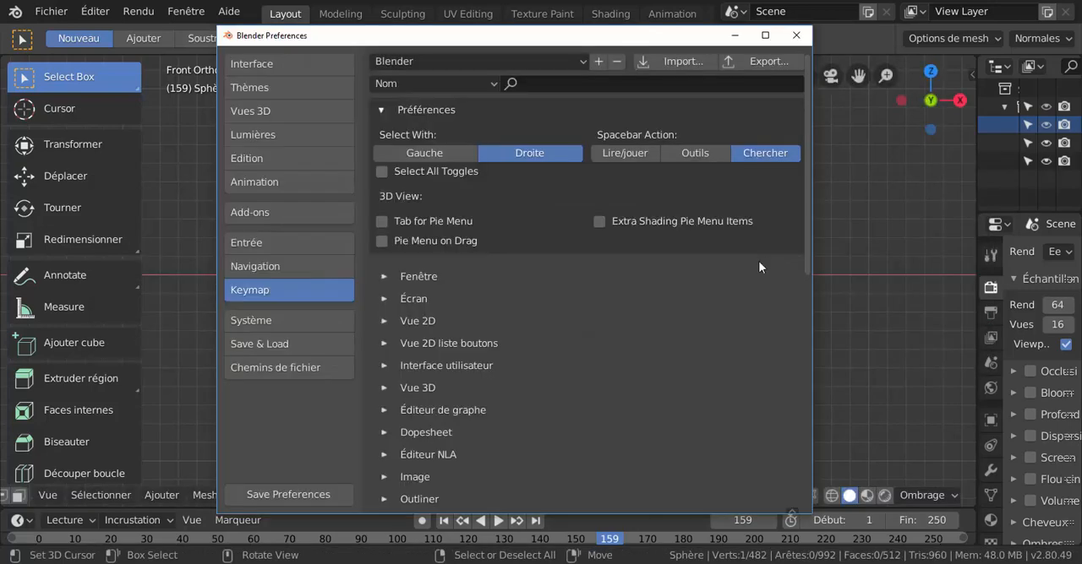
pyautogui.click(436, 152)
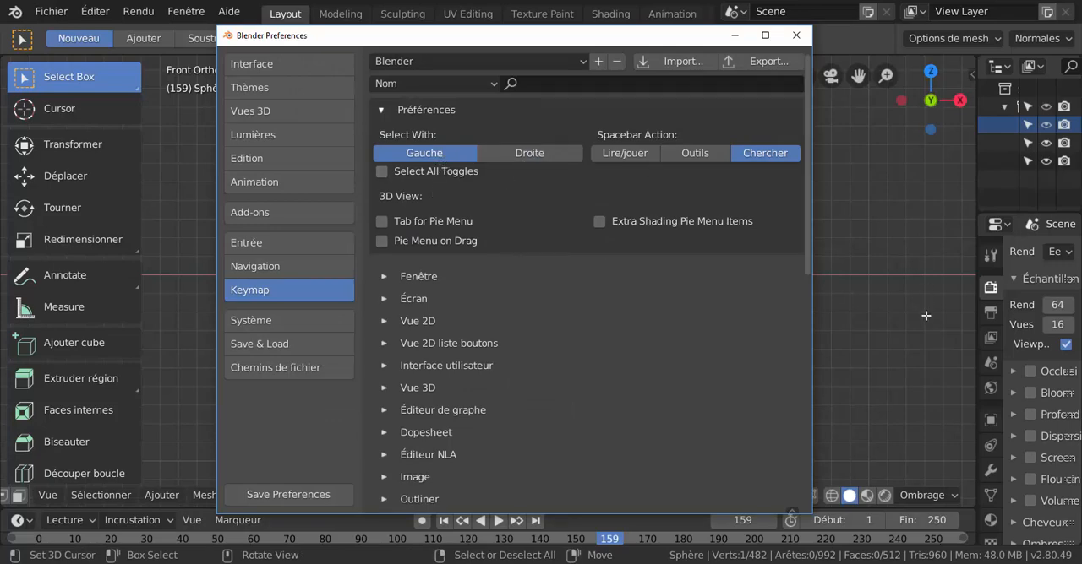
pyautogui.rightClick(867, 309)
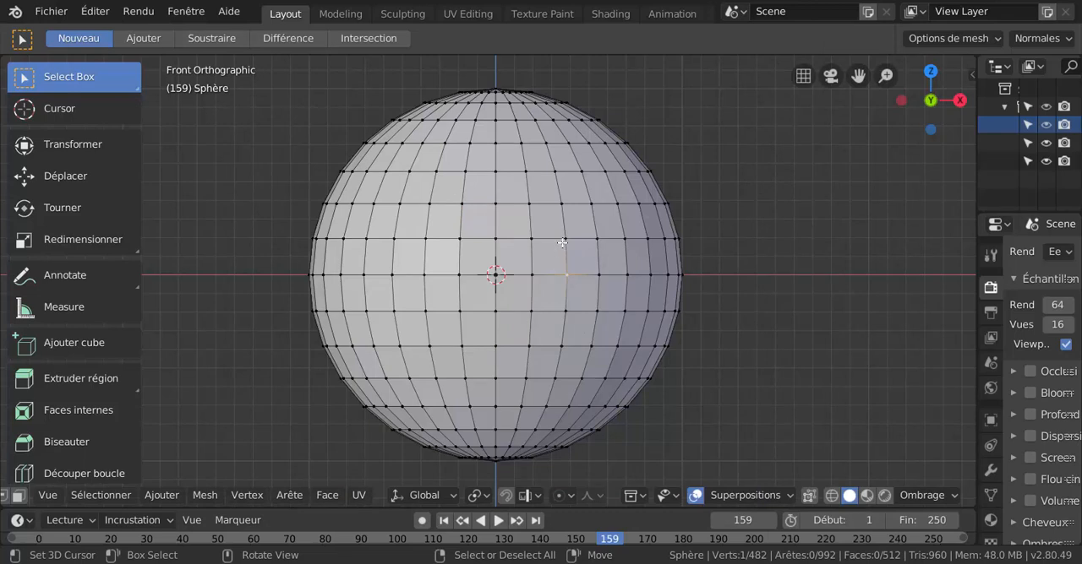
pyautogui.click(530, 239)
pyautogui.hotkey('alt', 'Tab')
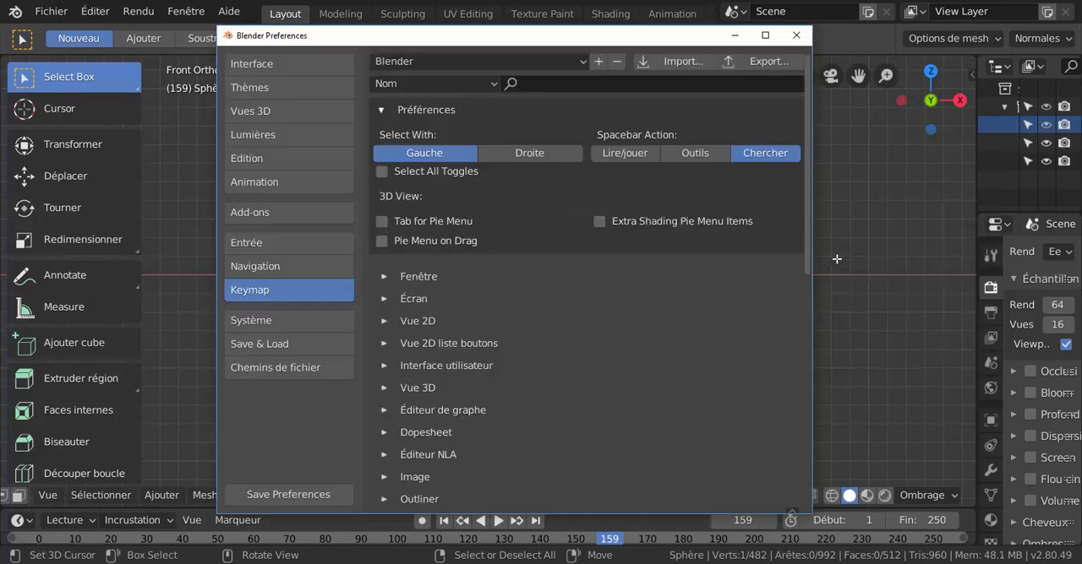
# Set the Select With preference to Droite and test it in face selection on the faces just above the sphere's centre.
pyautogui.click(530, 154)
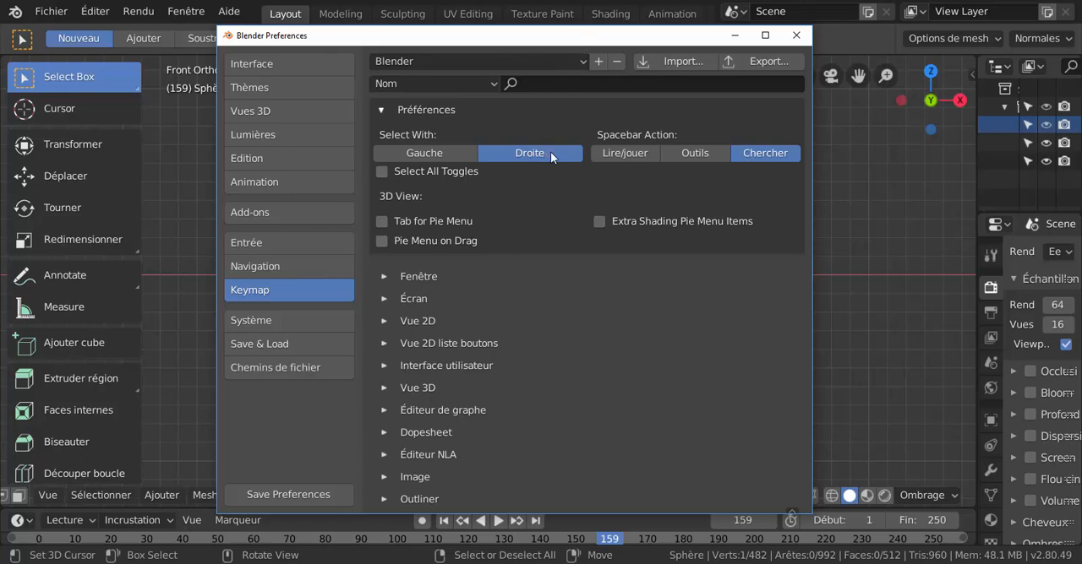
pyautogui.click(912, 296)
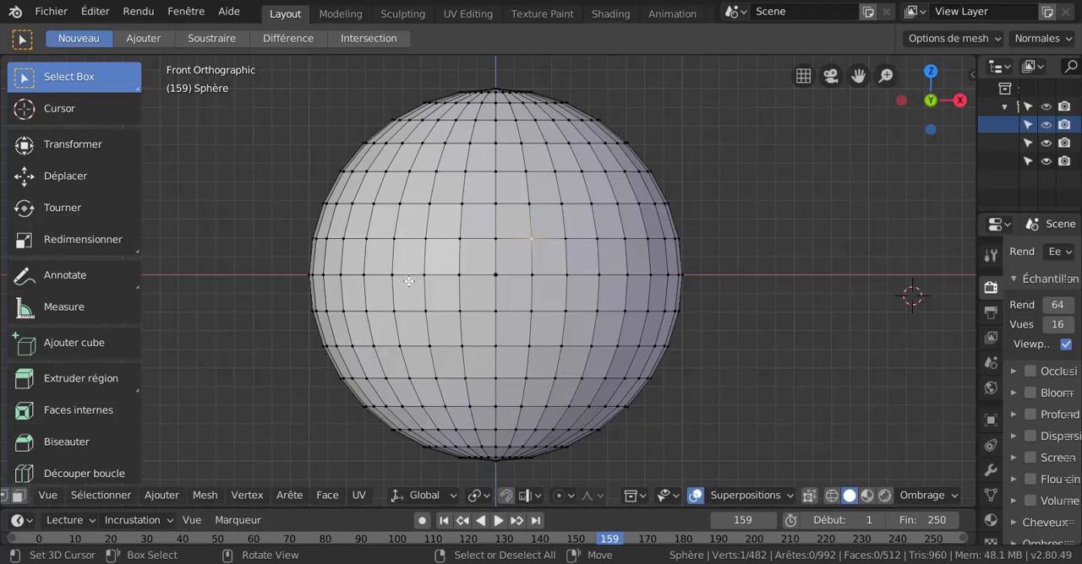
pyautogui.press('2')
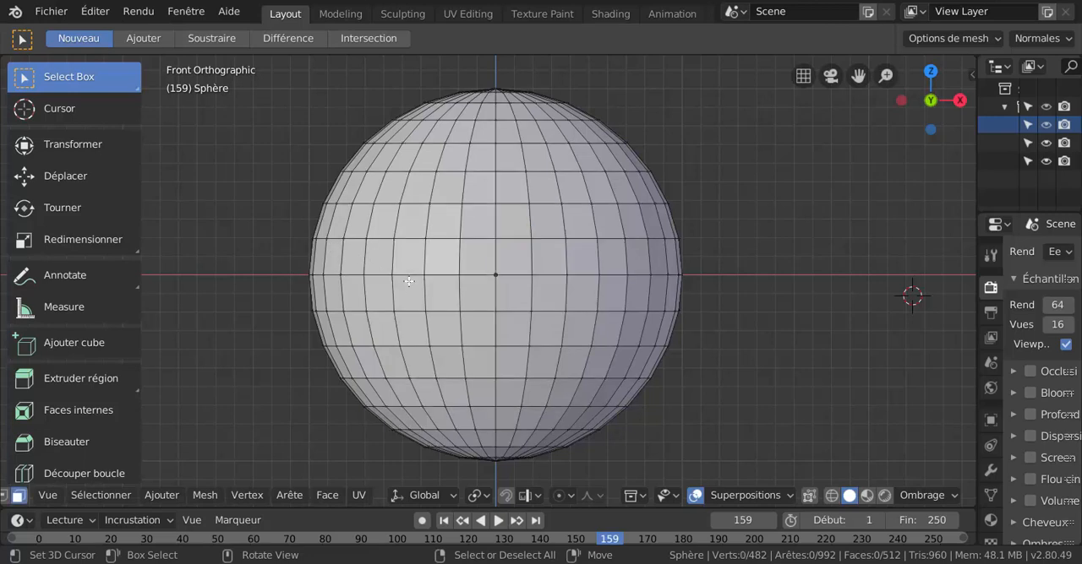
pyautogui.click(490, 277)
pyautogui.click(527, 266)
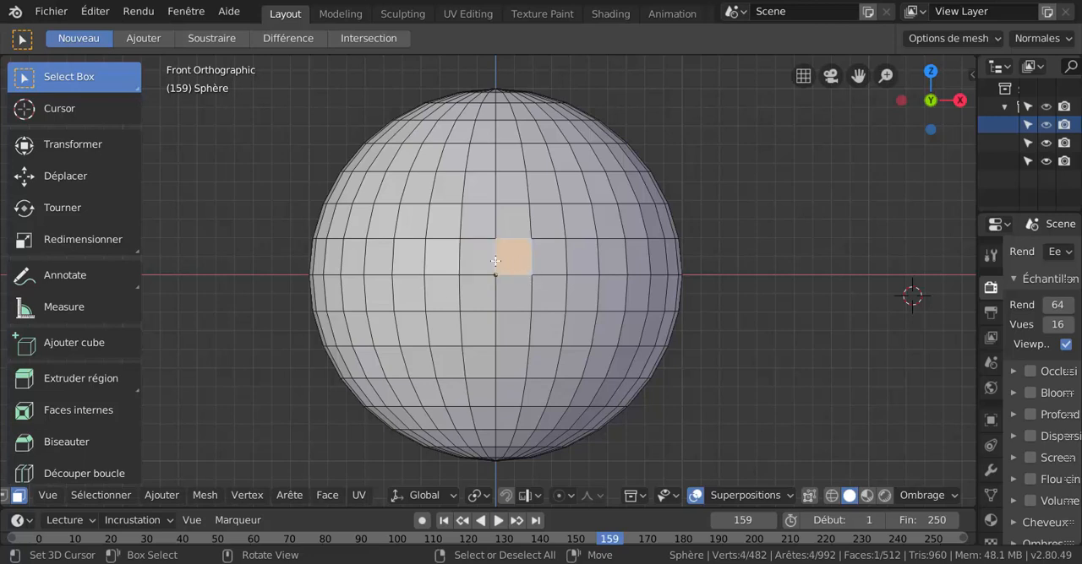
pyautogui.click(494, 261)
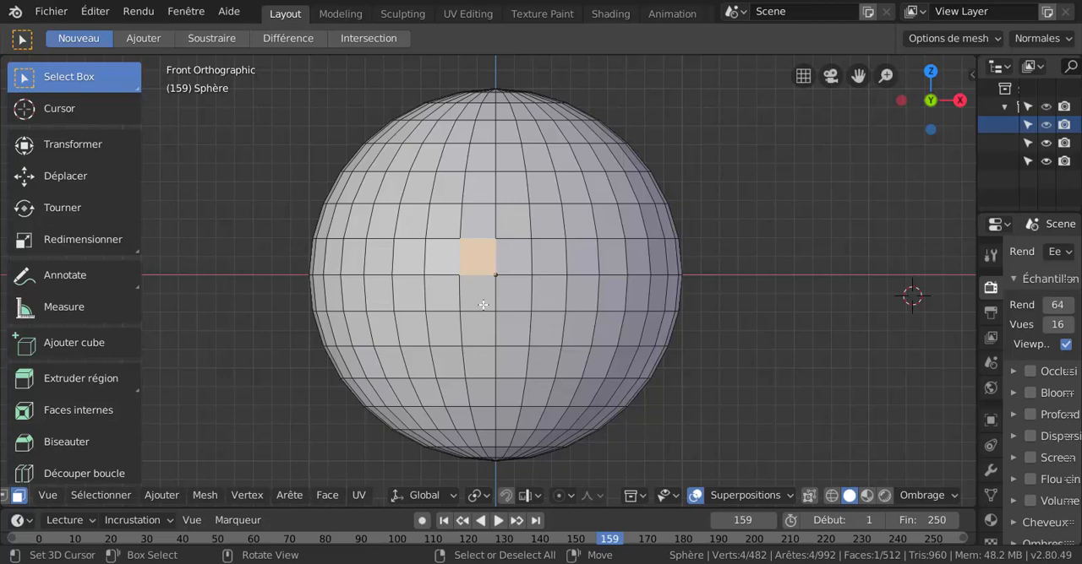
# Switch to vertex selection, select the vertical vertex loop just right of the sphere's centre line, and inspect it from above and front.
pyautogui.press('1')
pyautogui.scroll(2, 529, 300)
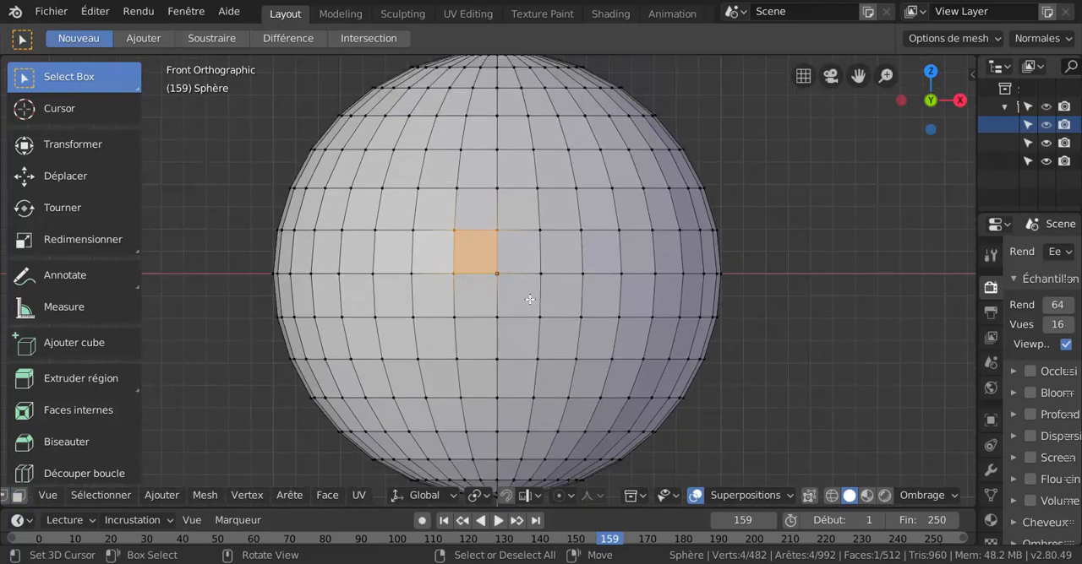
pyautogui.scroll(-2, 545, 305)
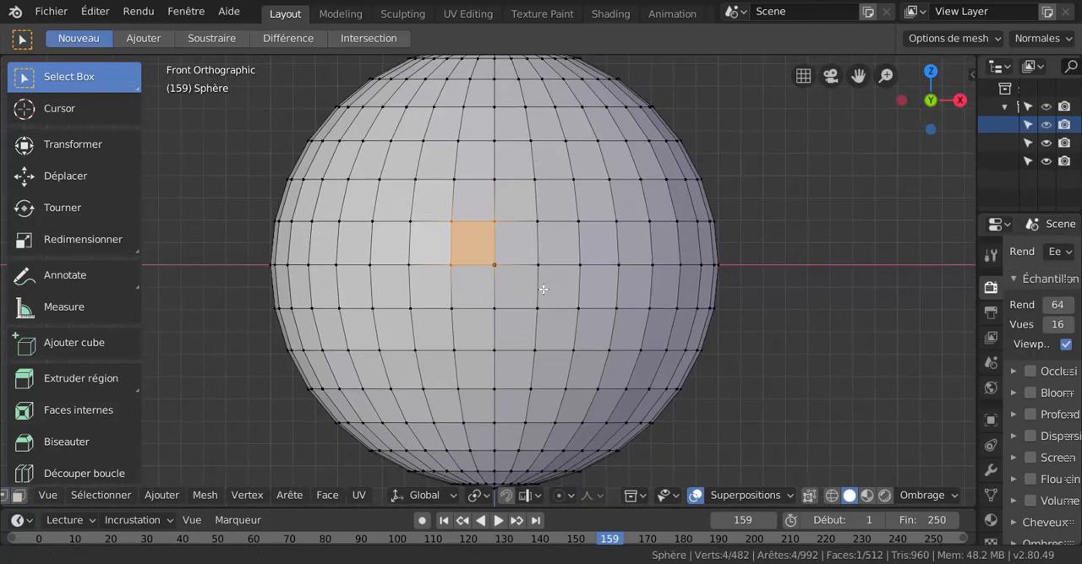
pyautogui.keyDown('alt'); pyautogui.click(519, 240); pyautogui.keyUp('alt')
pyautogui.scroll(2, 545, 254)
pyautogui.scroll(-4, 544, 254)
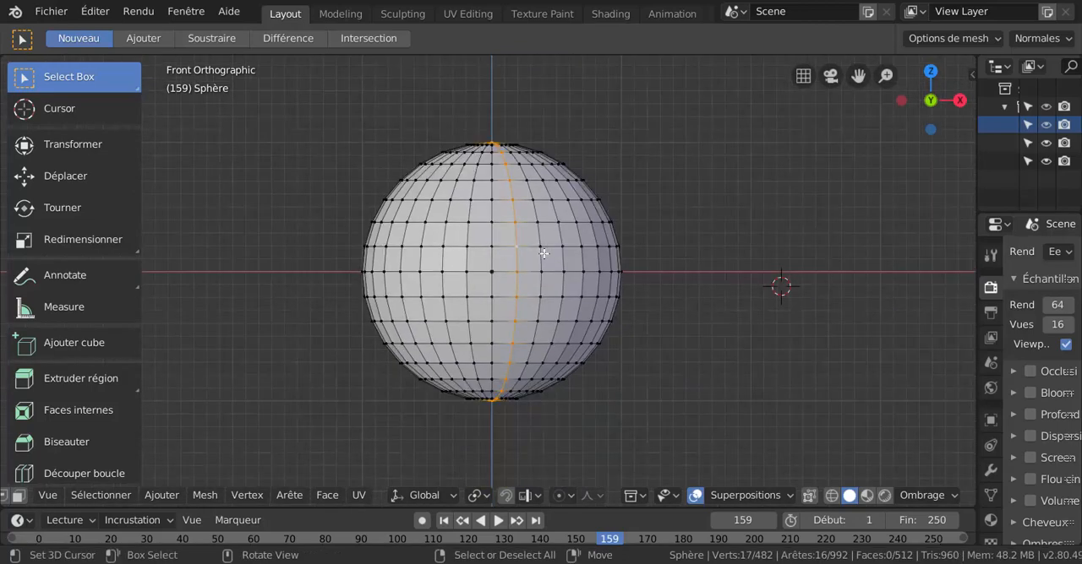
pyautogui.moveTo(543, 253); pyautogui.dragTo(550, 302, button='middle')
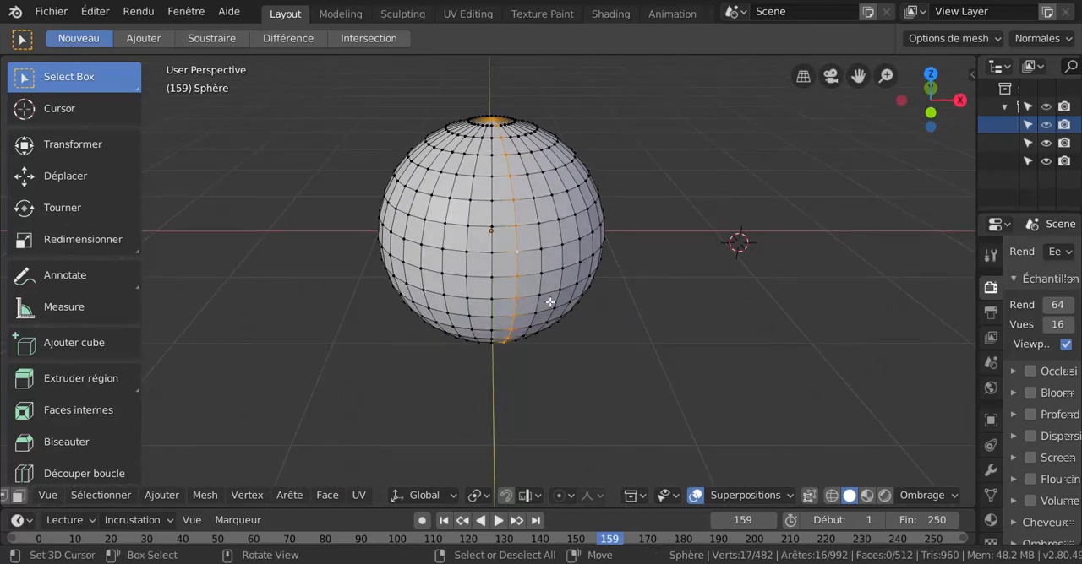
pyautogui.press('KP_1')
pyautogui.scroll(2, 548, 300)
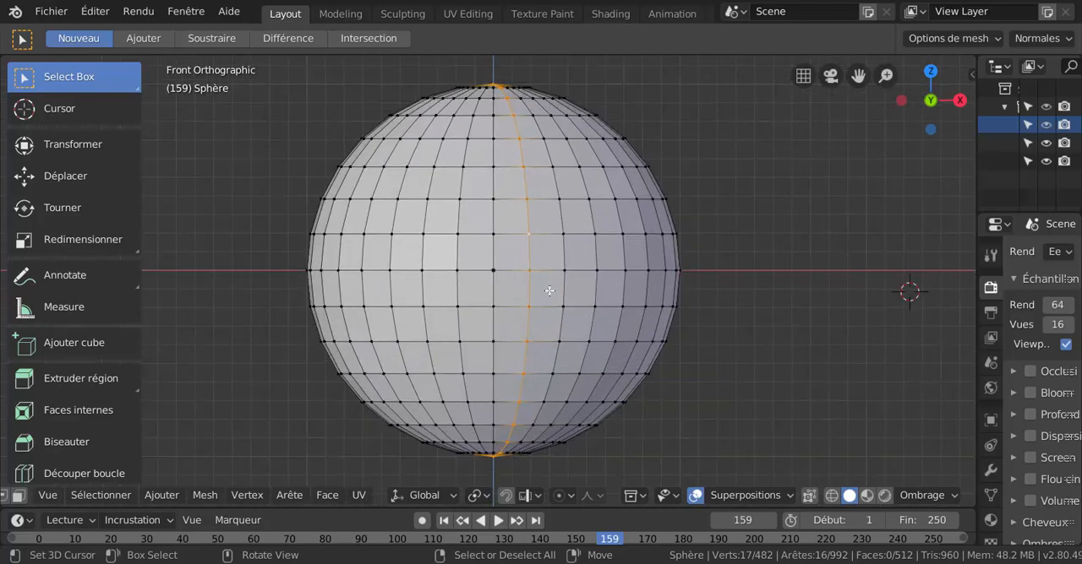
# Alternate loop selection between the sphere's equator and nearby vertical loops, ending with the vertical loop through the centre.
pyautogui.keyDown('alt'); pyautogui.click(557, 269); pyautogui.keyUp('alt')
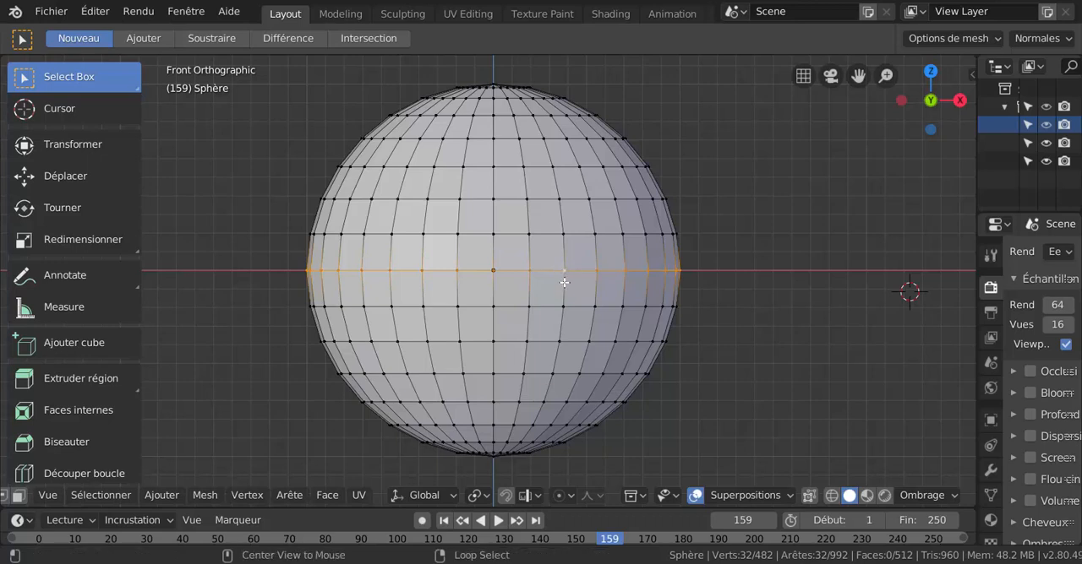
pyautogui.keyDown('alt'); pyautogui.click(563, 282); pyautogui.keyUp('alt')
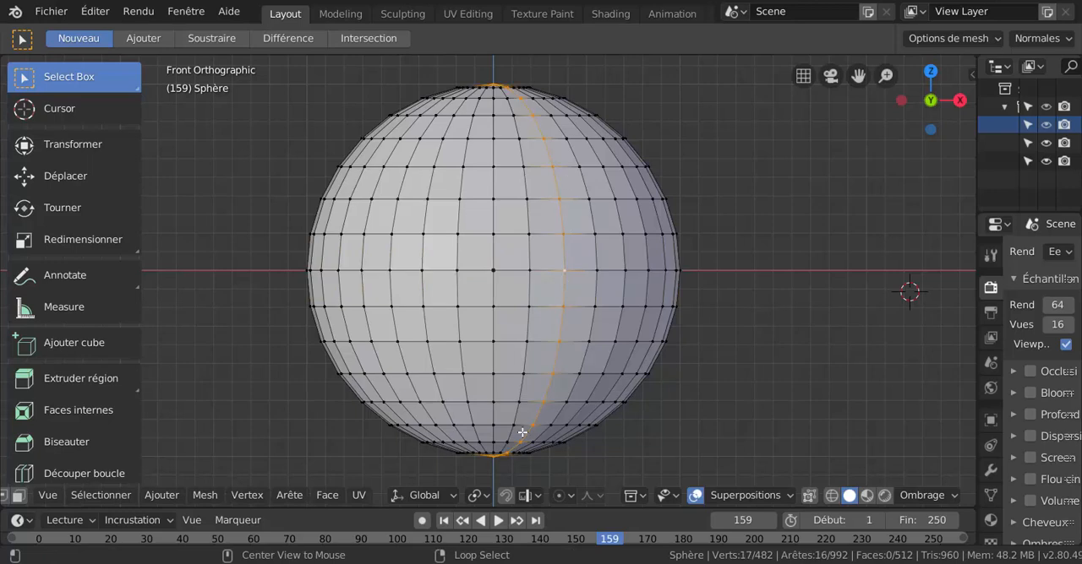
pyautogui.keyDown('alt'); pyautogui.click(551, 271); pyautogui.keyUp('alt')
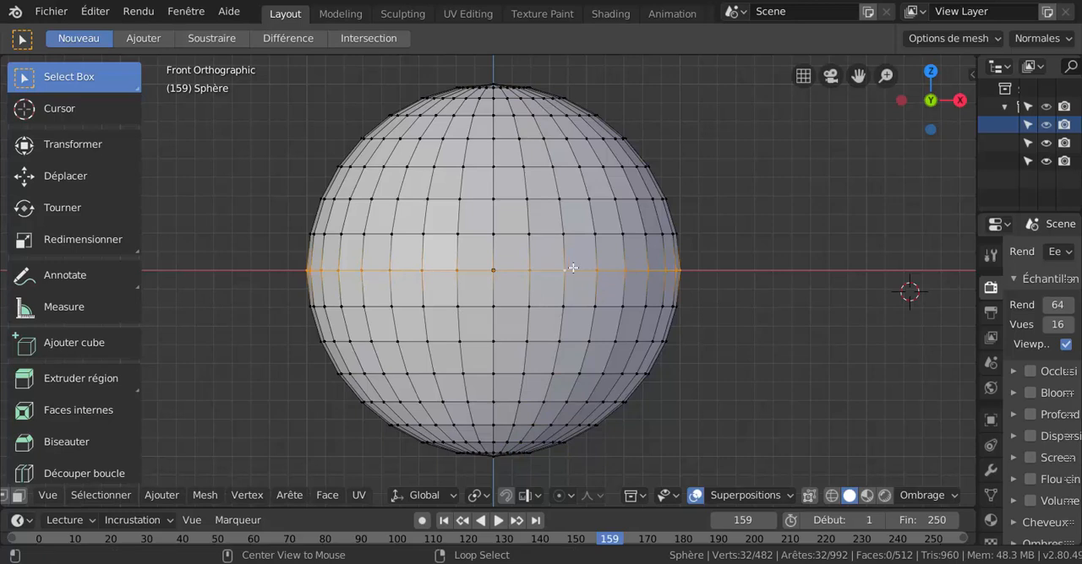
pyautogui.scroll(2, 555, 266)
pyautogui.keyDown('alt'); pyautogui.click(538, 245); pyautogui.keyUp('alt')
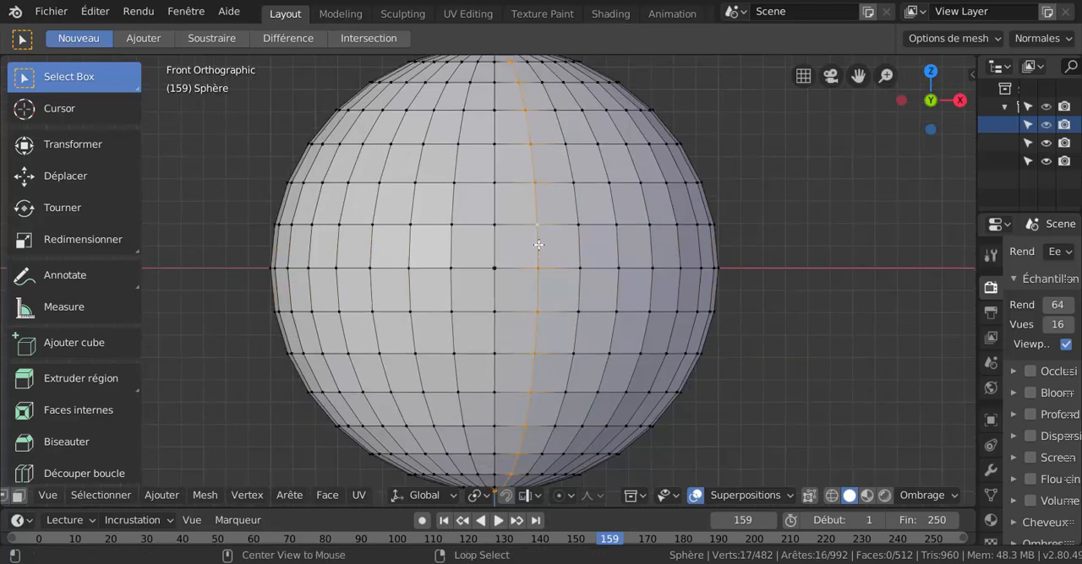
pyautogui.keyDown('alt'); pyautogui.click(493, 249); pyautogui.keyUp('alt')
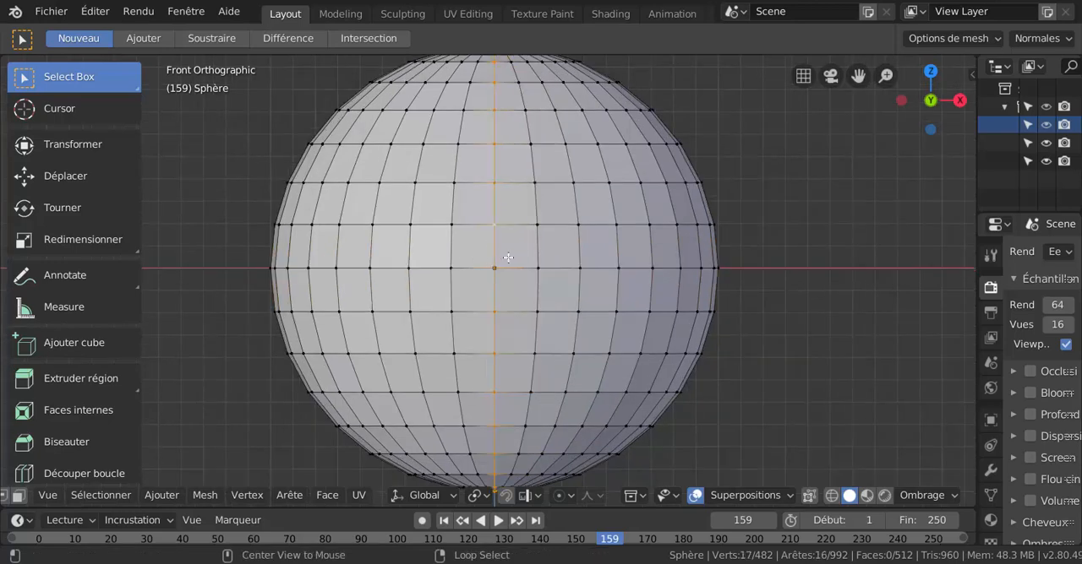
pyautogui.keyDown('alt'); pyautogui.click(524, 268); pyautogui.keyUp('alt')
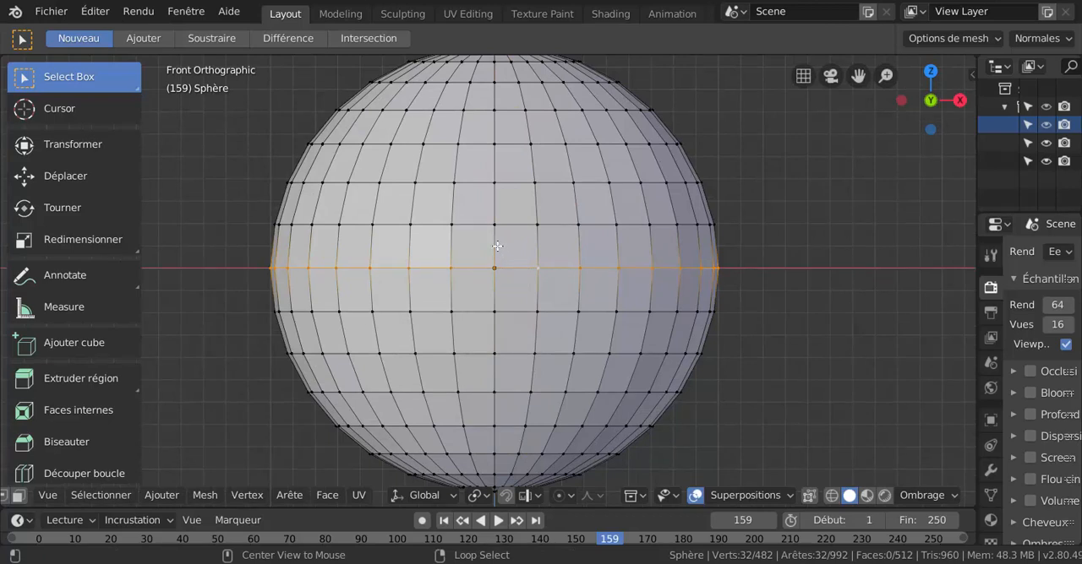
pyautogui.keyDown('alt'); pyautogui.click(497, 246); pyautogui.keyUp('alt')
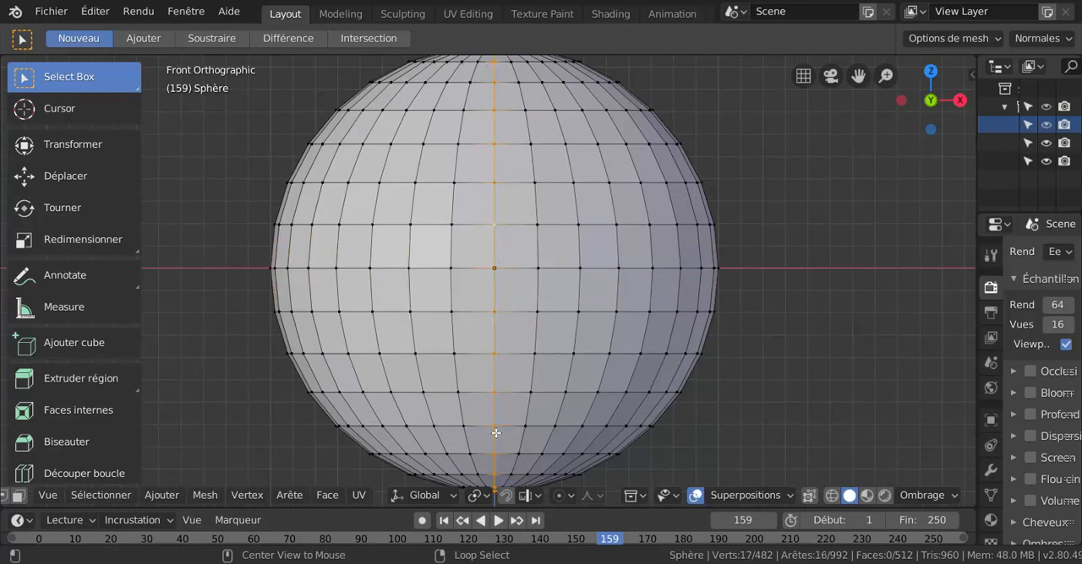
# Loop-select successive vertical loops across the sphere's right half, finishing with the equator loop.
pyautogui.scroll(-1, 495, 428)
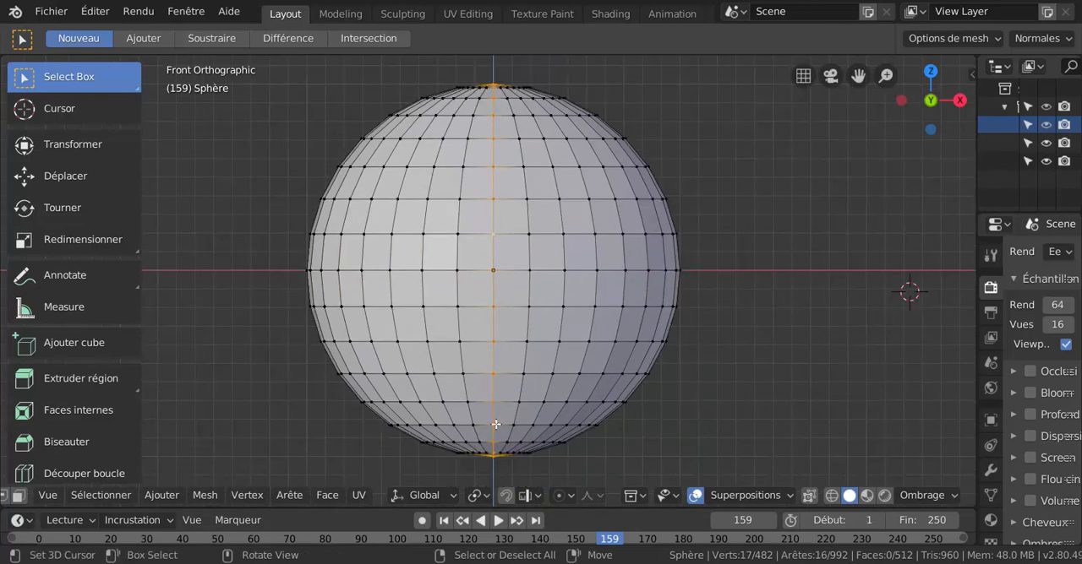
pyautogui.scroll(1, 505, 397)
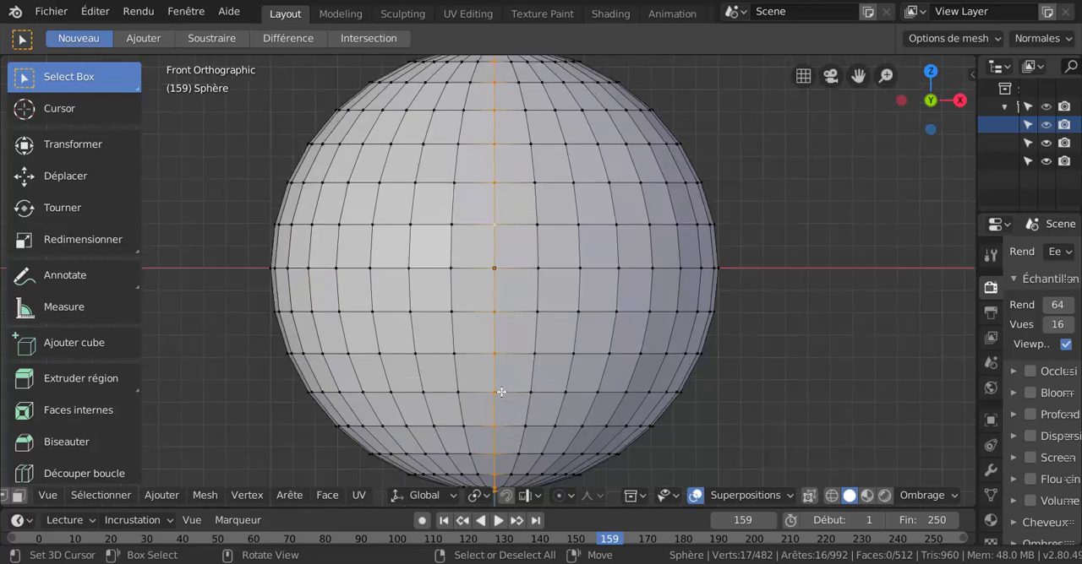
pyautogui.keyDown('alt'); pyautogui.click(536, 282); pyautogui.keyUp('alt')
pyautogui.keyDown('alt'); pyautogui.click(587, 278); pyautogui.keyUp('alt')
pyautogui.keyDown('alt'); pyautogui.click(622, 279); pyautogui.keyUp('alt')
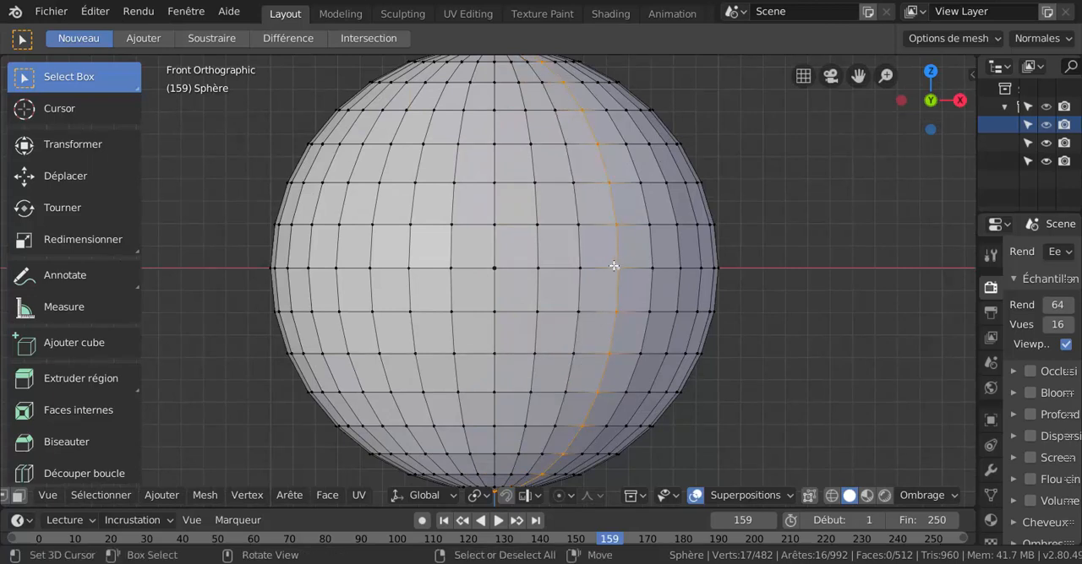
pyautogui.keyDown('alt'); pyautogui.click(607, 269); pyautogui.keyUp('alt')
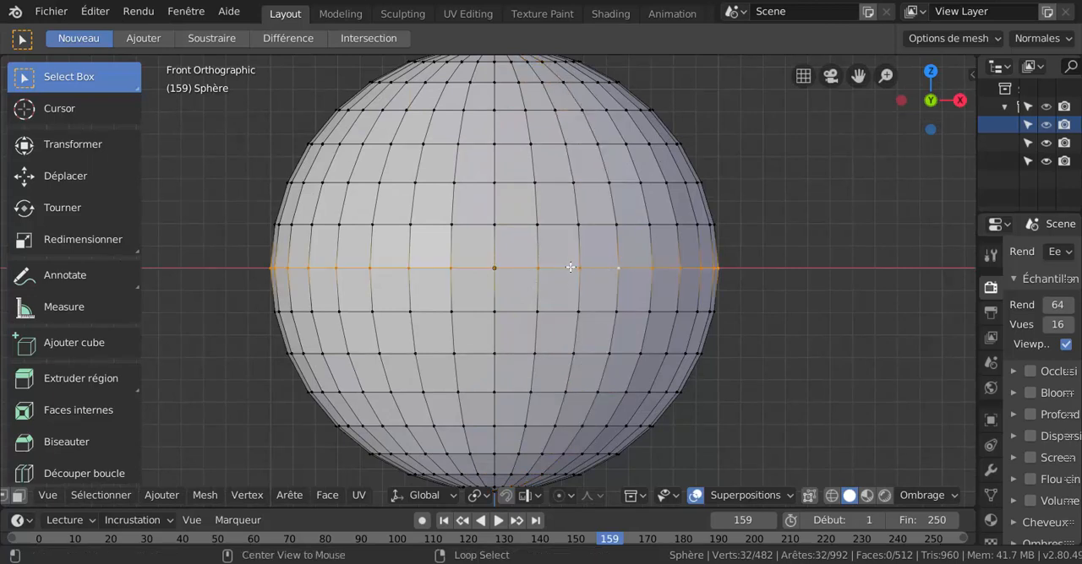
# Select the horizontal loop just above the equator and extend the selection from three loops above the equator to four below it.
pyautogui.keyDown('alt'); pyautogui.click(564, 226); pyautogui.keyUp('alt')
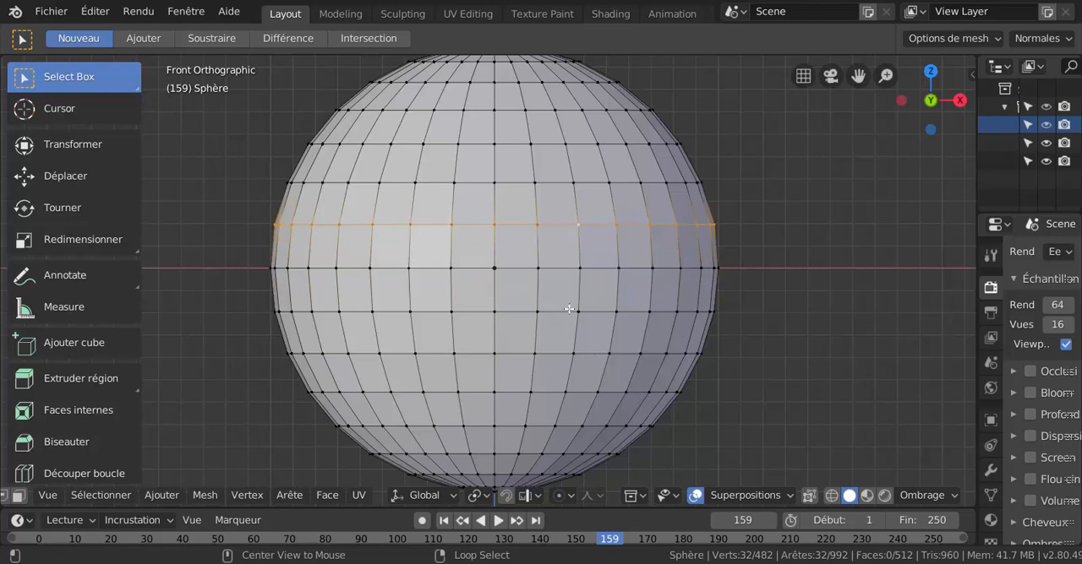
pyautogui.keyDown('alt'); pyautogui.keyDown('shift'); pyautogui.click(569, 310); pyautogui.keyUp('shift'); pyautogui.keyUp('alt')
pyautogui.keyDown('alt'); pyautogui.keyDown('shift'); pyautogui.click(566, 274); pyautogui.keyUp('shift'); pyautogui.keyUp('alt')
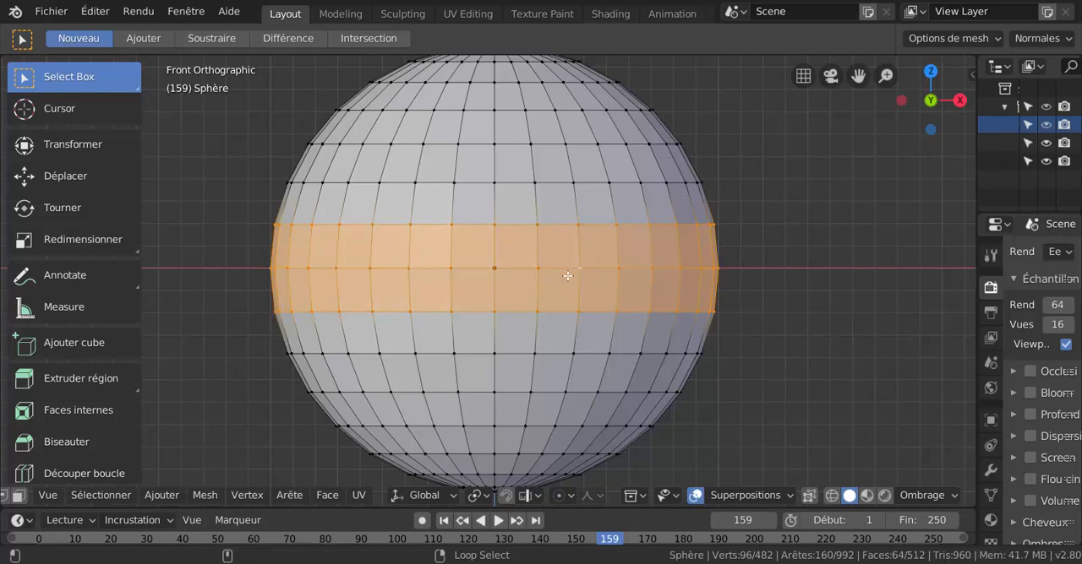
pyautogui.keyDown('alt'); pyautogui.keyDown('shift'); pyautogui.click(564, 347); pyautogui.keyUp('shift'); pyautogui.keyUp('alt')
pyautogui.keyDown('alt'); pyautogui.keyDown('shift'); pyautogui.click(562, 184); pyautogui.keyUp('shift'); pyautogui.keyUp('alt')
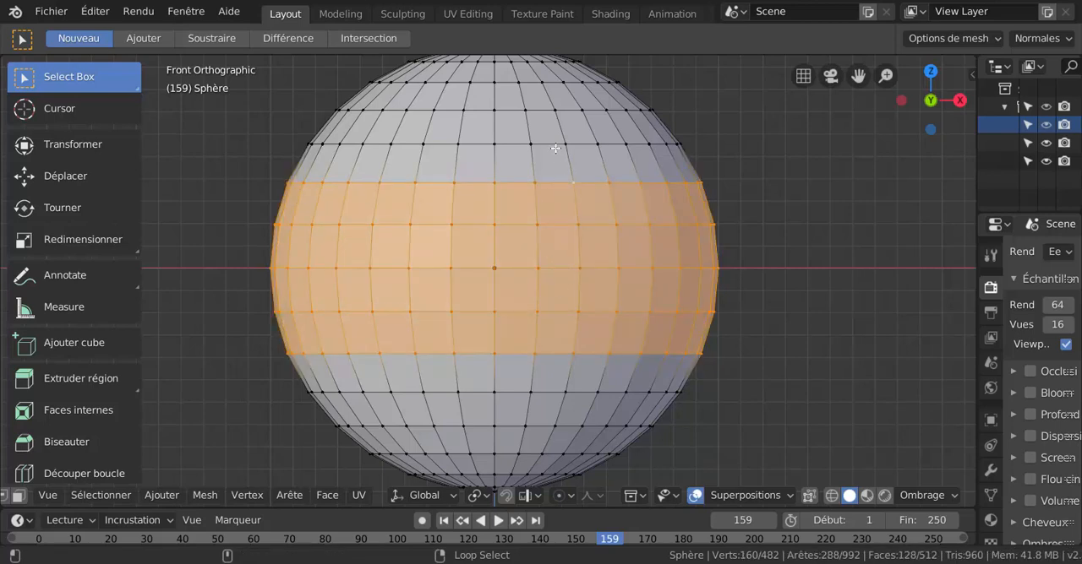
pyautogui.keyDown('alt'); pyautogui.keyDown('shift'); pyautogui.click(556, 145); pyautogui.keyUp('shift'); pyautogui.keyUp('alt')
pyautogui.scroll(-3, 454, 233)
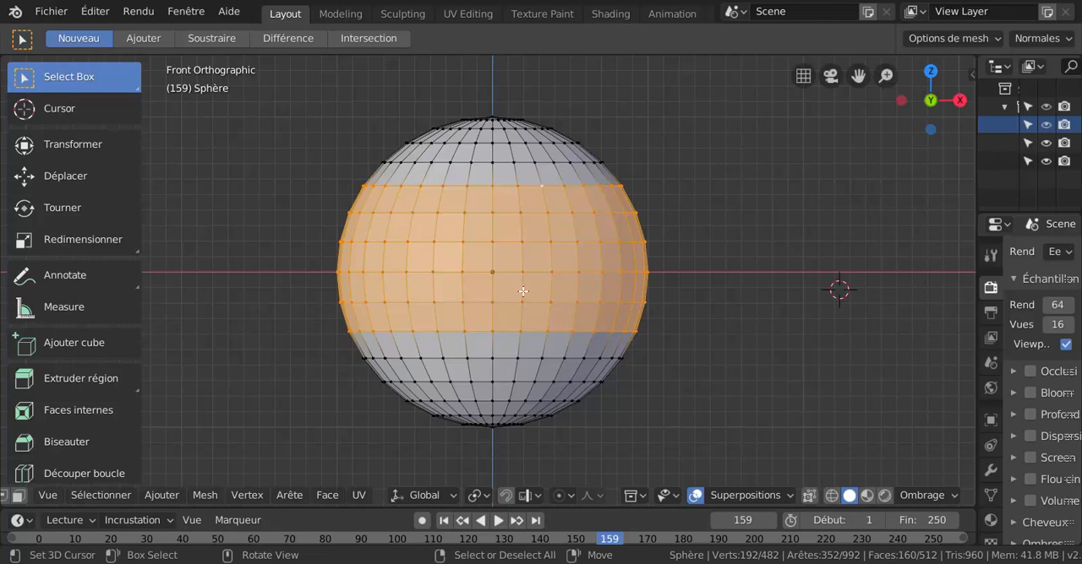
pyautogui.keyDown('alt'); pyautogui.keyDown('shift'); pyautogui.click(537, 361); pyautogui.keyUp('shift'); pyautogui.keyUp('alt')
pyautogui.keyDown('alt'); pyautogui.keyDown('shift'); pyautogui.click(531, 380); pyautogui.keyUp('shift'); pyautogui.keyUp('alt')
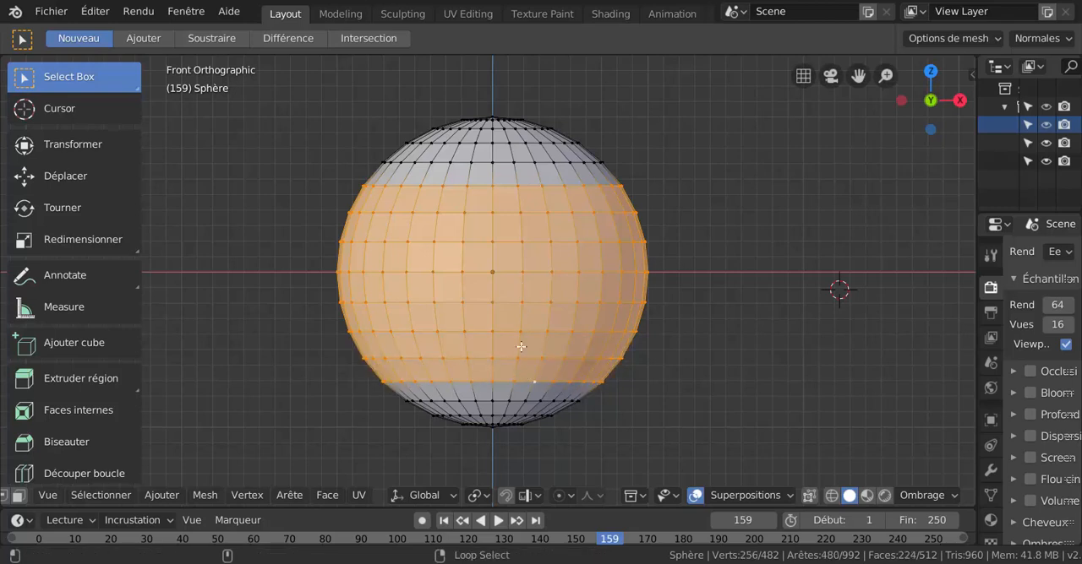
# Select the sphere's entire mesh and deselect it, then repeat both operations once.
pyautogui.keyDown('shift'); pyautogui.moveTo(530, 295); pyautogui.dragTo(527, 347, button='middle'); pyautogui.keyUp('shift')
pyautogui.scroll(1, 528, 324)
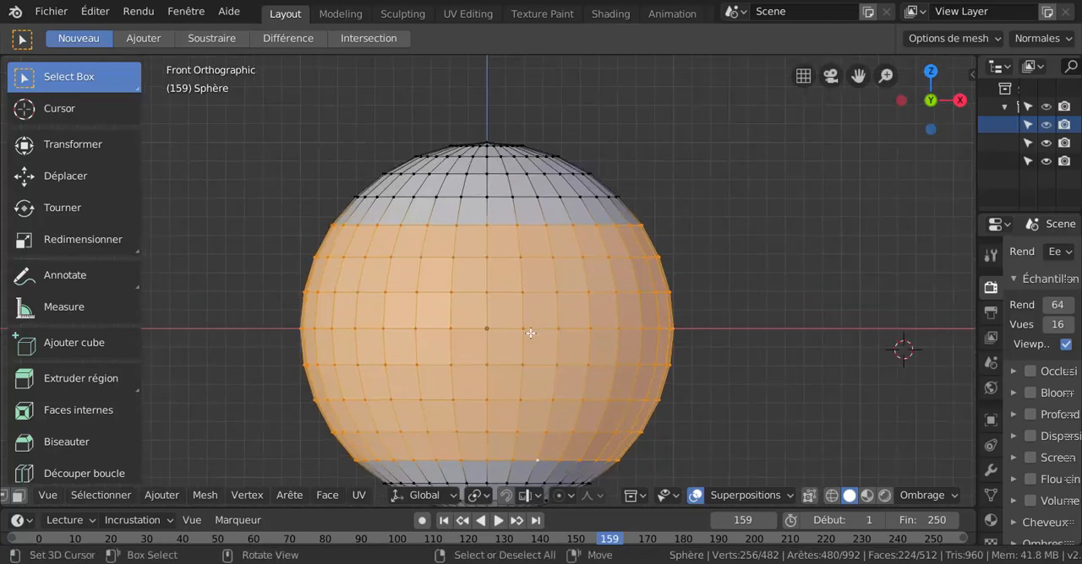
pyautogui.scroll(-1, 513, 303)
pyautogui.keyDown('shift'); pyautogui.moveTo(495, 321); pyautogui.dragTo(485, 302, button='middle'); pyautogui.keyUp('shift')
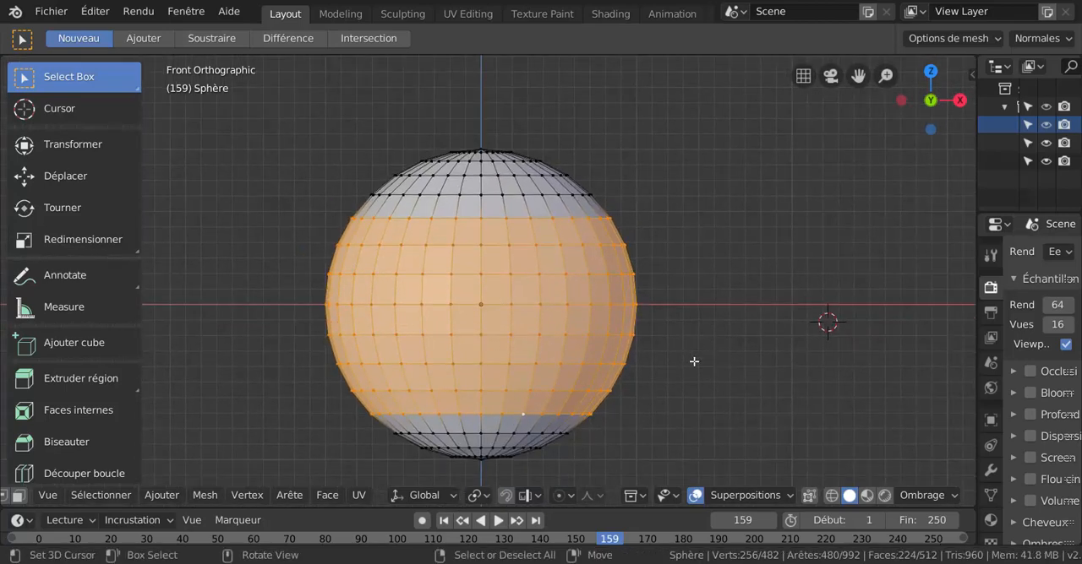
pyautogui.press('a')
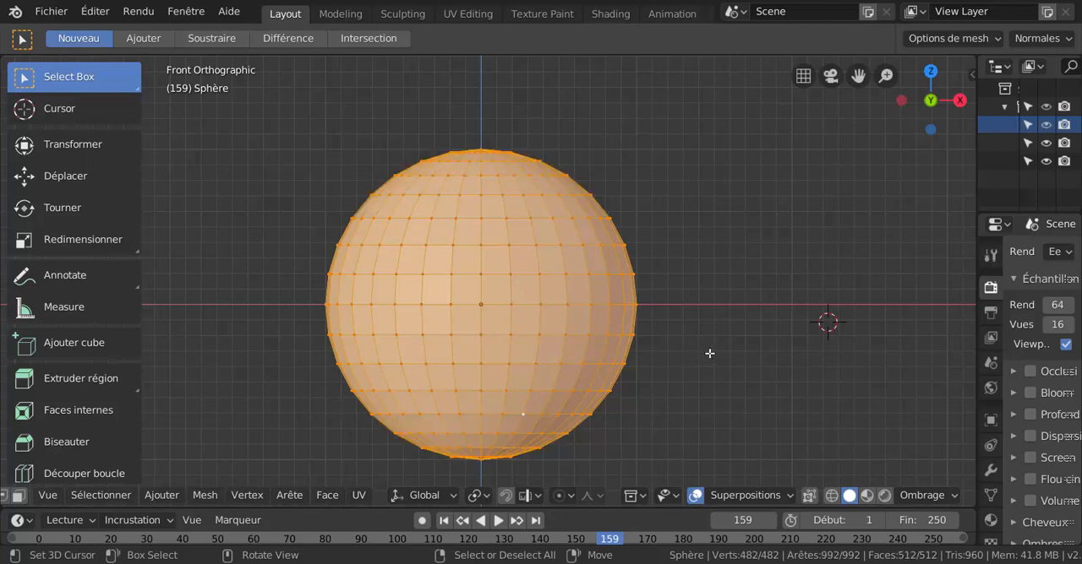
pyautogui.hotkey('alt', 'a')
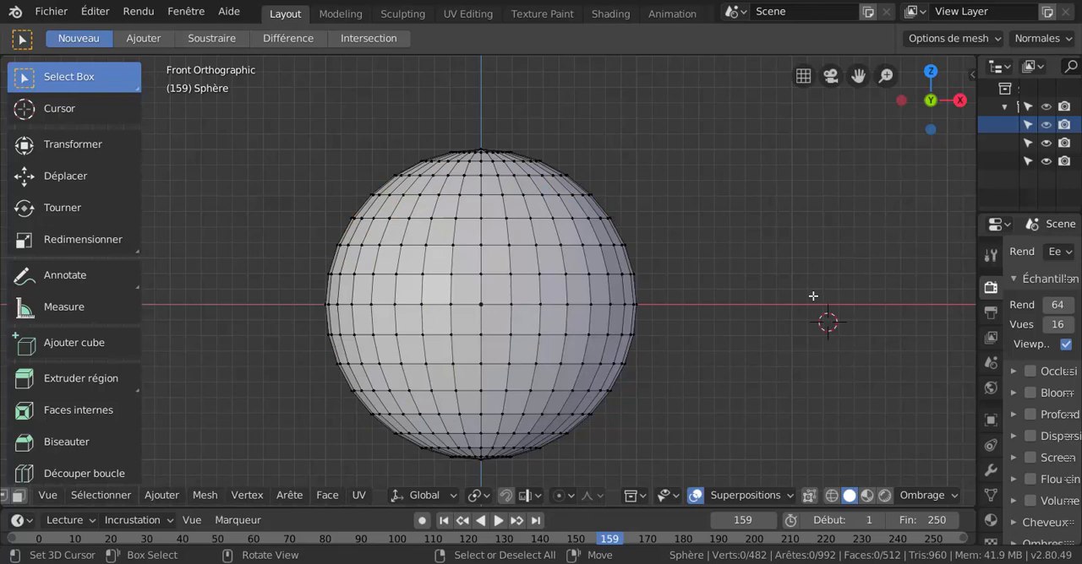
pyautogui.press('a')
pyautogui.hotkey('alt', 'a')
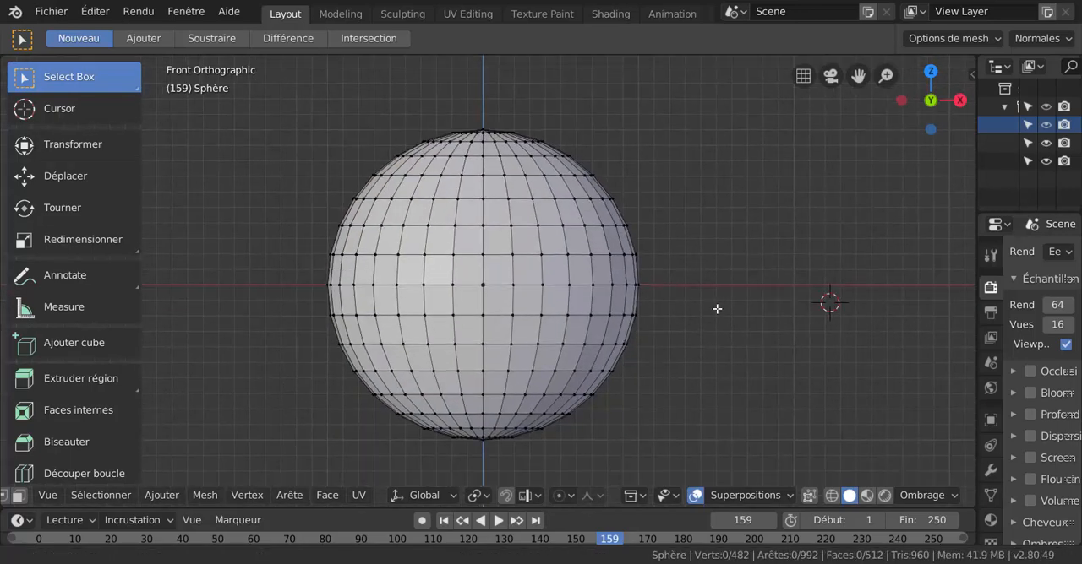
# Select all of the sphere's mesh again, clear the selection, and reselect everything.
pyautogui.scroll(2, 543, 318)
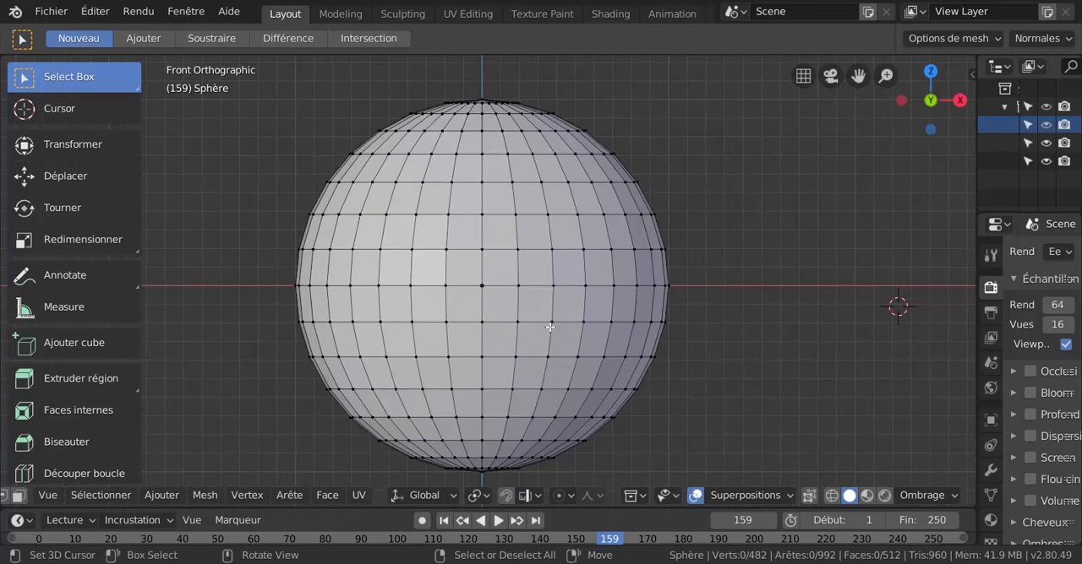
pyautogui.press('a')
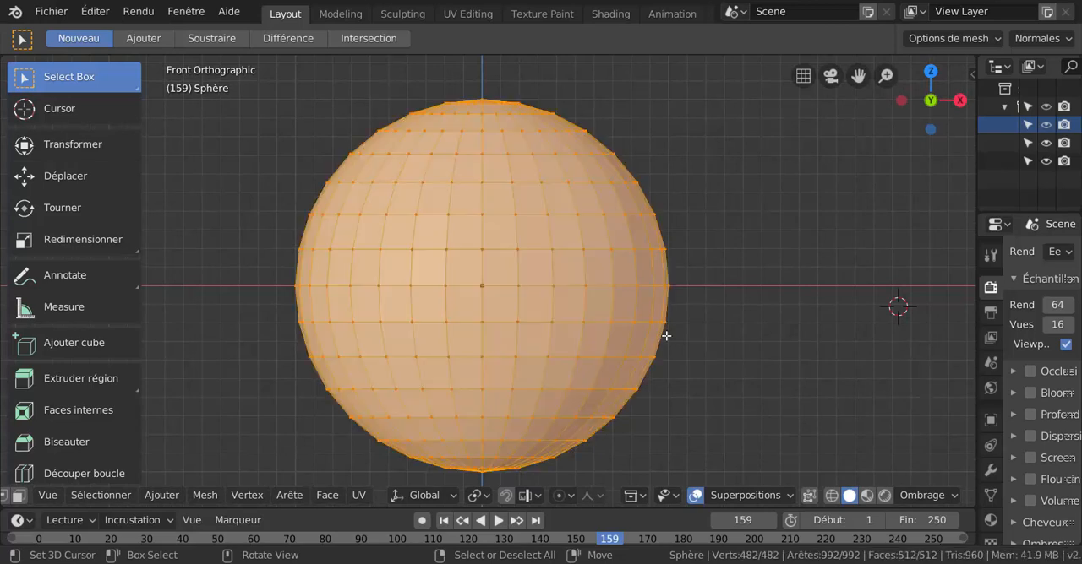
pyautogui.click(773, 291)
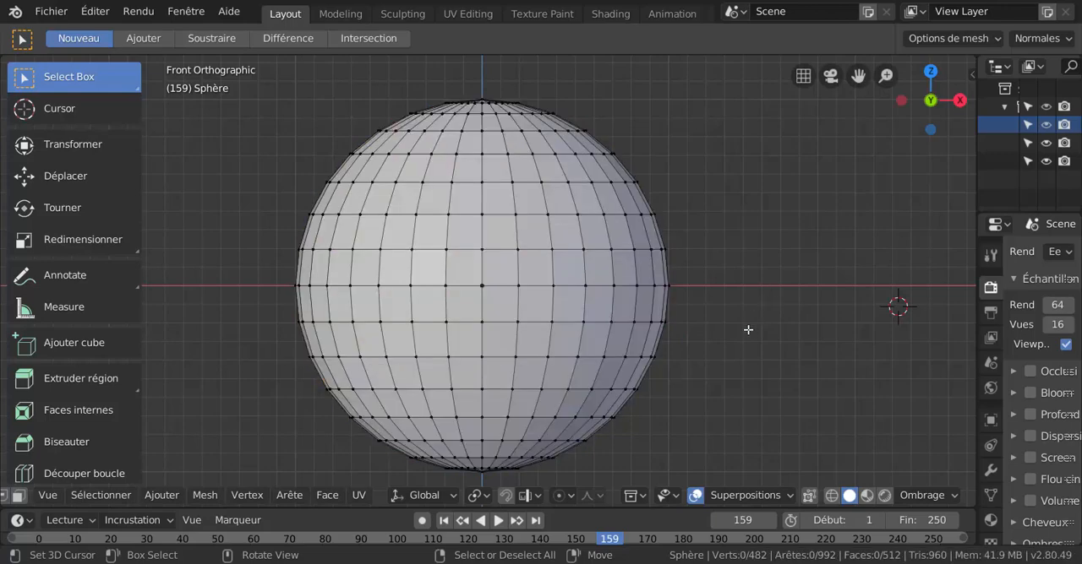
pyautogui.press('a')
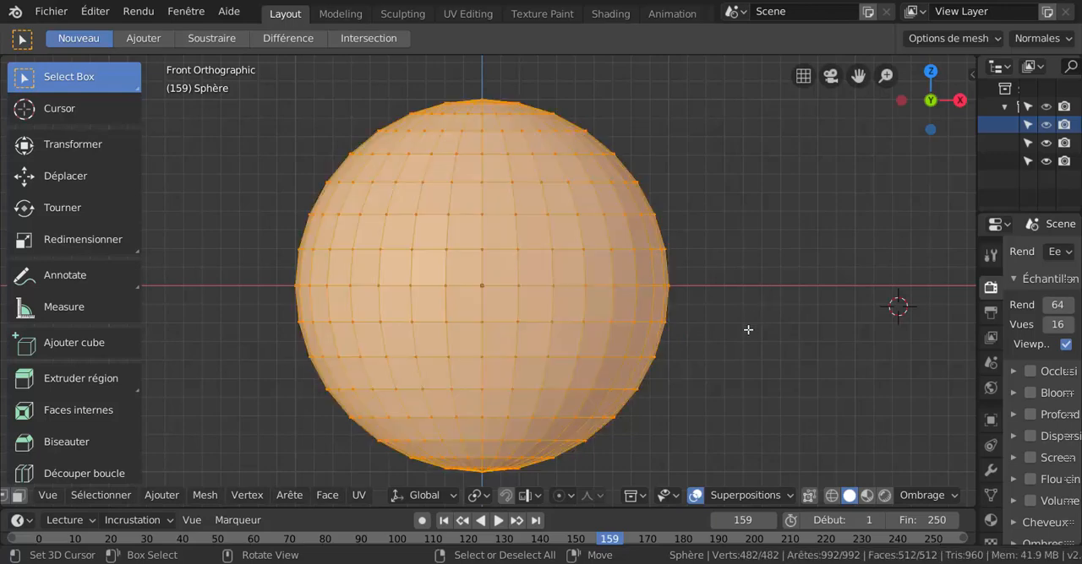
# Clear the sphere's mesh selection, then select and deselect the entire mesh three more times.
pyautogui.hotkey('alt', 'a')
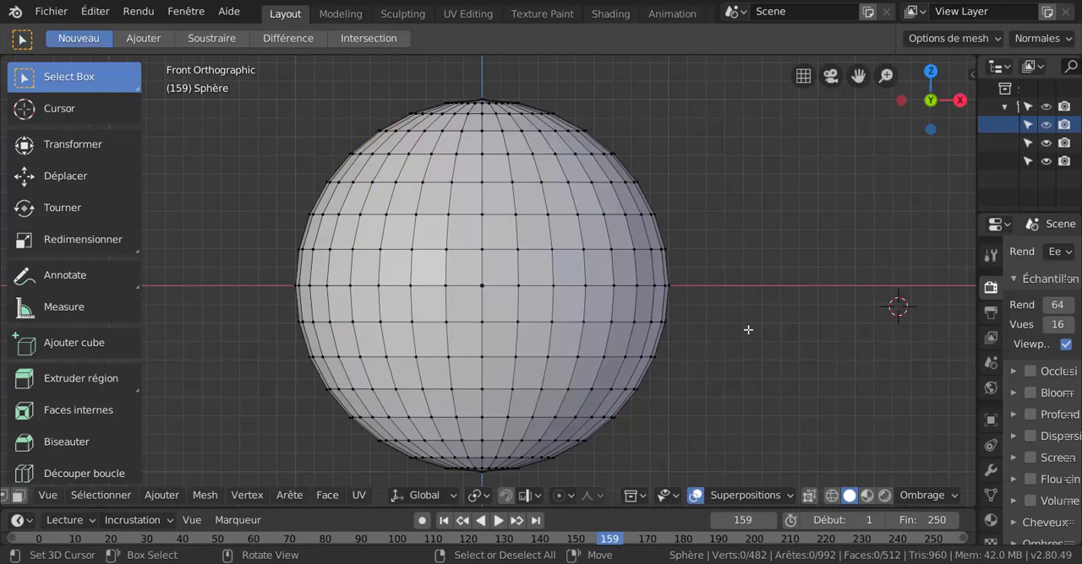
pyautogui.press('a')
pyautogui.hotkey('alt', 'a')
pyautogui.press('a')
pyautogui.hotkey('alt', 'a')
pyautogui.scroll(1, 747, 351)
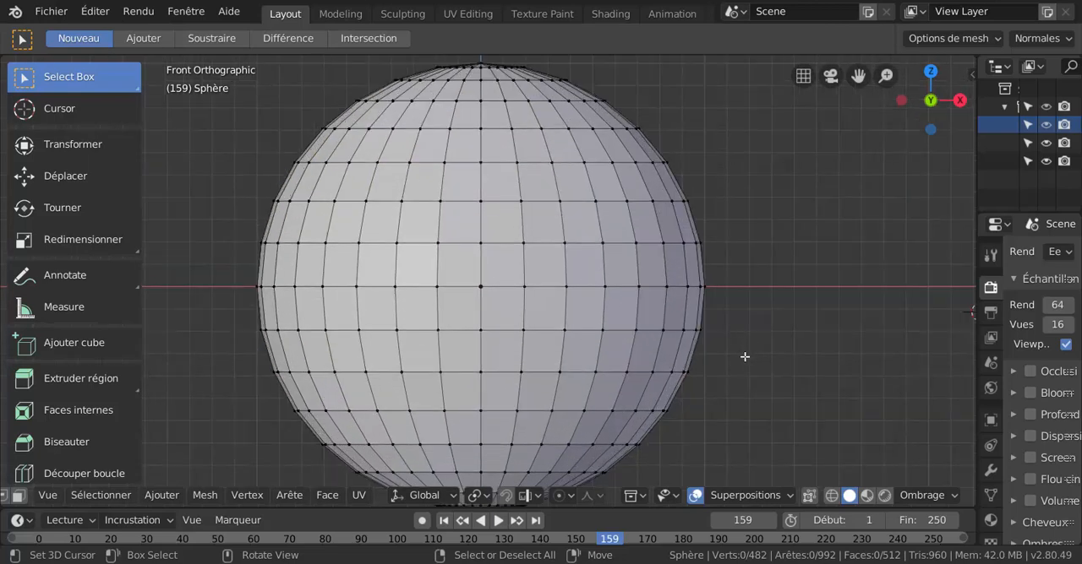
pyautogui.scroll(-1, 745, 357)
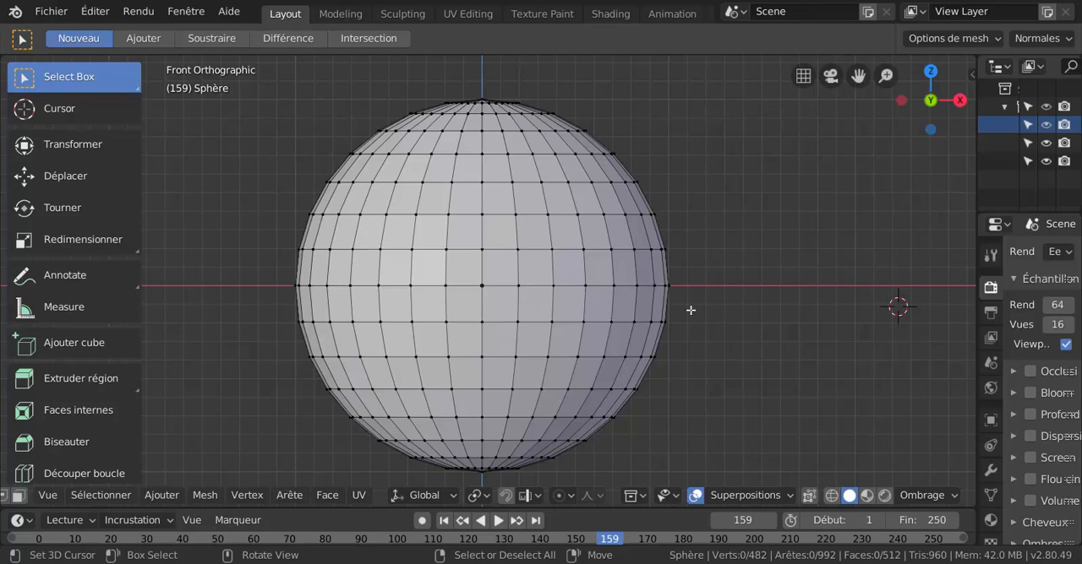
pyautogui.press('a')
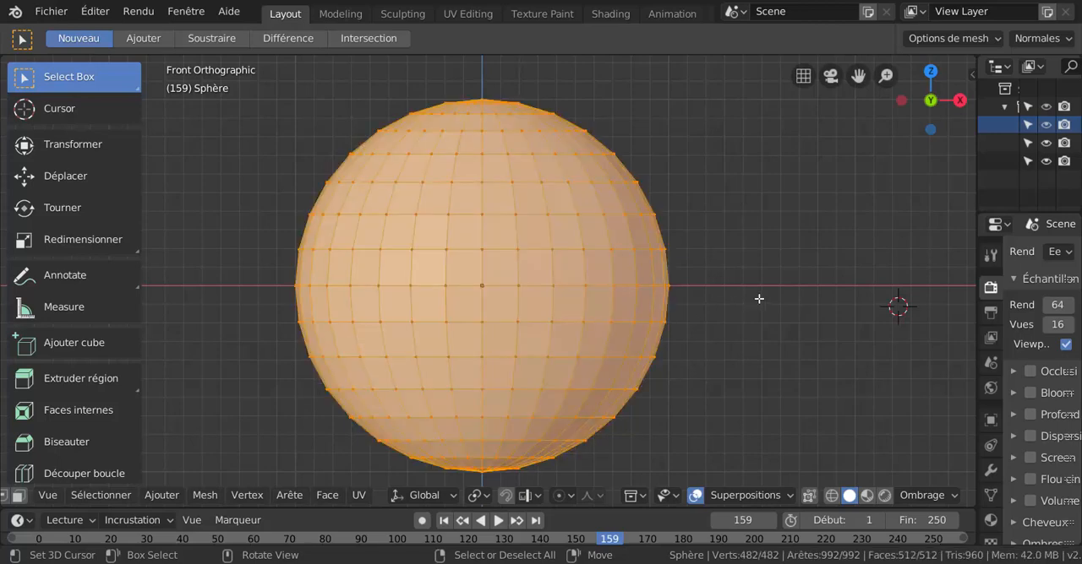
pyautogui.hotkey('alt', 'a')
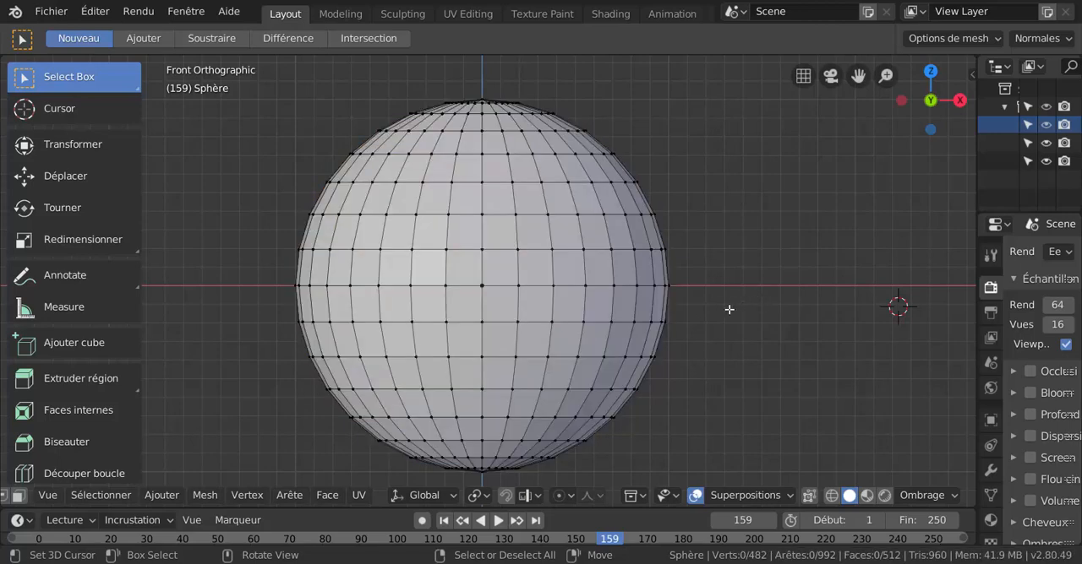
# Loop-select the equator and extend the selection with the two loops directly below it and the second and fourth loops above it.
pyautogui.keyDown('shift'); pyautogui.moveTo(660, 356); pyautogui.dragTo(686, 324, button='middle'); pyautogui.keyUp('shift')
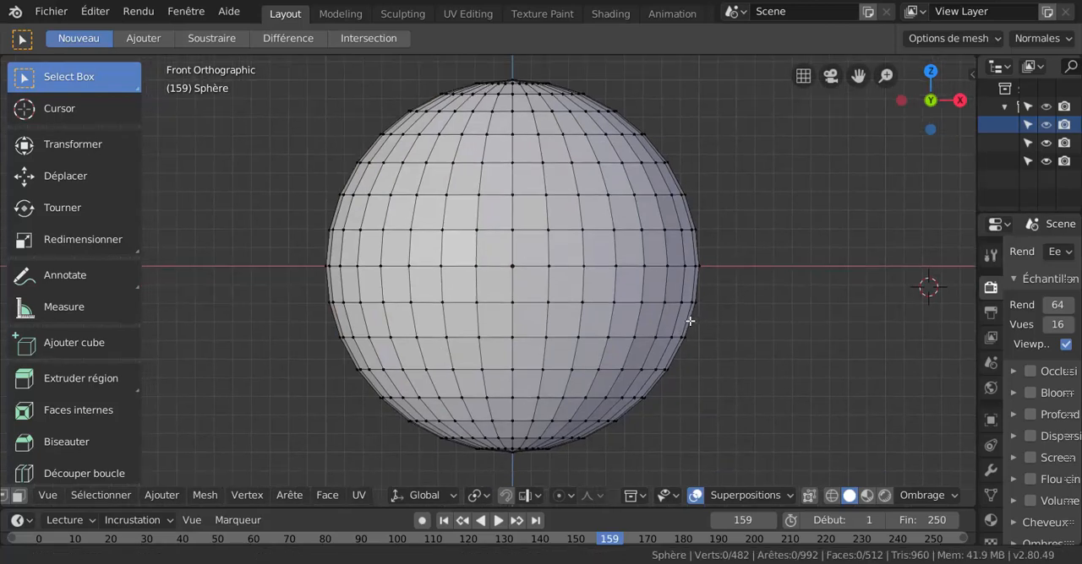
pyautogui.scroll(1, 650, 324)
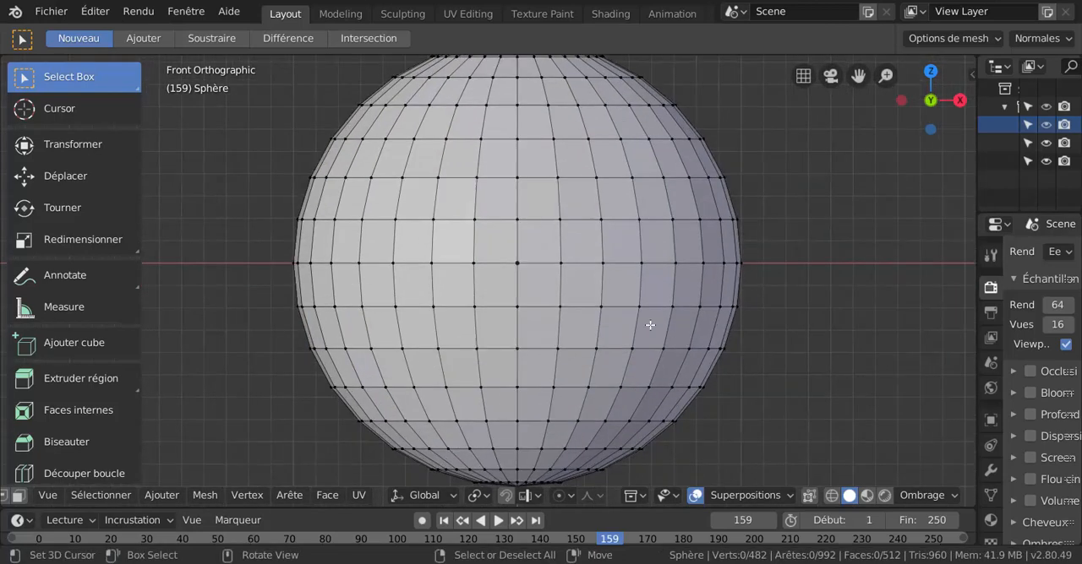
pyautogui.keyDown('alt'); pyautogui.click(635, 265); pyautogui.keyUp('alt')
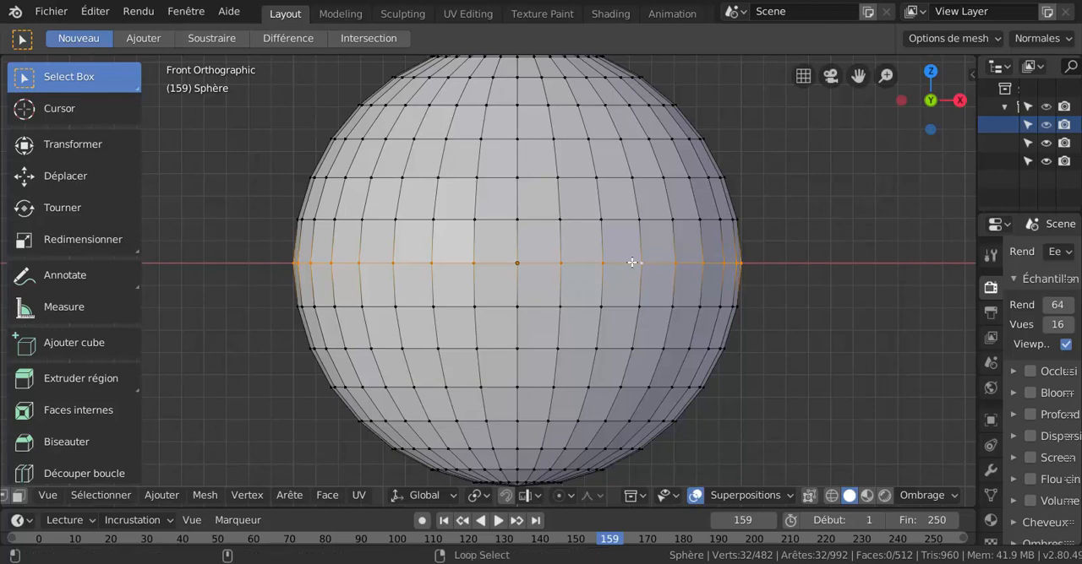
pyautogui.keyDown('alt'); pyautogui.keyDown('shift'); pyautogui.rightClick(632, 262); pyautogui.keyUp('shift'); pyautogui.keyUp('alt')
pyautogui.keyDown('alt'); pyautogui.keyDown('shift'); pyautogui.rightClick(632, 263); pyautogui.keyUp('shift'); pyautogui.keyUp('alt')
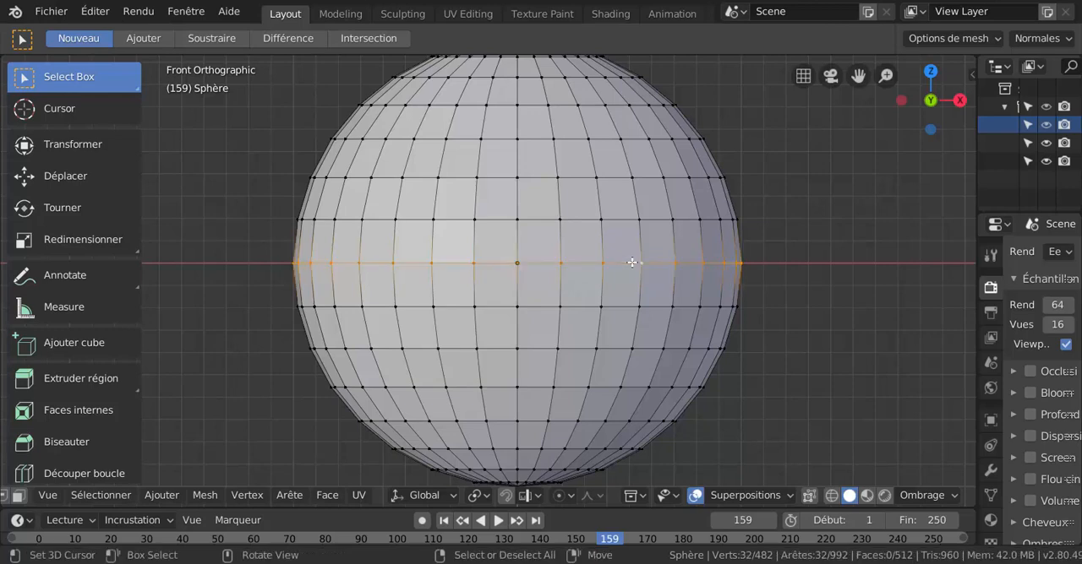
pyautogui.keyDown('alt'); pyautogui.keyDown('shift'); pyautogui.rightClick(633, 305); pyautogui.keyUp('shift'); pyautogui.keyUp('alt')
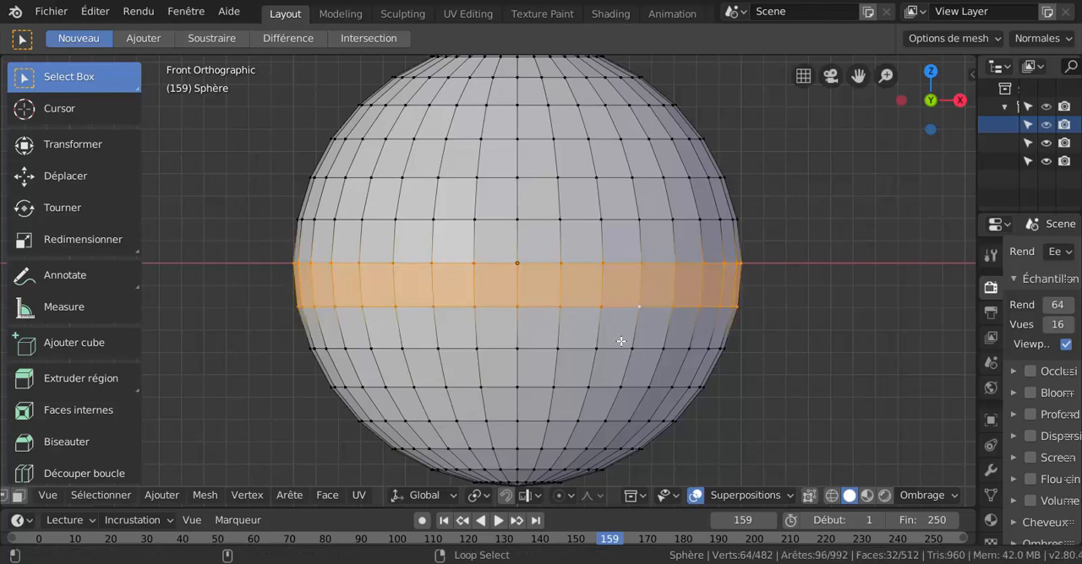
pyautogui.keyDown('alt'); pyautogui.keyDown('shift'); pyautogui.rightClick(623, 346); pyautogui.keyUp('shift'); pyautogui.keyUp('alt')
pyautogui.keyDown('alt'); pyautogui.keyDown('shift'); pyautogui.rightClick(614, 176); pyautogui.keyUp('shift'); pyautogui.keyUp('alt')
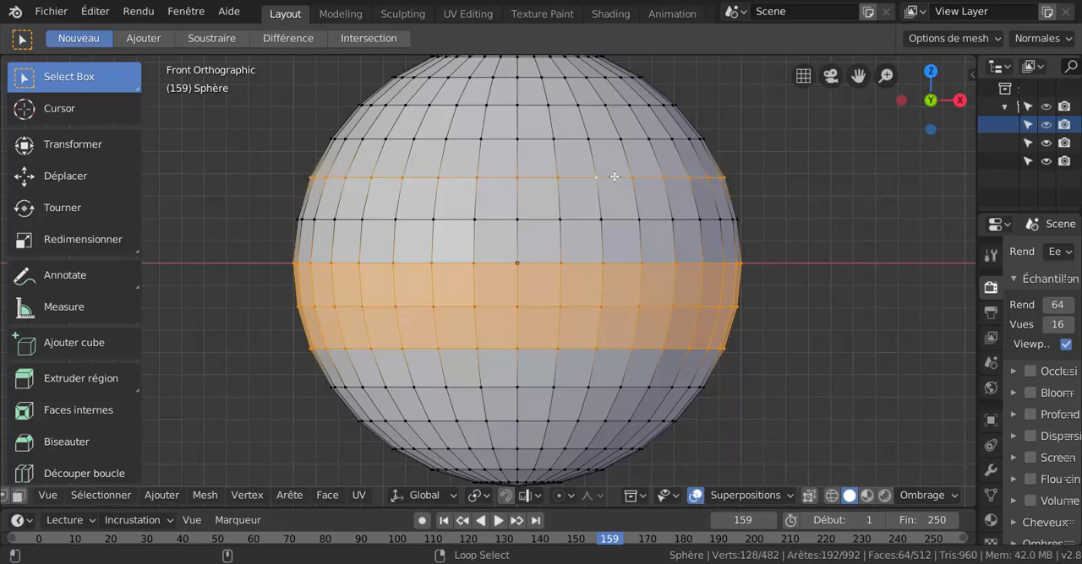
pyautogui.keyDown('alt'); pyautogui.keyDown('shift'); pyautogui.rightClick(597, 108); pyautogui.keyUp('shift'); pyautogui.keyUp('alt')
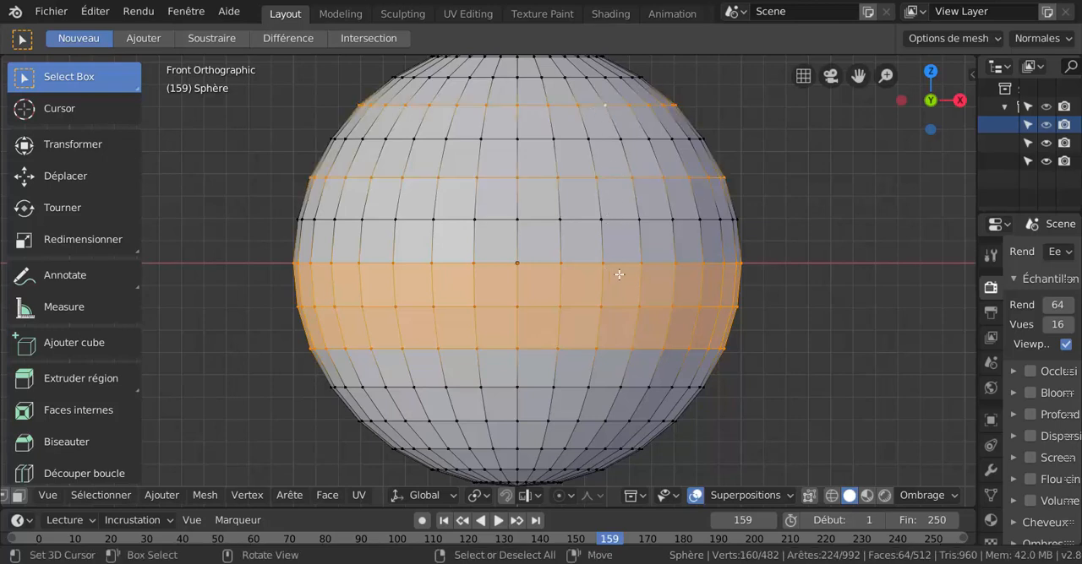
# Loop-select the ring just above the equator, replace it with the second ring below, and add the equator, second upper and third lower rings.
pyautogui.keyDown('alt'); pyautogui.rightClick(624, 227); pyautogui.keyUp('alt')
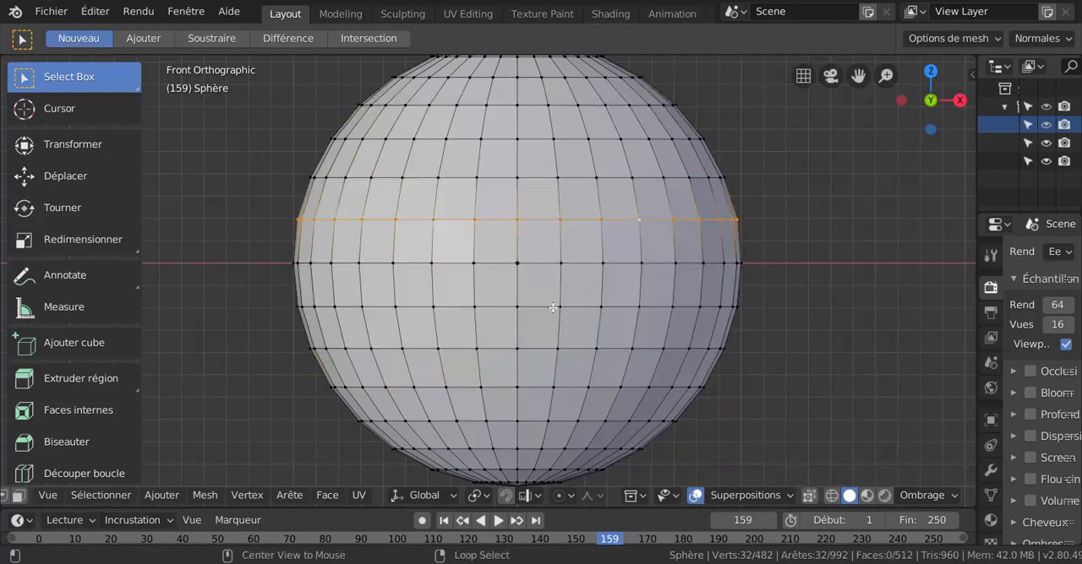
pyautogui.keyDown('alt'); pyautogui.rightClick(623, 349); pyautogui.keyUp('alt')
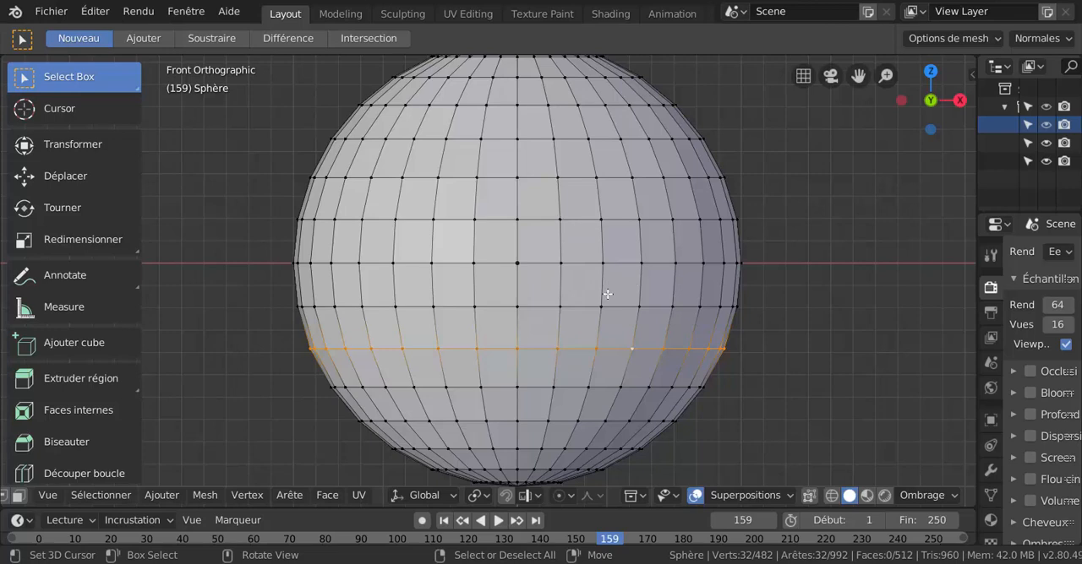
pyautogui.keyDown('alt'); pyautogui.keyDown('shift'); pyautogui.click(623, 260); pyautogui.keyUp('shift'); pyautogui.keyUp('alt')
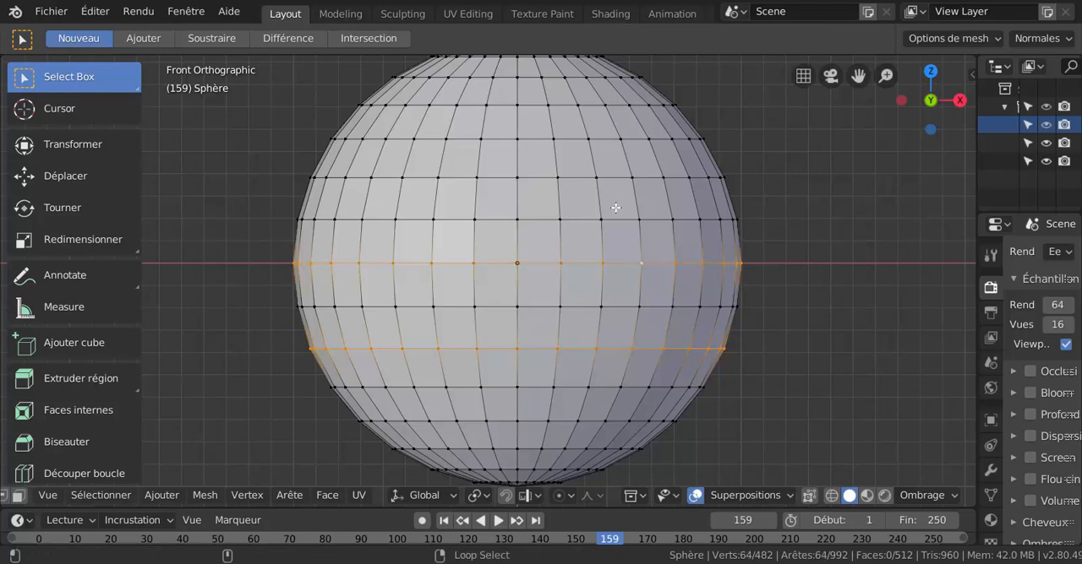
pyautogui.keyDown('alt'); pyautogui.keyDown('shift'); pyautogui.click(614, 176); pyautogui.keyUp('shift'); pyautogui.keyUp('alt')
pyautogui.keyDown('alt'); pyautogui.keyDown('shift'); pyautogui.click(610, 387); pyautogui.keyUp('shift'); pyautogui.keyUp('alt')
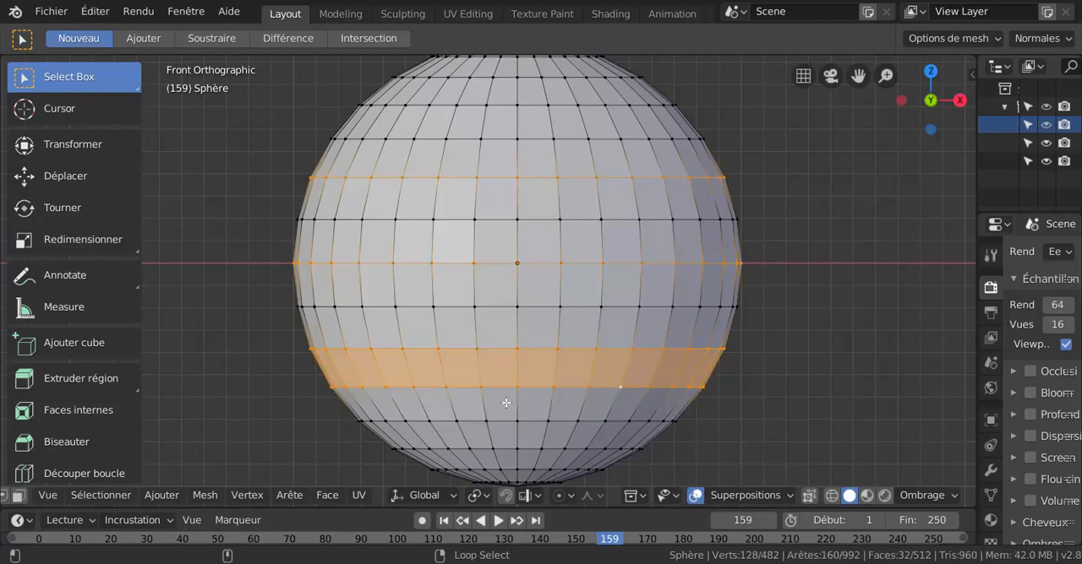
# Extend the selection with the third and first vertical loops to the right of the sphere's centre line.
pyautogui.keyDown('alt'); pyautogui.keyDown('shift'); pyautogui.click(641, 296); pyautogui.keyUp('shift'); pyautogui.keyUp('alt')
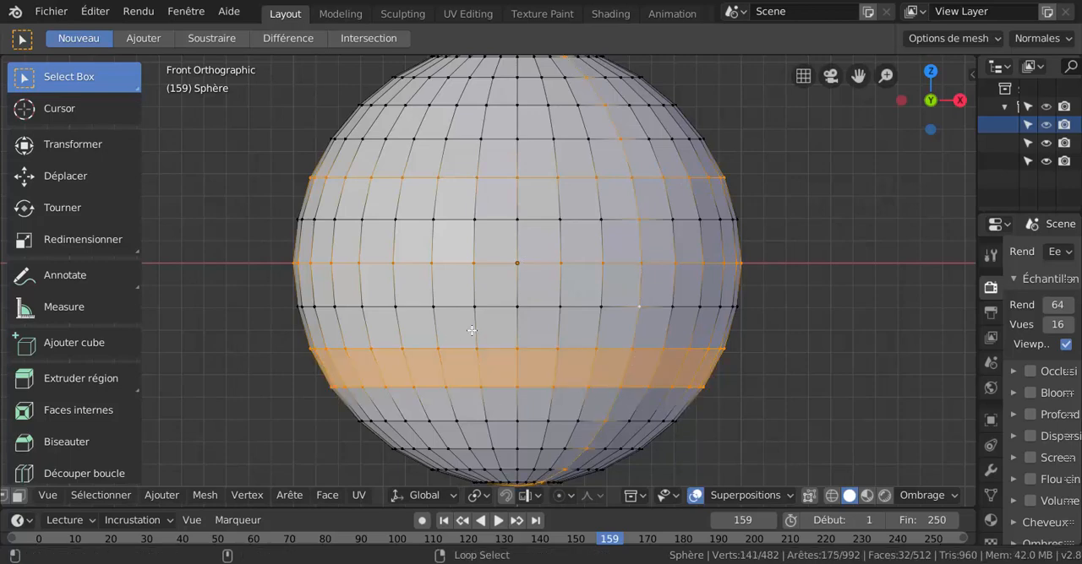
pyautogui.scroll(1, 570, 276)
pyautogui.keyDown('alt'); pyautogui.keyDown('shift'); pyautogui.click(576, 222); pyautogui.keyUp('shift'); pyautogui.keyUp('alt')
pyautogui.scroll(-4, 369, 332)
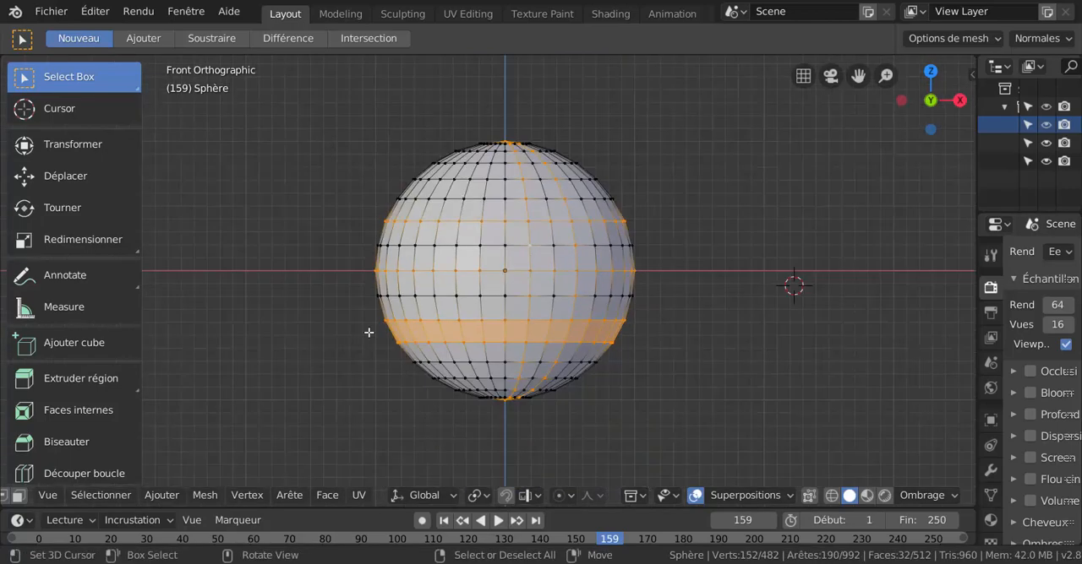
pyautogui.scroll(1, 541, 318)
pyautogui.scroll(-2, 544, 313)
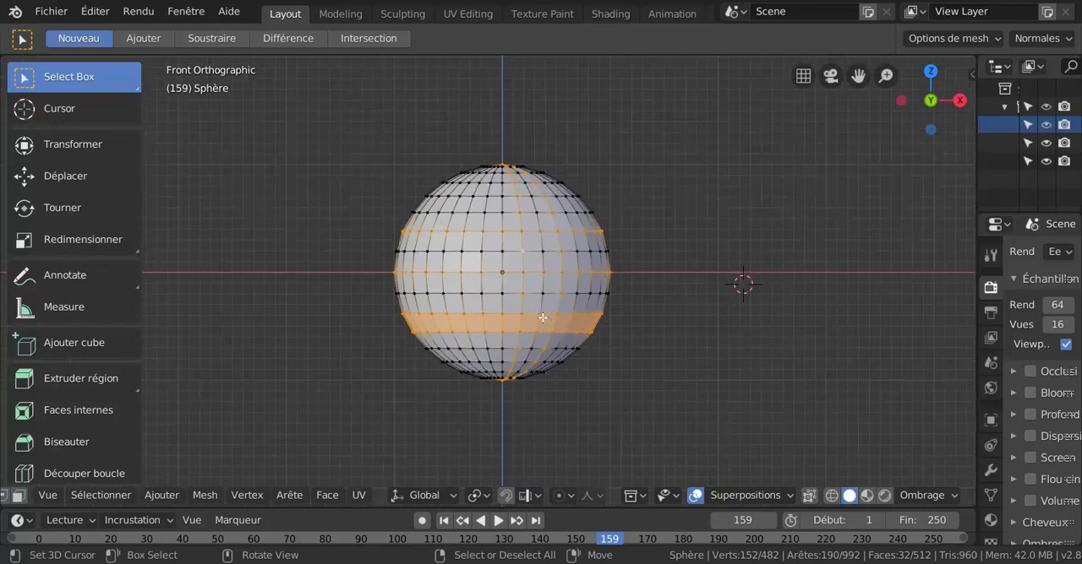
pyautogui.scroll(1, 549, 309)
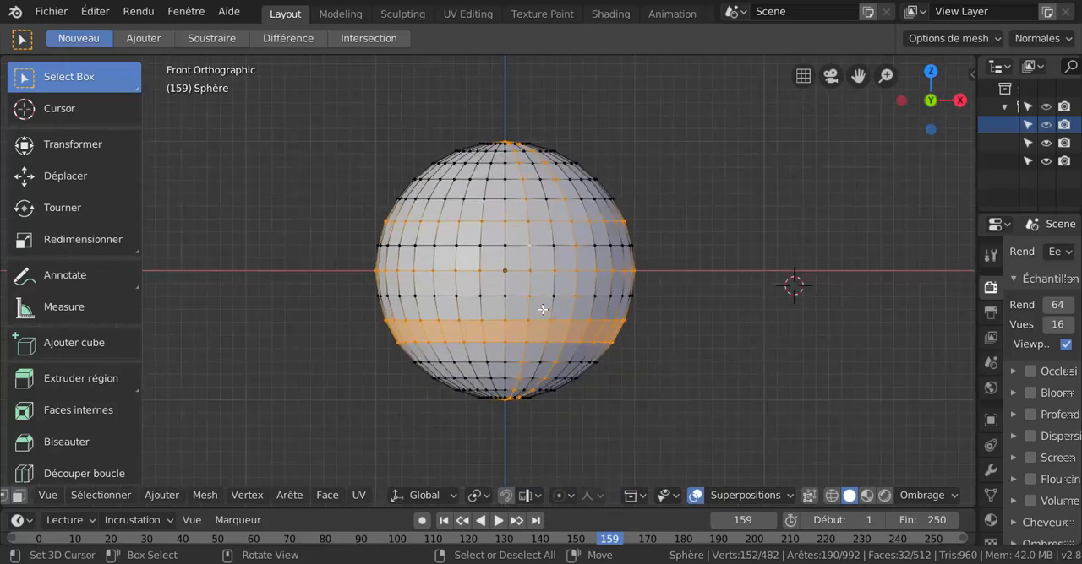
# Turn on X-ray display and apply flat shading to the sphere.
pyautogui.click(809, 496)
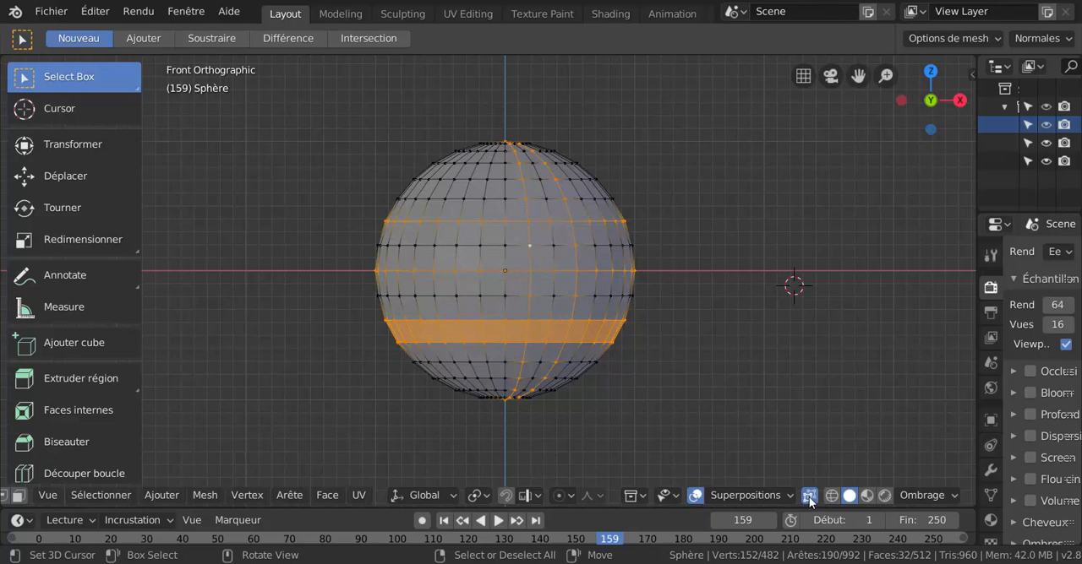
pyautogui.moveTo(779, 397); pyautogui.dragTo(713, 393, button='middle')
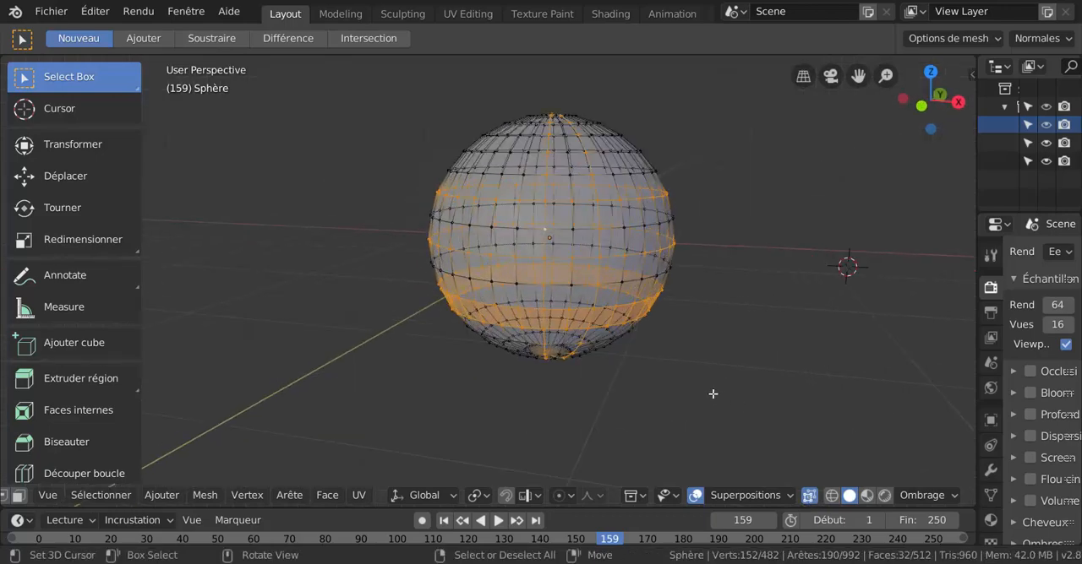
pyautogui.scroll(2, 712, 394)
pyautogui.press('z')
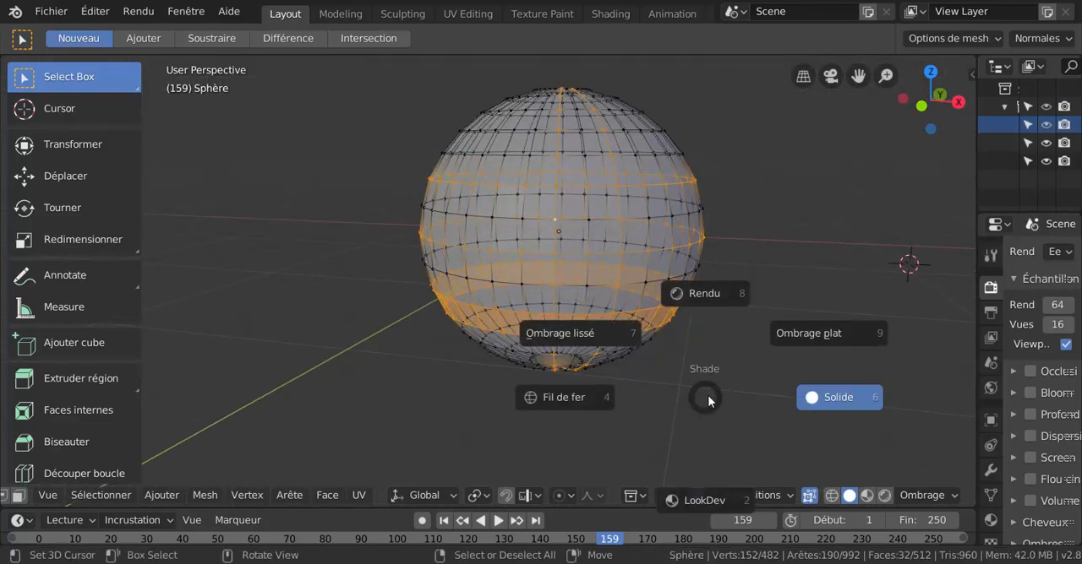
pyautogui.click(810, 331)
# Select a single vertex on the sphere's right edge and view the see-through mesh from an angle.
pyautogui.click(723, 277)
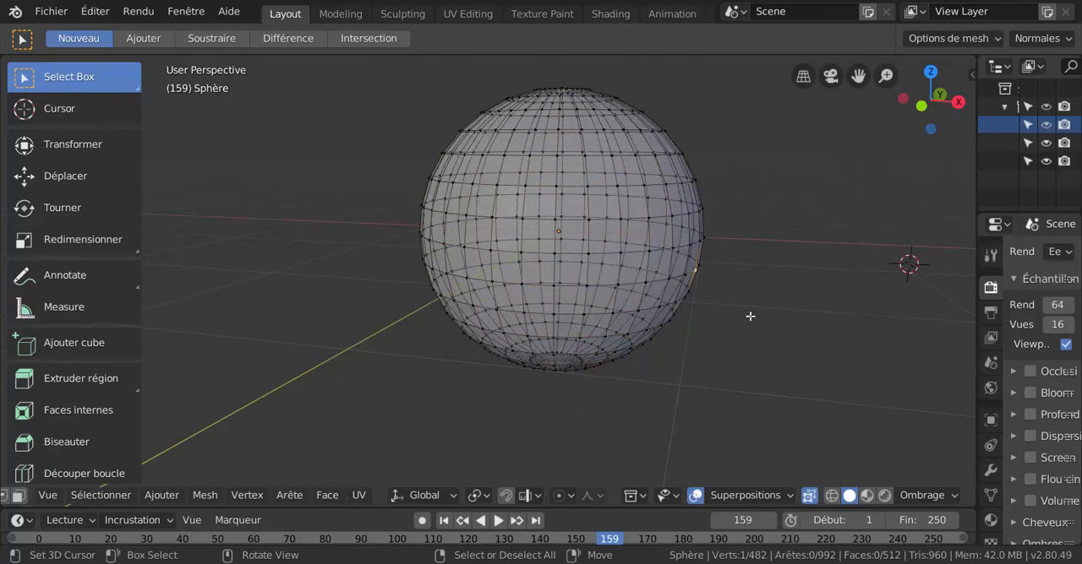
pyautogui.scroll(1, 749, 317)
pyautogui.moveTo(742, 338); pyautogui.dragTo(724, 369, button='middle')
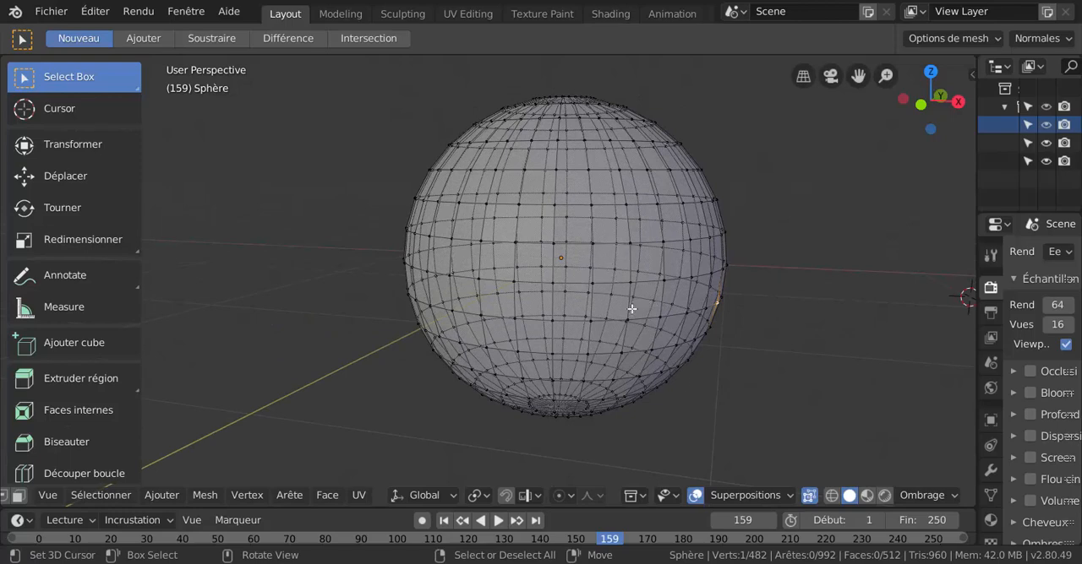
pyautogui.moveTo(632, 310); pyautogui.dragTo(606, 311, button='middle')
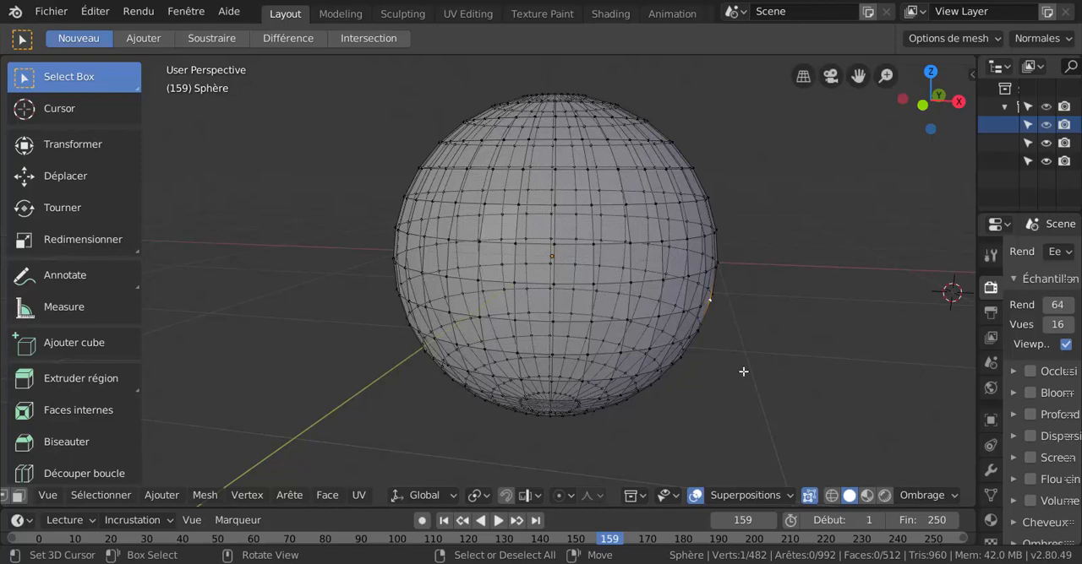
# In front orthographic view, loop-select the vertical loop through the sphere's centre and examine it from a slight angle.
pyautogui.press('KP_1')
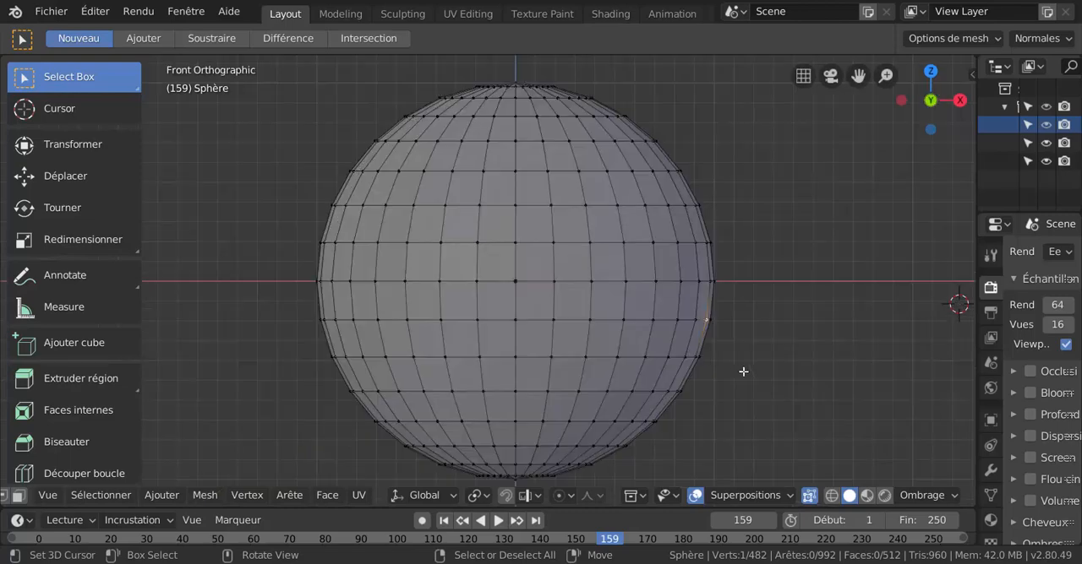
pyautogui.keyDown('shift'); pyautogui.moveTo(729, 374); pyautogui.dragTo(698, 382, button='middle'); pyautogui.keyUp('shift')
pyautogui.keyDown('alt'); pyautogui.click(552, 293); pyautogui.keyUp('alt')
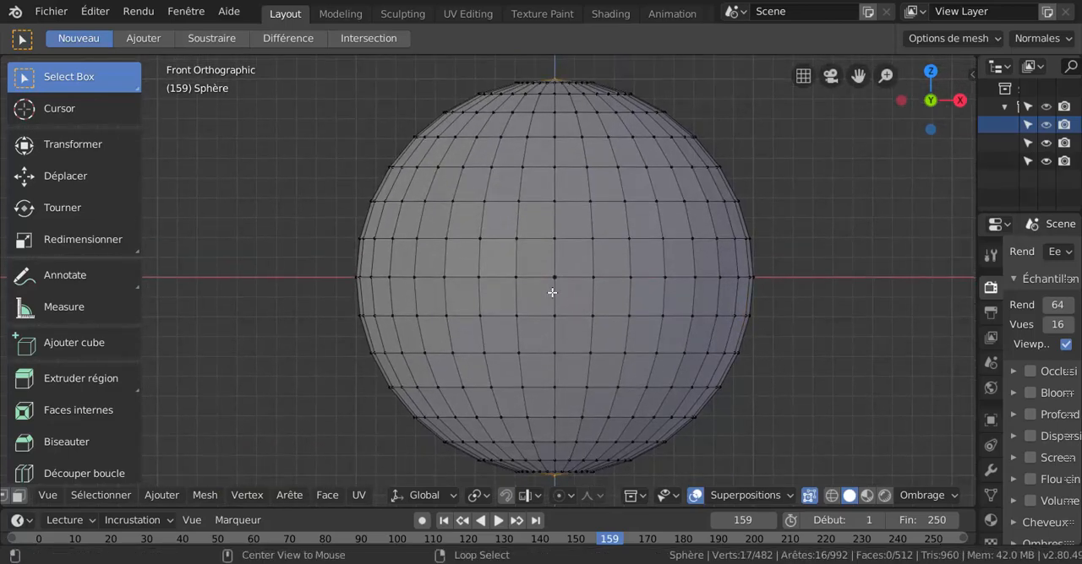
pyautogui.keyDown('alt'); pyautogui.keyDown('shift'); pyautogui.click(551, 293); pyautogui.keyUp('shift'); pyautogui.keyUp('alt')
pyautogui.scroll(-4, 555, 298)
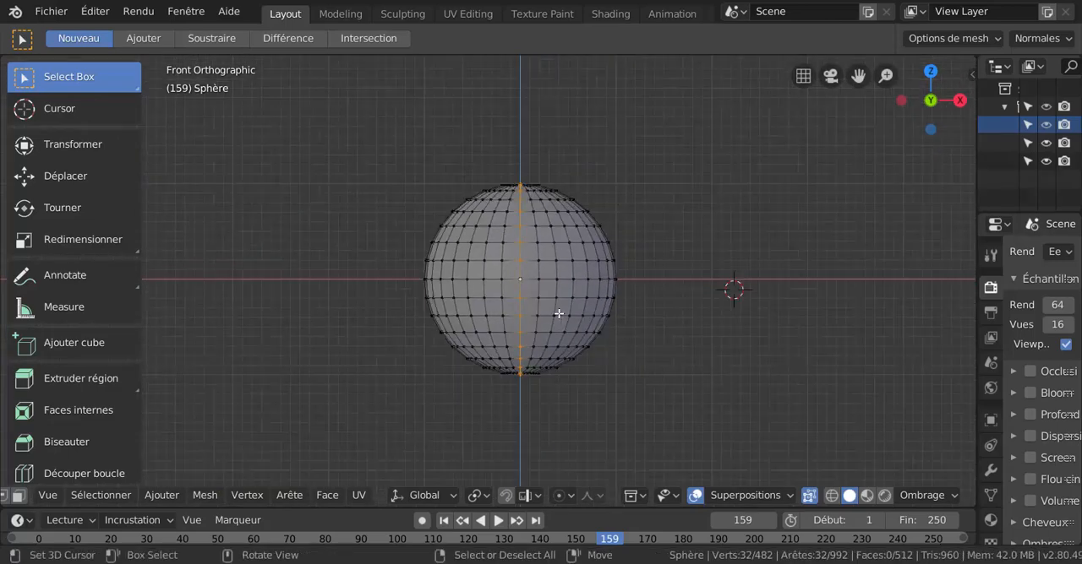
pyautogui.moveTo(598, 311); pyautogui.dragTo(631, 325, button='middle')
pyautogui.press('KP_1')
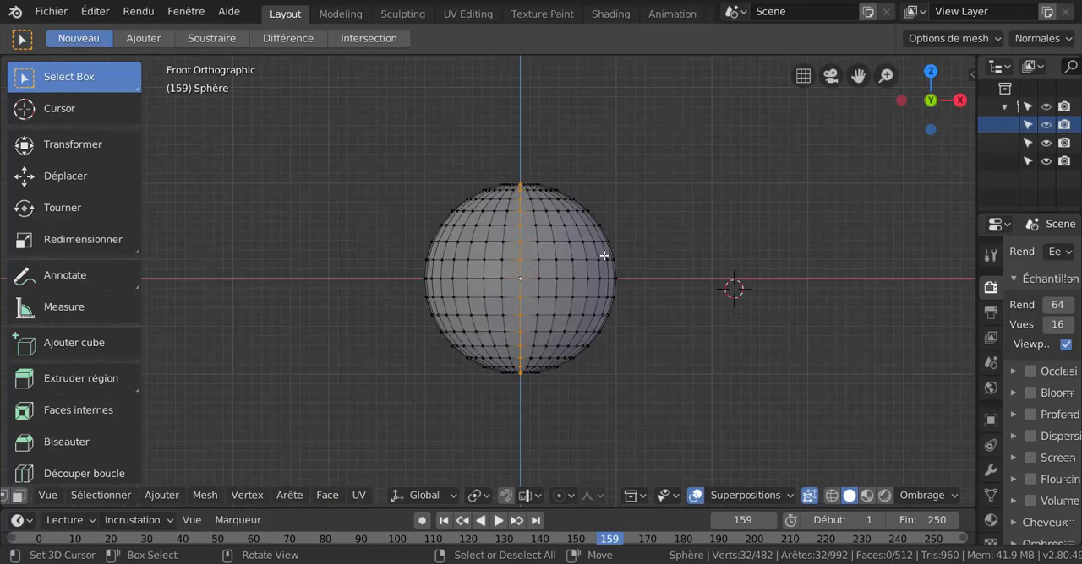
pyautogui.moveTo(558, 270); pyautogui.dragTo(545, 304, button='middle')
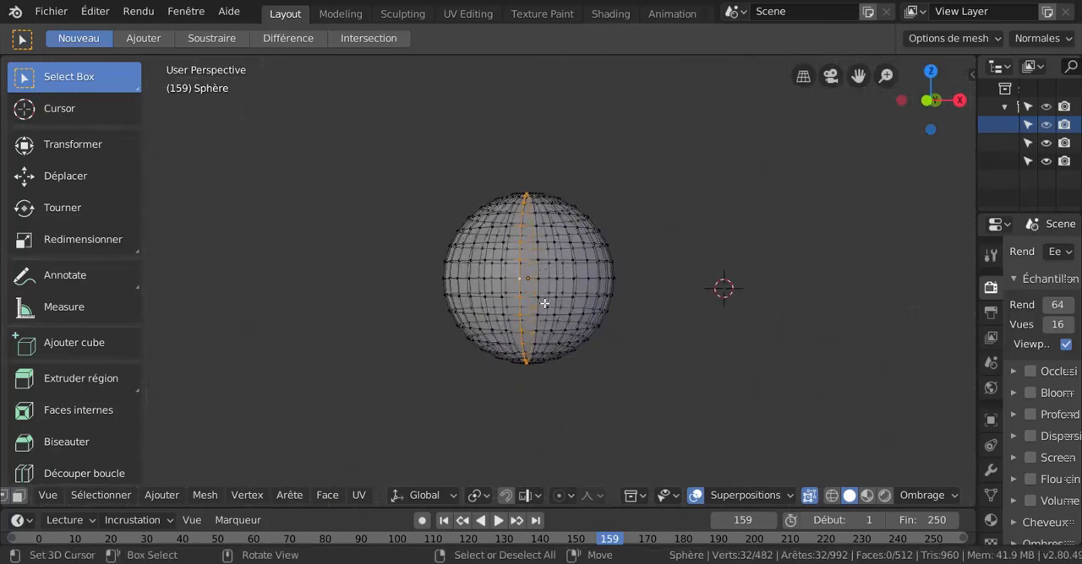
# Clear the selection and loop-select the second horizontal loop above the equator from an angled view.
pyautogui.rightClick(715, 214)
pyautogui.scroll(3, 584, 295)
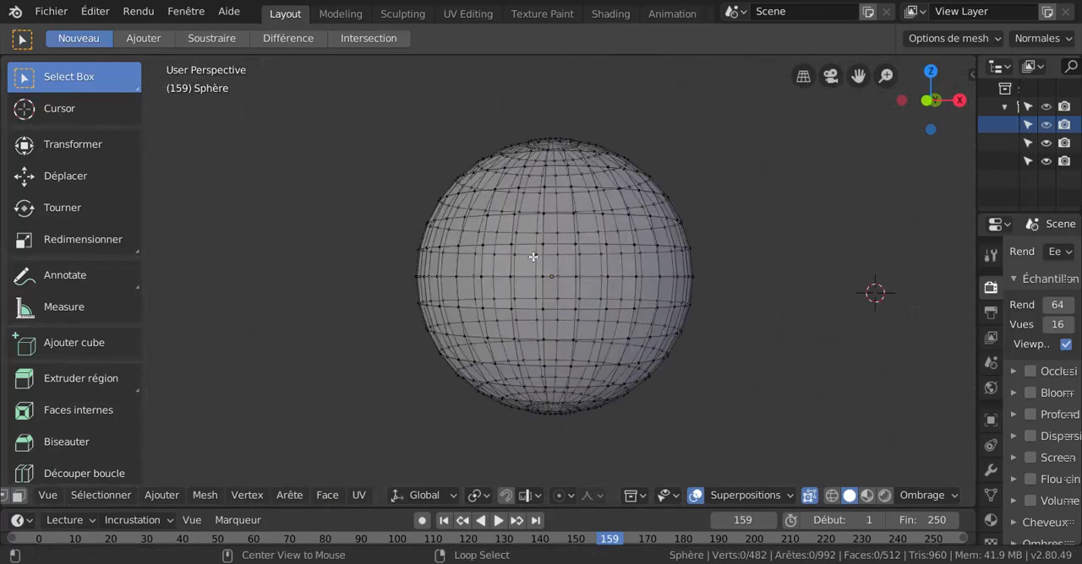
pyautogui.moveTo(553, 264); pyautogui.dragTo(550, 234, button='middle')
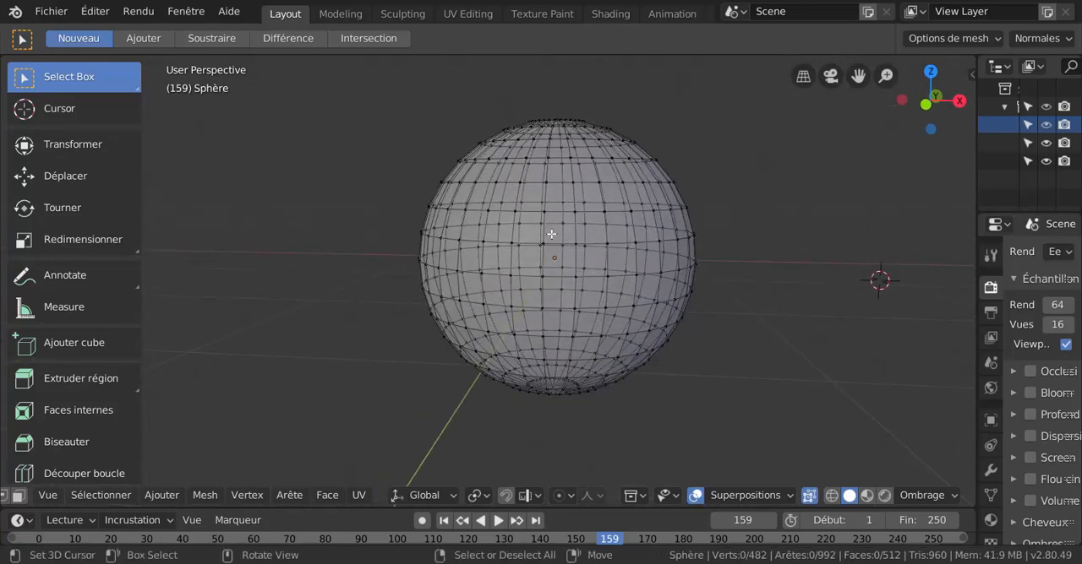
pyautogui.moveTo(549, 200); pyautogui.dragTo(547, 211, button='middle')
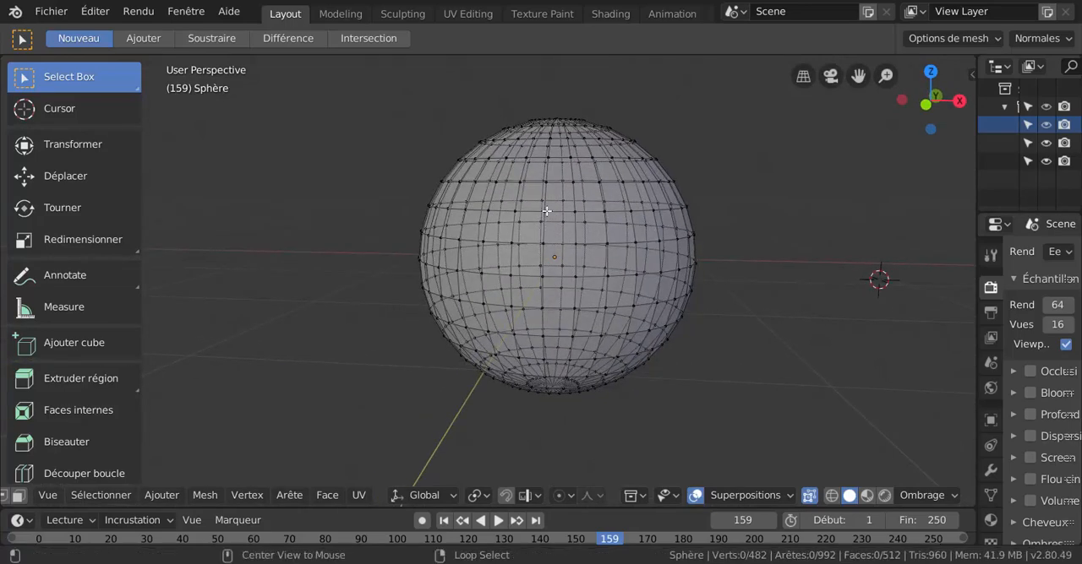
pyautogui.keyDown('alt'); pyautogui.click(546, 211); pyautogui.keyUp('alt')
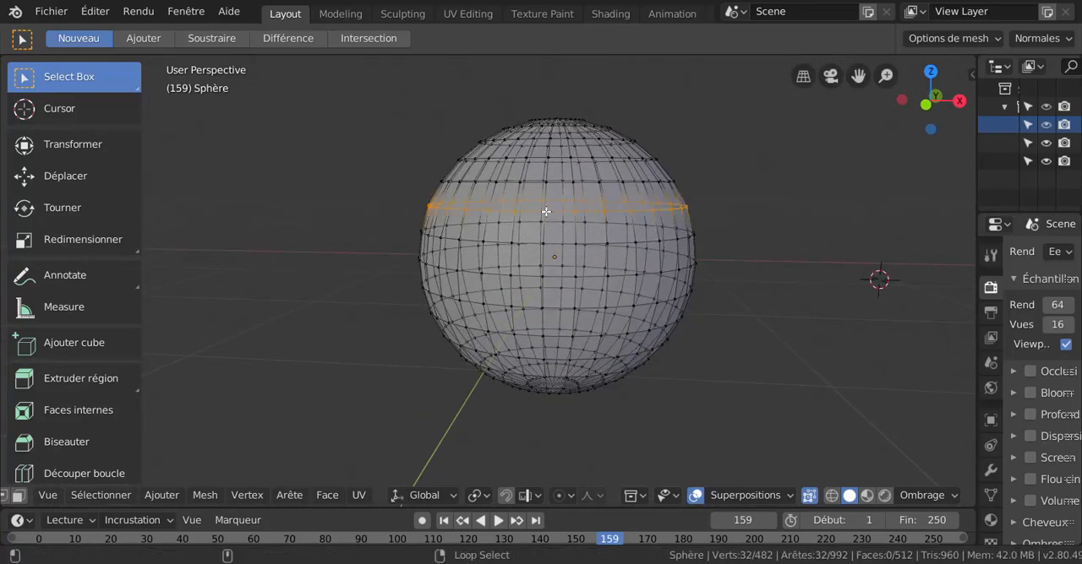
# Loop-select the vertical loop near the sphere's centre from an angled view and examine it in X-ray.
pyautogui.keyDown('alt'); pyautogui.click(547, 201); pyautogui.keyUp('alt')
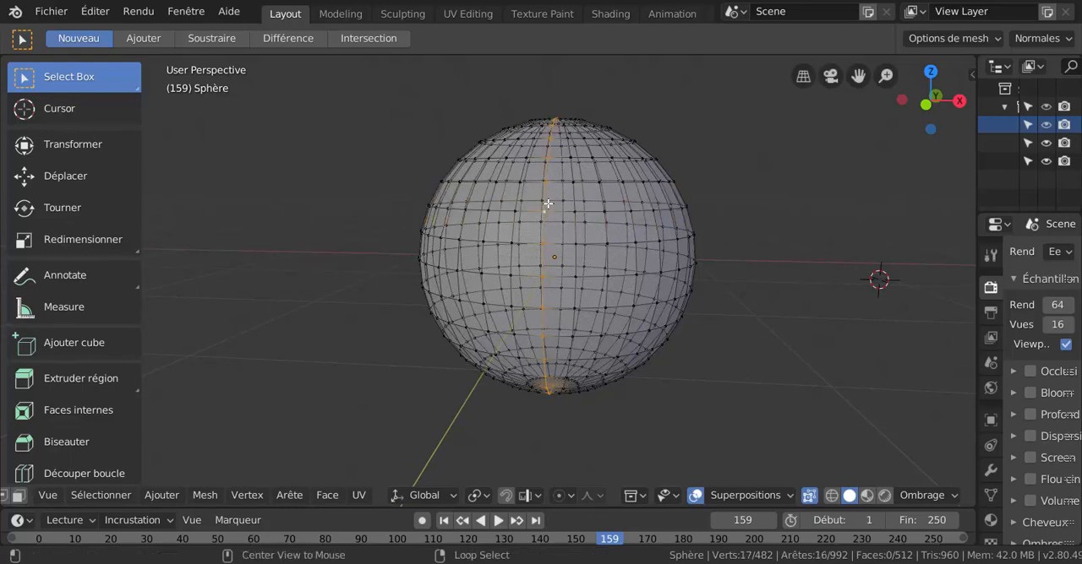
pyautogui.scroll(-3, 610, 301)
pyautogui.moveTo(608, 309)
pyautogui.mouseDown(button='middle')
pyautogui.moveTo(620, 386)
pyautogui.moveTo(576, 316)
pyautogui.moveTo(599, 298)
pyautogui.mouseUp(button='middle')
pyautogui.scroll(3, 588, 304)
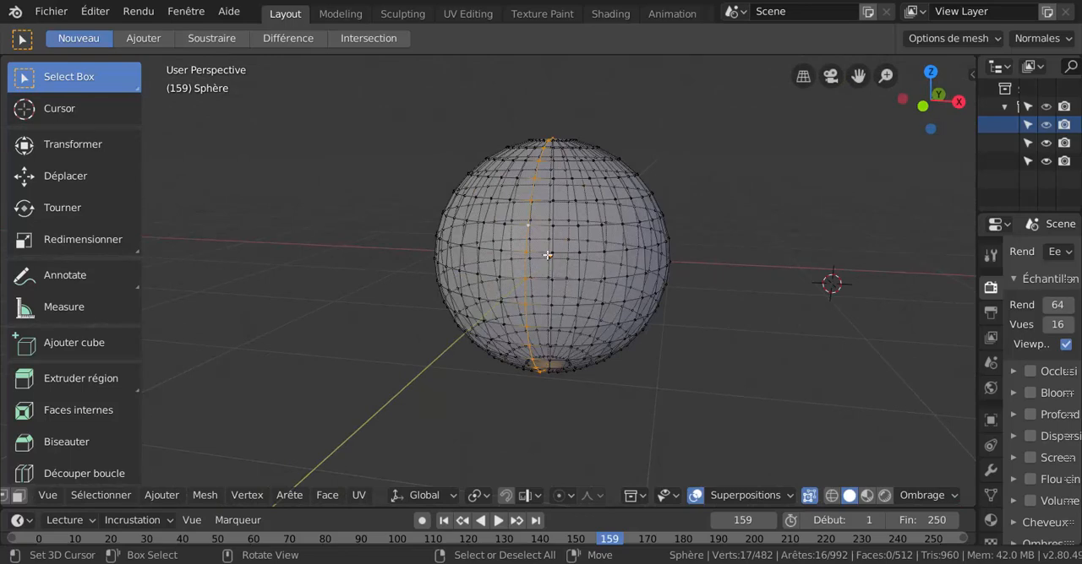
pyautogui.scroll(3, 548, 255)
# Clear the selection, loop-select a front vertical loop from the angled view, and check it in front orthographic view.
pyautogui.hotkey('alt', 'a')
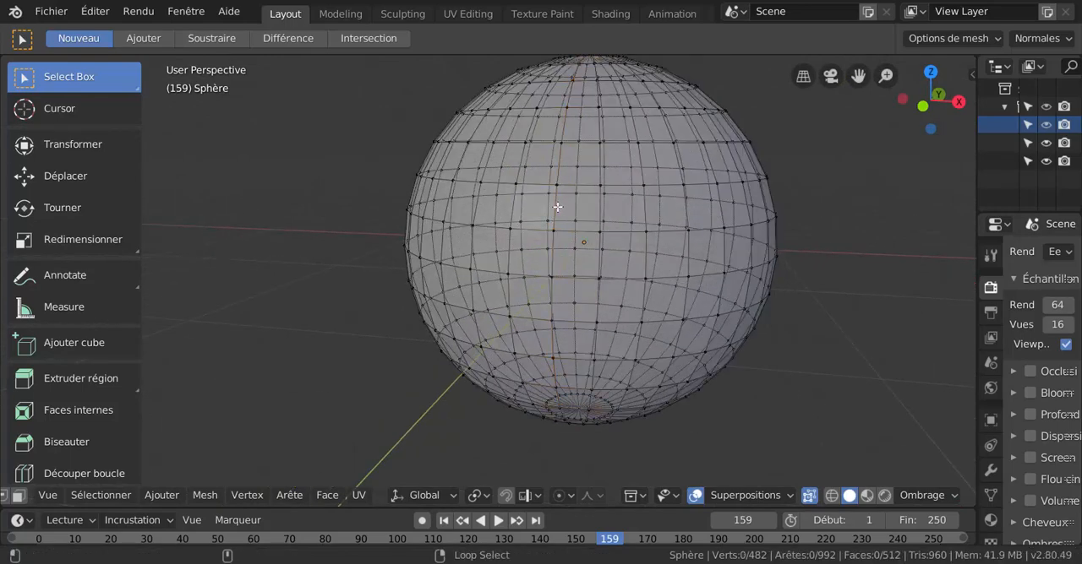
pyautogui.keyDown('alt'); pyautogui.click(558, 208); pyautogui.keyUp('alt')
pyautogui.scroll(-4, 558, 206)
pyautogui.moveTo(558, 205); pyautogui.dragTo(583, 265, button='middle')
pyautogui.press('KP_1')
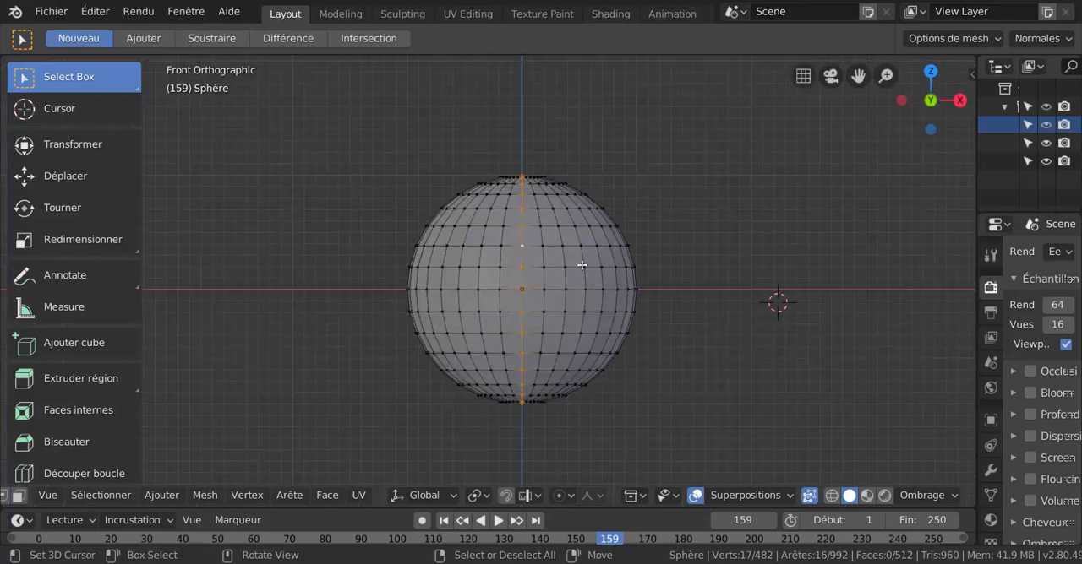
pyautogui.scroll(1, 528, 268)
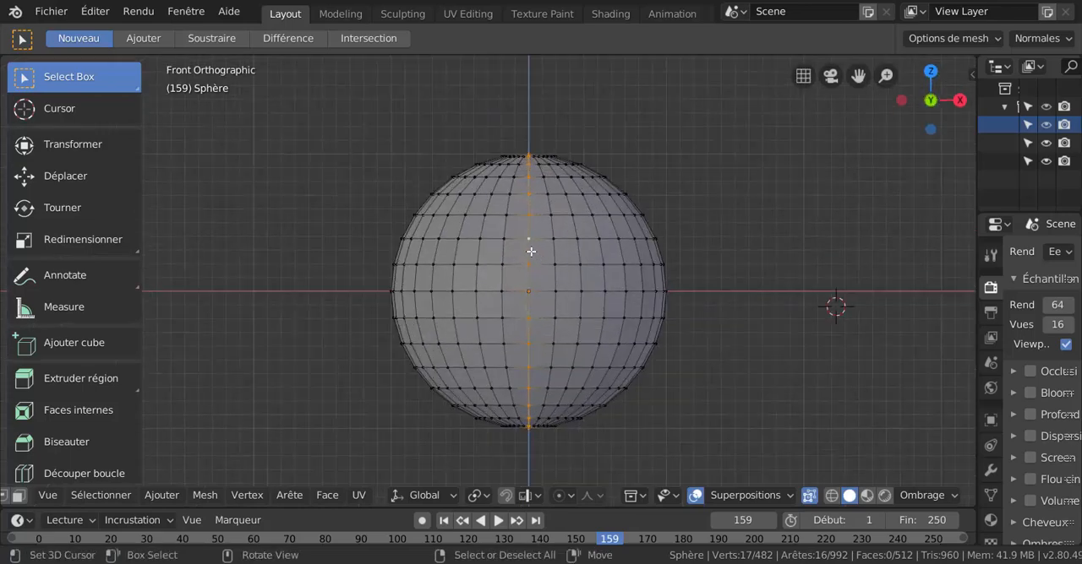
# Loop-select the sphere's centre vertical line in front orthographic view and inspect the selection from an angle and from the front.
pyautogui.keyDown('alt'); pyautogui.click(529, 250); pyautogui.keyUp('alt')
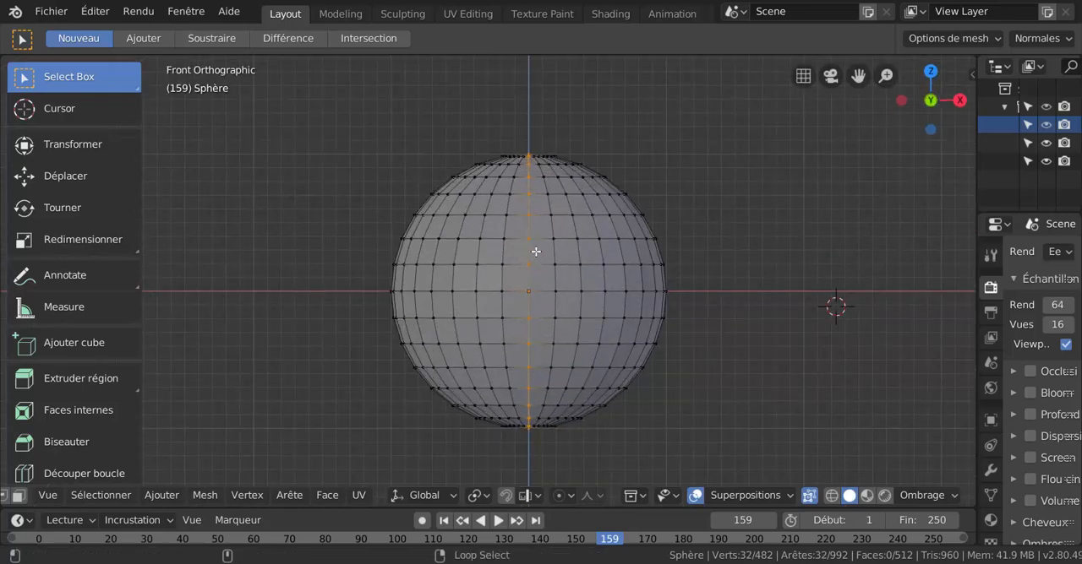
pyautogui.scroll(-4, 729, 143)
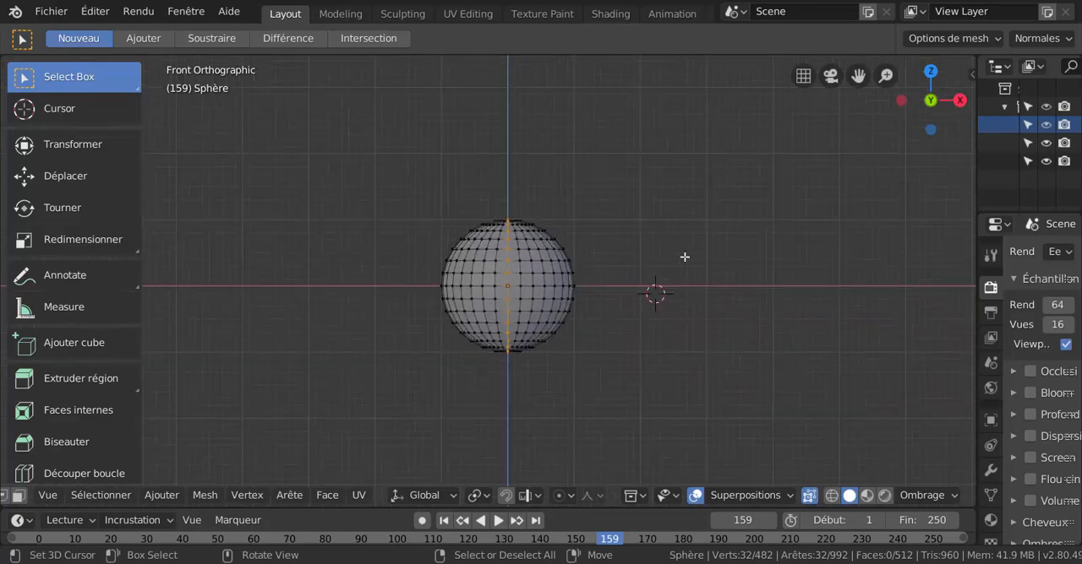
pyautogui.moveTo(685, 256); pyautogui.dragTo(538, 387, button='middle')
pyautogui.scroll(3, 659, 268)
pyautogui.scroll(1, 676, 267)
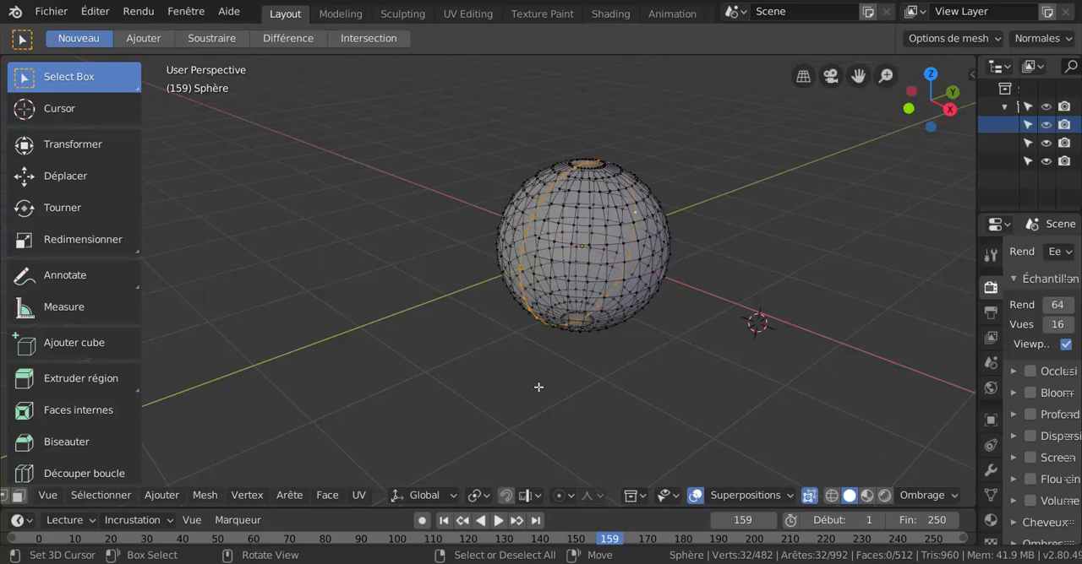
pyautogui.press('KP_1')
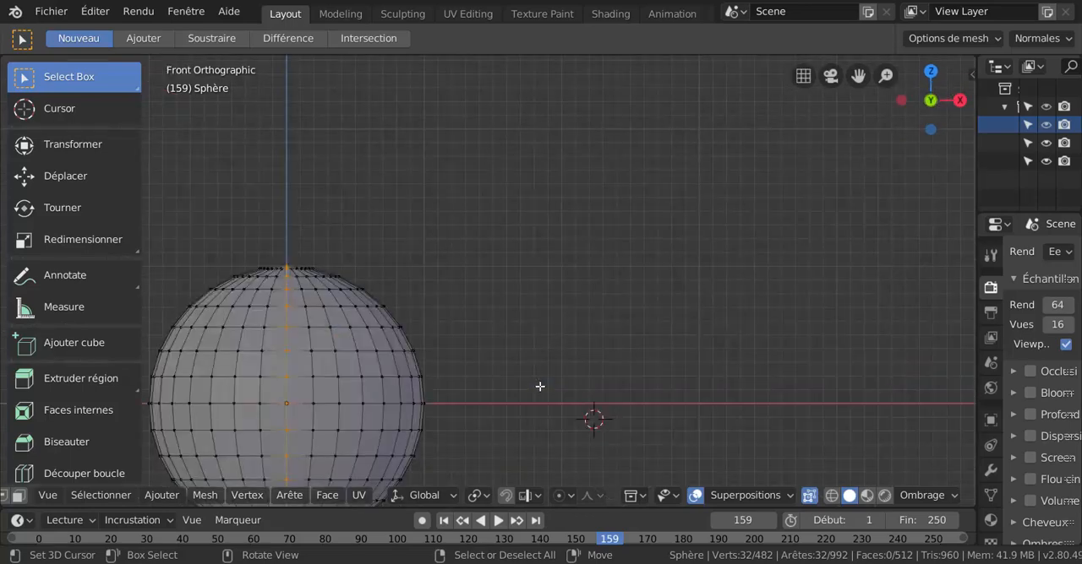
pyautogui.keyDown('shift'); pyautogui.moveTo(627, 376); pyautogui.dragTo(865, 218, button='middle'); pyautogui.keyUp('shift')
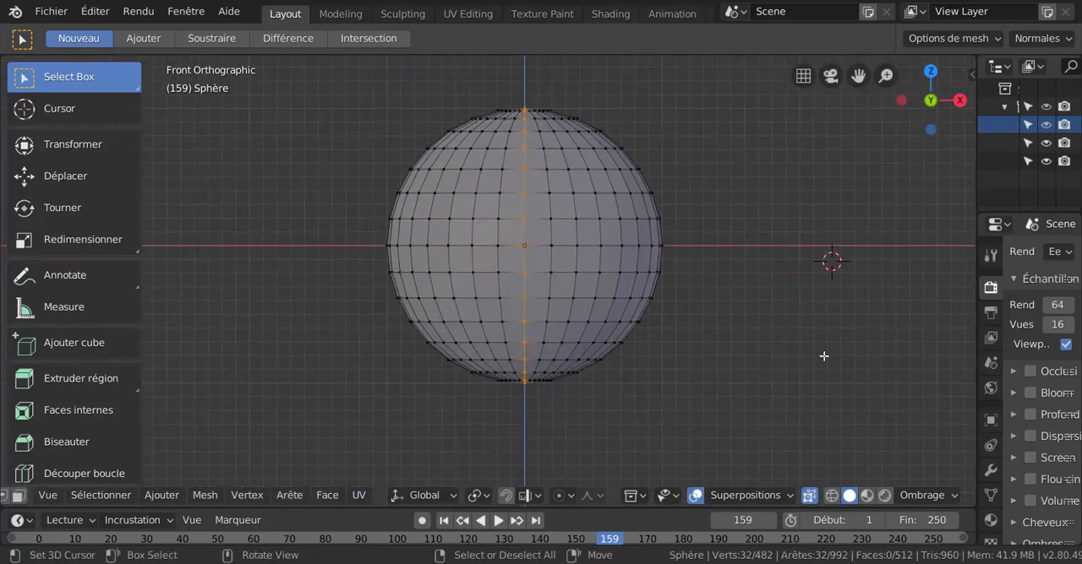
pyautogui.scroll(1, 723, 412)
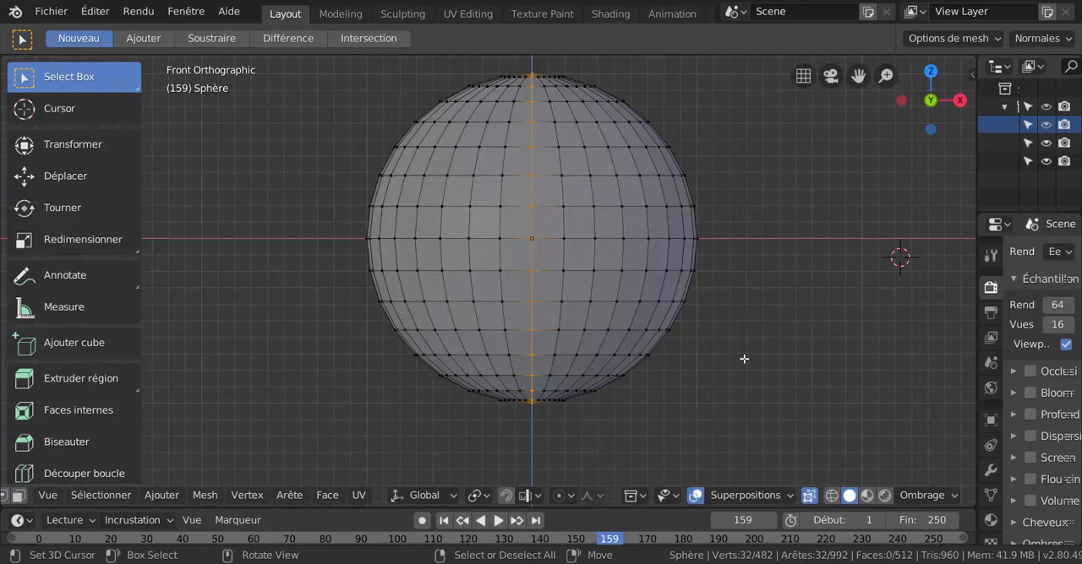
# Switch the viewport shading to wireframe and examine the selected vertical loops from a slight angle.
pyautogui.press('z')
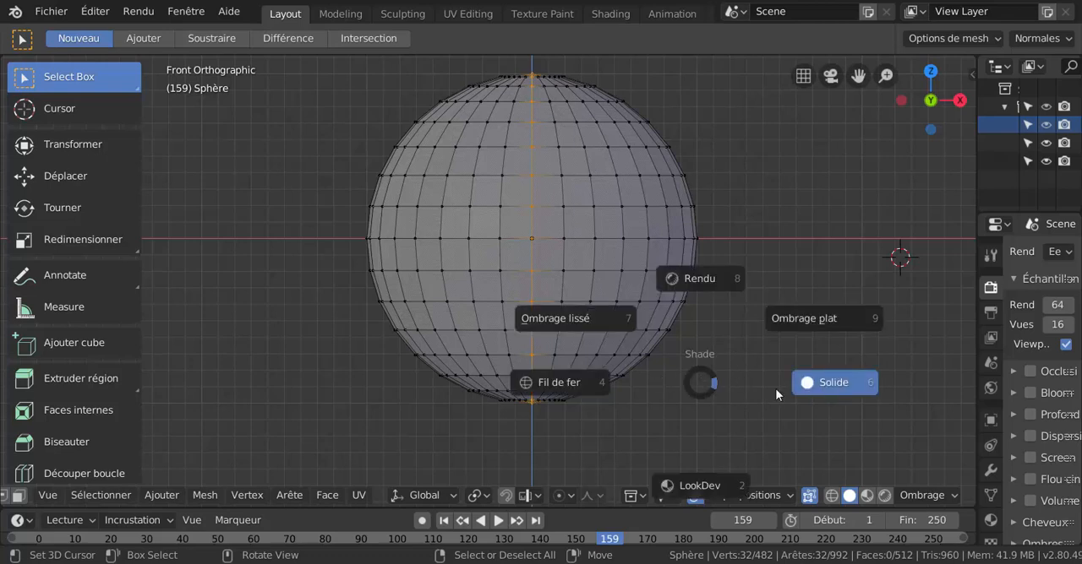
pyautogui.click(547, 386)
pyautogui.moveTo(591, 366); pyautogui.dragTo(510, 371, button='middle')
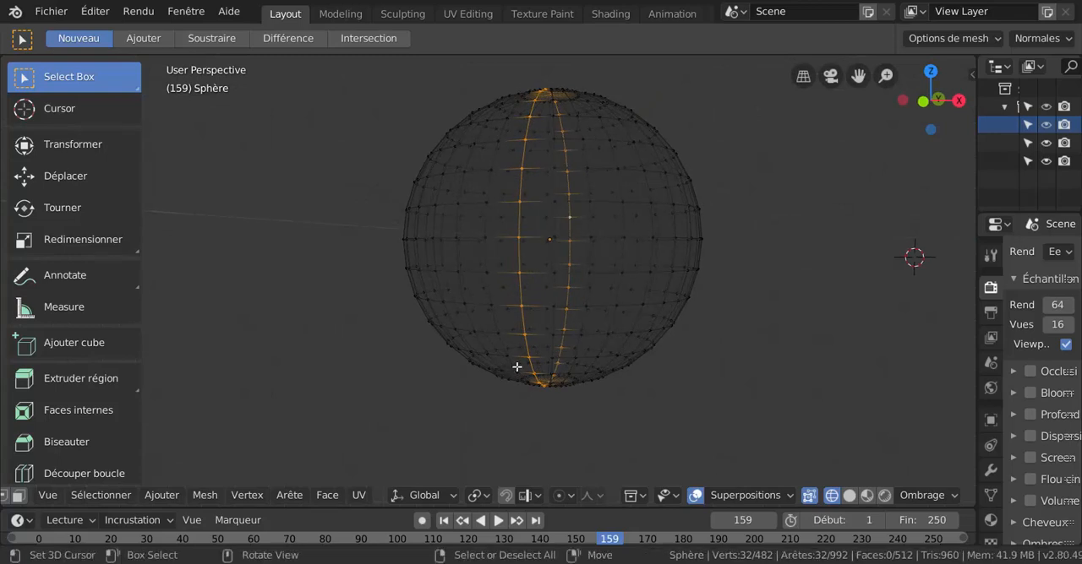
pyautogui.scroll(1, 507, 279)
pyautogui.moveTo(524, 282); pyautogui.dragTo(515, 287, button='middle')
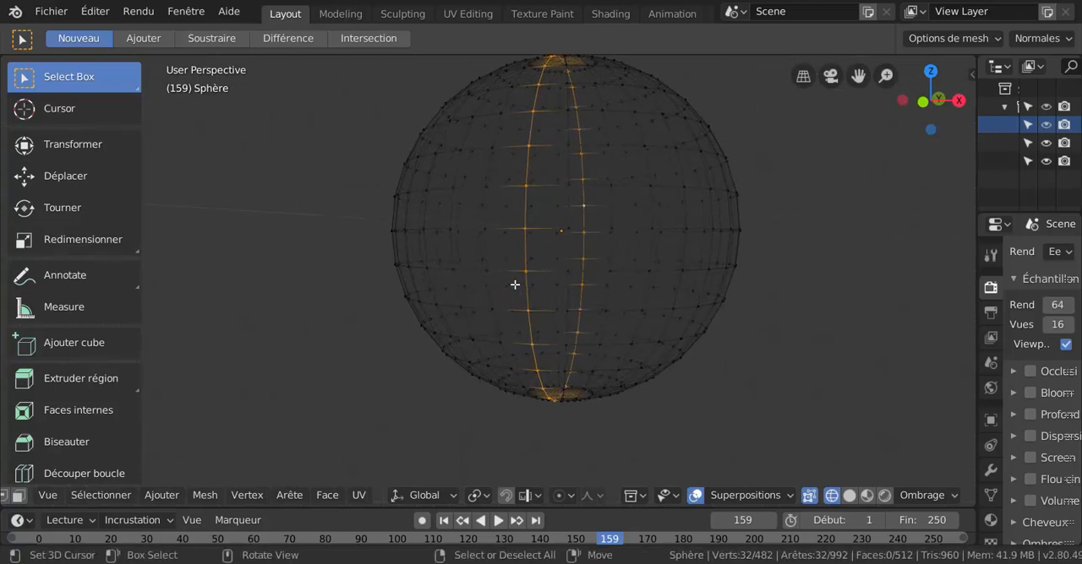
# Loop-select only the front vertical loop in the angled wireframe view, clear it and select it again.
pyautogui.keyDown('alt'); pyautogui.click(524, 246); pyautogui.keyUp('alt')
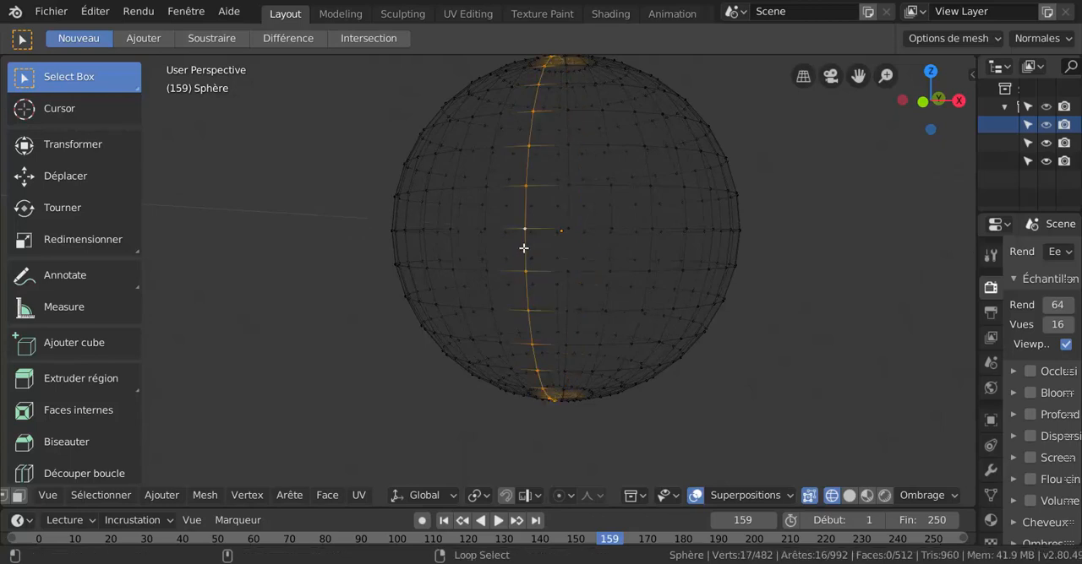
pyautogui.hotkey('alt', 'a')
pyautogui.keyDown('alt'); pyautogui.rightClick(524, 249); pyautogui.keyUp('alt')
# Turn off X-ray in wireframe shading, then clear and reselect the front vertical loop.
pyautogui.click(807, 498)
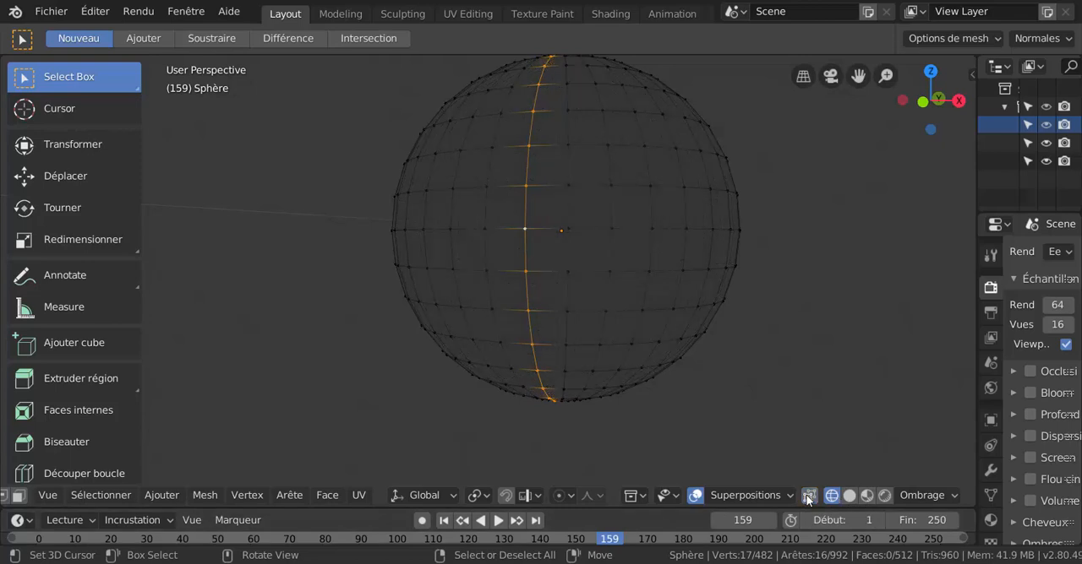
pyautogui.hotkey('alt', 'a')
pyautogui.keyDown('alt'); pyautogui.rightClick(529, 248); pyautogui.keyUp('alt')
pyautogui.scroll(-3, 645, 301)
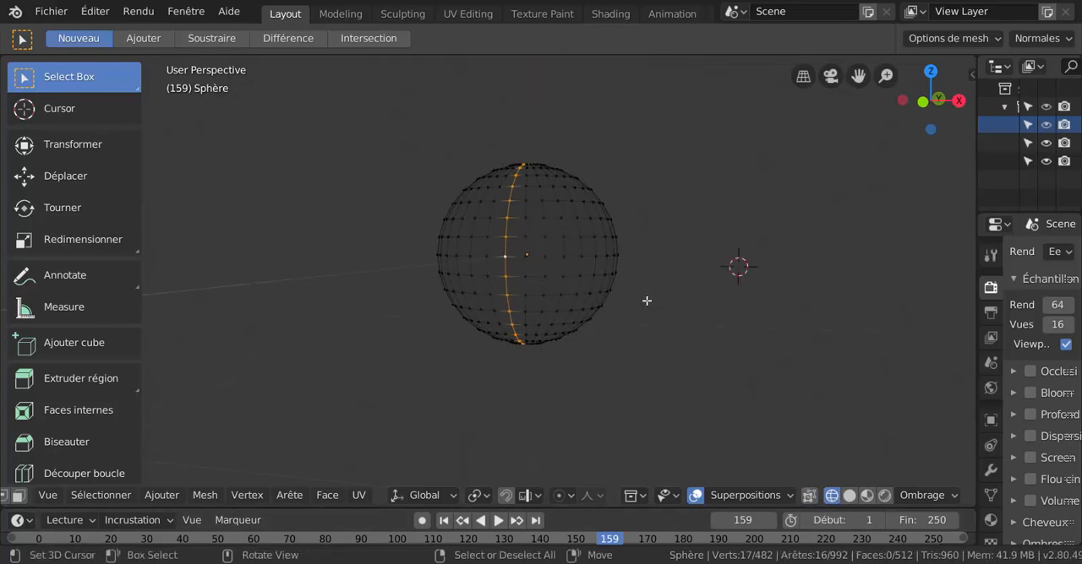
pyautogui.moveTo(645, 302); pyautogui.dragTo(645, 353, button='middle')
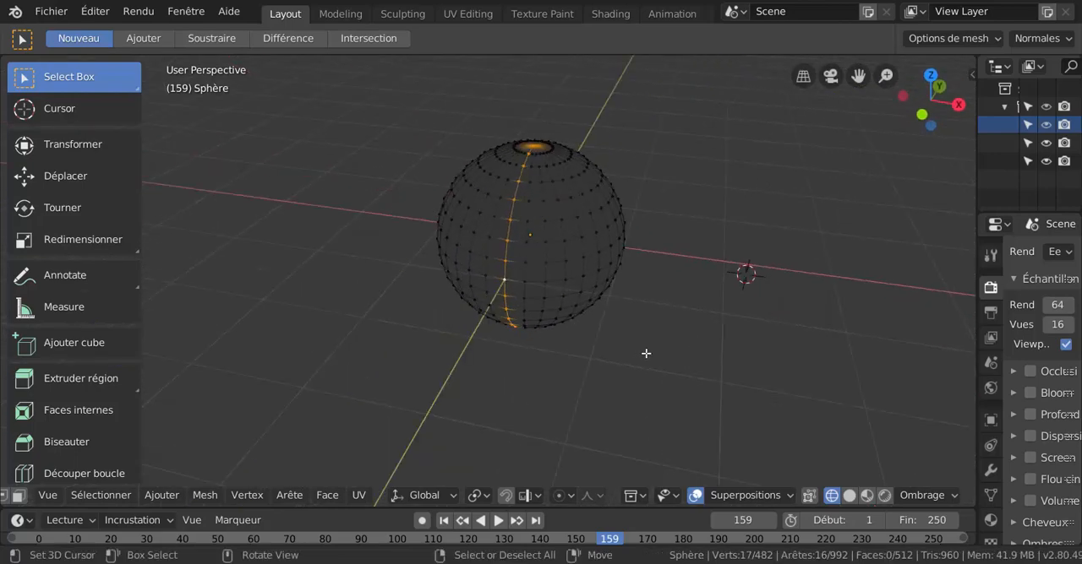
# With X-ray off, loop-select the centre vertical loop in front orthographic view and inspect it from above at an angle.
pyautogui.press('KP_1')
pyautogui.scroll(3, 645, 355)
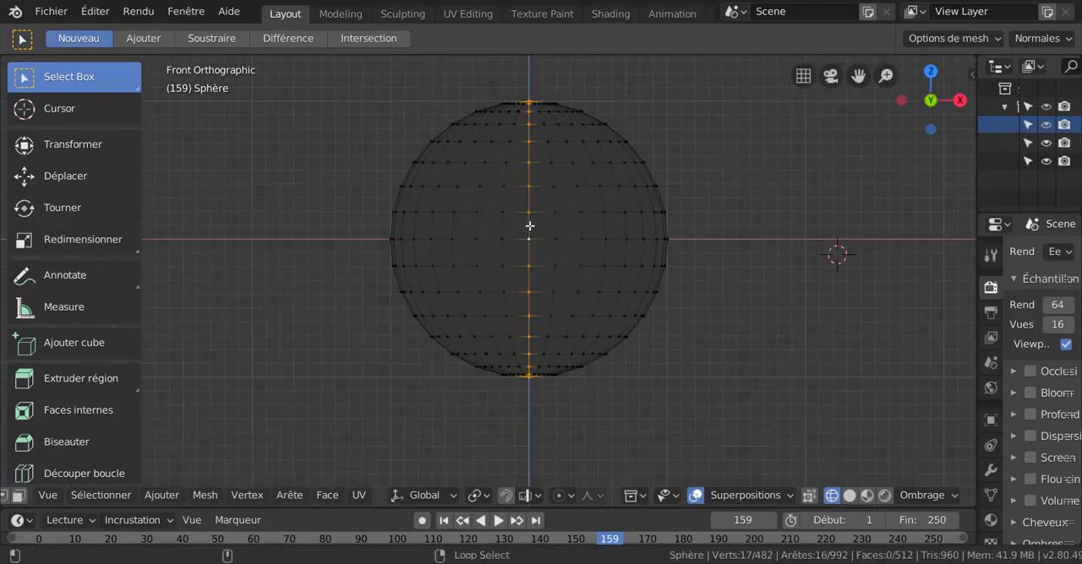
pyautogui.moveTo(572, 245); pyautogui.dragTo(568, 321, button='middle')
pyautogui.keyDown('shift'); pyautogui.moveTo(683, 309); pyautogui.dragTo(647, 376, button='middle'); pyautogui.keyUp('shift')
pyautogui.scroll(2, 639, 370)
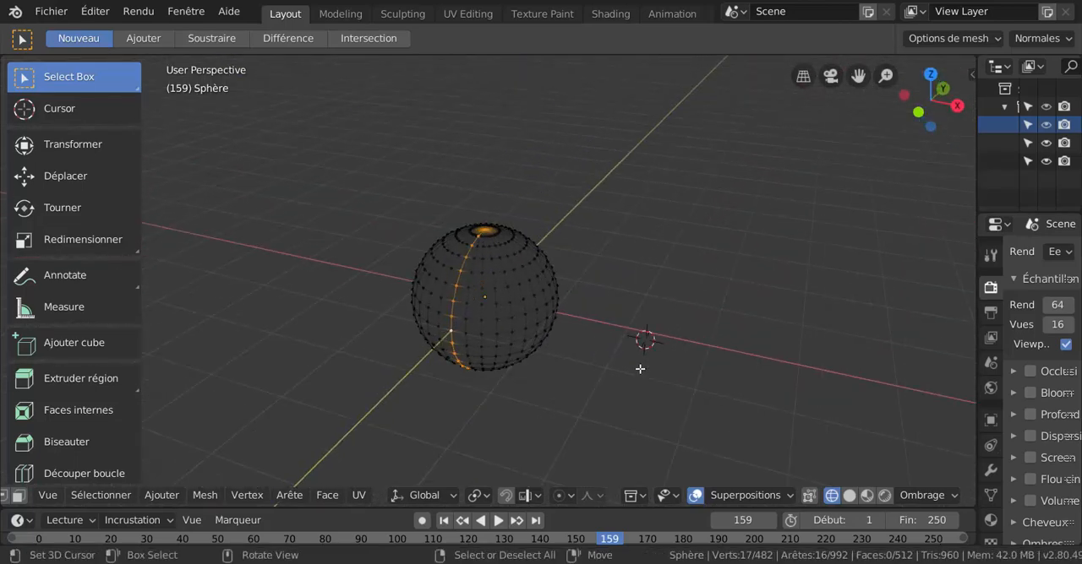
# Turn X-ray back on, loop-select the centre vertical line in front orthographic view, and inspect the selection from an angle.
pyautogui.click(808, 498)
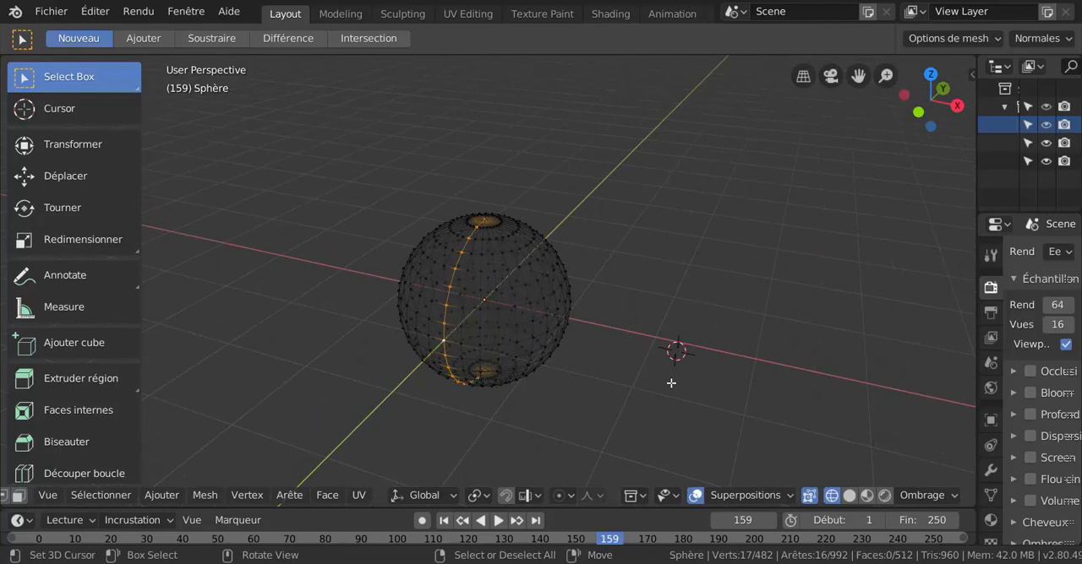
pyautogui.press('KP_1')
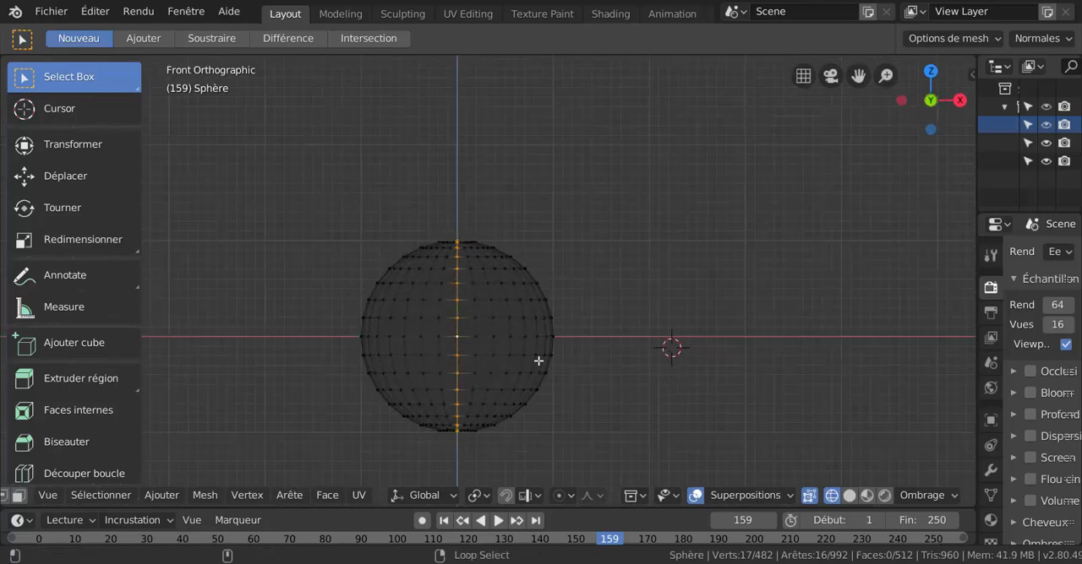
pyautogui.keyDown('alt'); pyautogui.click(458, 311); pyautogui.keyUp('alt')
pyautogui.moveTo(460, 309); pyautogui.dragTo(555, 359, button='middle')
pyautogui.scroll(4, 555, 359)
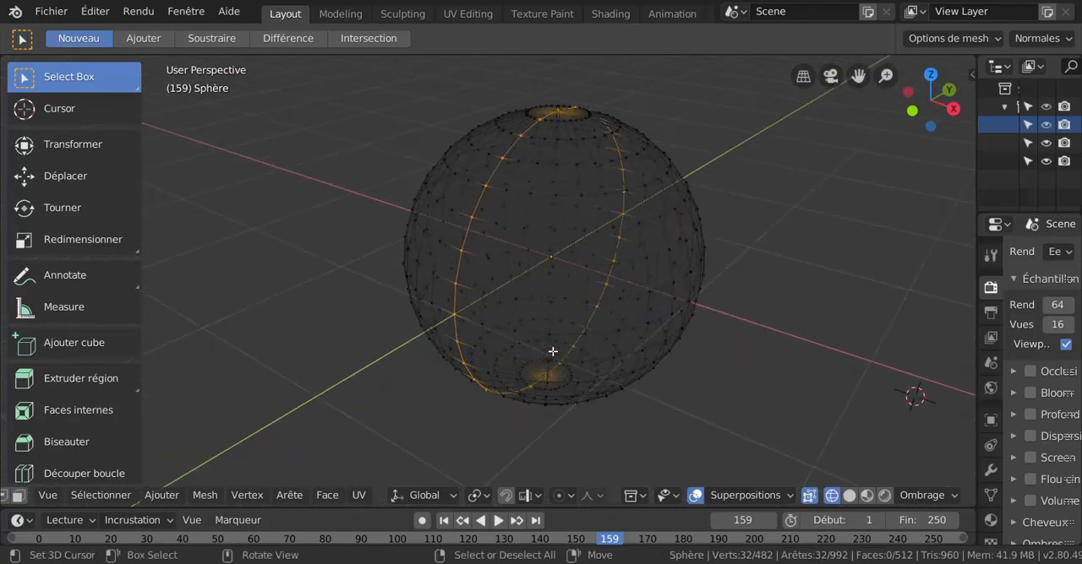
pyautogui.scroll(-1, 514, 320)
pyautogui.moveTo(476, 295); pyautogui.dragTo(504, 287, button='middle')
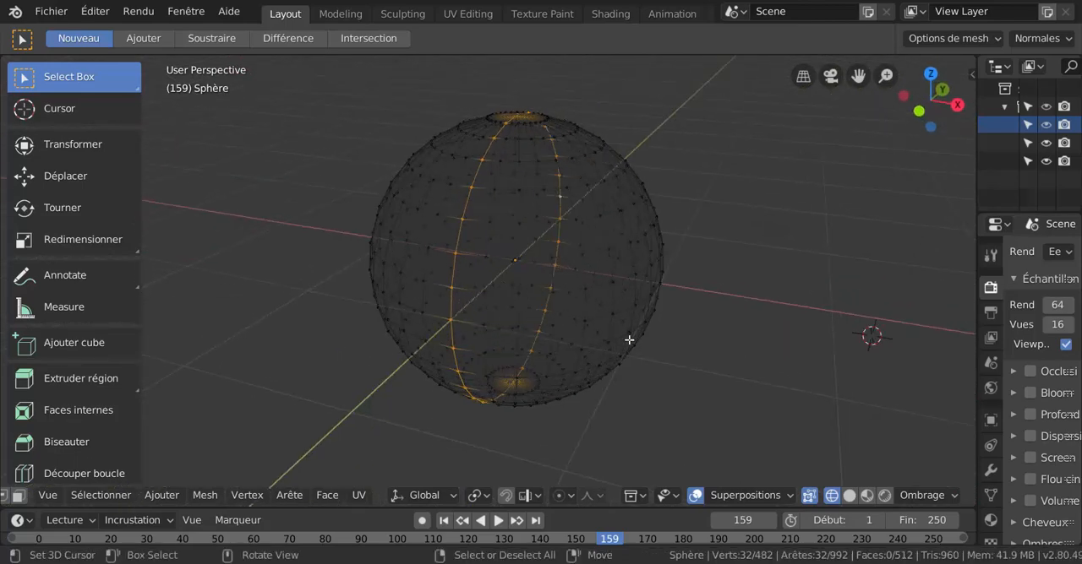
pyautogui.moveTo(628, 340); pyautogui.dragTo(706, 409, button='middle')
# In front orthographic view, select all of the sphere's vertices and deselect everything.
pyautogui.press('KP_1')
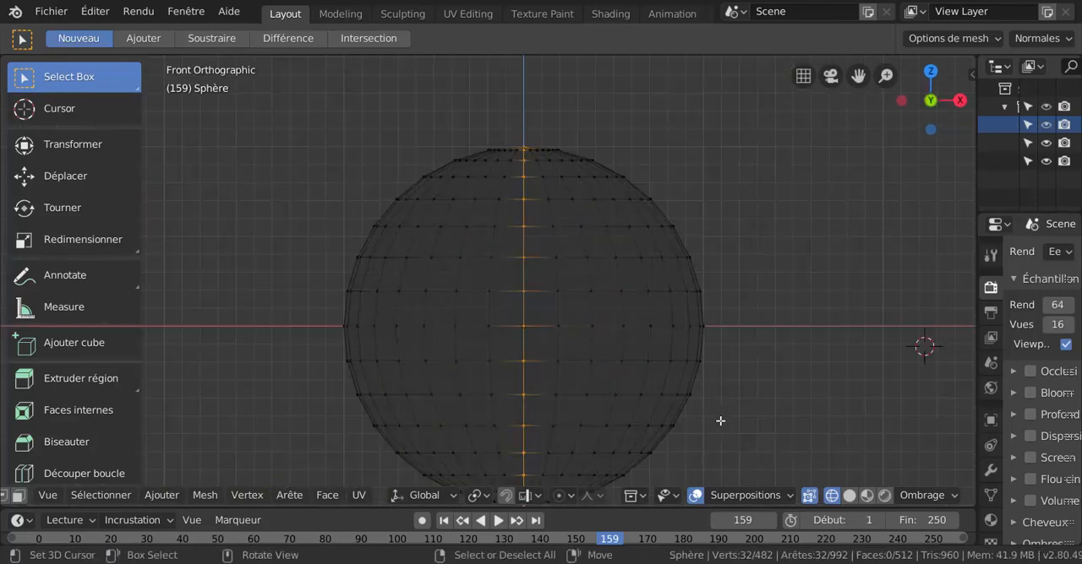
pyautogui.press('Home')
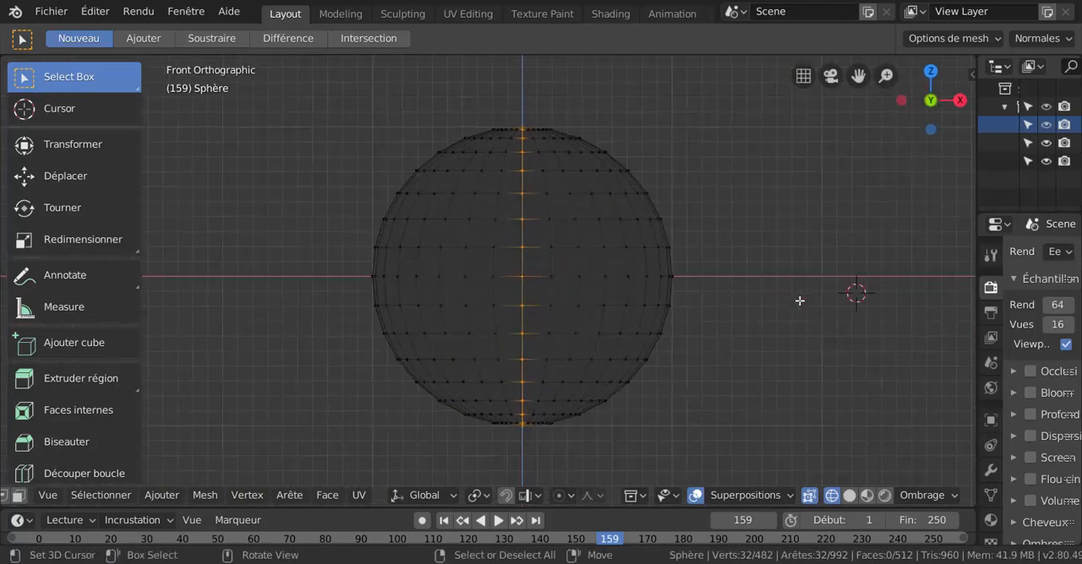
pyautogui.press('a')
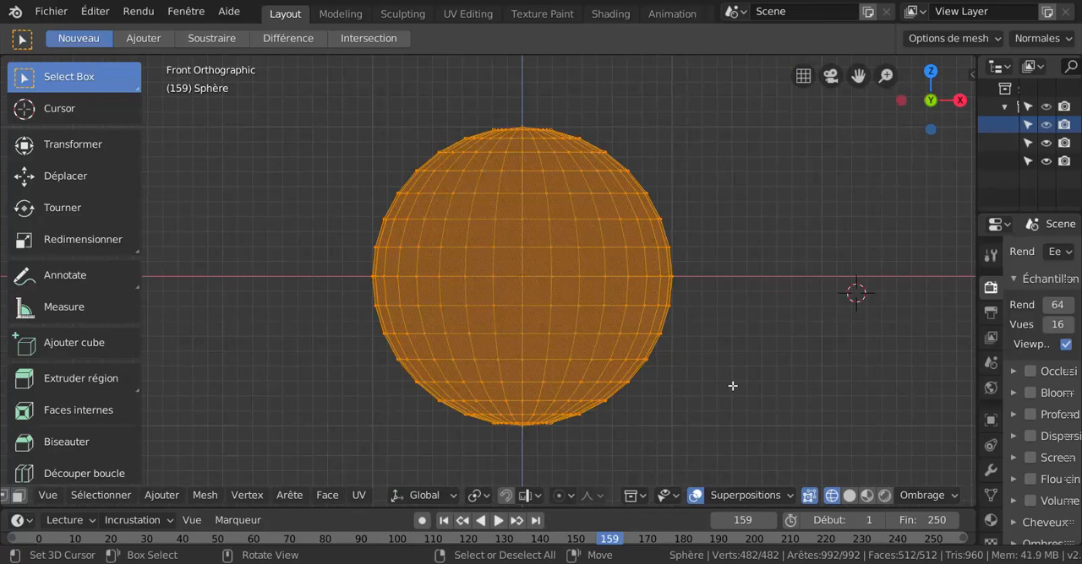
pyautogui.hotkey('alt', 'a')
pyautogui.scroll(-1, 747, 393)
pyautogui.scroll(1, 747, 393)
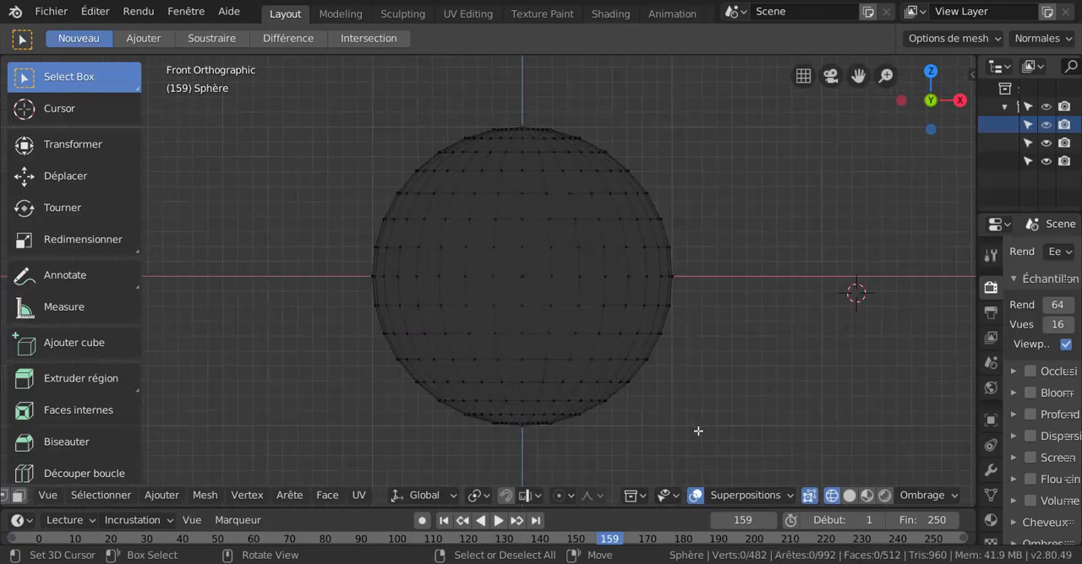
# Switch the viewport shading back to solid, keeping the front orthographic view centred on the sphere.
pyautogui.press('z')
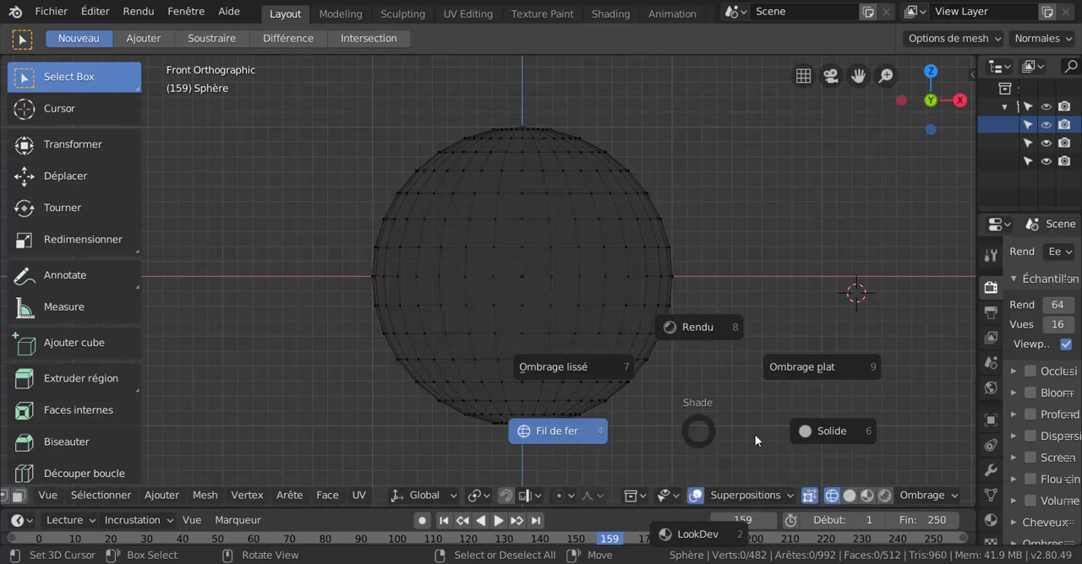
pyautogui.press('Escape')
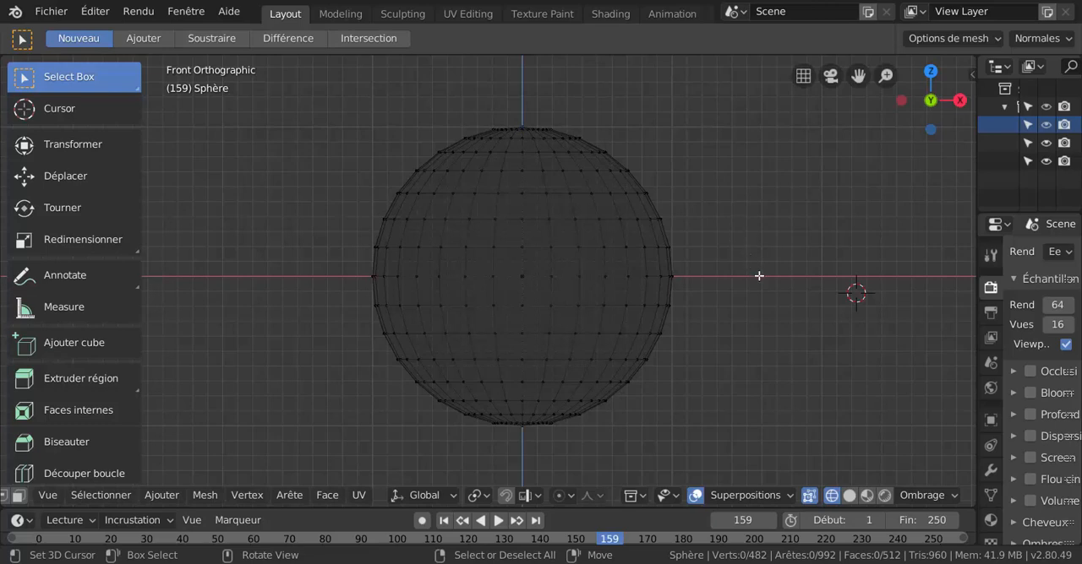
pyautogui.keyDown('shift'); pyautogui.moveTo(788, 306); pyautogui.dragTo(756, 307, button='middle'); pyautogui.keyUp('shift')
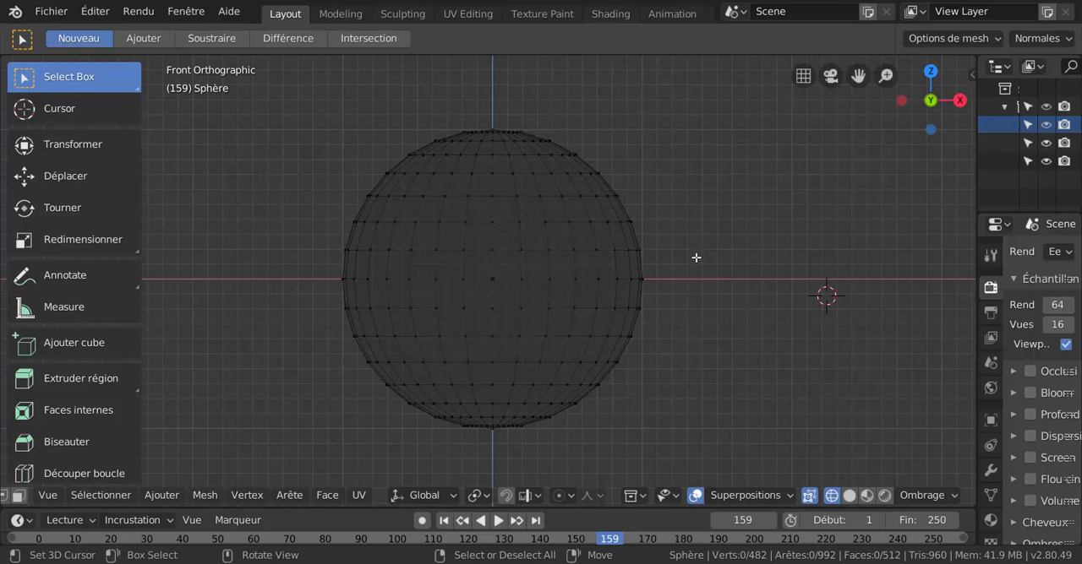
pyautogui.press('z')
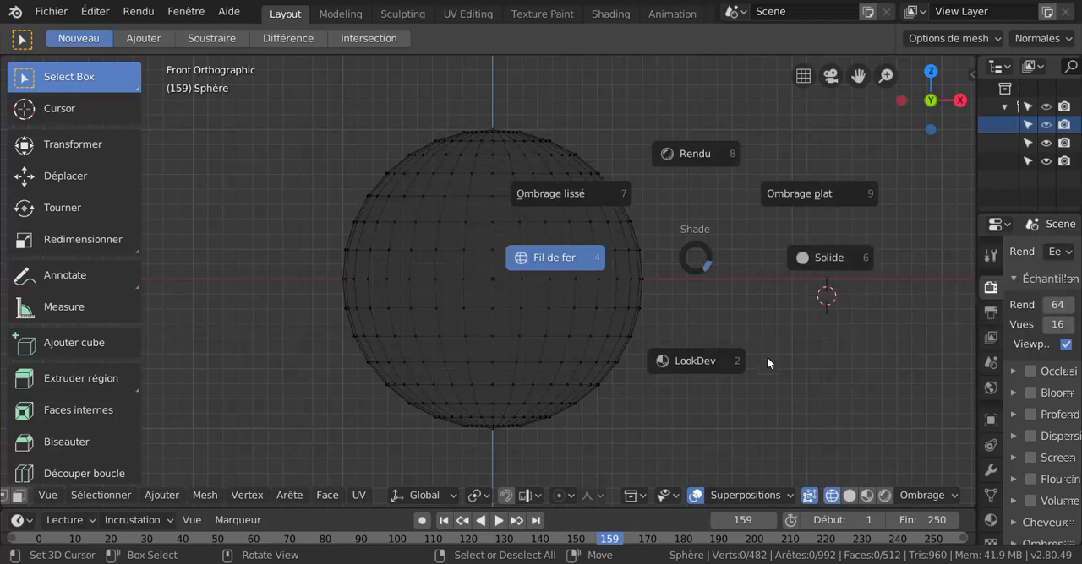
pyautogui.click(815, 265)
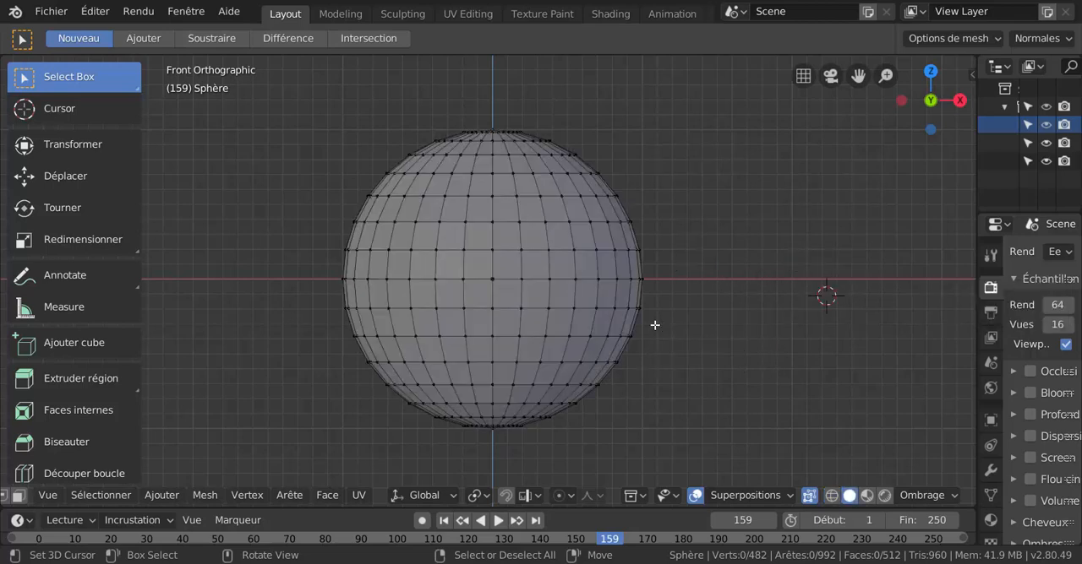
pyautogui.moveTo(608, 312)
pyautogui.keyDown('shift'); pyautogui.mouseDown(button='middle')
pyautogui.moveTo(639, 295)
pyautogui.moveTo(624, 309)
pyautogui.mouseUp(button='middle'); pyautogui.keyUp('shift')
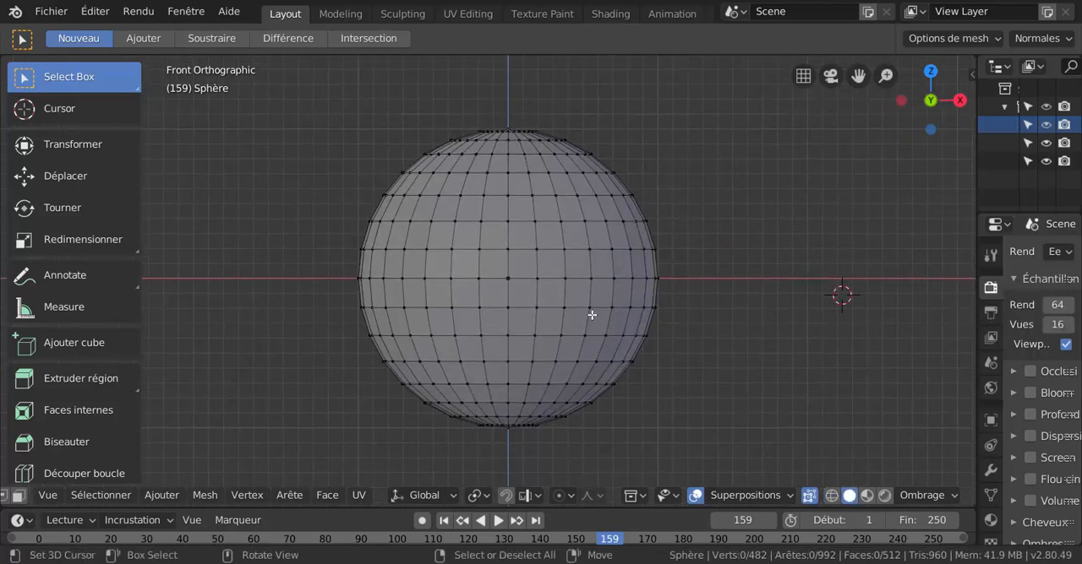
# With X-ray on in front orthographic view, loop-select the sphere's horizontal equator line.
pyautogui.scroll(2, 592, 315)
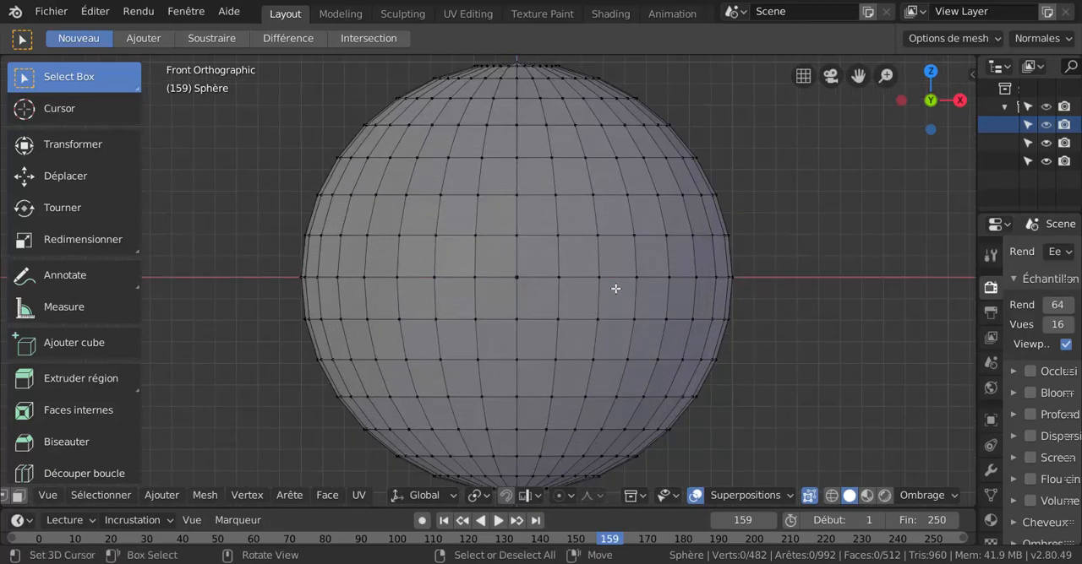
pyautogui.click(586, 279)
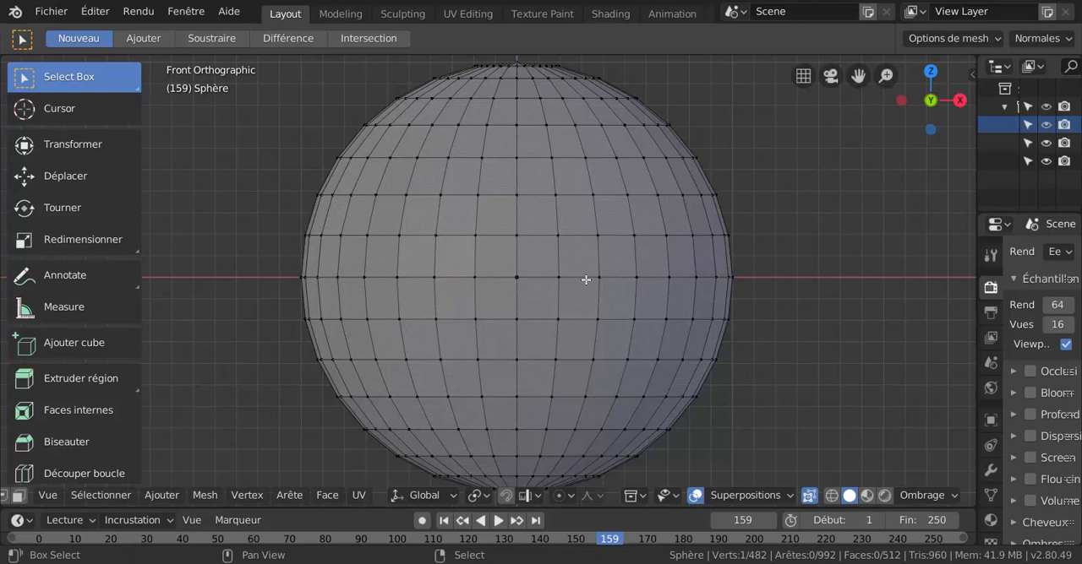
pyautogui.keyDown('alt'); pyautogui.click(586, 280); pyautogui.keyUp('alt')
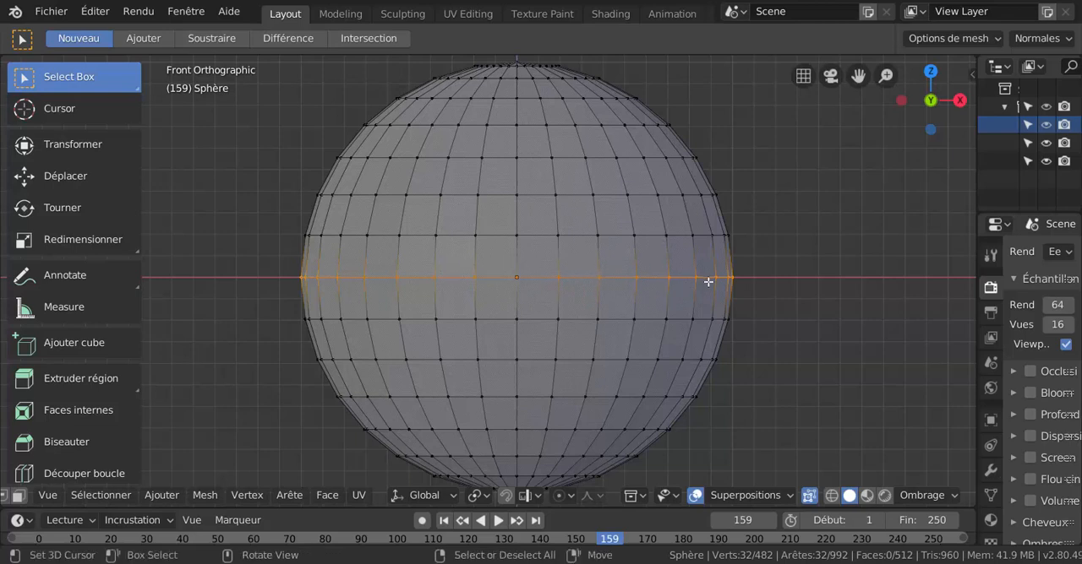
pyautogui.keyDown('shift'); pyautogui.moveTo(707, 291); pyautogui.dragTo(681, 292, button='middle'); pyautogui.keyUp('shift')
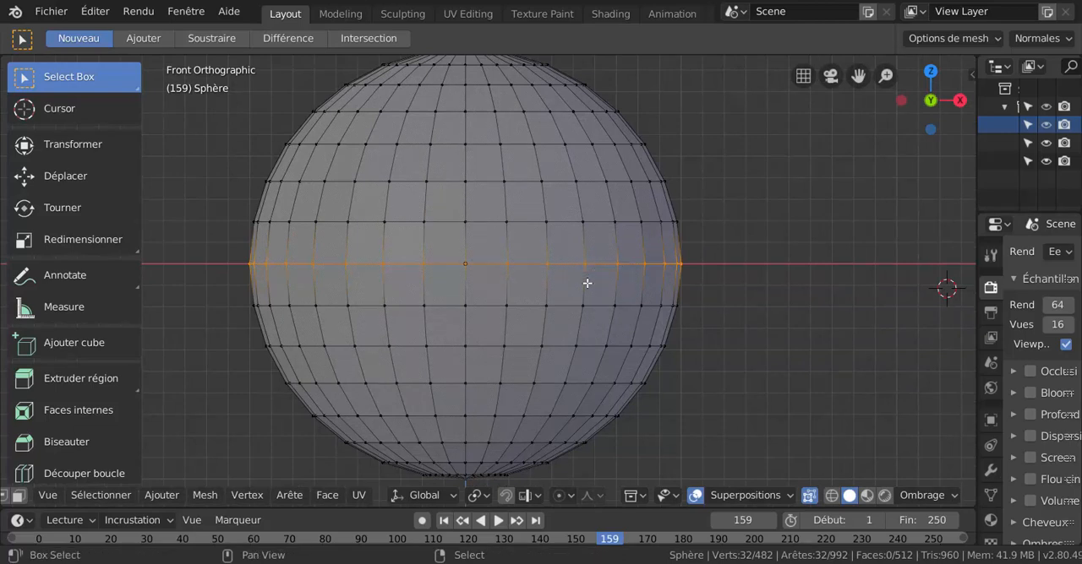
pyautogui.keyDown('shift'); pyautogui.moveTo(586, 285); pyautogui.dragTo(630, 285, button='middle'); pyautogui.keyUp('shift')
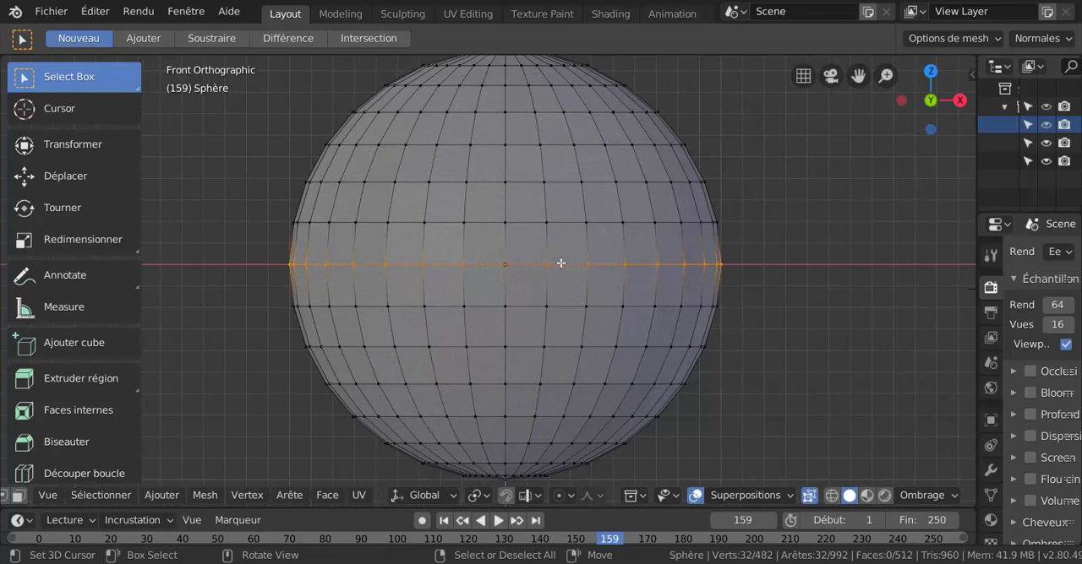
# Loop-select the first vertical line right of centre, inspect it from an angle, and return to front orthographic view.
pyautogui.keyDown('alt'); pyautogui.click(551, 240); pyautogui.keyUp('alt')
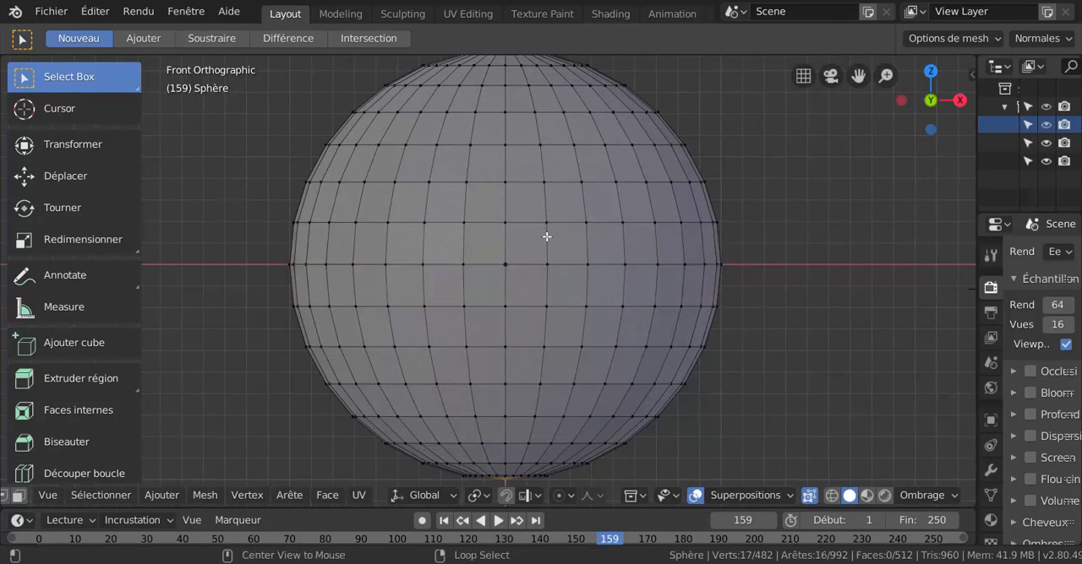
pyautogui.keyDown('alt'); pyautogui.click(546, 235); pyautogui.keyUp('alt')
pyautogui.scroll(-5, 550, 223)
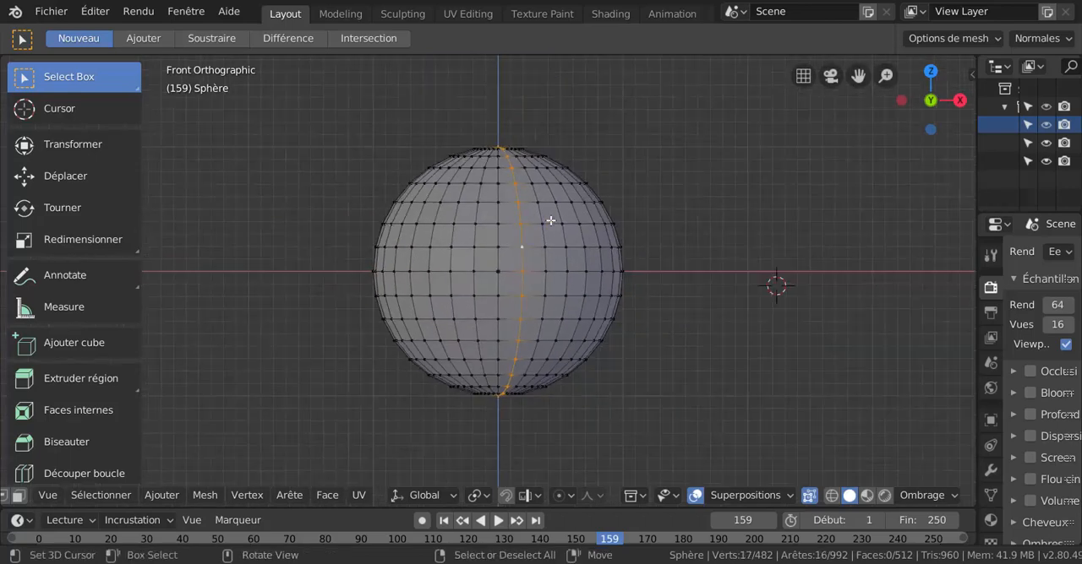
pyautogui.moveTo(569, 229); pyautogui.dragTo(542, 212, button='middle')
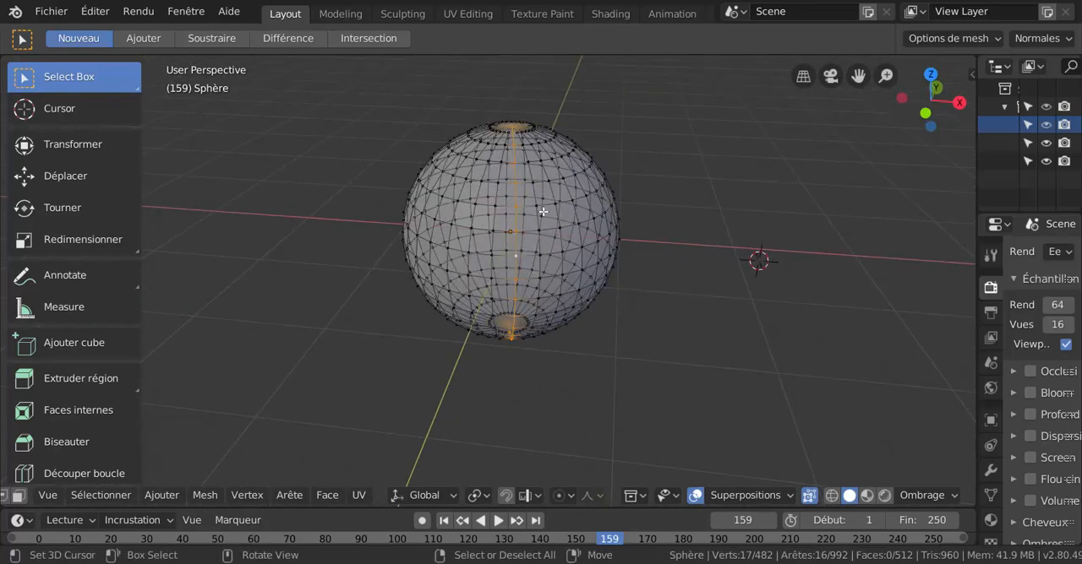
pyautogui.press('KP_1')
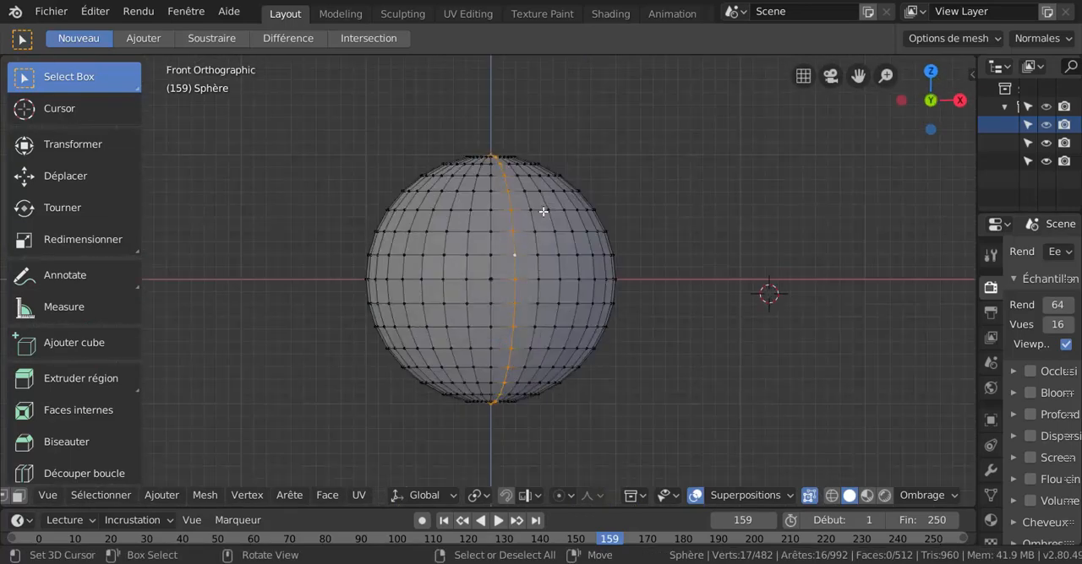
# Turn X-ray off and add two vertical edge rings right of centre and several horizontal edge rings around the equator to the selection.
pyautogui.click(807, 497)
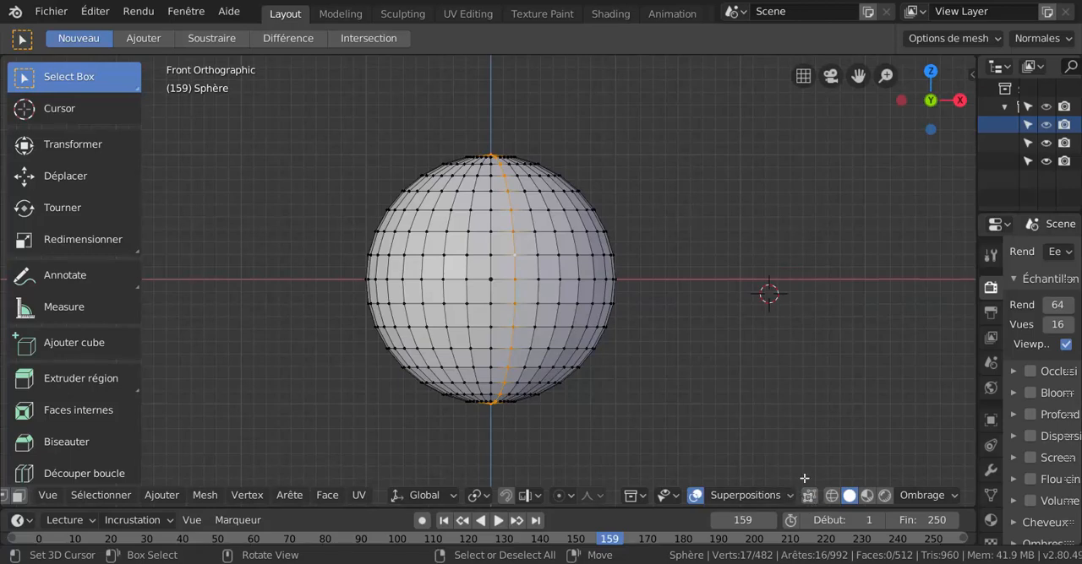
pyautogui.scroll(2, 622, 378)
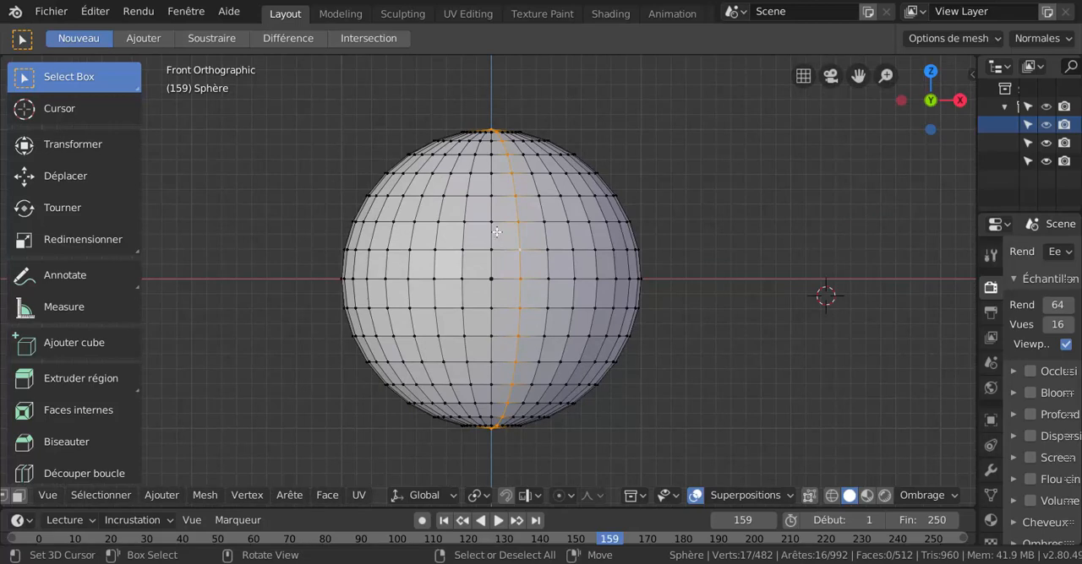
pyautogui.keyDown('ctrl'); pyautogui.keyDown('alt'); pyautogui.click(547, 279); pyautogui.keyUp('alt'); pyautogui.keyUp('ctrl')
pyautogui.keyDown('ctrl'); pyautogui.keyDown('alt'); pyautogui.keyDown('shift'); pyautogui.click(572, 279); pyautogui.keyUp('shift'); pyautogui.keyUp('alt'); pyautogui.keyUp('ctrl')
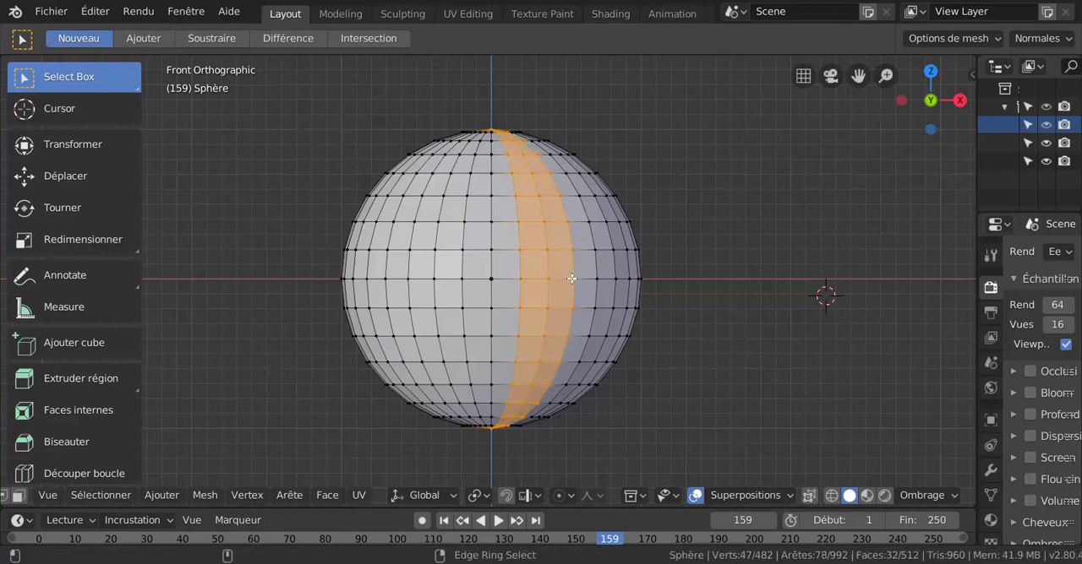
pyautogui.keyDown('ctrl'); pyautogui.keyDown('alt'); pyautogui.keyDown('shift'); pyautogui.click(597, 277); pyautogui.keyUp('shift'); pyautogui.keyUp('alt'); pyautogui.keyUp('ctrl')
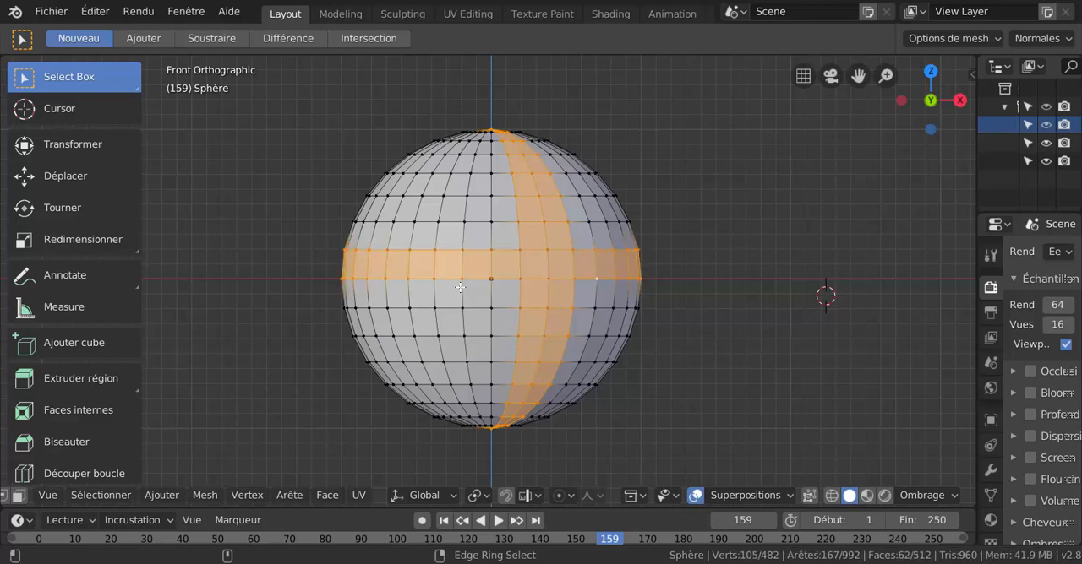
pyautogui.keyDown('ctrl'); pyautogui.keyDown('alt'); pyautogui.keyDown('shift'); pyautogui.click(491, 335); pyautogui.keyUp('shift'); pyautogui.keyUp('alt'); pyautogui.keyUp('ctrl')
pyautogui.keyDown('ctrl'); pyautogui.keyDown('alt'); pyautogui.keyDown('shift'); pyautogui.click(492, 361); pyautogui.keyUp('shift'); pyautogui.keyUp('alt'); pyautogui.keyUp('ctrl')
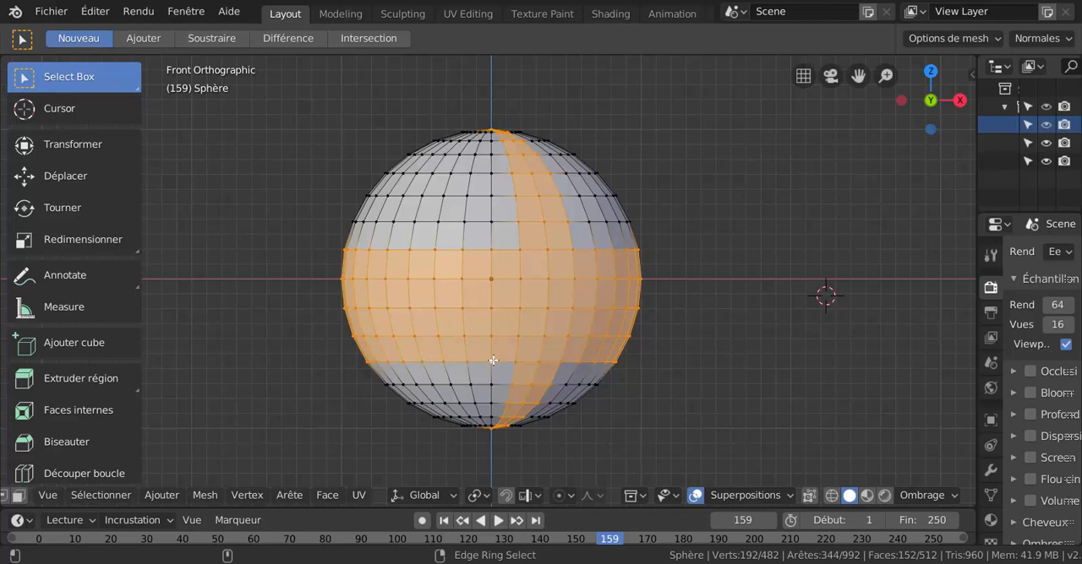
pyautogui.keyDown('ctrl'); pyautogui.keyDown('alt'); pyautogui.keyDown('shift'); pyautogui.click(490, 200); pyautogui.keyUp('shift'); pyautogui.keyUp('alt'); pyautogui.keyUp('ctrl')
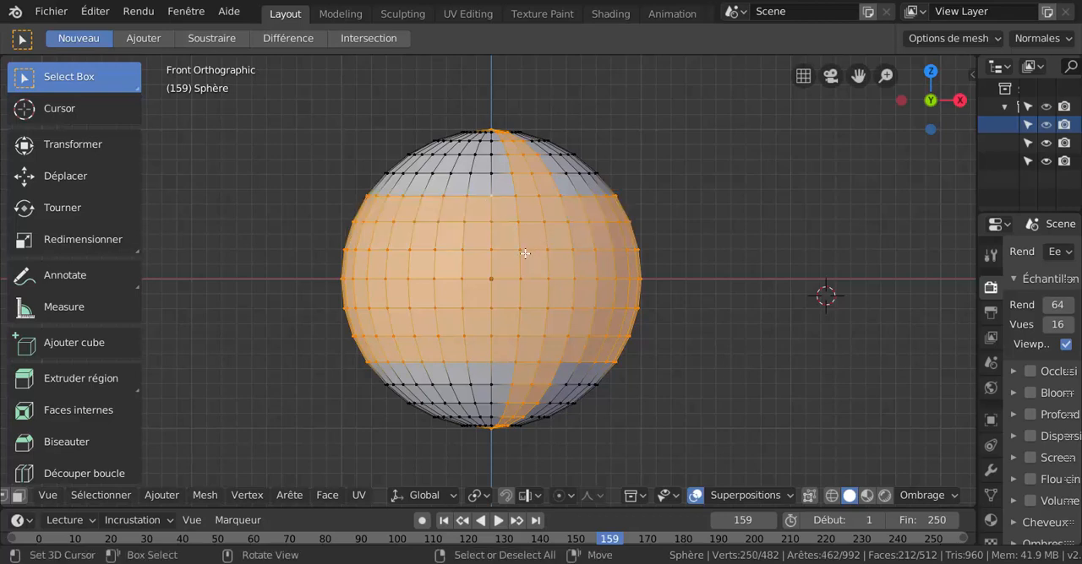
# Clear the selection and edge-ring-select two vertical bands right of centre, plus one horizontal band above the equator and four below it.
pyautogui.click(734, 196)
pyautogui.scroll(1, 682, 223)
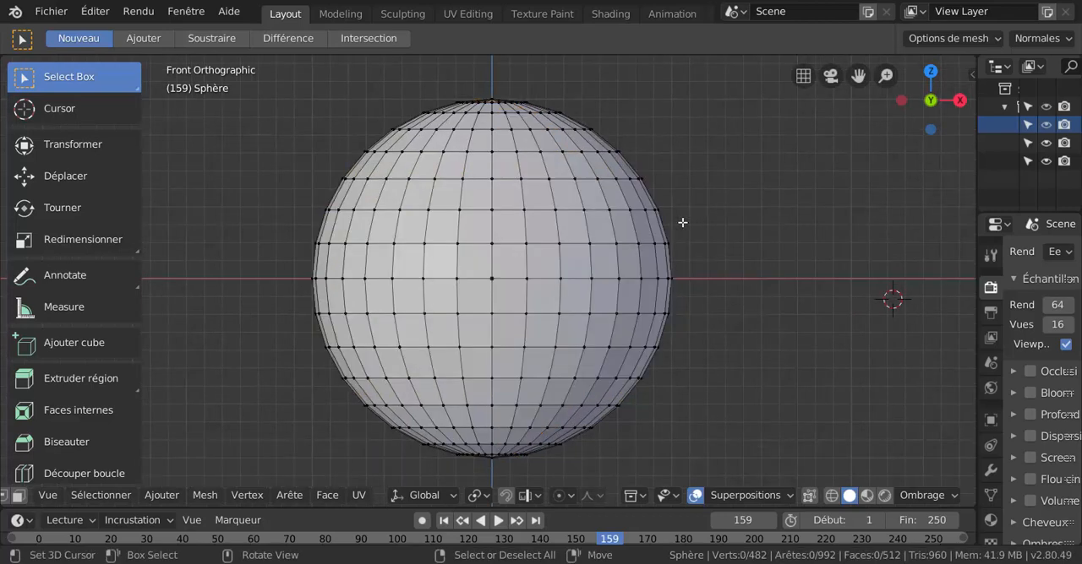
pyautogui.keyDown('ctrl'); pyautogui.keyDown('alt'); pyautogui.click(552, 242); pyautogui.keyUp('alt'); pyautogui.keyUp('ctrl')
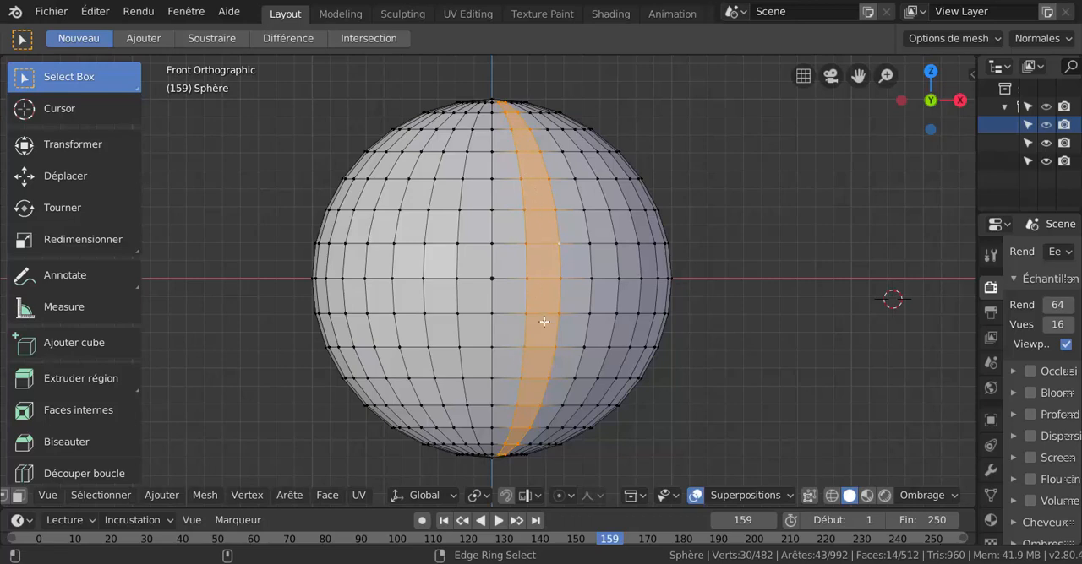
pyautogui.keyDown('ctrl'); pyautogui.keyDown('alt'); pyautogui.keyDown('shift'); pyautogui.click(586, 279); pyautogui.keyUp('shift'); pyautogui.keyUp('alt'); pyautogui.keyUp('ctrl')
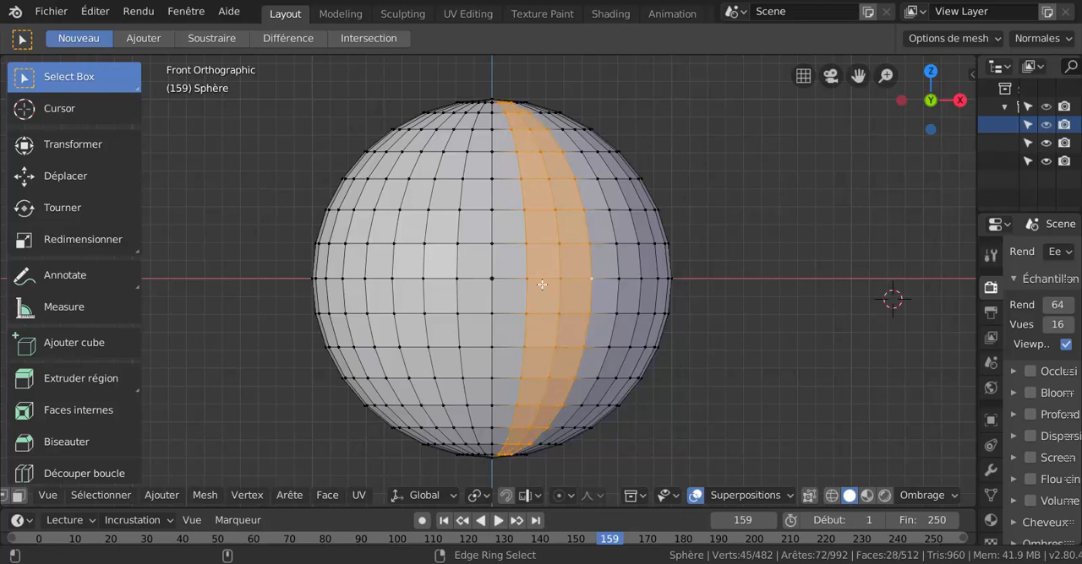
pyautogui.keyDown('ctrl'); pyautogui.keyDown('alt'); pyautogui.keyDown('shift'); pyautogui.click(492, 256); pyautogui.keyUp('shift'); pyautogui.keyUp('alt'); pyautogui.keyUp('ctrl')
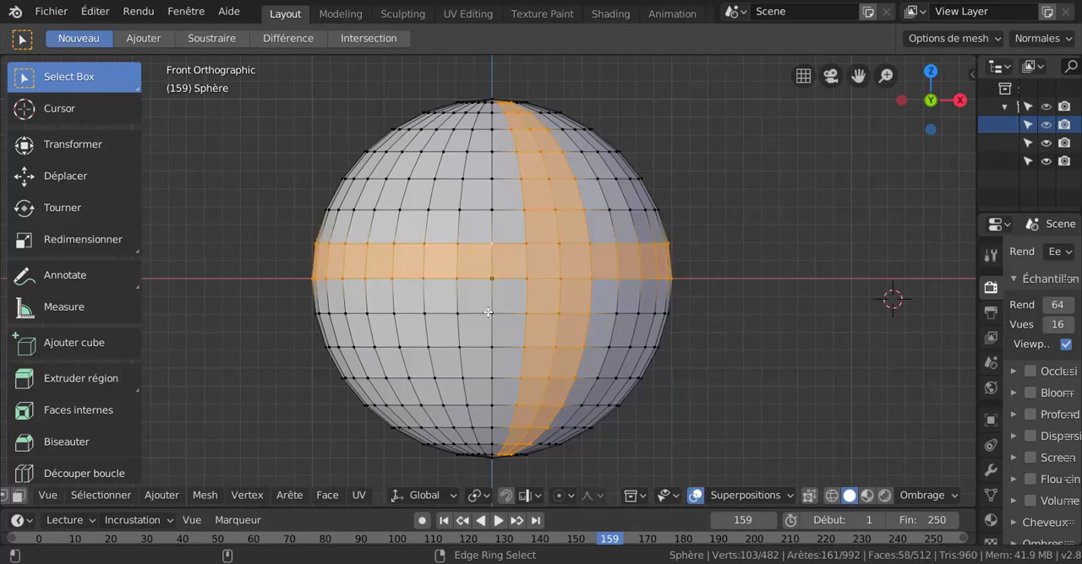
pyautogui.keyDown('ctrl'); pyautogui.keyDown('alt'); pyautogui.keyDown('shift'); pyautogui.click(493, 296); pyautogui.keyUp('shift'); pyautogui.keyUp('alt'); pyautogui.keyUp('ctrl')
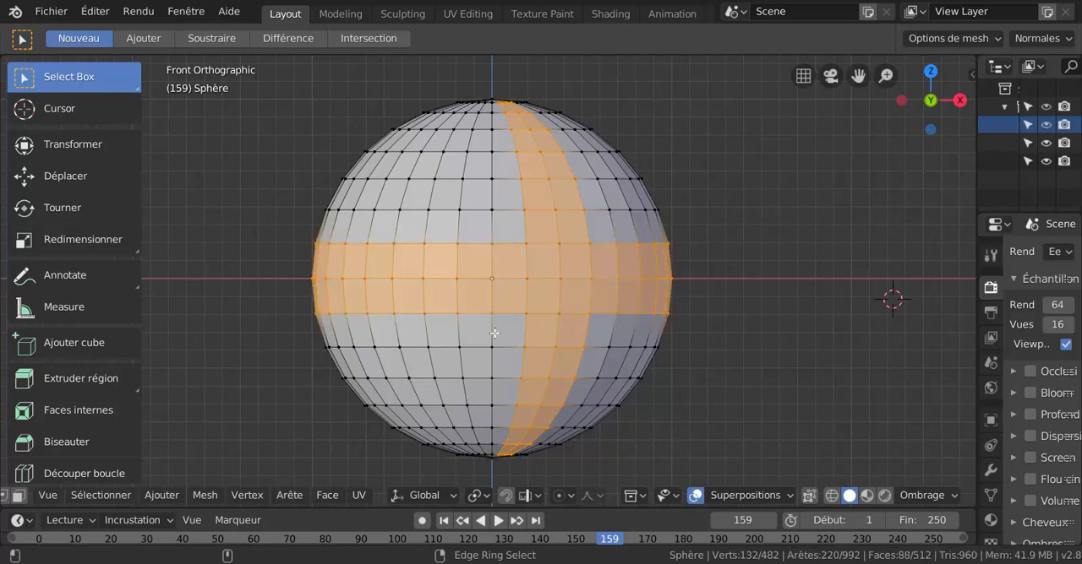
pyautogui.keyDown('ctrl'); pyautogui.keyDown('alt'); pyautogui.keyDown('shift'); pyautogui.click(494, 331); pyautogui.keyUp('shift'); pyautogui.keyUp('alt'); pyautogui.keyUp('ctrl')
pyautogui.keyDown('ctrl'); pyautogui.keyDown('alt'); pyautogui.keyDown('shift'); pyautogui.click(493, 363); pyautogui.keyUp('shift'); pyautogui.keyUp('alt'); pyautogui.keyUp('ctrl')
pyautogui.keyDown('ctrl'); pyautogui.keyDown('alt'); pyautogui.keyDown('shift'); pyautogui.click(493, 391); pyautogui.keyUp('shift'); pyautogui.keyUp('alt'); pyautogui.keyUp('ctrl')
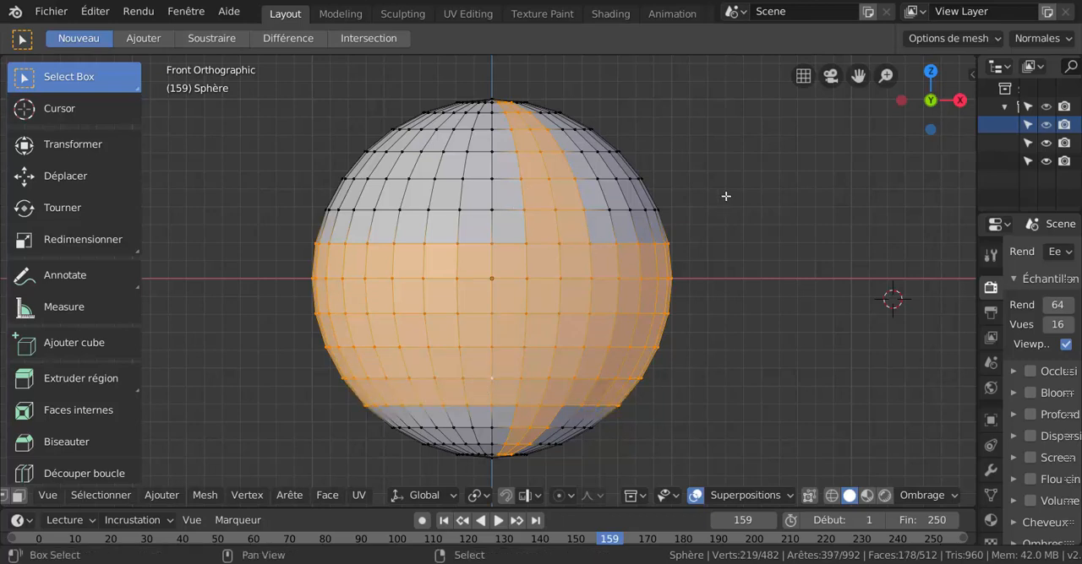
# Deselect everything and select individual vertices one by one in the rows between the equator and two rows above it.
pyautogui.hotkey('alt', 'a')
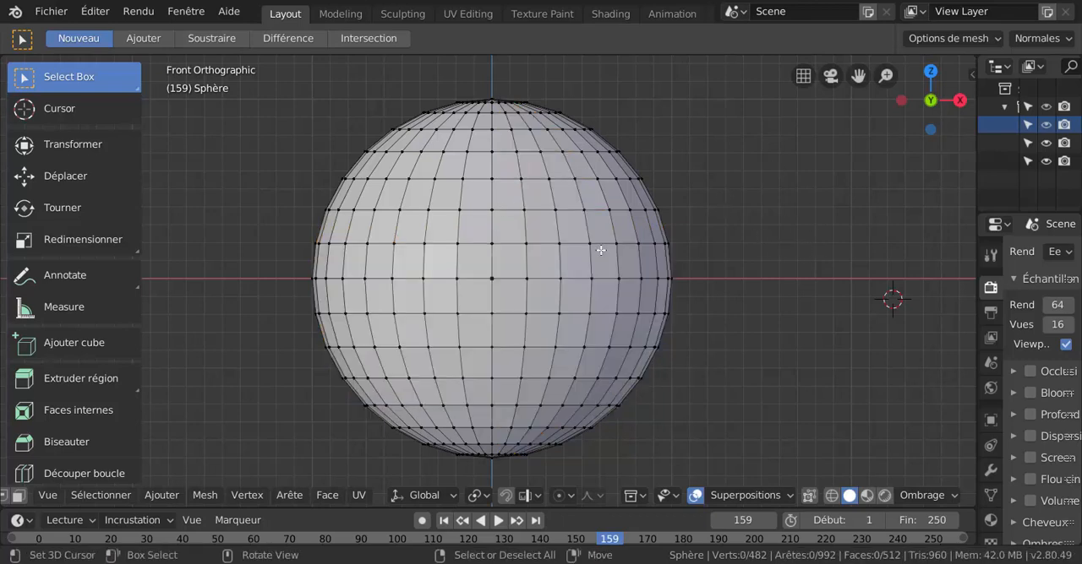
pyautogui.scroll(1, 601, 251)
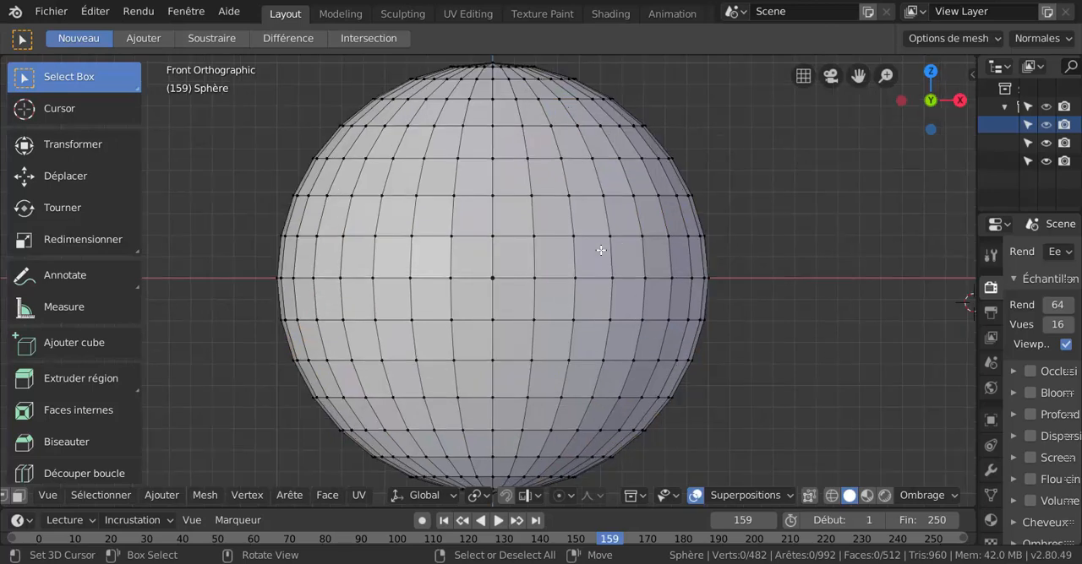
pyautogui.click(547, 230)
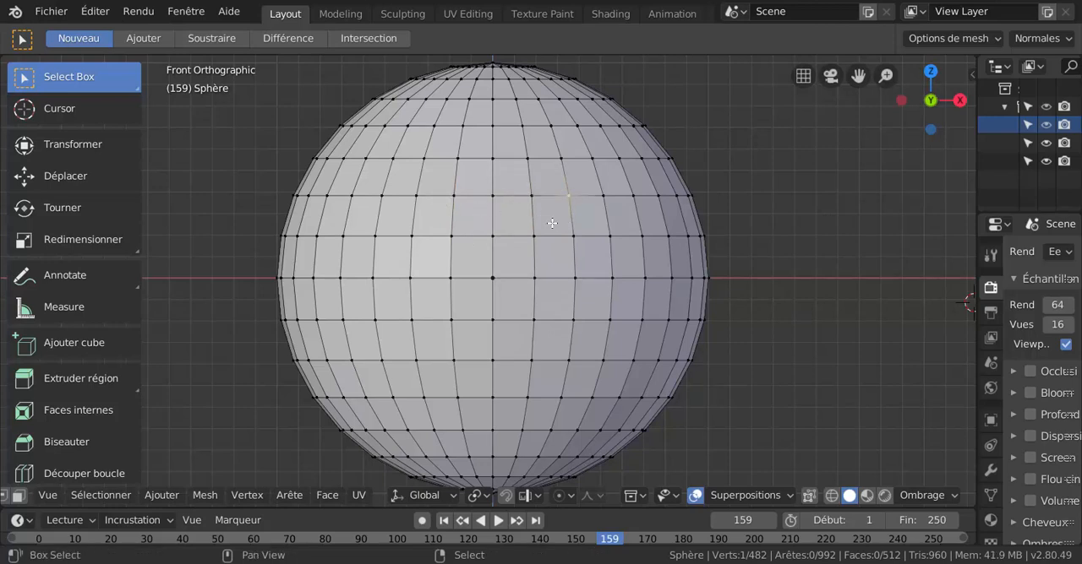
pyautogui.keyDown('ctrl'); pyautogui.click(493, 197); pyautogui.keyUp('ctrl')
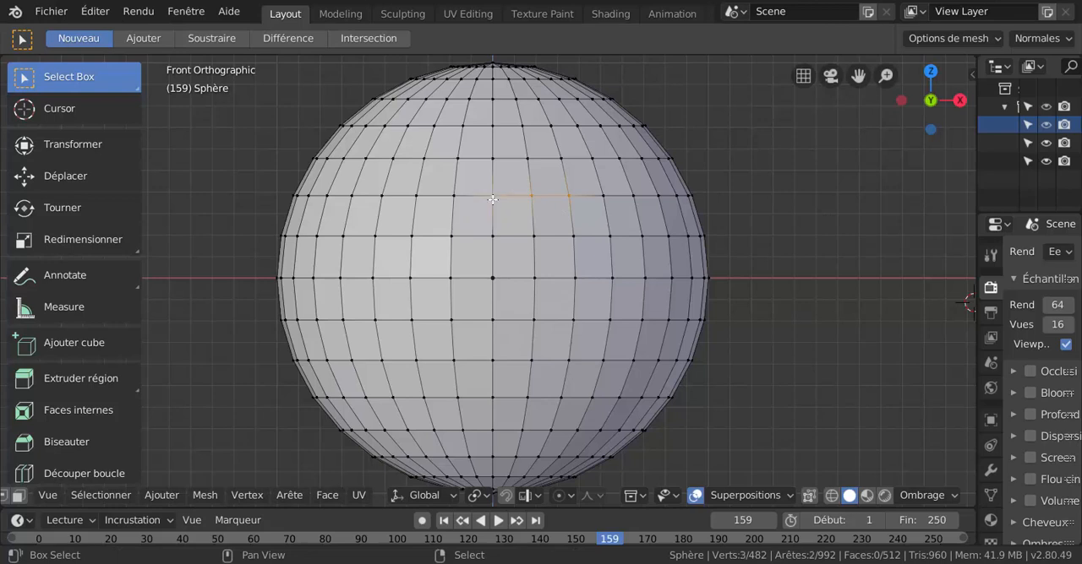
pyautogui.keyDown('ctrl'); pyautogui.click(438, 206); pyautogui.keyUp('ctrl')
pyautogui.keyDown('ctrl'); pyautogui.click(590, 197); pyautogui.keyUp('ctrl')
pyautogui.keyDown('ctrl'); pyautogui.click(451, 236); pyautogui.keyUp('ctrl')
pyautogui.keyDown('ctrl'); pyautogui.click(569, 236); pyautogui.keyUp('ctrl')
pyautogui.keyDown('ctrl'); pyautogui.click(602, 237); pyautogui.keyUp('ctrl')
pyautogui.keyDown('ctrl'); pyautogui.click(610, 277); pyautogui.keyUp('ctrl')
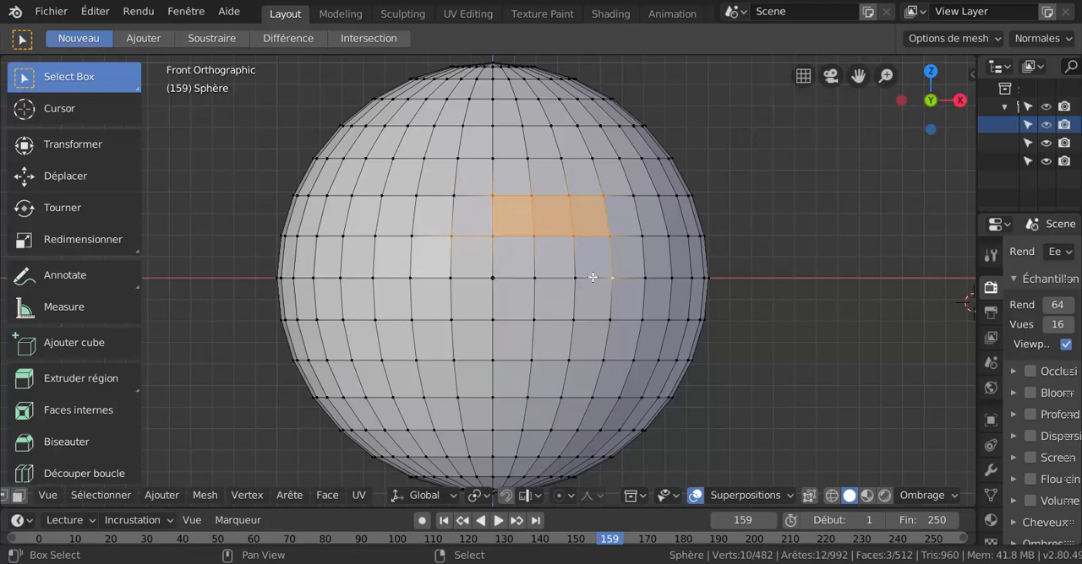
pyautogui.keyDown('ctrl'); pyautogui.click(574, 277); pyautogui.keyUp('ctrl')
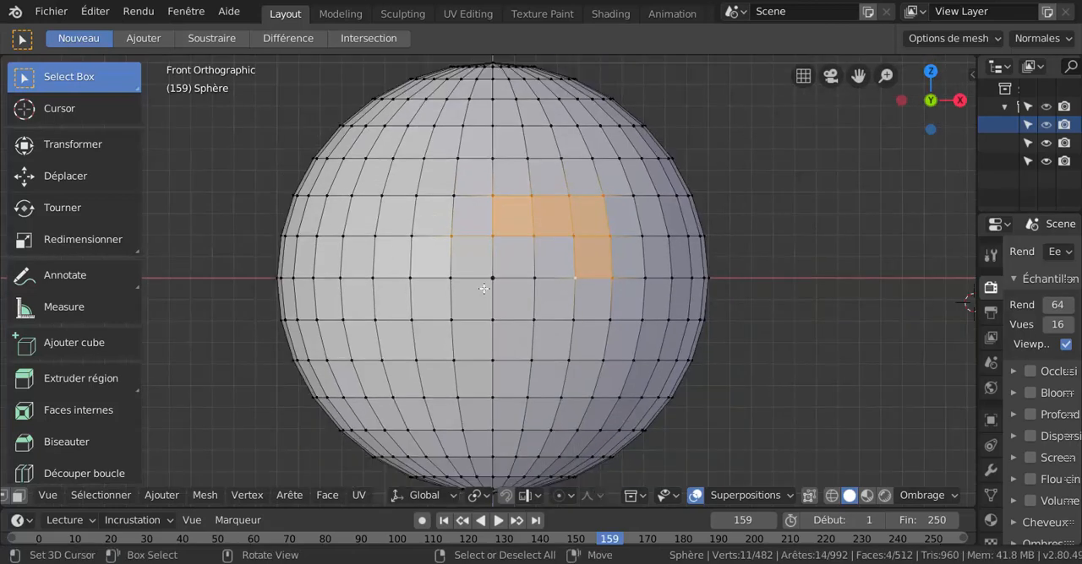
# Region-fill the shortest-path selection from the equator vertex just left of centre to the vertex two rows up and two columns right of centre.
pyautogui.click(433, 284)
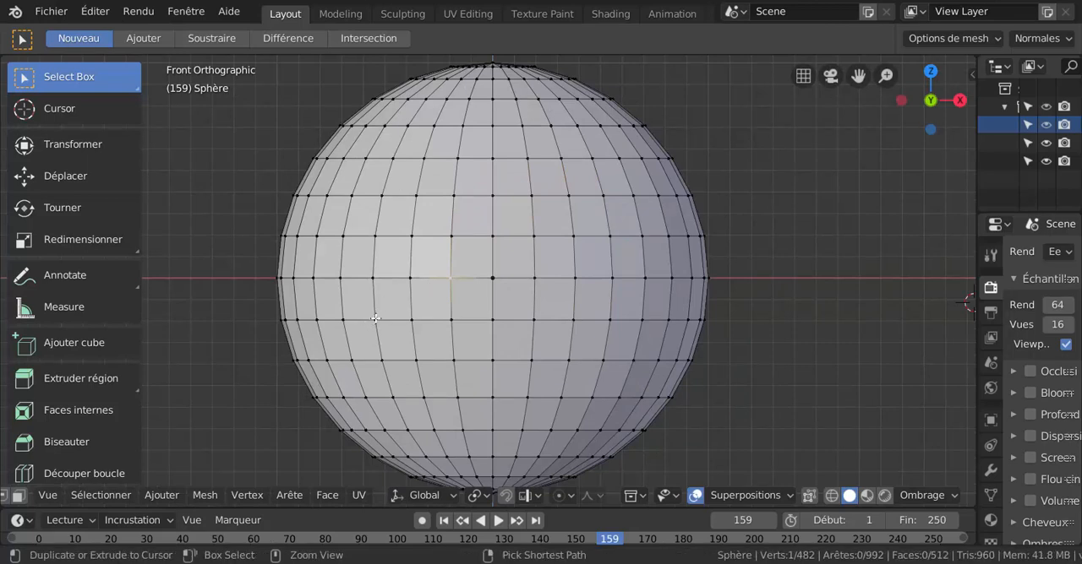
pyautogui.keyDown('ctrl'); pyautogui.click(571, 196); pyautogui.keyUp('ctrl')
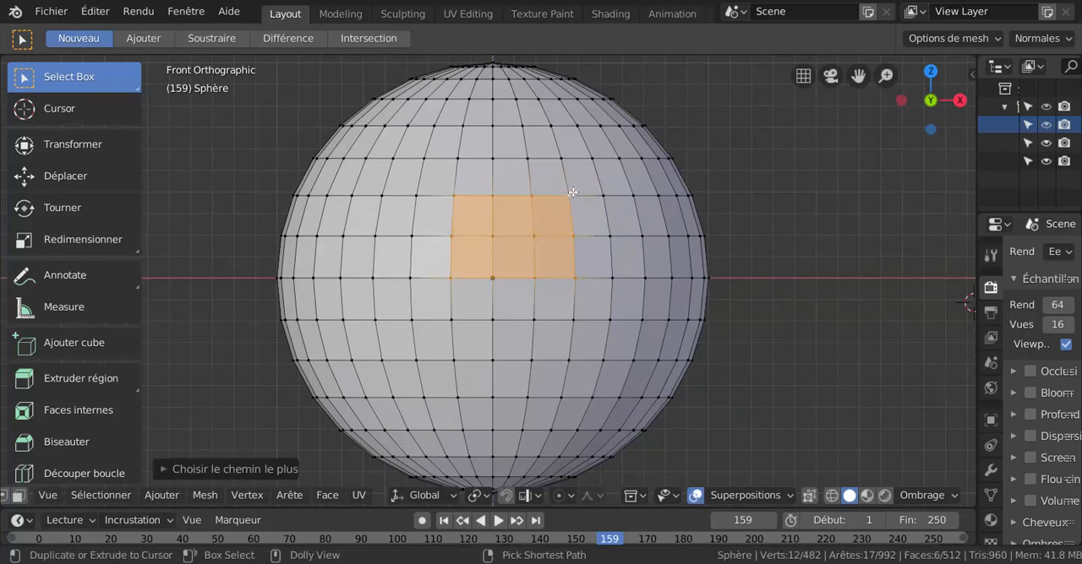
pyautogui.scroll(1, 503, 254)
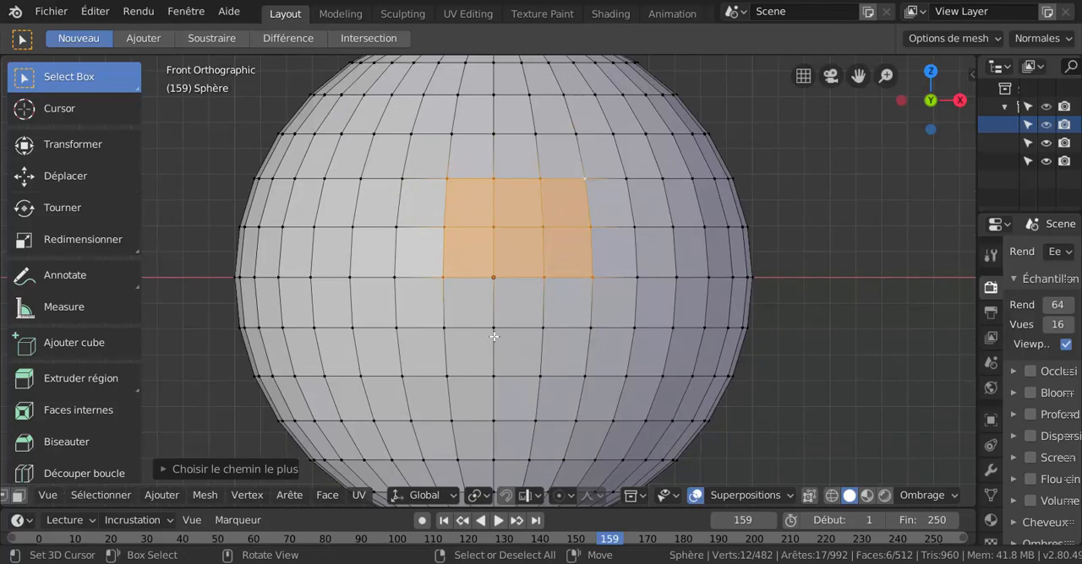
pyautogui.scroll(-2, 467, 308)
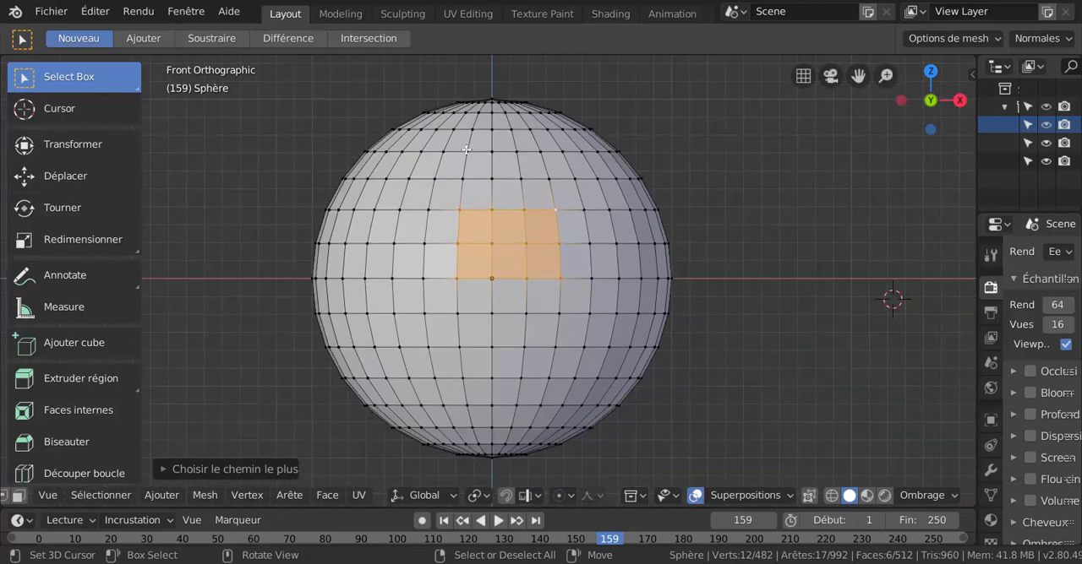
# Pick the shortest path down the vertical line just left of centre, and add a vertex on its left and a vertical edge ring on the right.
pyautogui.click(467, 150)
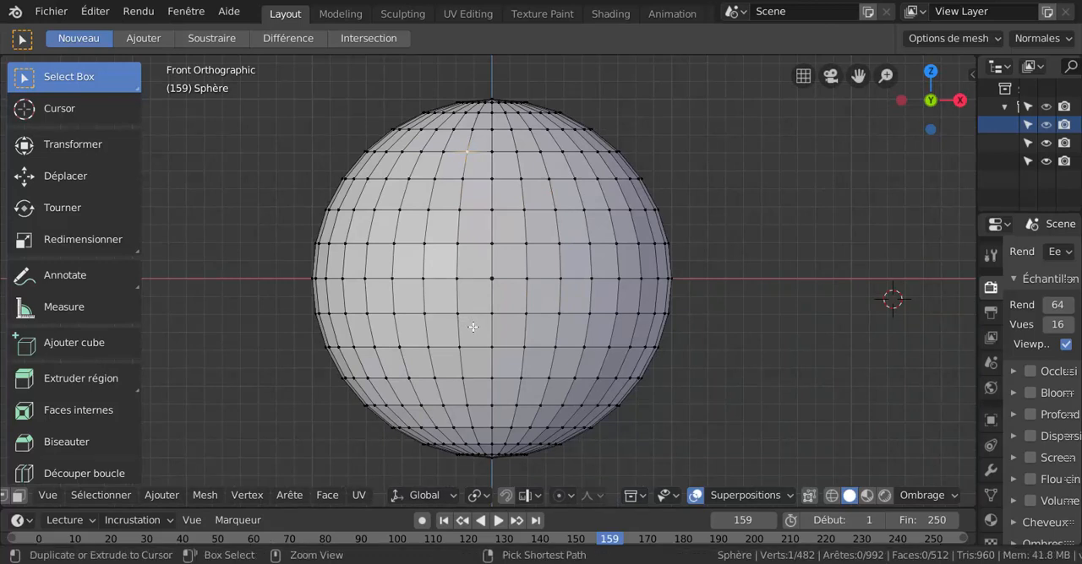
pyautogui.keyDown('ctrl'); pyautogui.click(468, 405); pyautogui.keyUp('ctrl')
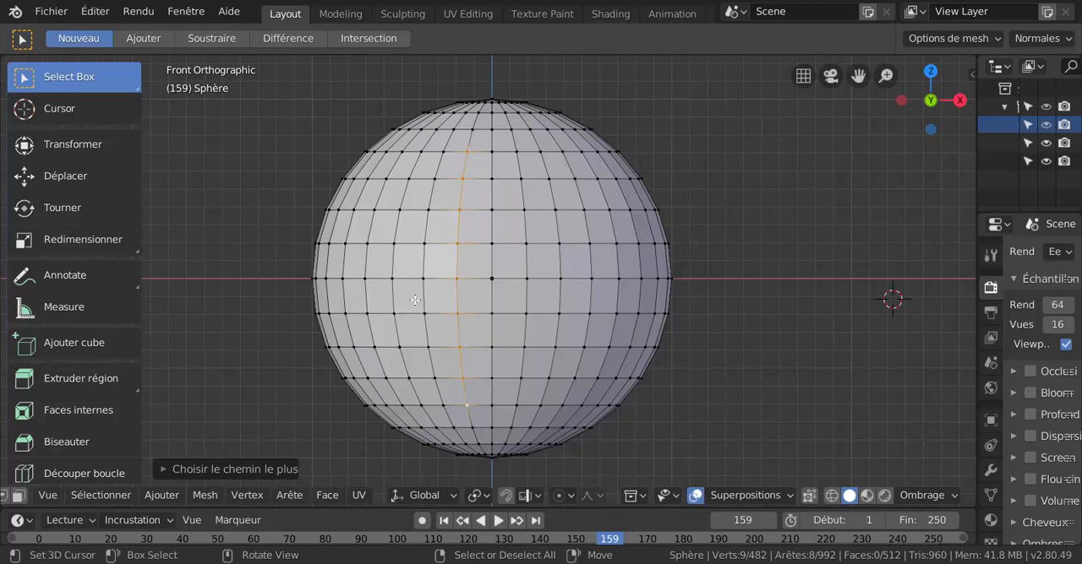
pyautogui.keyDown('shift'); pyautogui.click(368, 243); pyautogui.keyUp('shift')
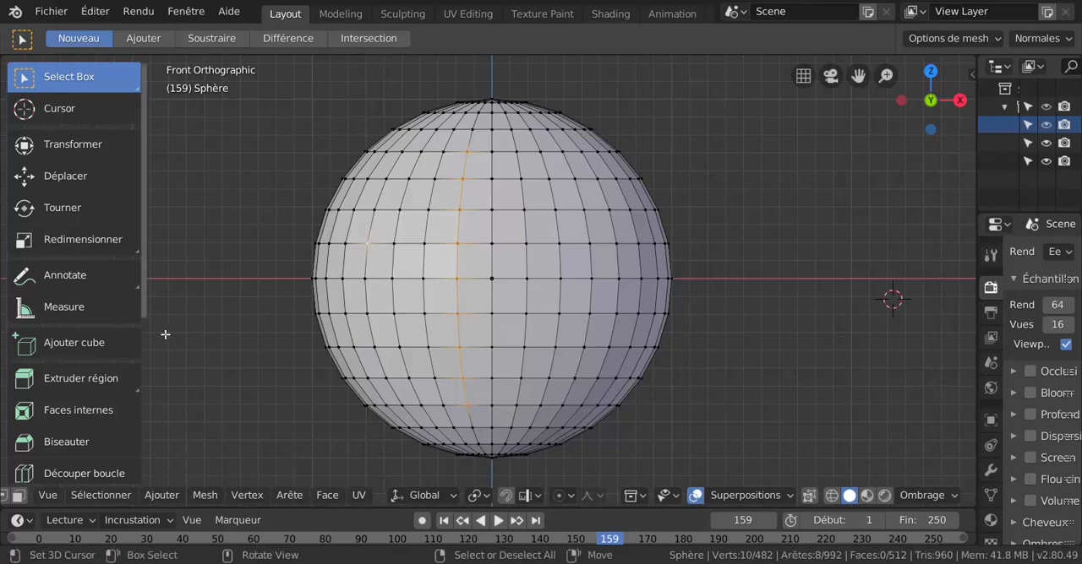
pyautogui.keyDown('ctrl'); pyautogui.keyDown('alt'); pyautogui.keyDown('shift'); pyautogui.click(591, 243); pyautogui.keyUp('shift'); pyautogui.keyUp('alt'); pyautogui.keyUp('ctrl')
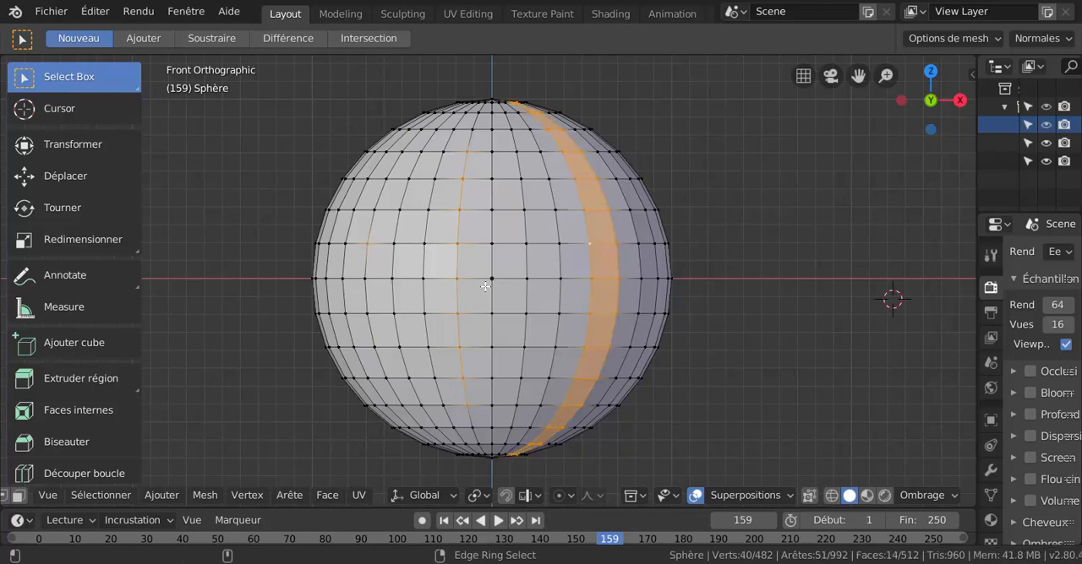
# Try adding a neighbouring vertical edge ring right of centre, and undo both vertical edge ring selections.
pyautogui.keyDown('ctrl'); pyautogui.keyDown('alt'); pyautogui.keyDown('shift'); pyautogui.click(582, 245); pyautogui.keyUp('shift'); pyautogui.keyUp('alt'); pyautogui.keyUp('ctrl')
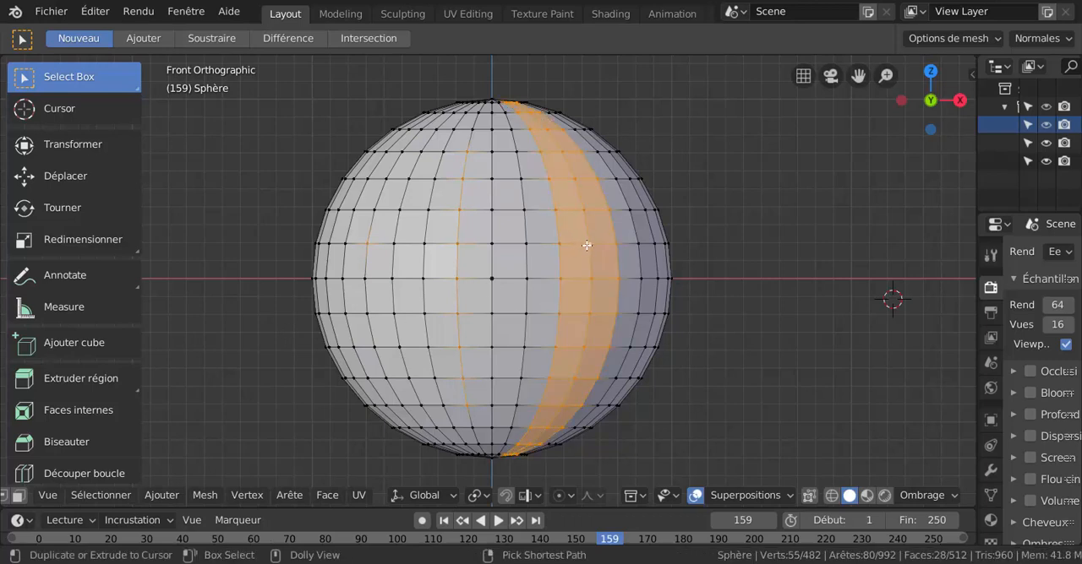
pyautogui.scroll(1, 501, 256)
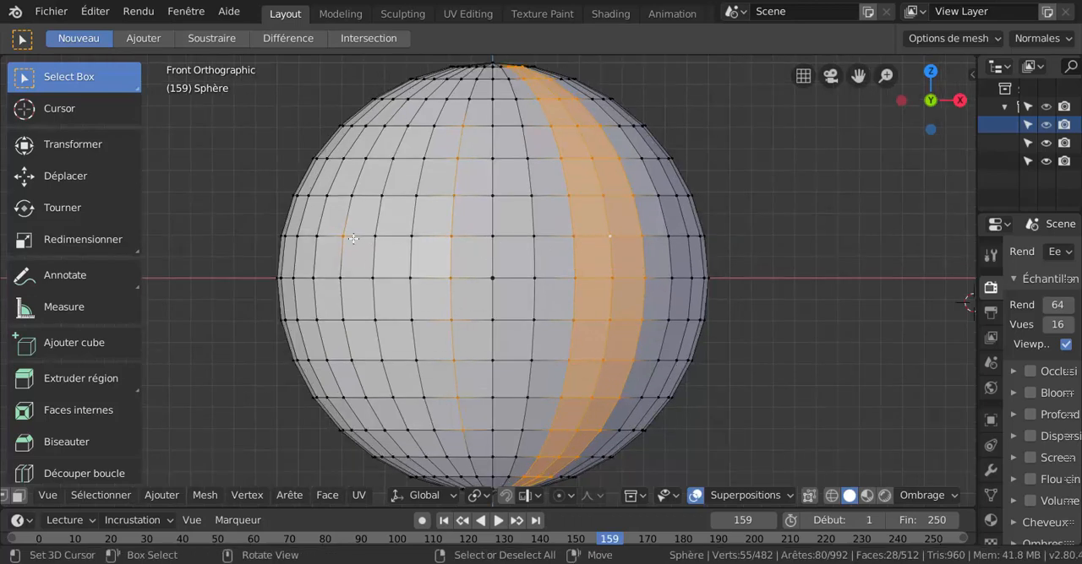
pyautogui.hotkey('ctrl', 'z')
pyautogui.hotkey('ctrl', 'z')
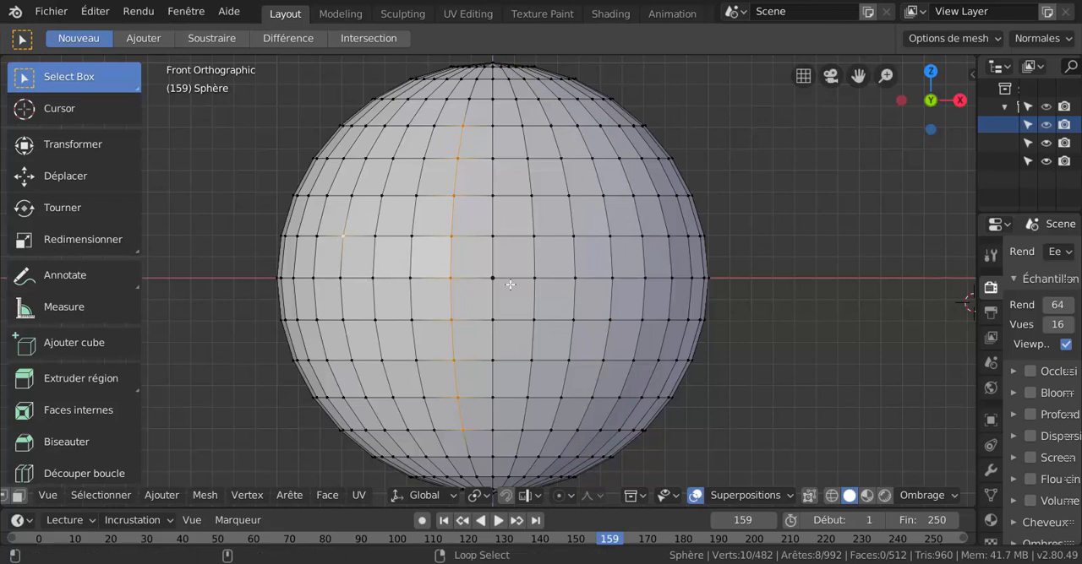
# Try a loop selection of the horizontal line one row above the equator, and undo it.
pyautogui.keyDown('alt'); pyautogui.keyDown('shift'); pyautogui.click(607, 242); pyautogui.keyUp('shift'); pyautogui.keyUp('alt')
pyautogui.scroll(-2, 425, 302)
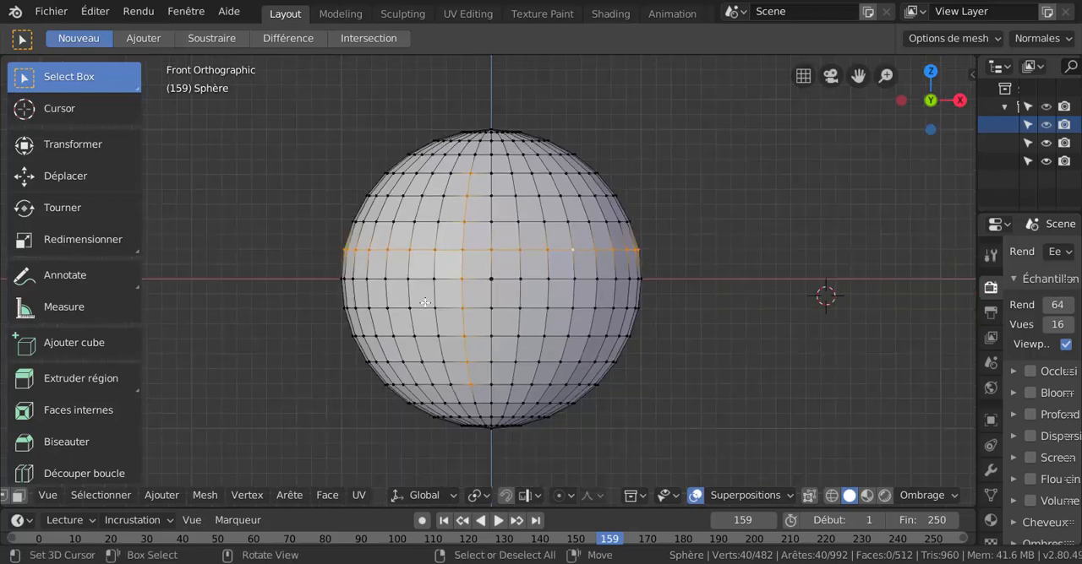
pyautogui.scroll(2, 550, 255)
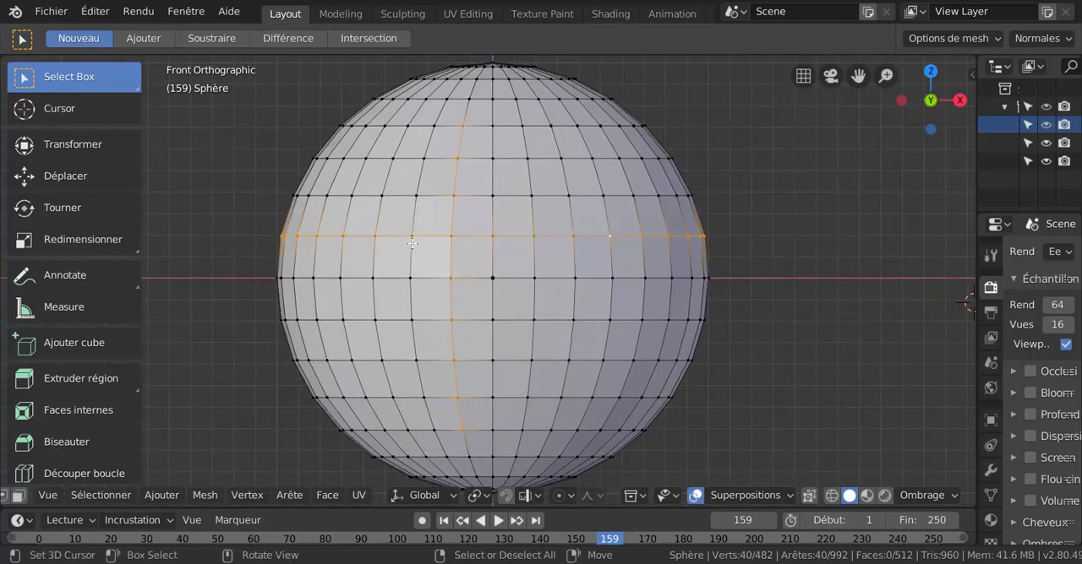
pyautogui.scroll(-1, 451, 258)
pyautogui.scroll(-1, 448, 259)
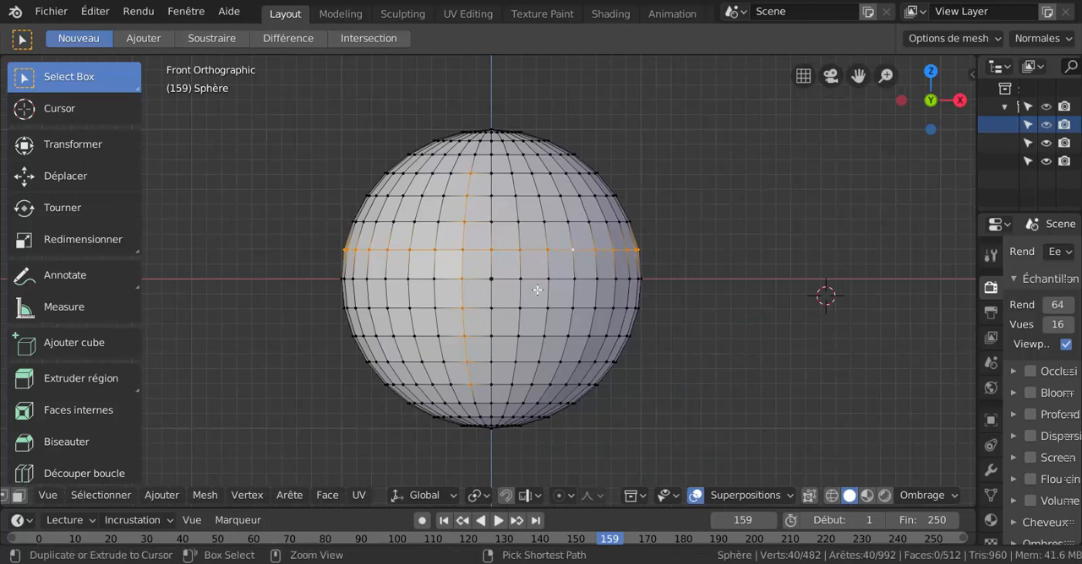
pyautogui.hotkey('ctrl', 'z')
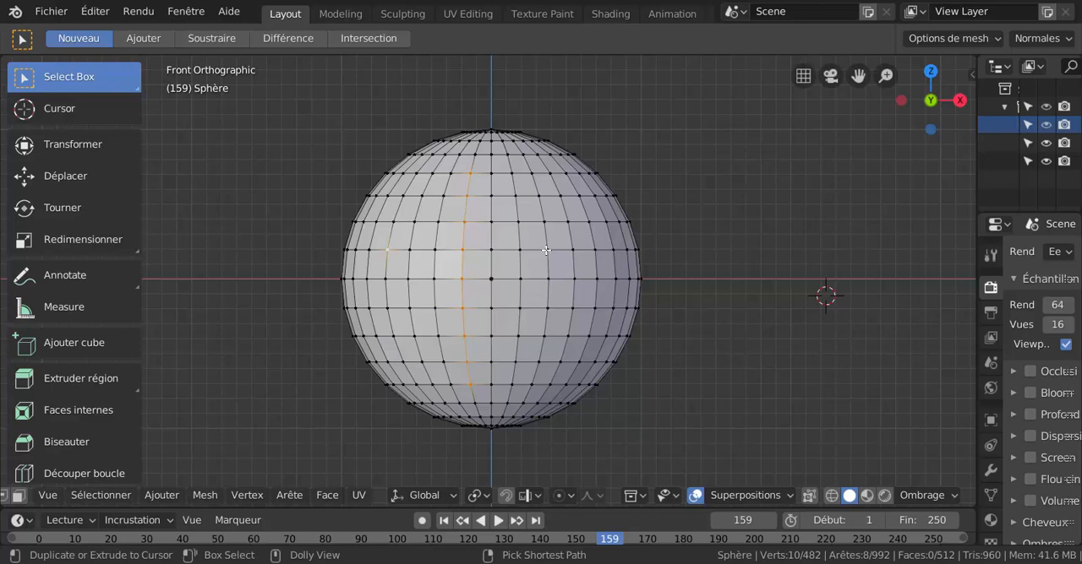
# Pick the shortest path along the row above the equator to the vertex two columns right of centre.
pyautogui.keyDown('ctrl'); pyautogui.click(546, 250); pyautogui.keyUp('ctrl')
pyautogui.scroll(2, 440, 292)
pyautogui.scroll(-2, 448, 289)
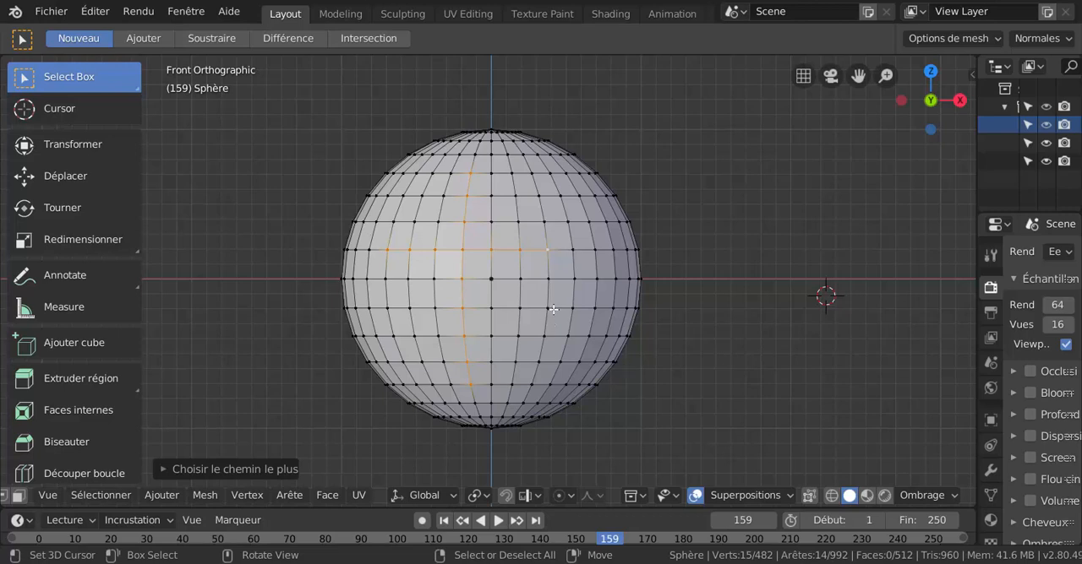
# Clear the selection and pick shortest paths along the equator, three columns left to four right, and the central vertical, three rows below to four above.
pyautogui.rightClick(725, 250)
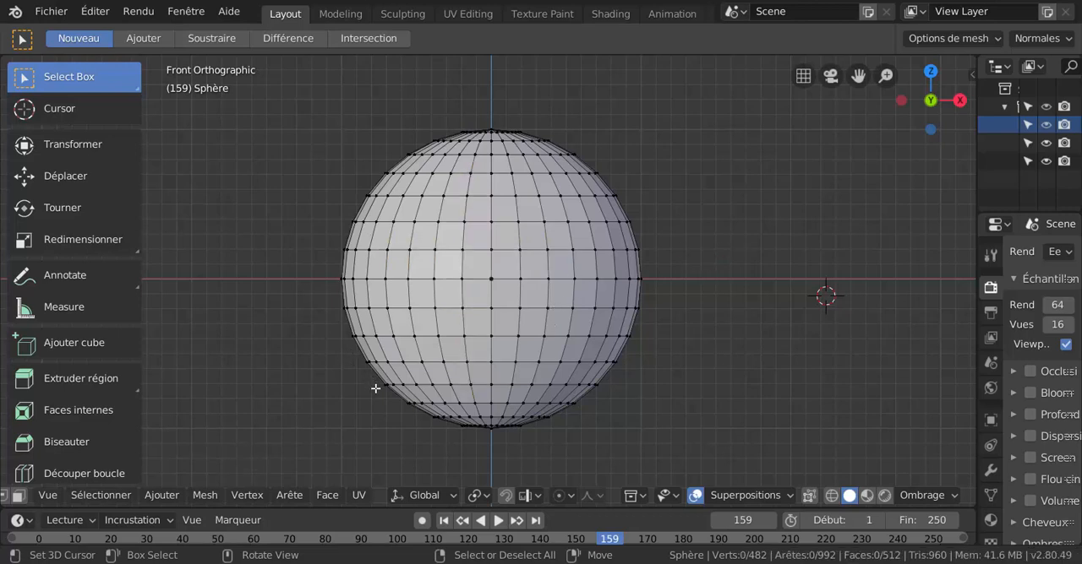
pyautogui.rightClick(406, 280)
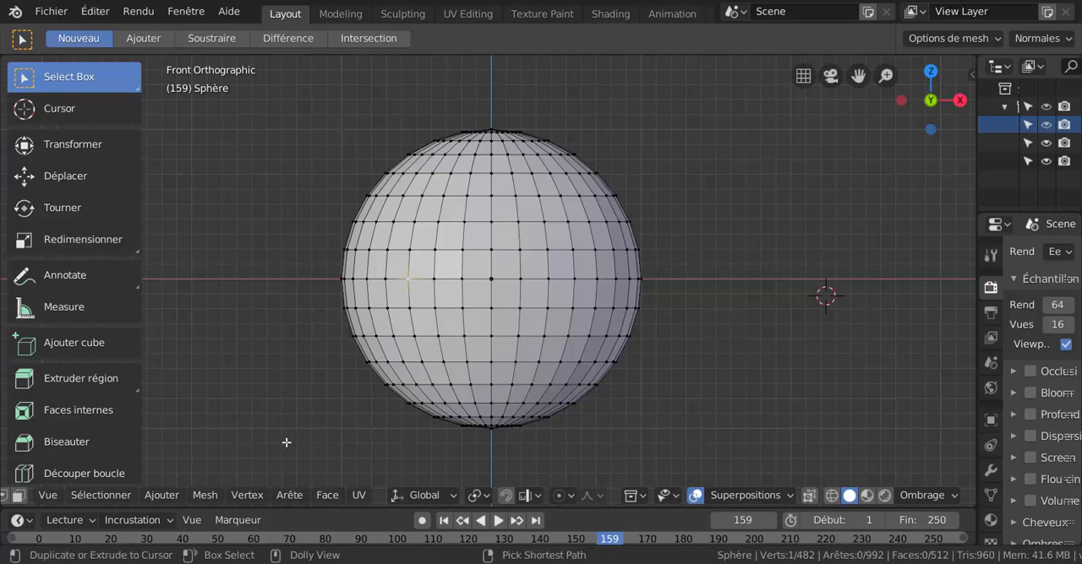
pyautogui.keyDown('ctrl'); pyautogui.rightClick(594, 279); pyautogui.keyUp('ctrl')
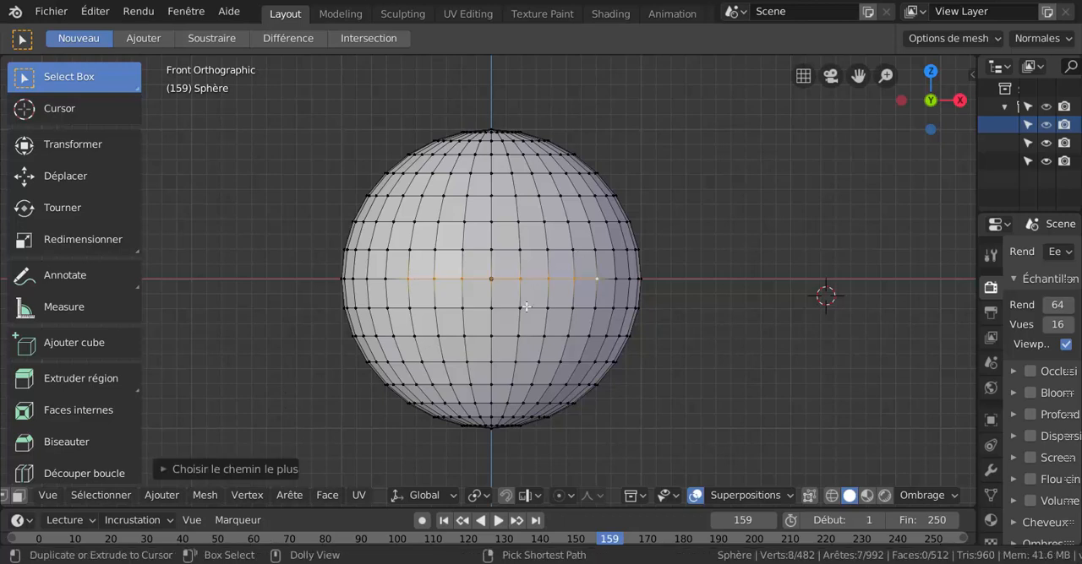
pyautogui.keyDown('shift'); pyautogui.click(490, 363); pyautogui.keyUp('shift')
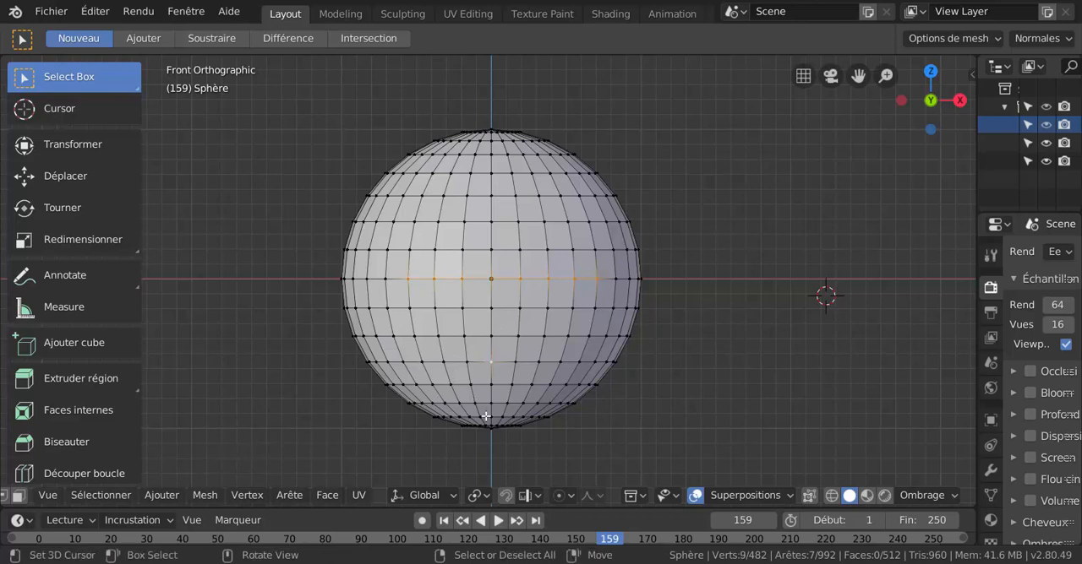
pyautogui.keyDown('ctrl'); pyautogui.click(491, 174); pyautogui.keyUp('ctrl')
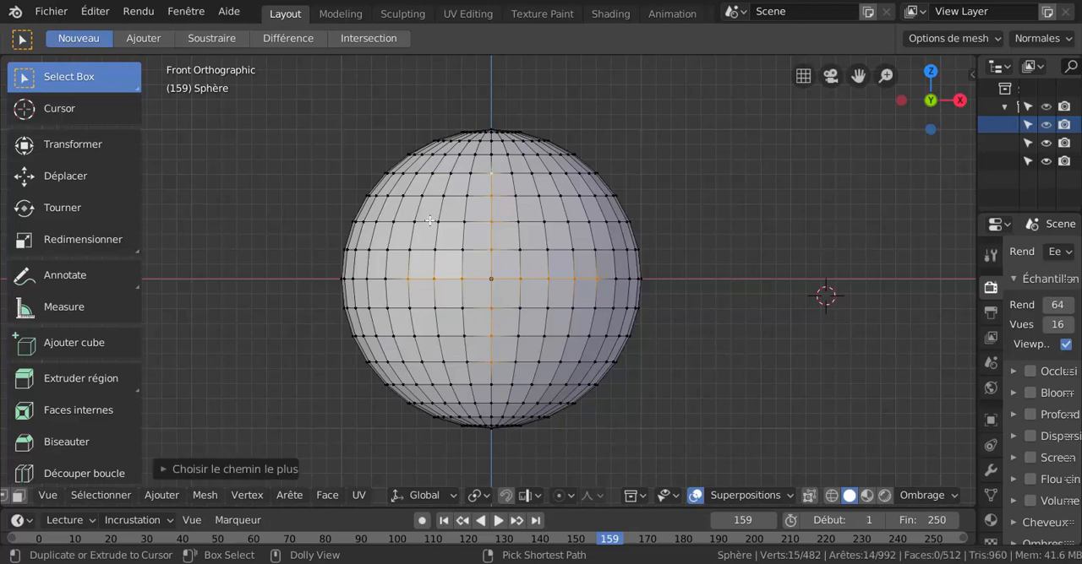
# Examine the cross-shaped selection from an angle in wireframe shading, and return to solid shading in front view.
pyautogui.scroll(3, 338, 295)
pyautogui.press('z')
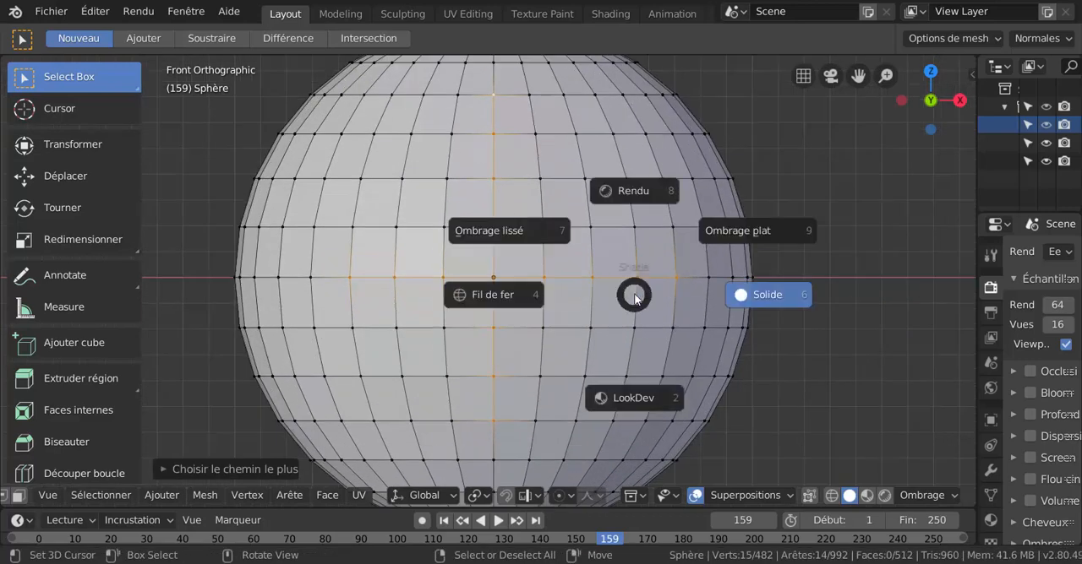
pyautogui.click(488, 295)
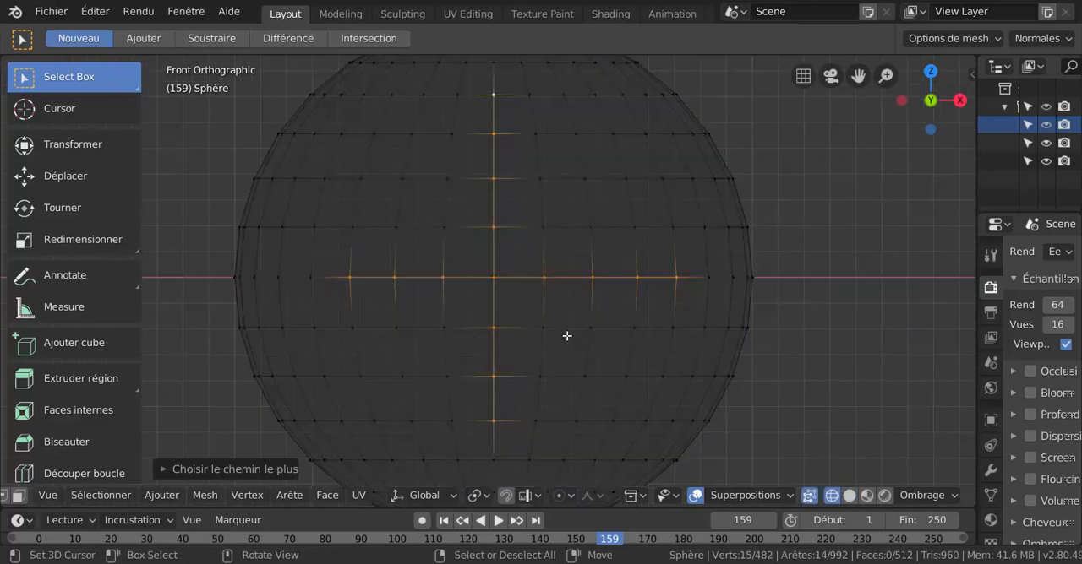
pyautogui.scroll(-2, 616, 347)
pyautogui.moveTo(601, 374); pyautogui.dragTo(617, 394, button='middle')
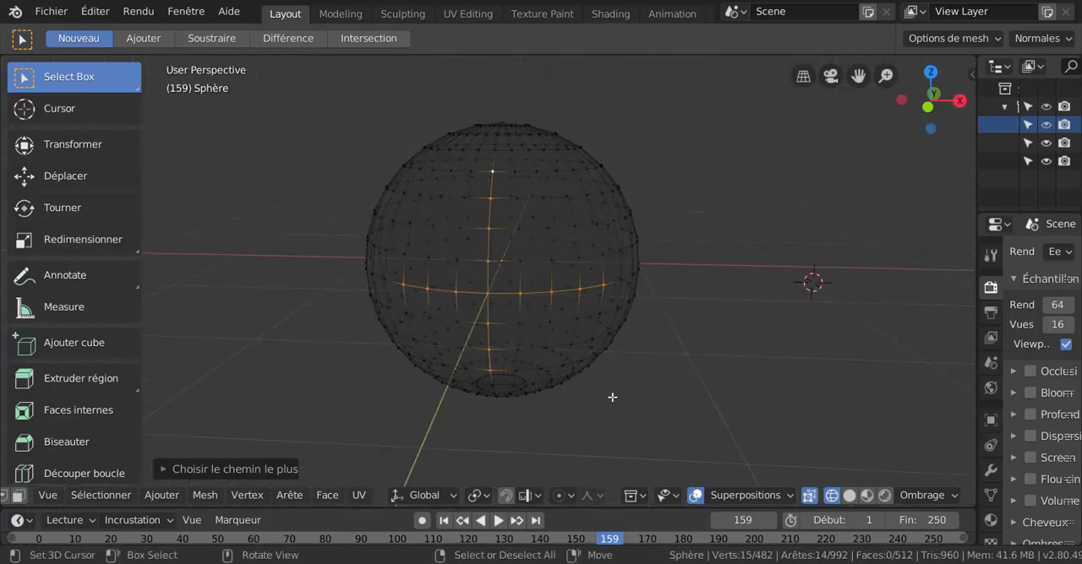
pyautogui.press('z')
pyautogui.click(740, 400)
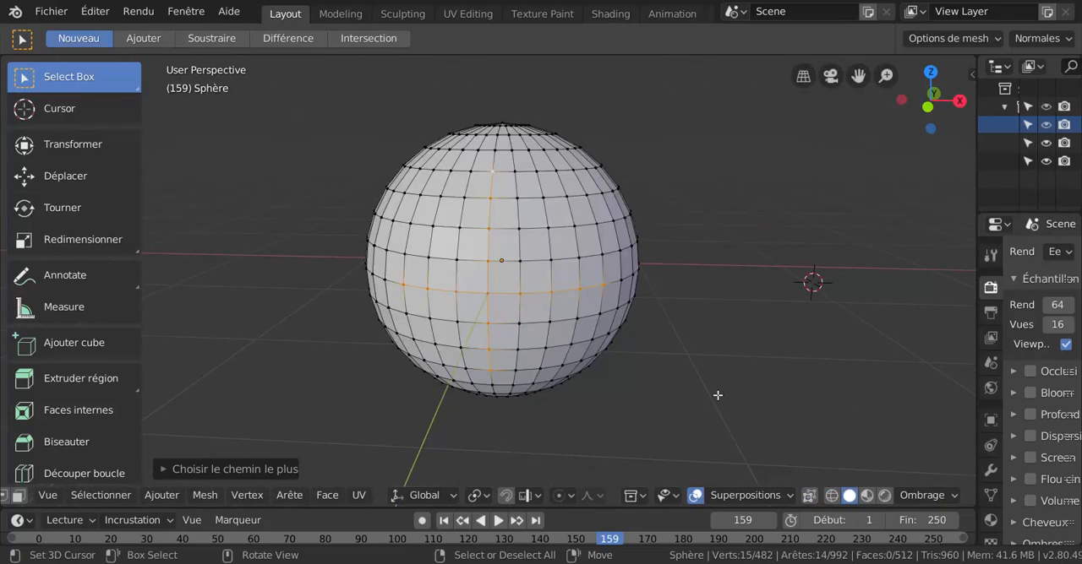
pyautogui.press('KP_1')
pyautogui.keyDown('shift'); pyautogui.moveTo(649, 377); pyautogui.dragTo(685, 369, button='middle'); pyautogui.keyUp('shift')
pyautogui.keyDown('shift'); pyautogui.moveTo(600, 335); pyautogui.dragTo(549, 365, button='middle'); pyautogui.keyUp('shift')
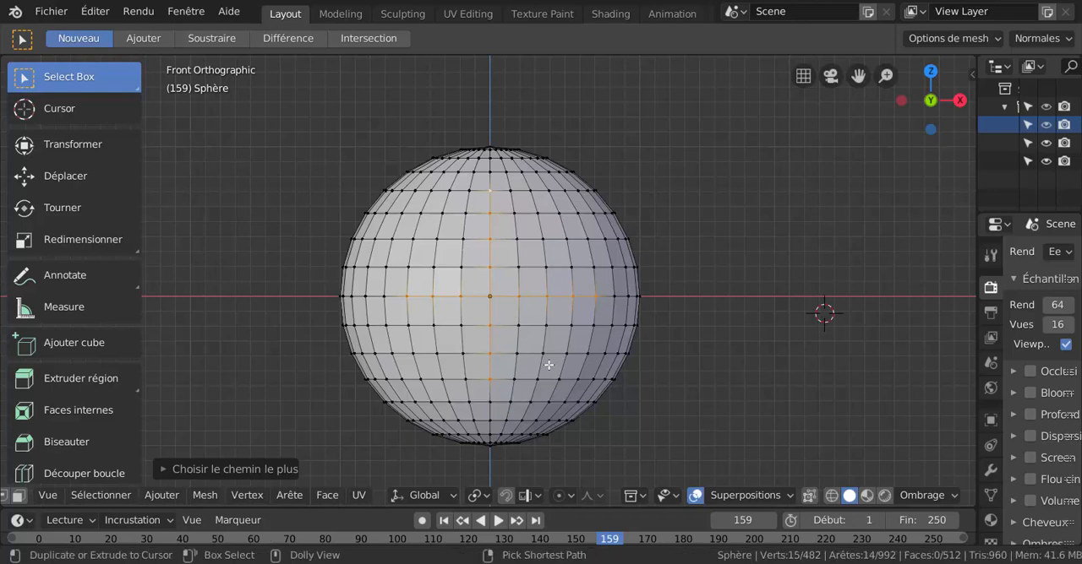
# Add edge rings to the cross selection: one horizontal band above and one below the equator, and one vertical band on each side of centre.
pyautogui.keyDown('ctrl'); pyautogui.keyDown('alt'); pyautogui.keyDown('shift'); pyautogui.click(569, 264); pyautogui.keyUp('shift'); pyautogui.keyUp('alt'); pyautogui.keyUp('ctrl')
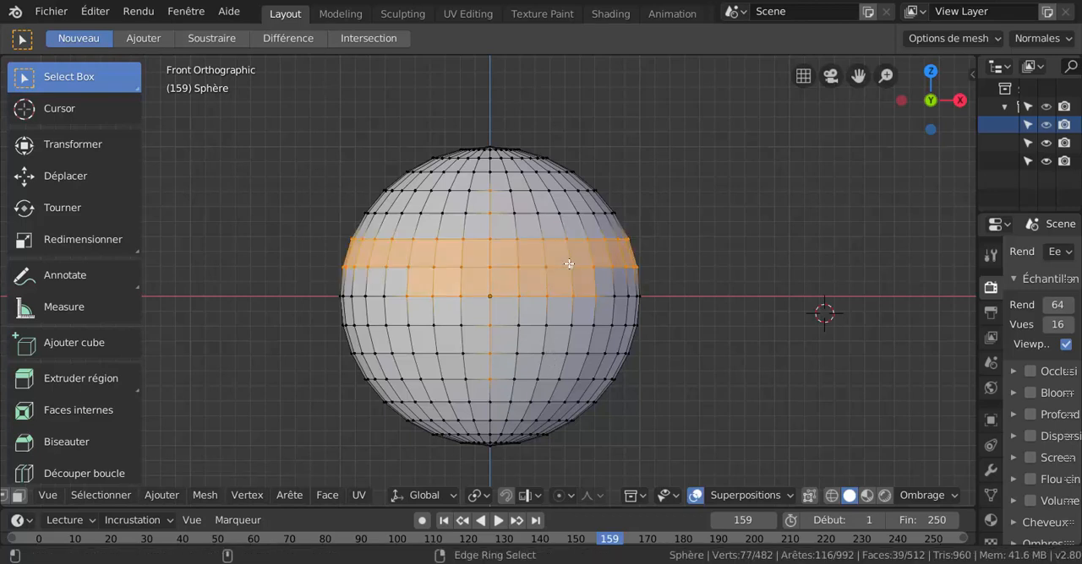
pyautogui.keyDown('ctrl'); pyautogui.keyDown('alt'); pyautogui.keyDown('shift'); pyautogui.click(576, 325); pyautogui.keyUp('shift'); pyautogui.keyUp('alt'); pyautogui.keyUp('ctrl')
pyautogui.keyDown('ctrl'); pyautogui.keyDown('alt'); pyautogui.keyDown('shift'); pyautogui.click(513, 376); pyautogui.keyUp('shift'); pyautogui.keyUp('alt'); pyautogui.keyUp('ctrl')
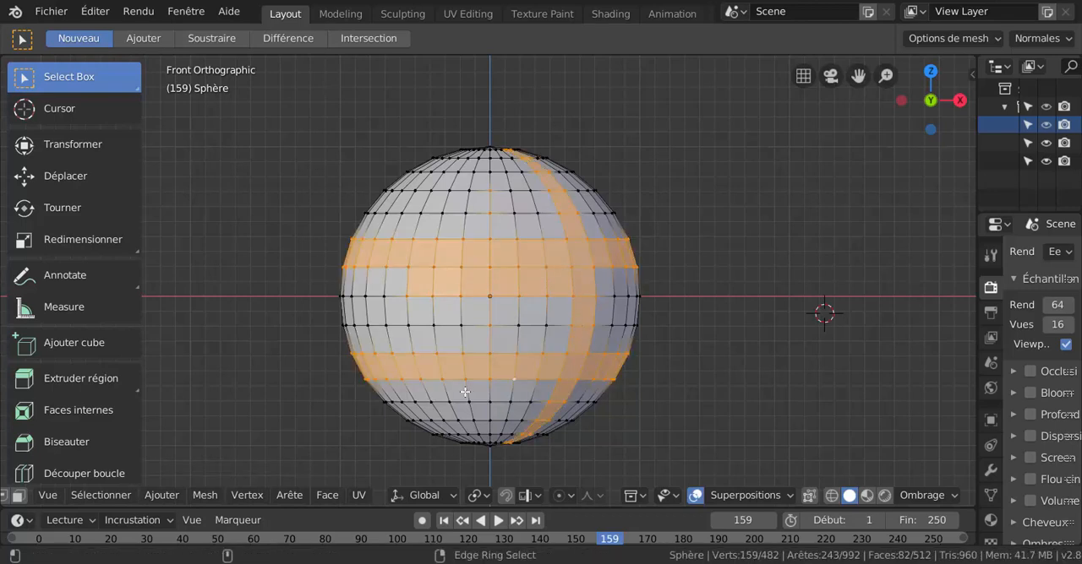
pyautogui.keyDown('ctrl'); pyautogui.keyDown('alt'); pyautogui.keyDown('shift'); pyautogui.click(434, 327); pyautogui.keyUp('shift'); pyautogui.keyUp('alt'); pyautogui.keyUp('ctrl')
pyautogui.scroll(-2, 586, 314)
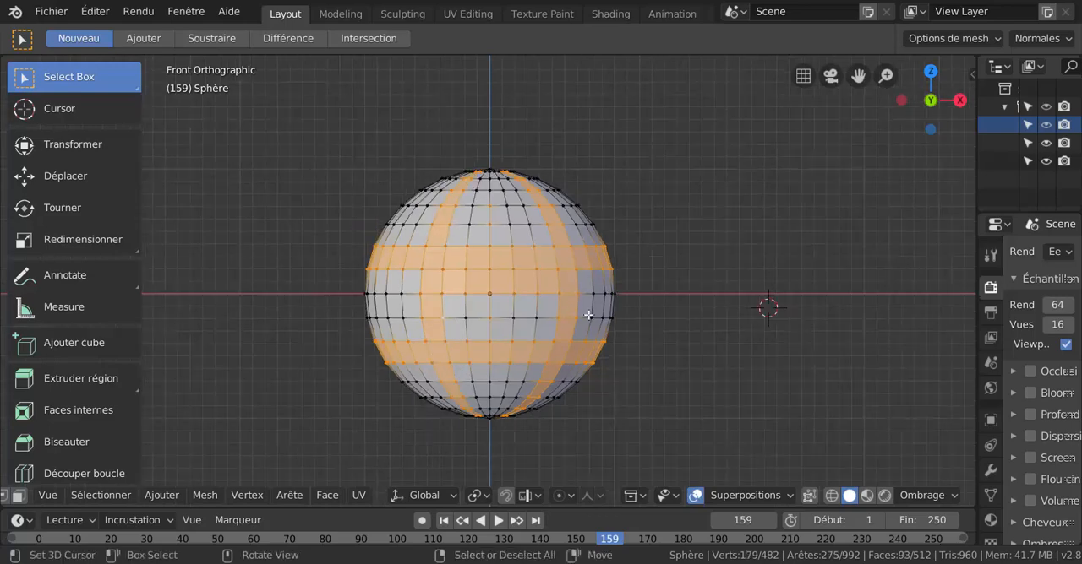
pyautogui.moveTo(614, 312); pyautogui.dragTo(611, 359, button='middle')
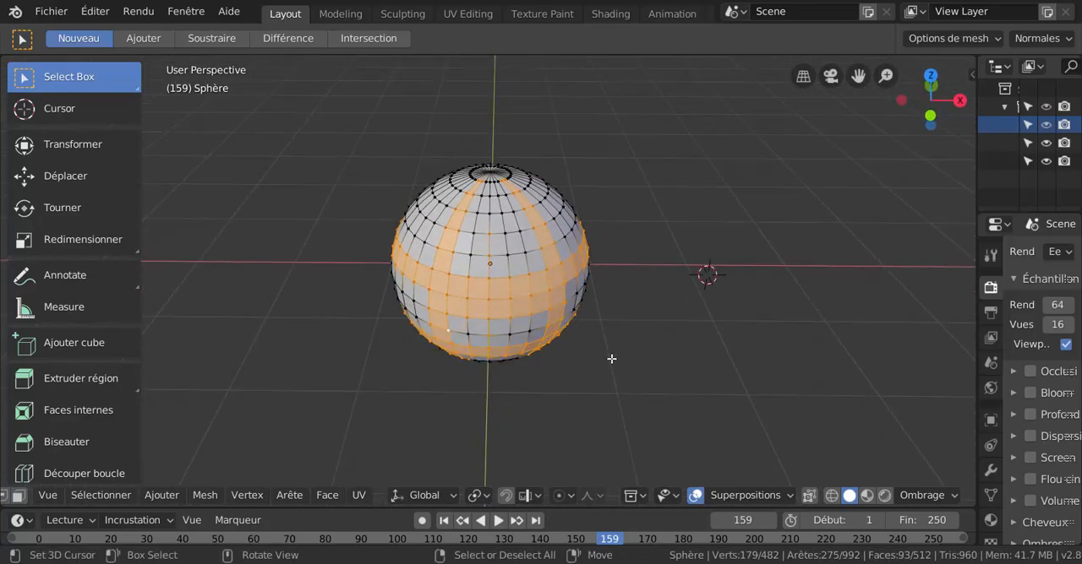
pyautogui.press('KP_7')
pyautogui.press('KP_1')
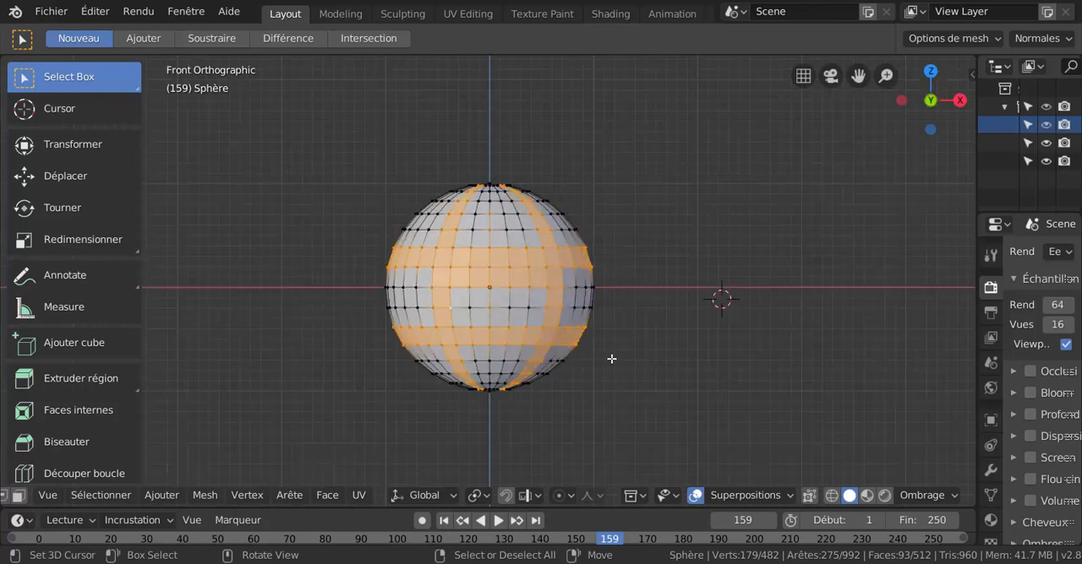
# Deselect everything and, with X-ray turned on, edge-ring-select the vertical band just right of centre.
pyautogui.hotkey('alt', 'a')
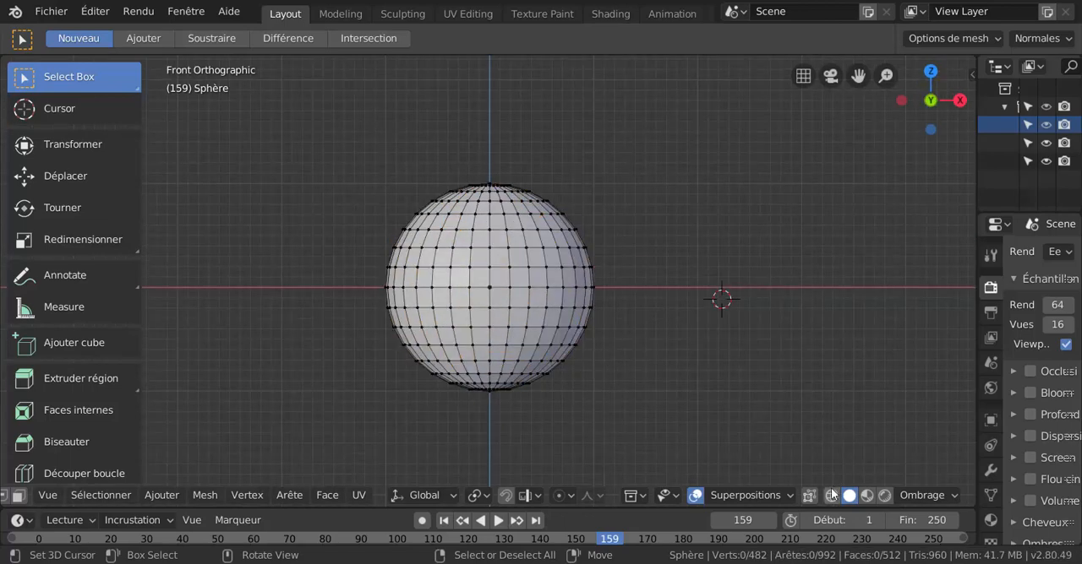
pyautogui.click(806, 496)
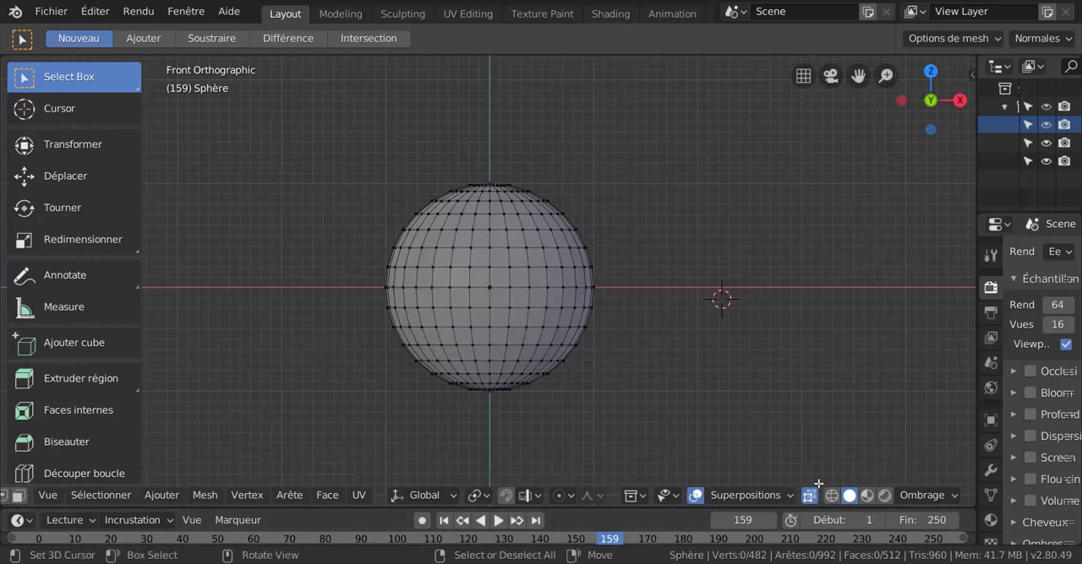
pyautogui.scroll(2, 566, 427)
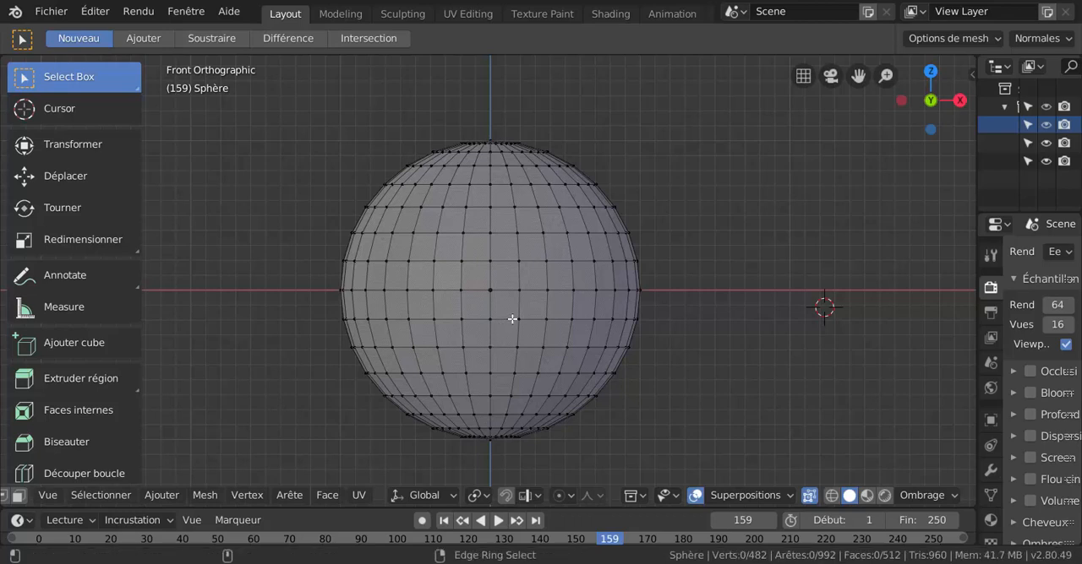
pyautogui.keyDown('ctrl'); pyautogui.keyDown('alt'); pyautogui.click(513, 318); pyautogui.keyUp('alt'); pyautogui.keyUp('ctrl')
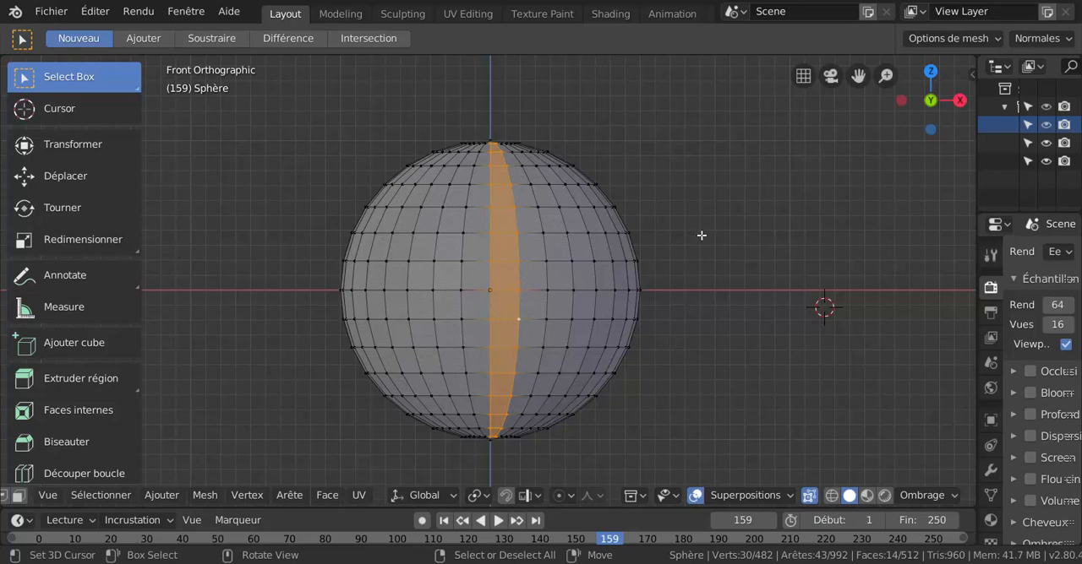
pyautogui.moveTo(700, 235); pyautogui.dragTo(695, 321, button='middle')
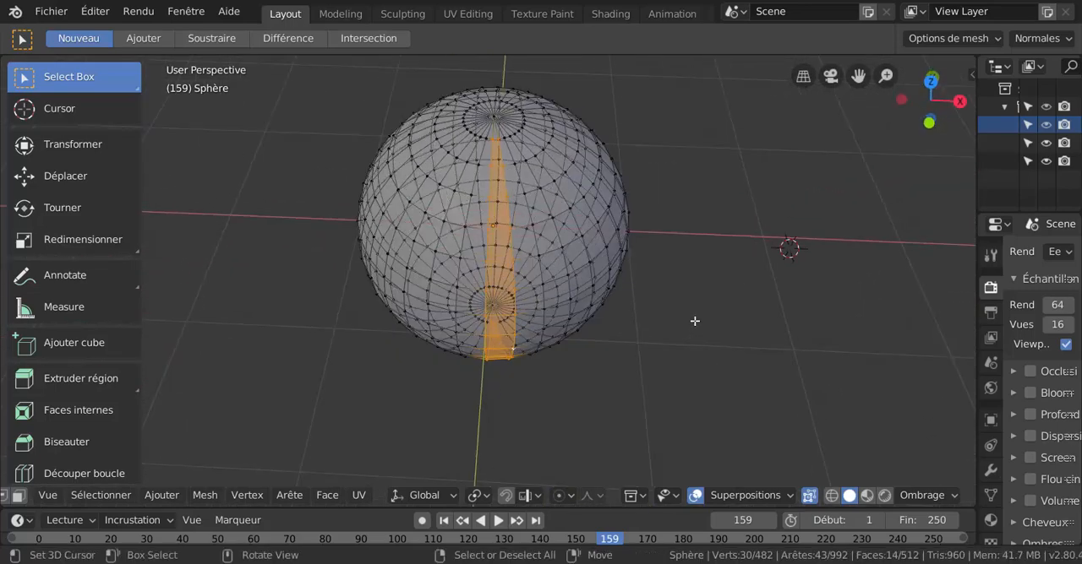
pyautogui.press('KP_1')
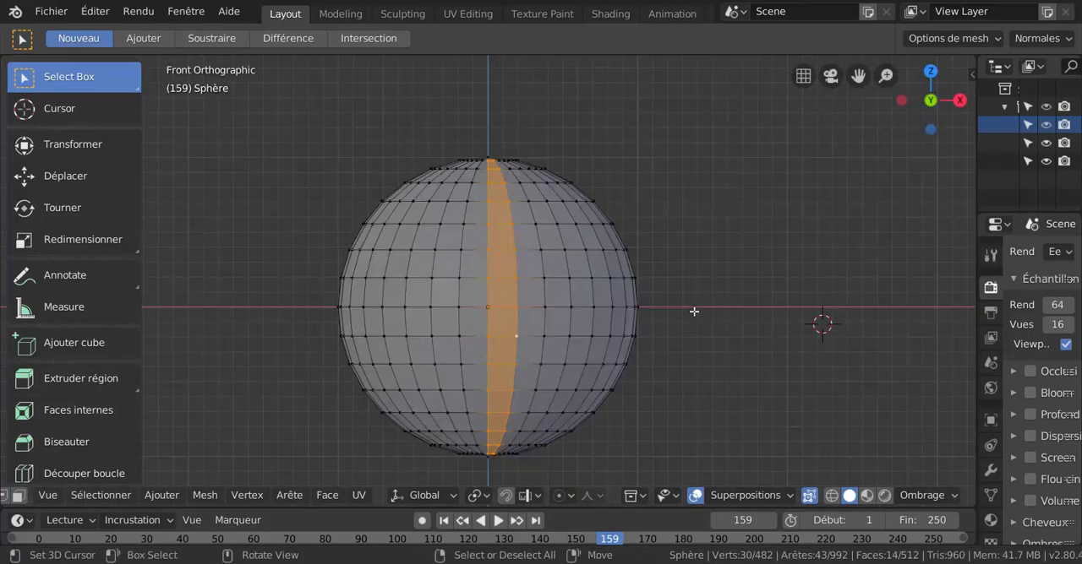
# Add the matching vertical edge ring on the back of the sphere through X-ray, and check both bands from an angle.
pyautogui.scroll(1, 497, 309)
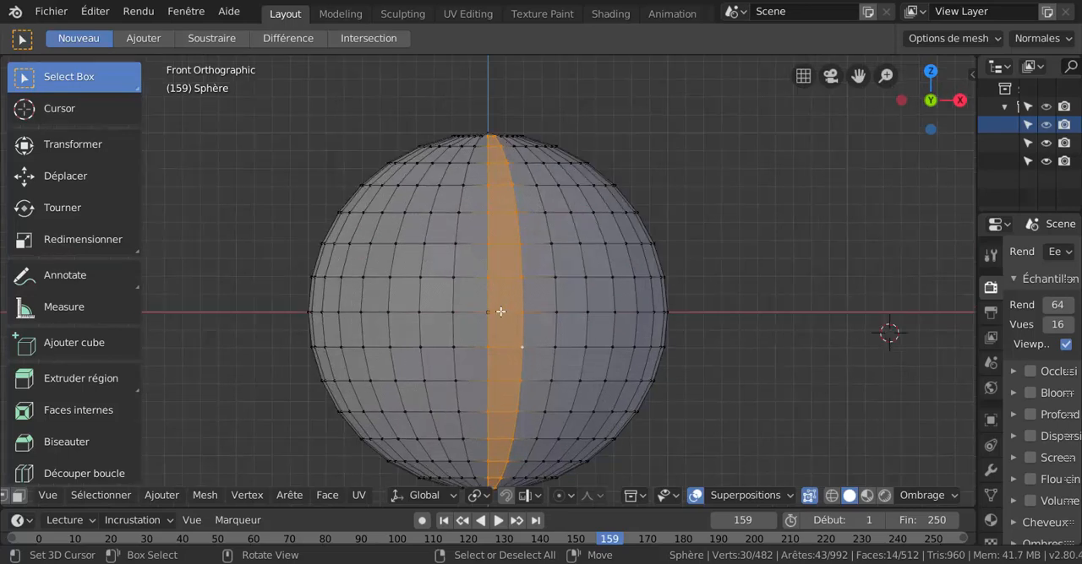
pyautogui.keyDown('ctrl'); pyautogui.click(517, 312); pyautogui.keyUp('ctrl')
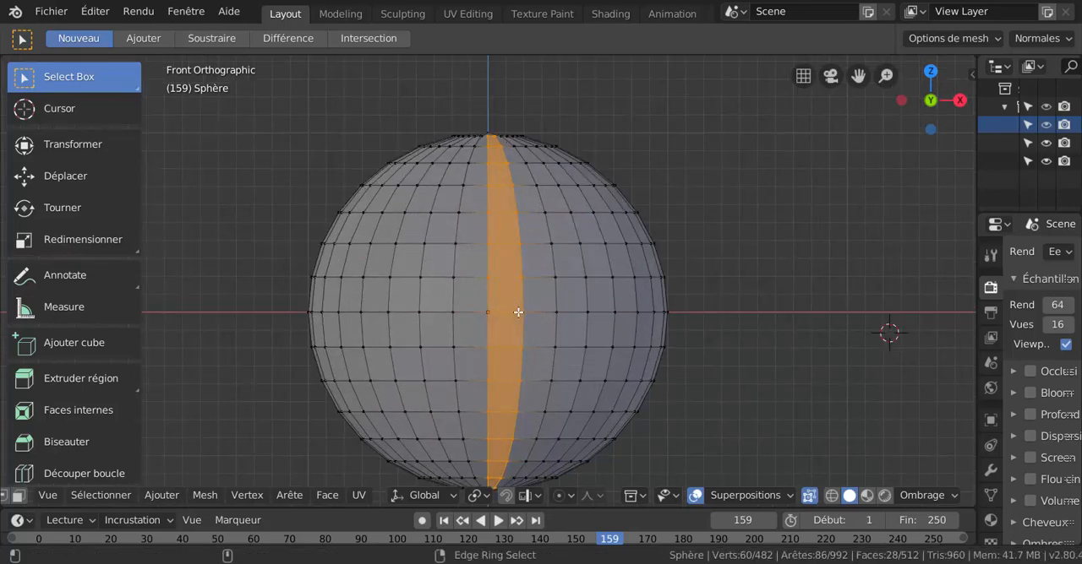
pyautogui.scroll(-3, 650, 309)
pyautogui.scroll(2, 617, 321)
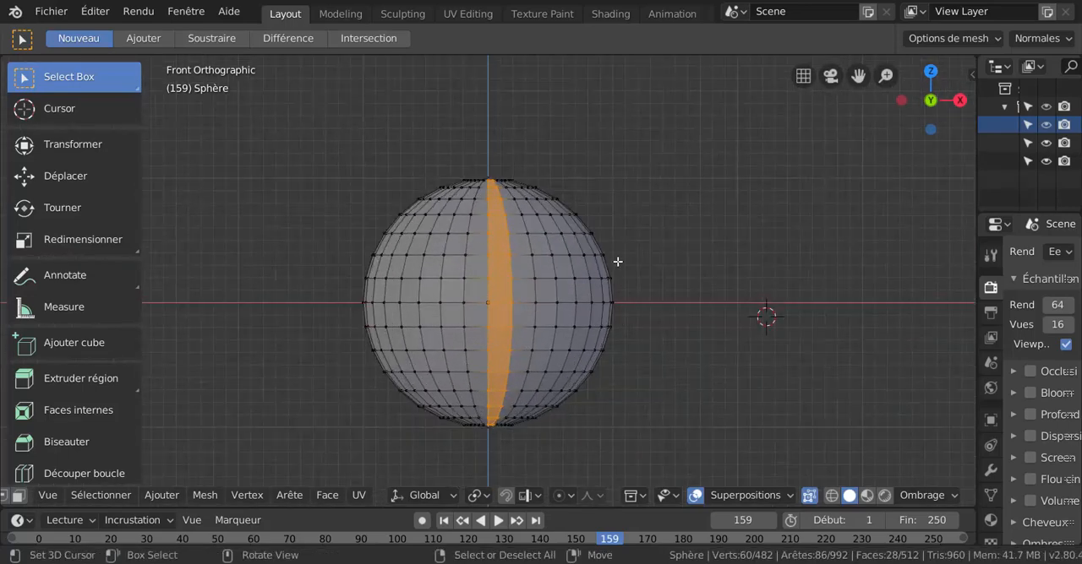
pyautogui.moveTo(686, 290); pyautogui.dragTo(638, 316, button='middle')
pyautogui.scroll(2, 630, 324)
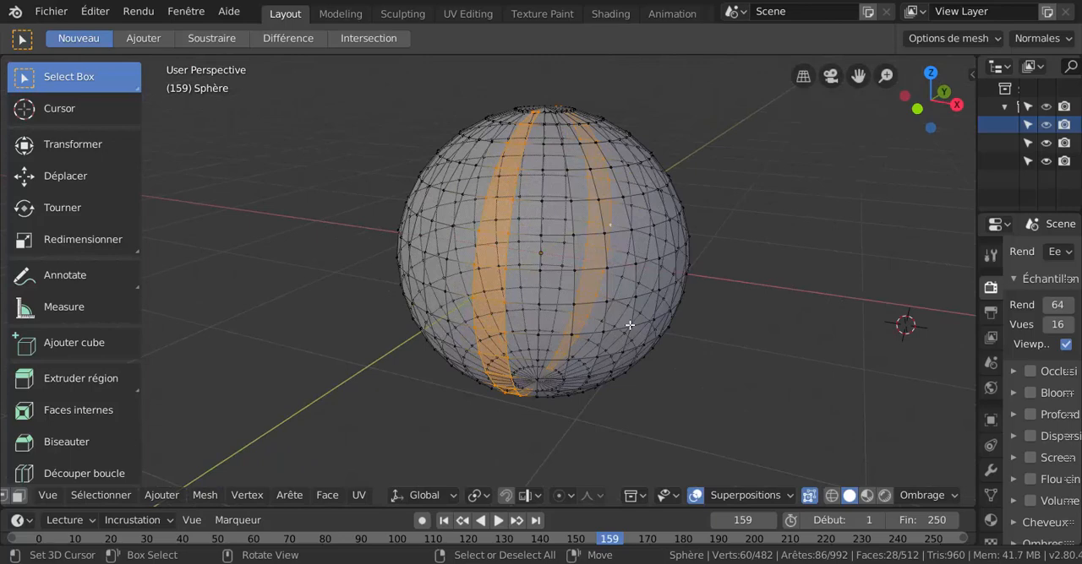
# Turn X-ray off and return to the front view of the sphere.
pyautogui.click(809, 495)
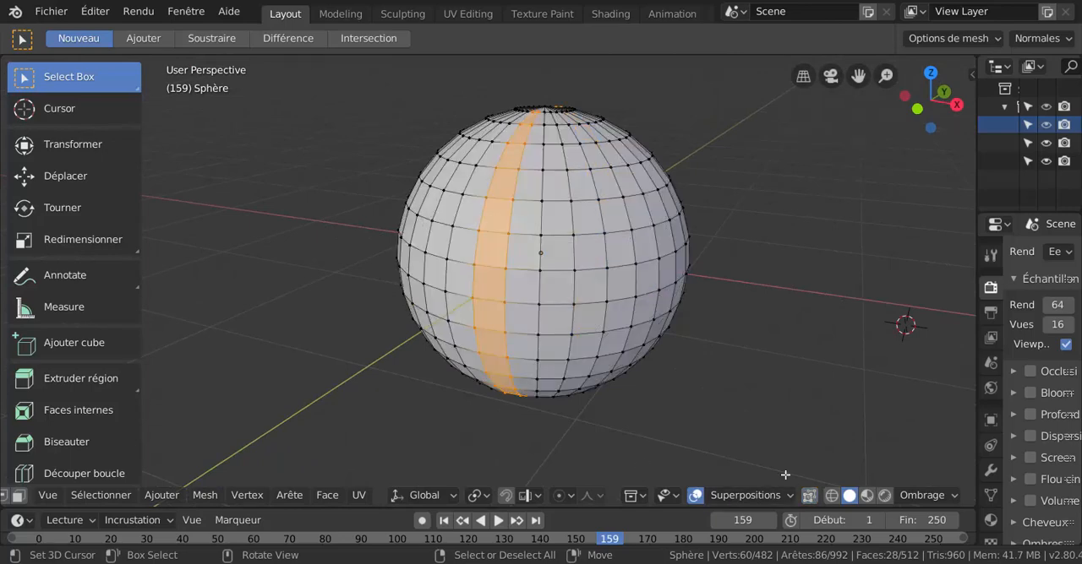
pyautogui.moveTo(649, 384); pyautogui.dragTo(641, 366, button='middle')
pyautogui.press('KP_1')
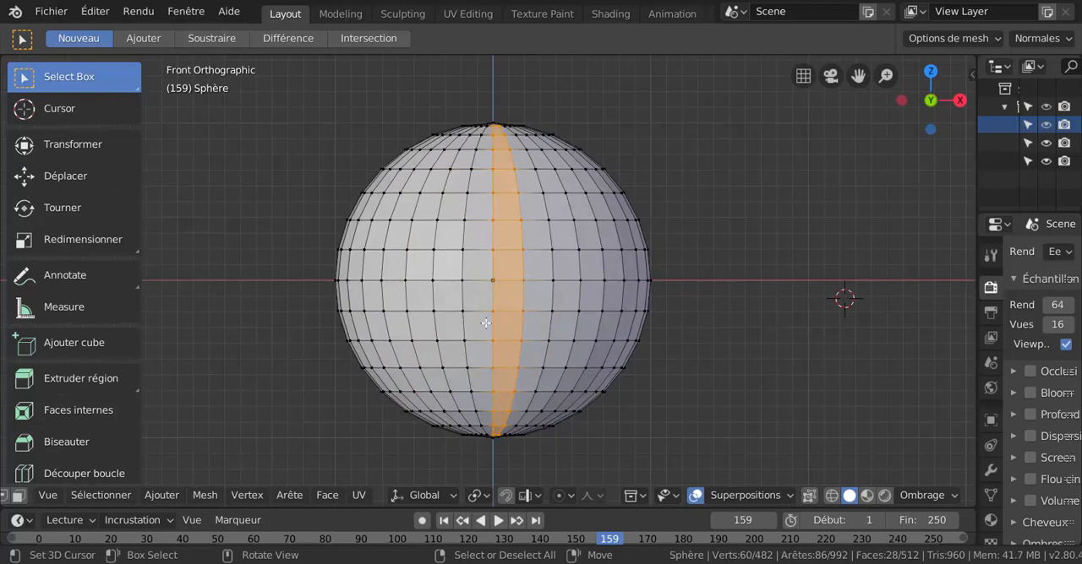
# Pick the shortest path from the equator vertex three columns left of centre to the vertex two rows up and two columns right of centre, without region fill.
pyautogui.click(402, 279)
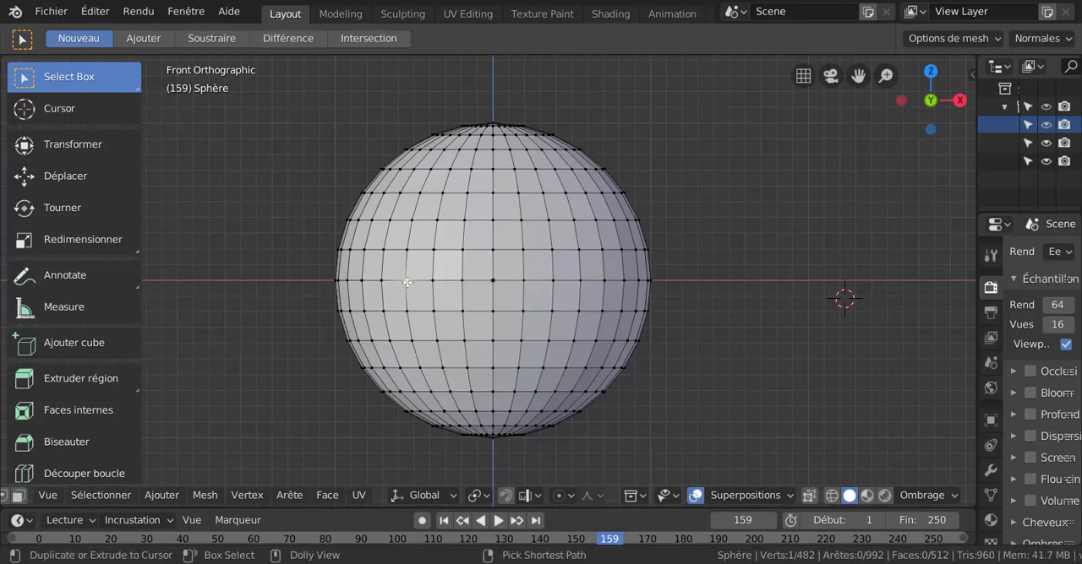
pyautogui.keyDown('ctrl'); pyautogui.keyDown('shift'); pyautogui.click(551, 223); pyautogui.keyUp('shift'); pyautogui.keyUp('ctrl')
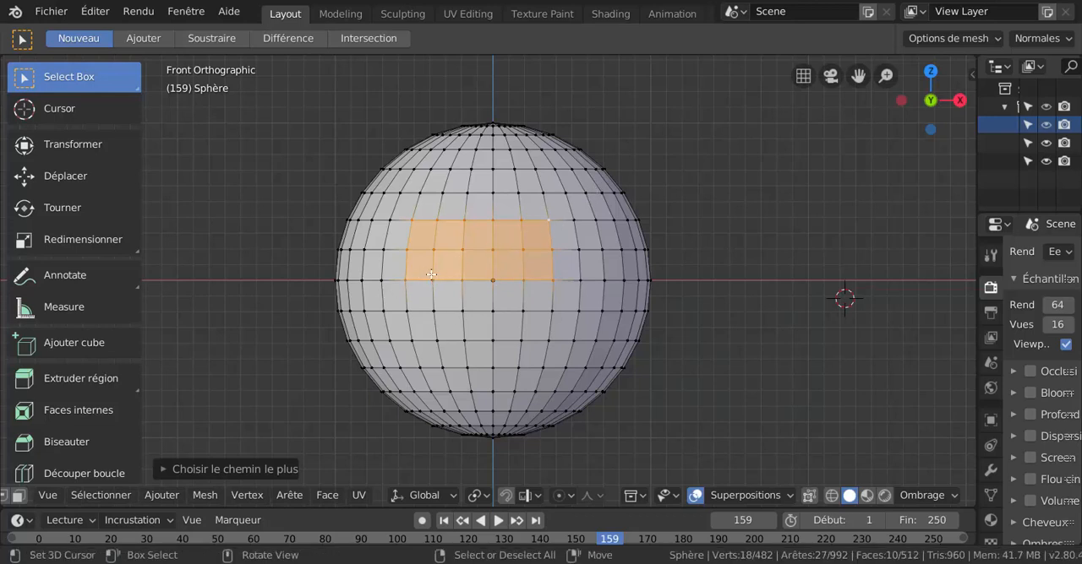
pyautogui.click(213, 469)
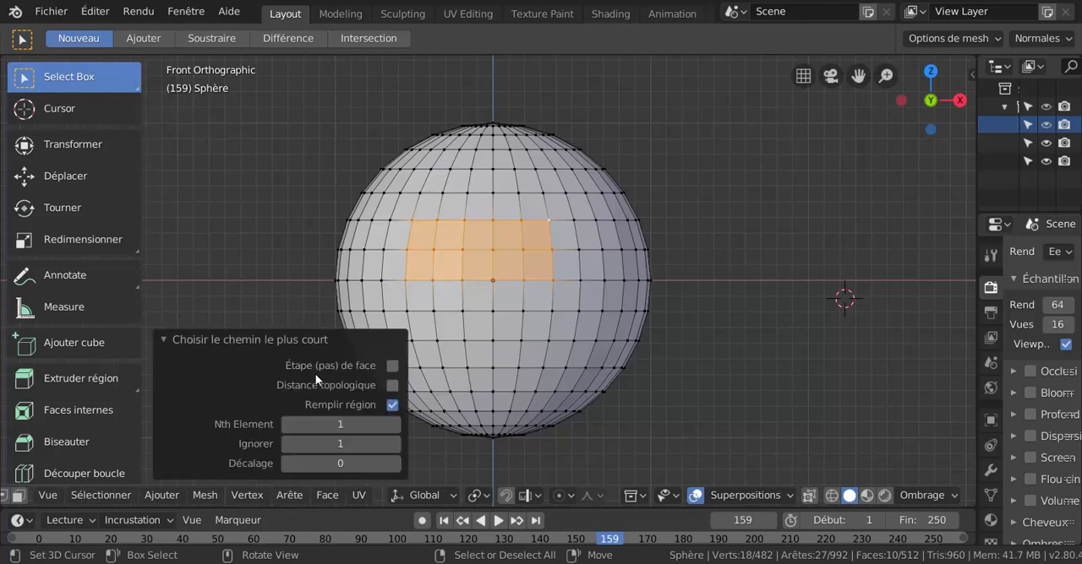
pyautogui.click(392, 404)
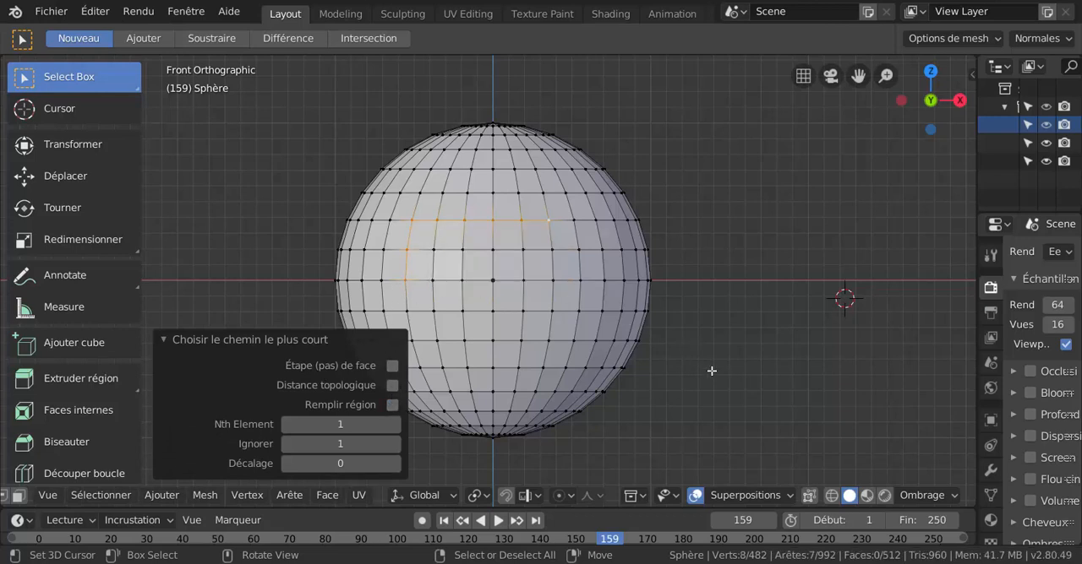
# In wireframe display, try topological distance and region fill on the path, leaving only face stepping enabled.
pyautogui.press('z')
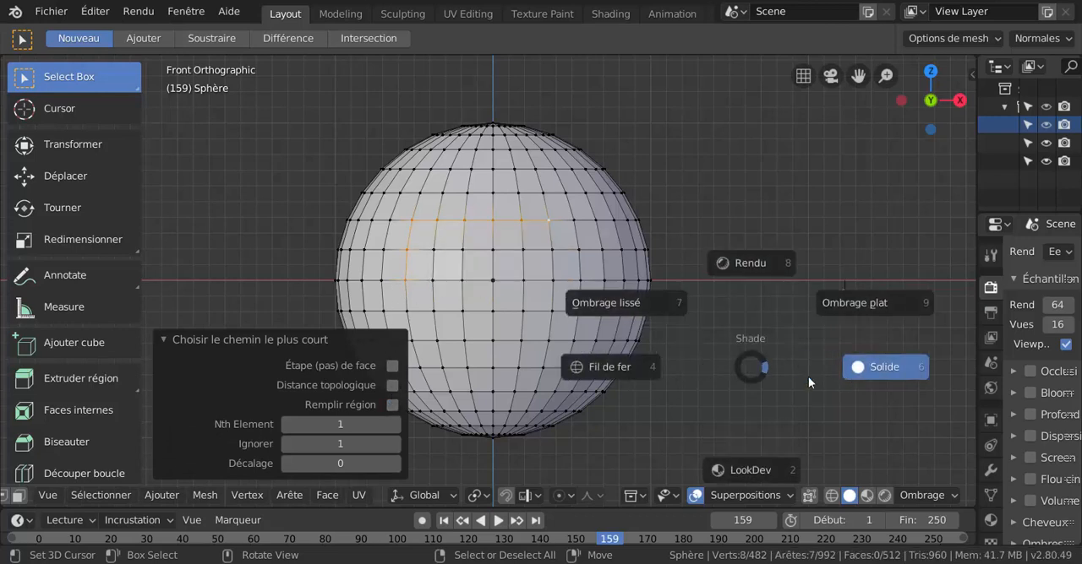
pyautogui.click(638, 370)
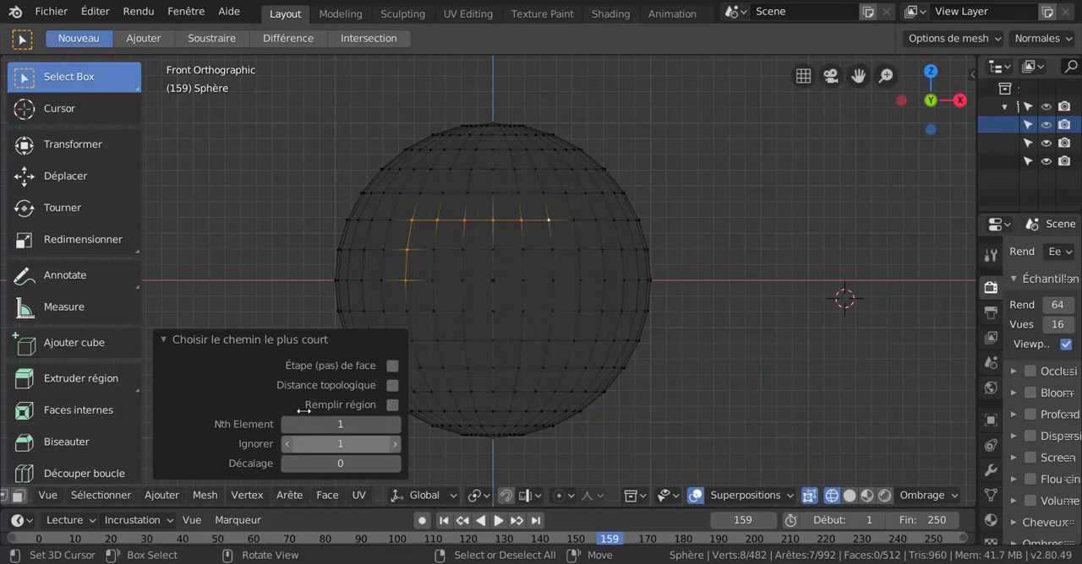
pyautogui.click(393, 386)
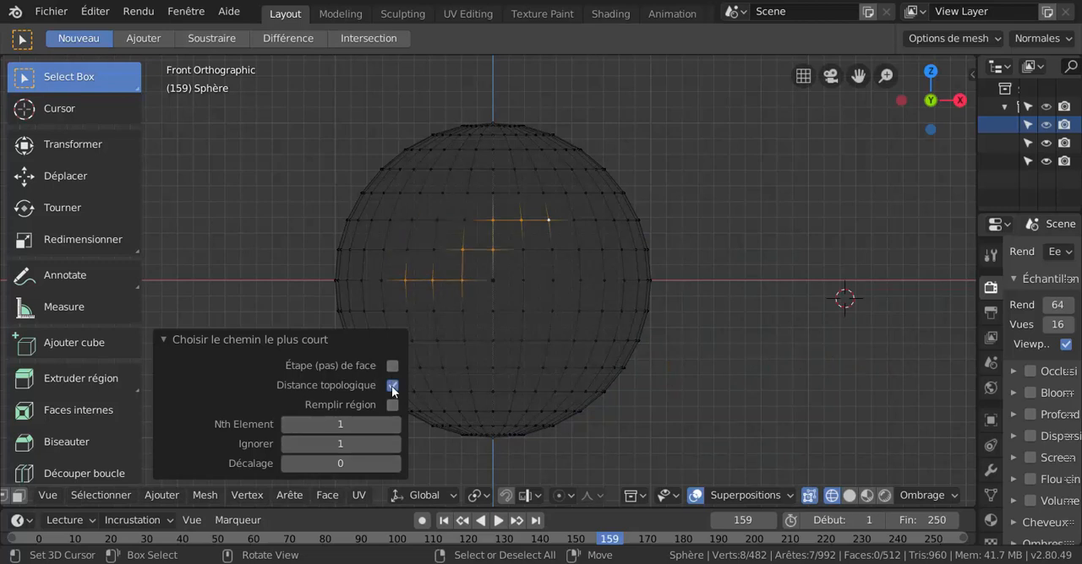
pyautogui.click(391, 405)
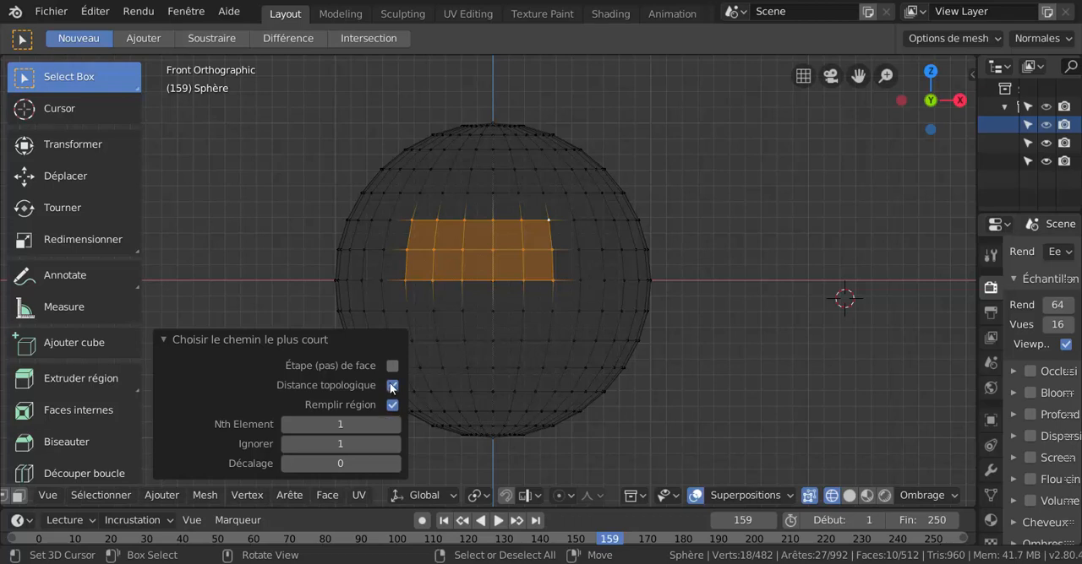
pyautogui.click(392, 366)
pyautogui.click(392, 404)
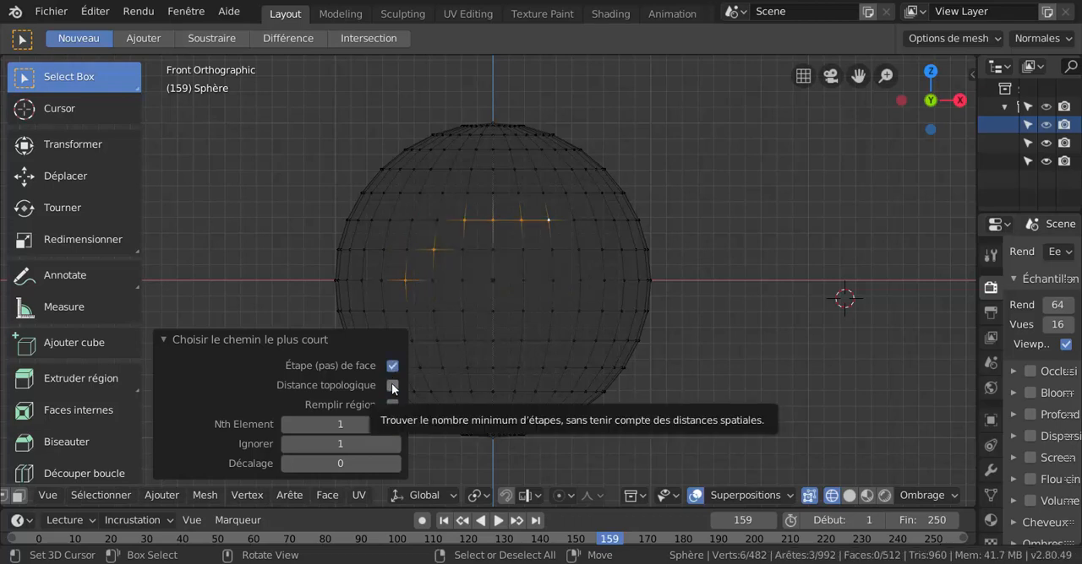
# In solid display, path-select from one row below the equator, two columns left of centre, to three rows above, two columns right, without face stepping or fill.
pyautogui.click(437, 311)
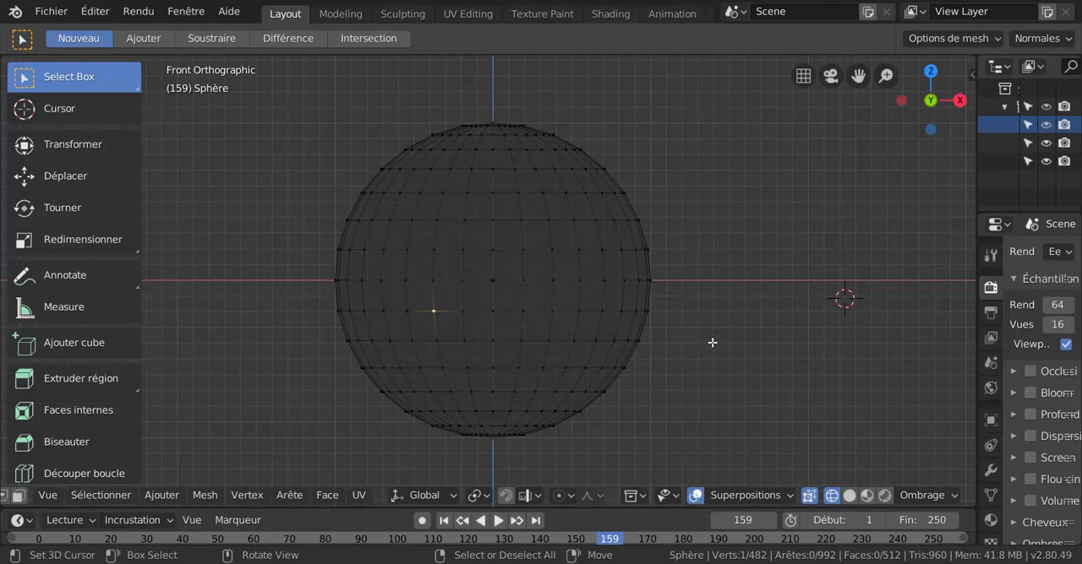
pyautogui.press('z')
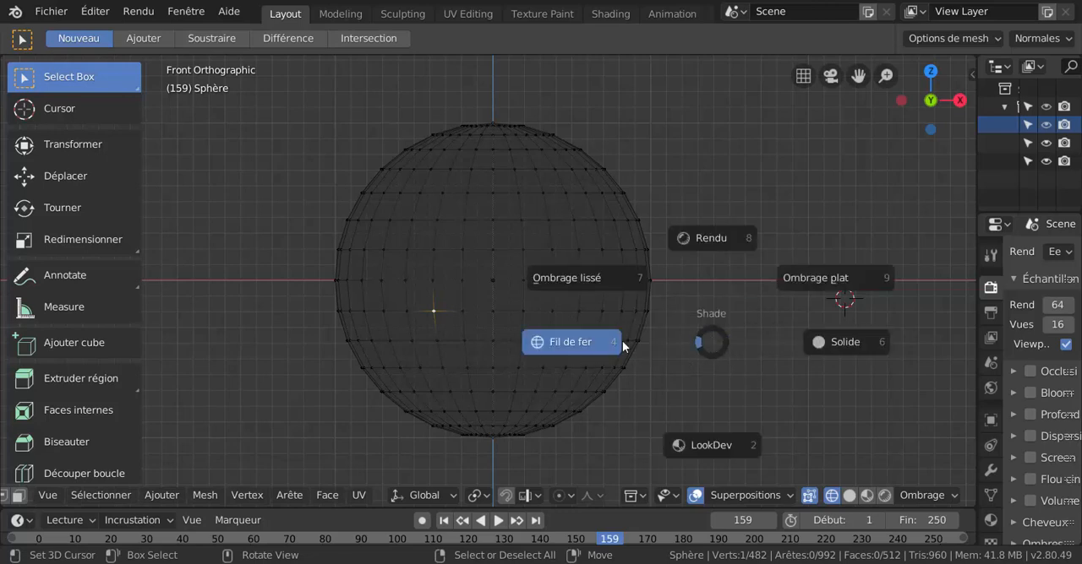
pyautogui.click(845, 342)
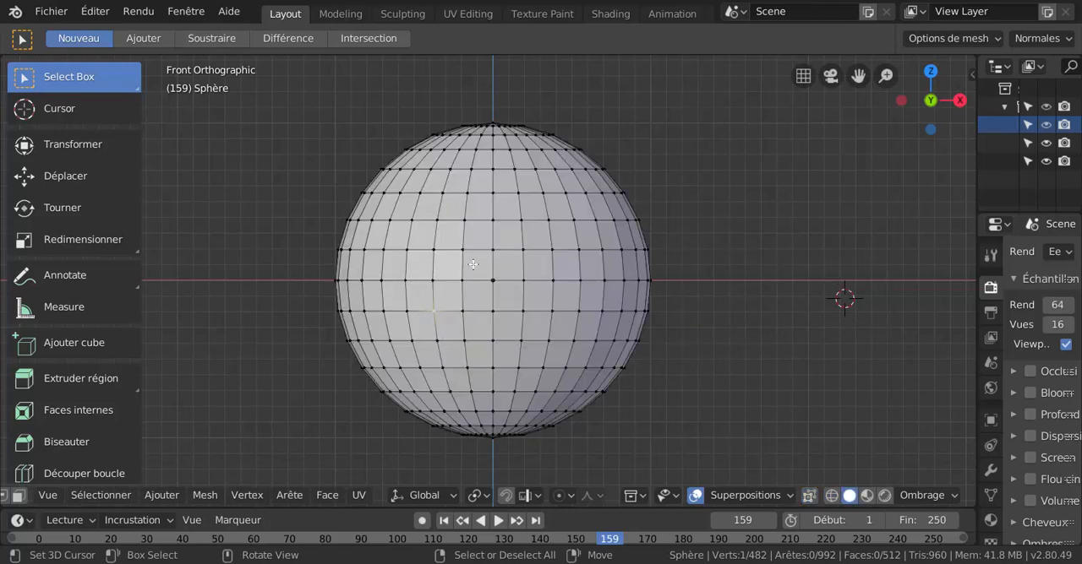
pyautogui.keyDown('ctrl'); pyautogui.keyDown('shift'); pyautogui.click(547, 192); pyautogui.keyUp('shift'); pyautogui.keyUp('ctrl')
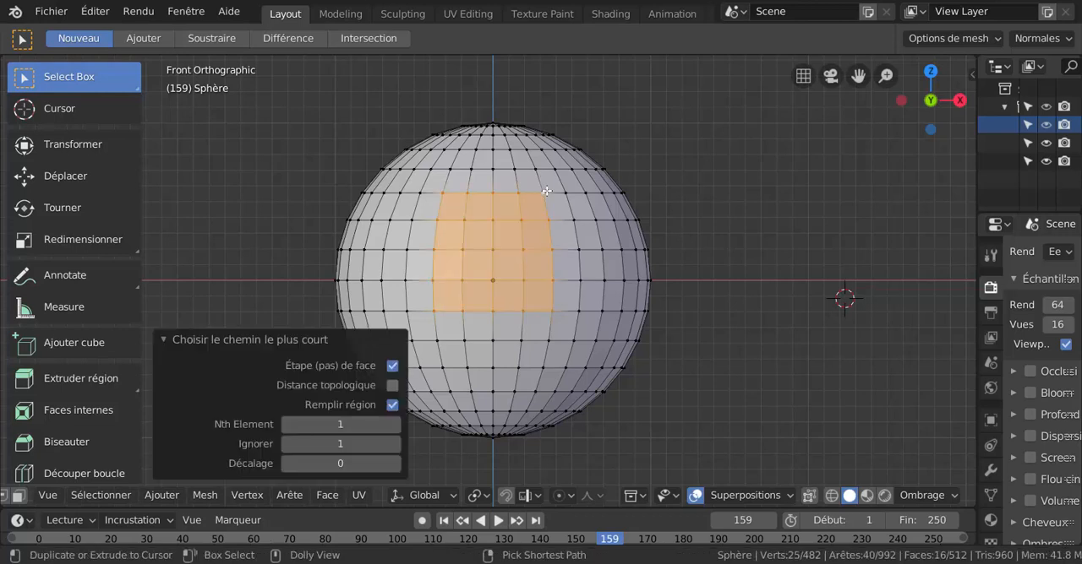
pyautogui.click(392, 366)
pyautogui.click(391, 405)
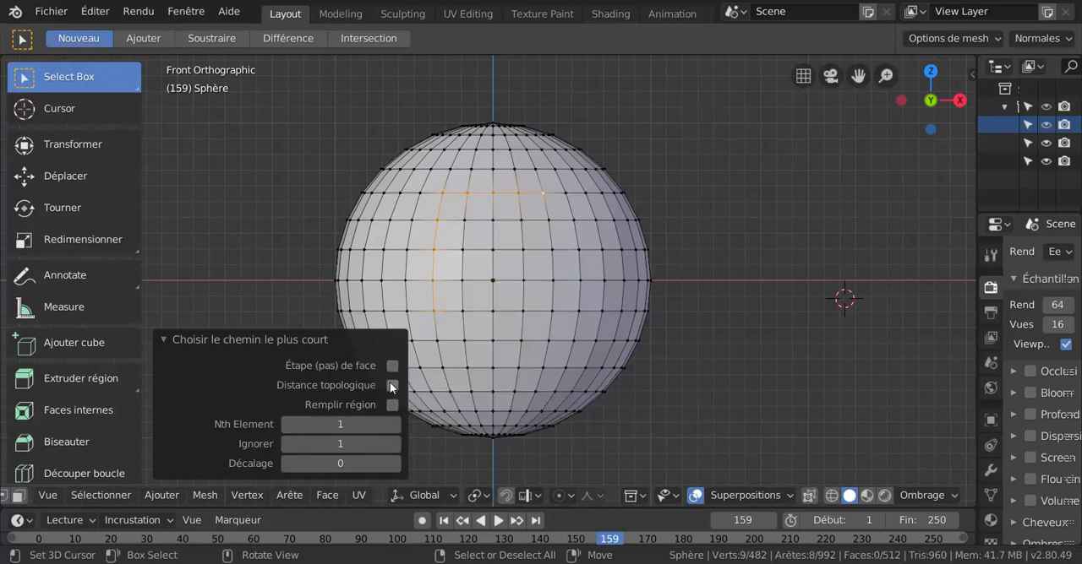
# Compare the path with topological distance and region fill by switching each option on and back off.
pyautogui.click(391, 385)
pyautogui.click(391, 386)
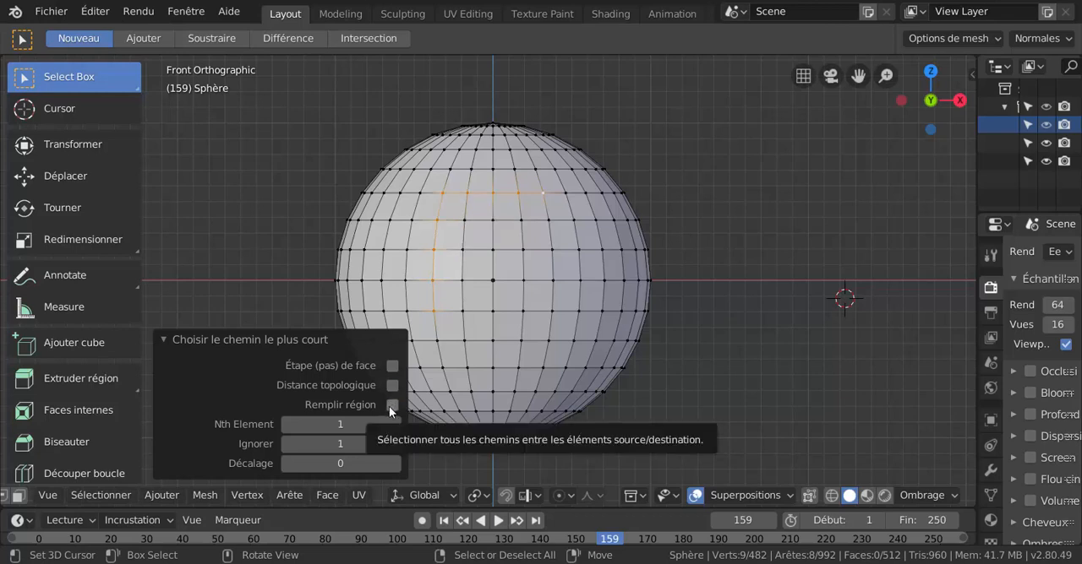
pyautogui.click(390, 406)
pyautogui.click(389, 406)
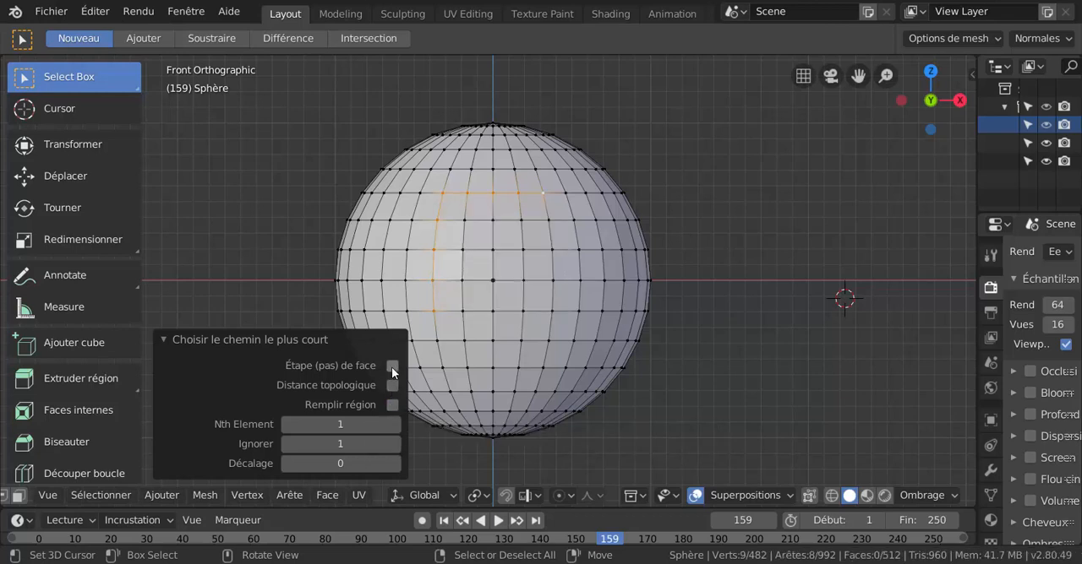
# Enable face stepping for the shortest path and show the sphere in wireframe display.
pyautogui.click(391, 365)
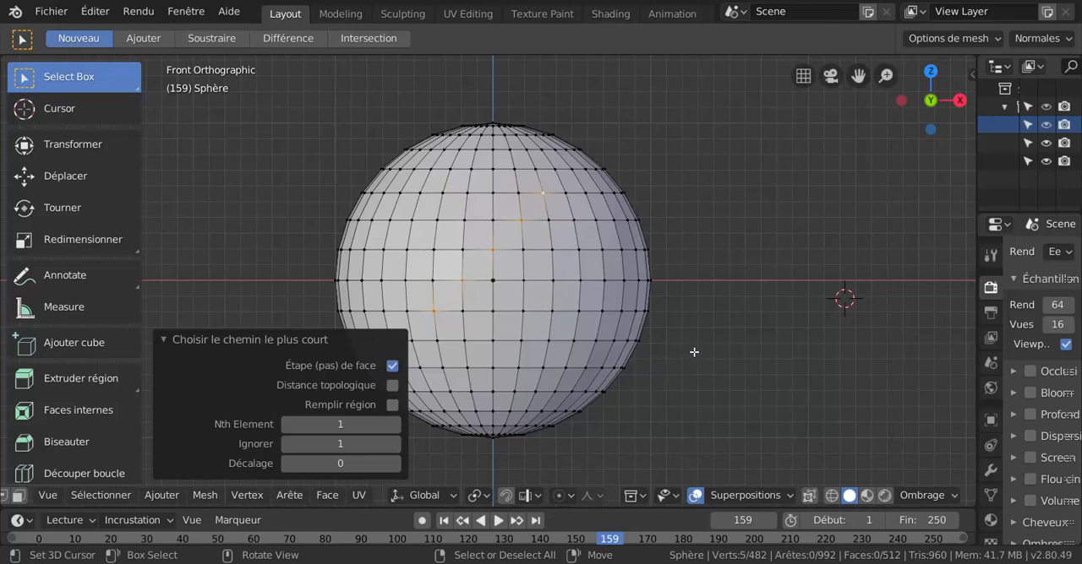
pyautogui.hotkey('alt', 'z')
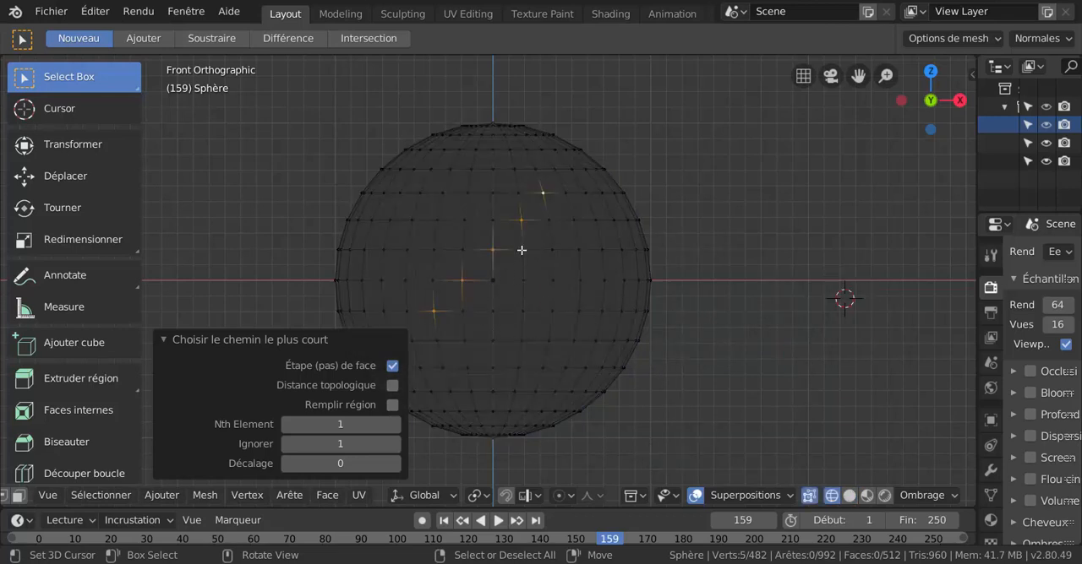
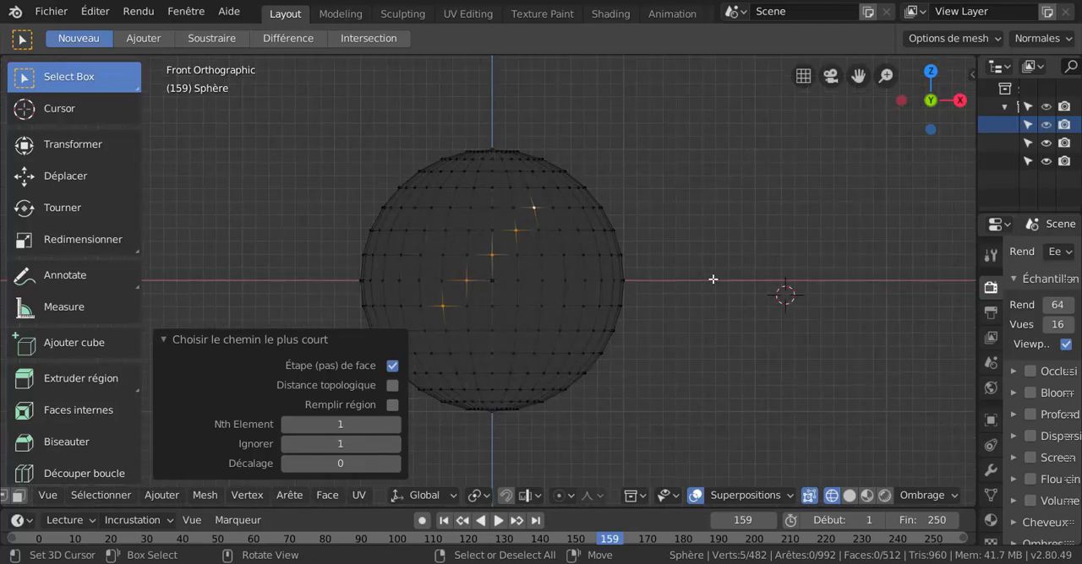
# Show the sphere in solid display and collapse the shortest-path options.
pyautogui.scroll(-1, 705, 302)
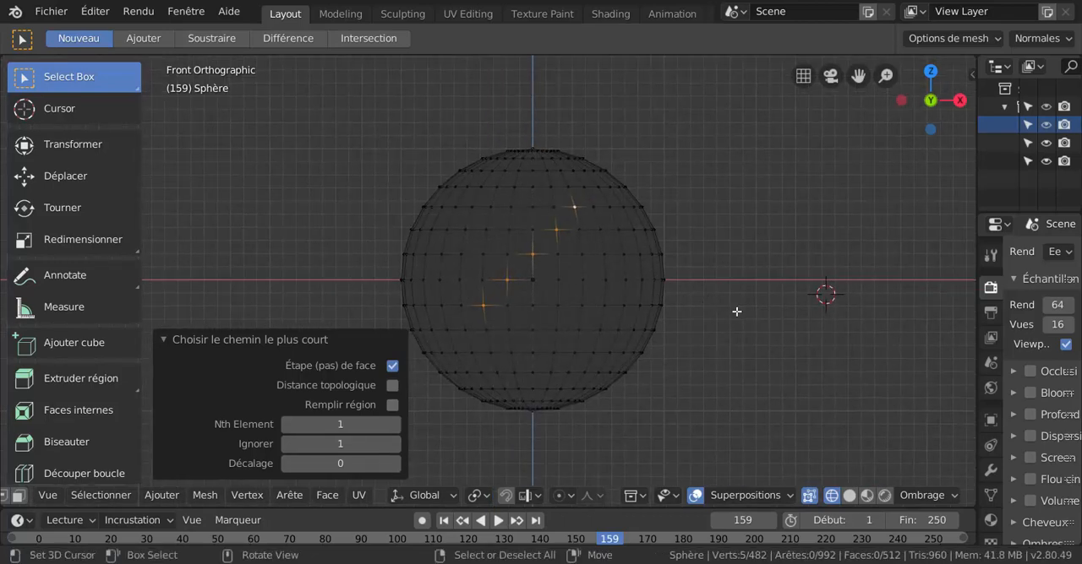
pyautogui.press('z')
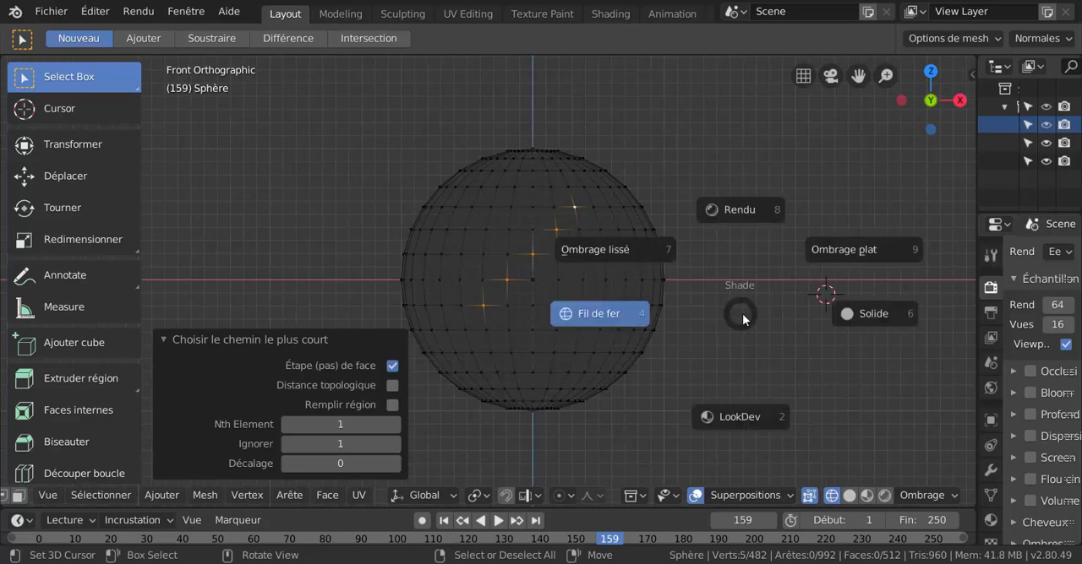
pyautogui.click(871, 318)
pyautogui.moveTo(604, 313); pyautogui.dragTo(579, 380, button='middle')
pyautogui.scroll(2, 600, 334)
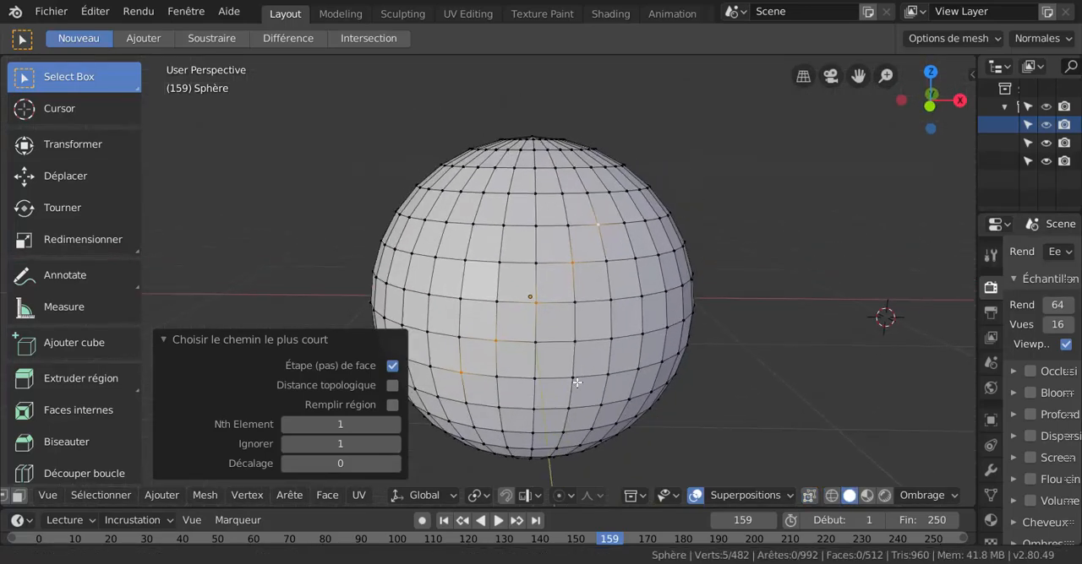
pyautogui.scroll(1, 571, 366)
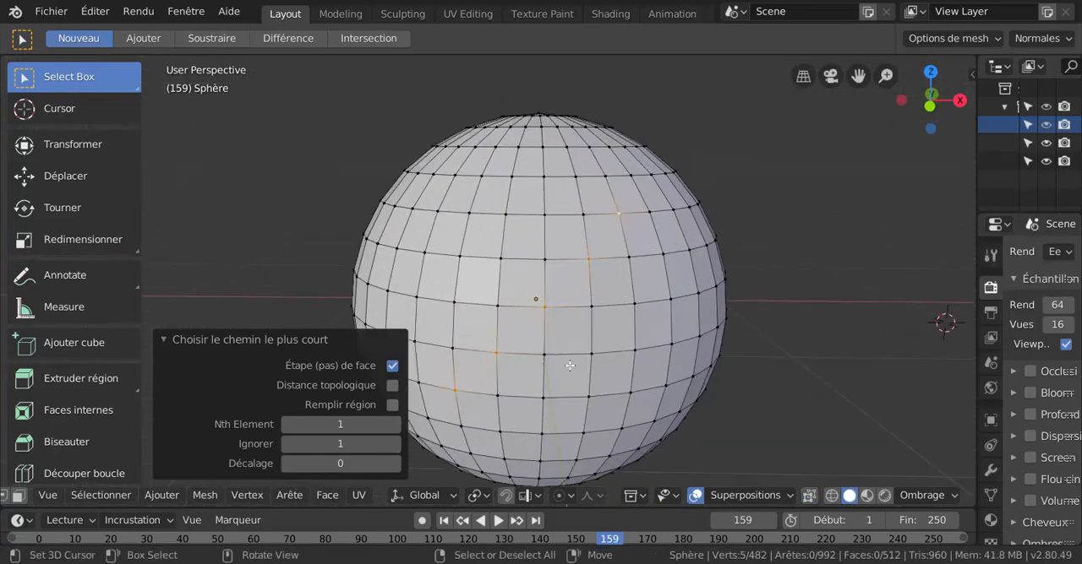
pyautogui.click(163, 339)
pyautogui.scroll(-2, 579, 304)
pyautogui.keyDown('shift'); pyautogui.moveTo(586, 276); pyautogui.dragTo(571, 294, button='middle'); pyautogui.keyUp('shift')
pyautogui.scroll(2, 598, 290)
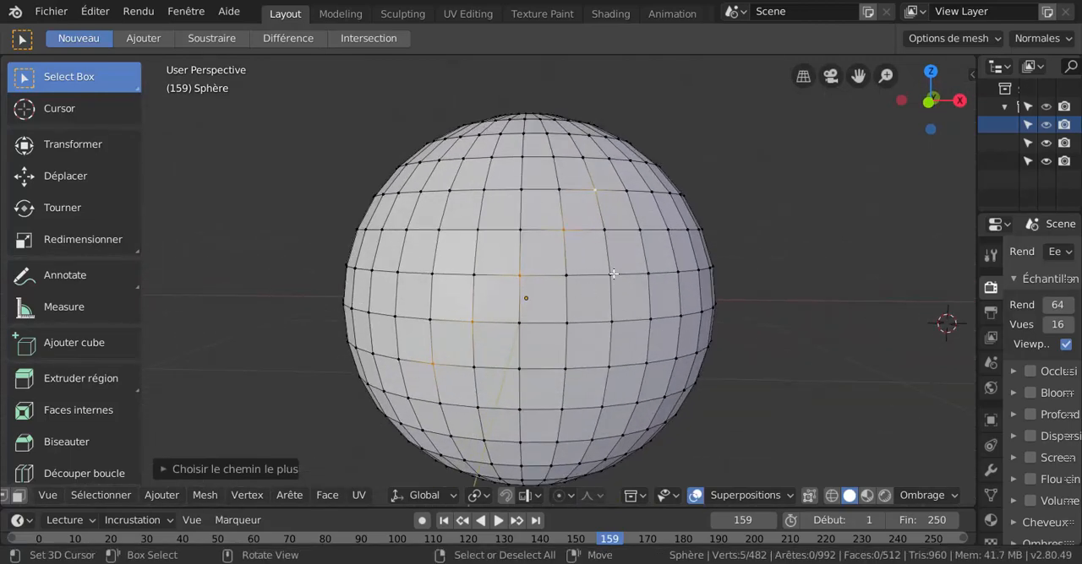
# Return to the front view and deselect the vertex path on the sphere.
pyautogui.press('KP_1')
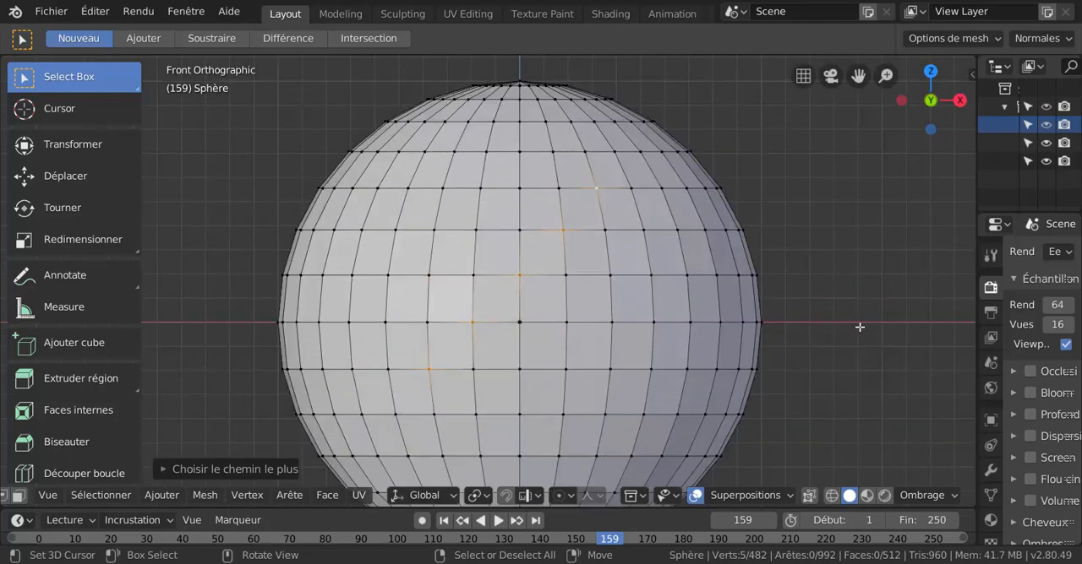
pyautogui.scroll(-1, 857, 258)
pyautogui.keyDown('shift'); pyautogui.moveTo(736, 271); pyautogui.dragTo(732, 258, button='middle'); pyautogui.keyUp('shift')
pyautogui.rightClick(772, 236)
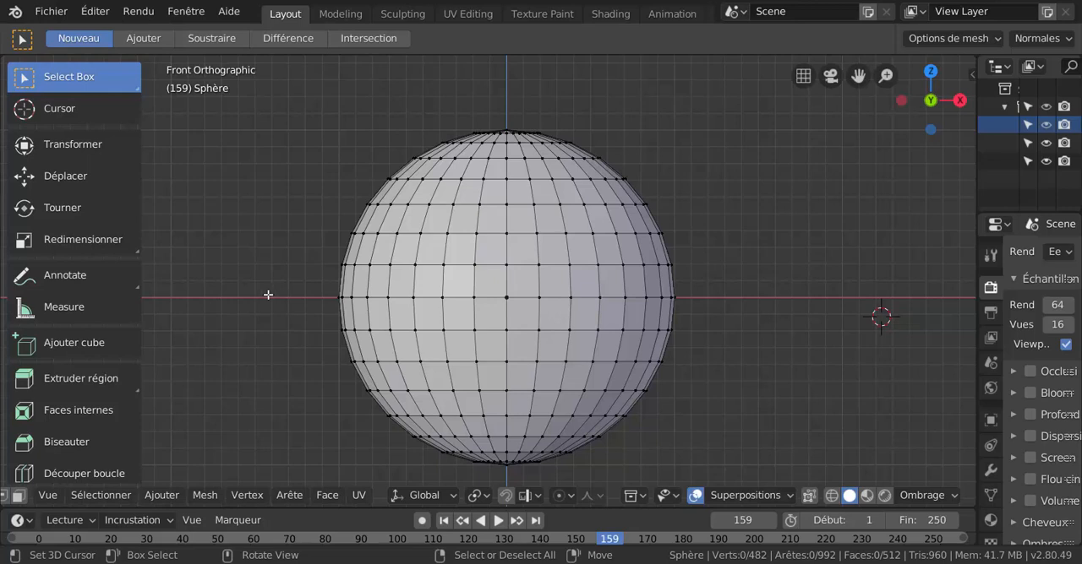
# Switch to edge selection and loop-select the vertical meridian two columns right of the sphere's centre.
pyautogui.press('2')
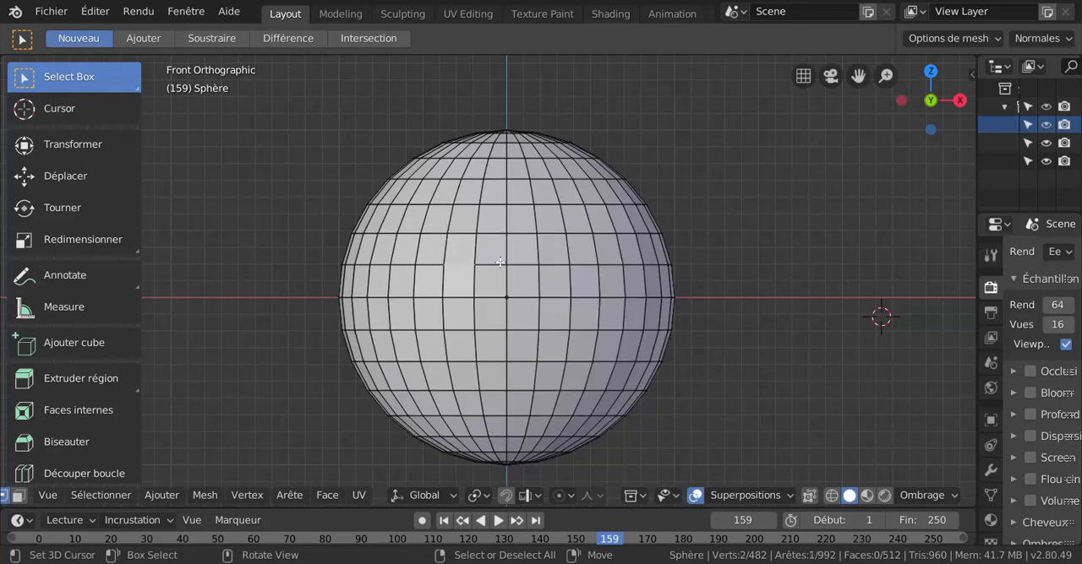
pyautogui.click(552, 233)
pyautogui.scroll(1, 554, 280)
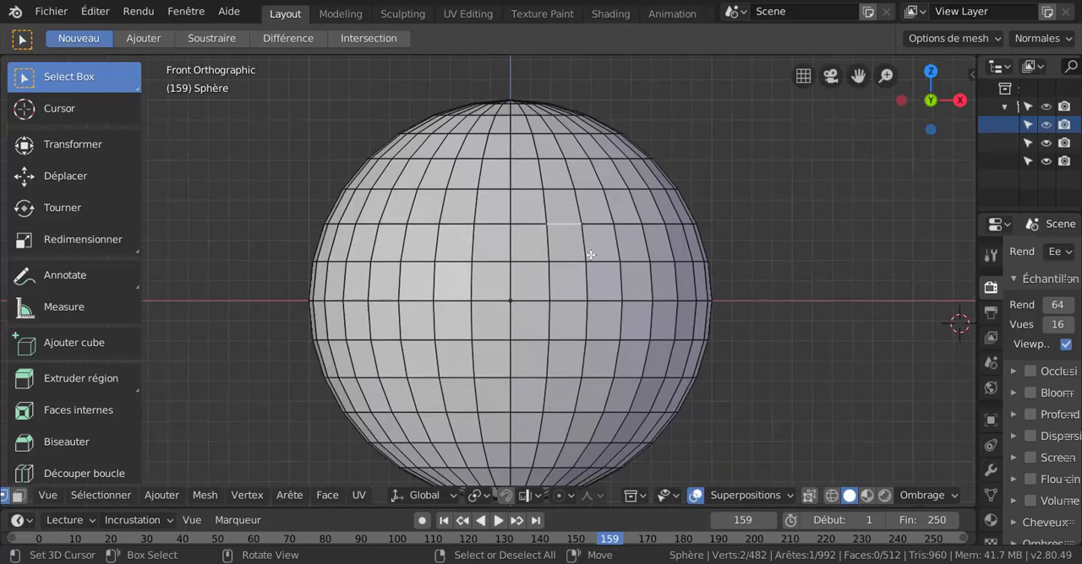
pyautogui.keyDown('alt'); pyautogui.click(584, 239); pyautogui.keyUp('alt')
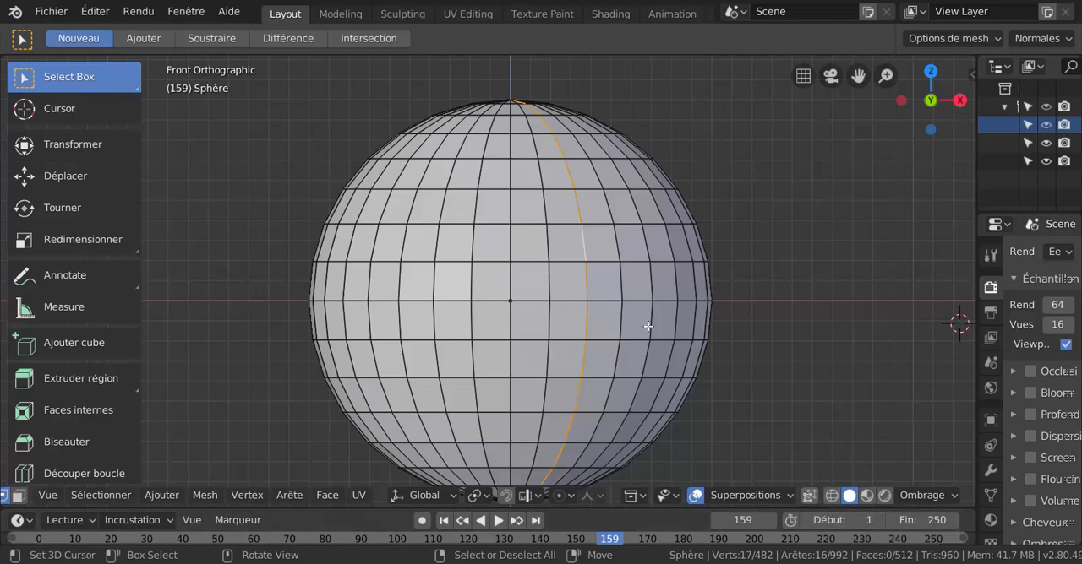
# Enable X-ray, loop-select the meridian two columns right of centre again, and inspect it from above.
pyautogui.click(807, 498)
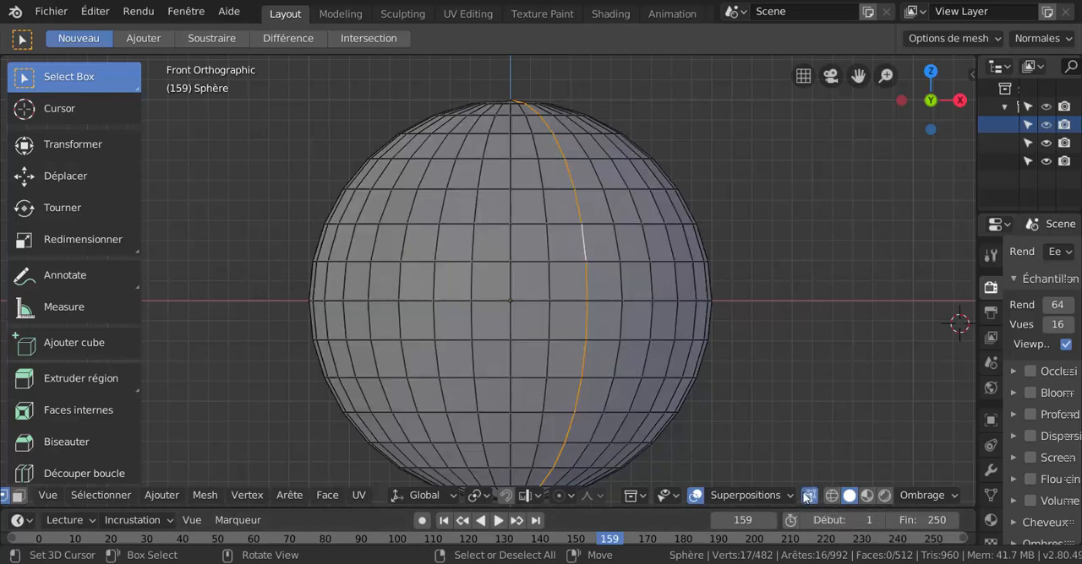
pyautogui.keyDown('alt'); pyautogui.click(586, 285); pyautogui.keyUp('alt')
pyautogui.scroll(-3, 620, 326)
pyautogui.moveTo(620, 326); pyautogui.dragTo(722, 431, button='middle')
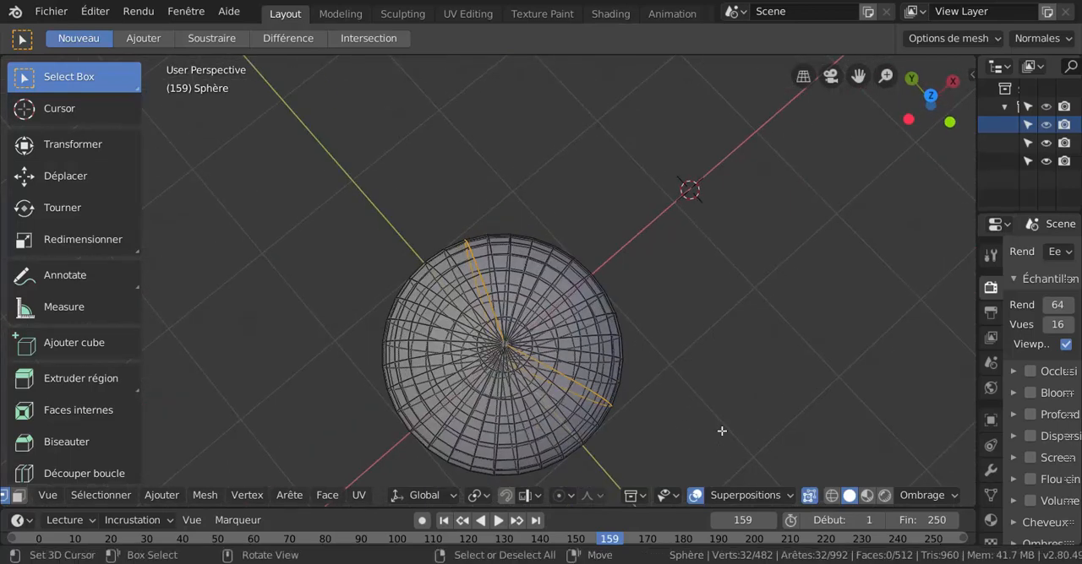
pyautogui.press('KP_1')
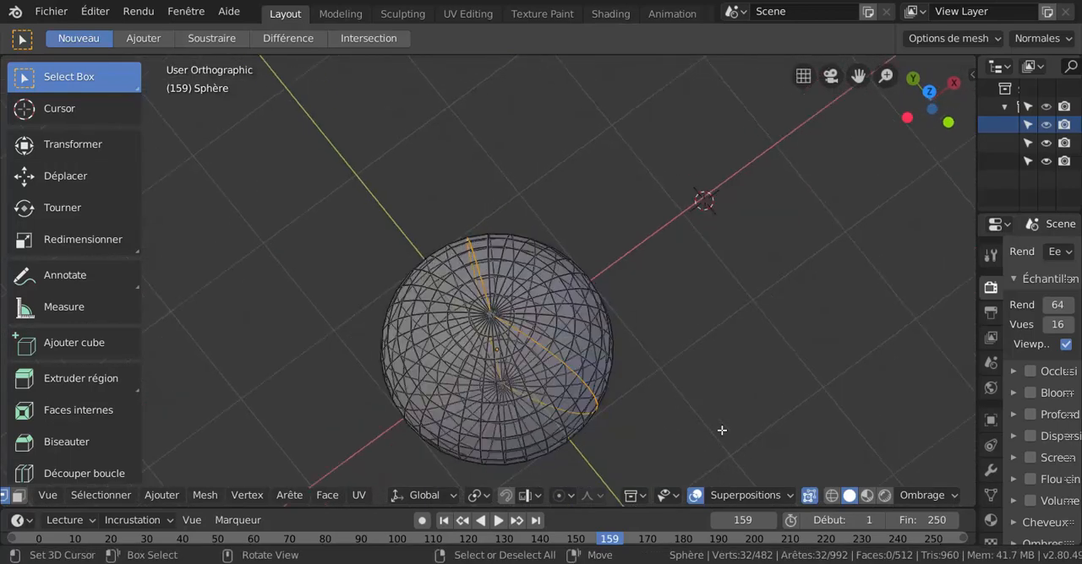
# Disable X-ray and loop-select the sphere's equator edges in front view.
pyautogui.click(809, 496)
pyautogui.scroll(2, 601, 387)
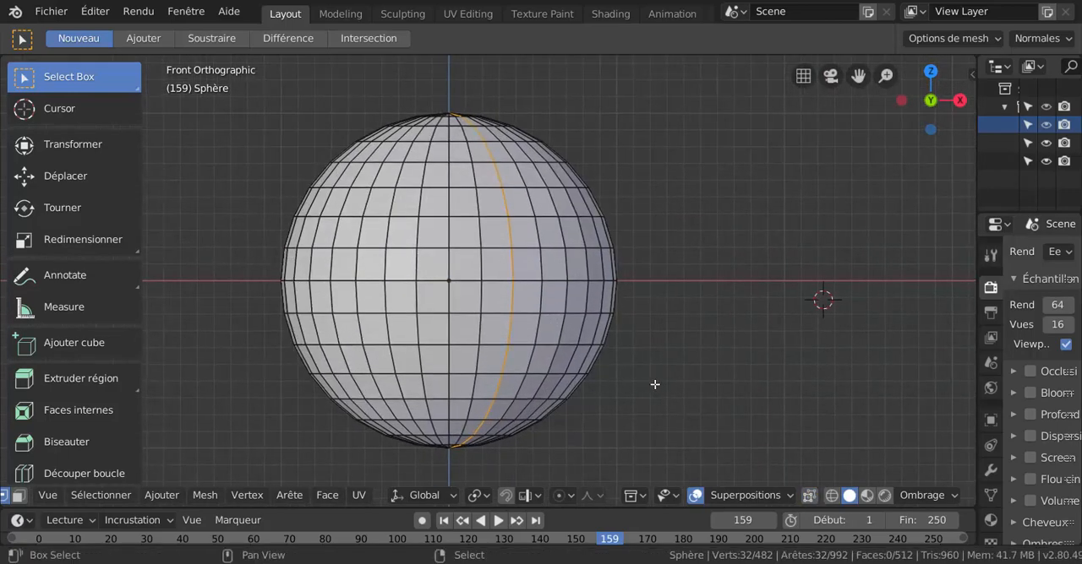
pyautogui.keyDown('alt'); pyautogui.click(465, 282); pyautogui.keyUp('alt')
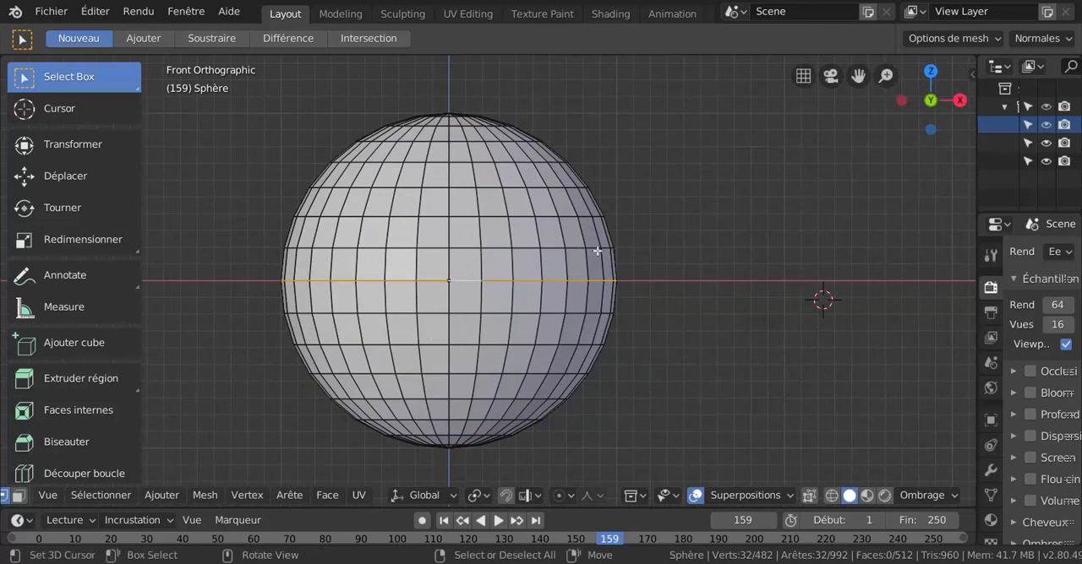
pyautogui.keyDown('shift'); pyautogui.moveTo(605, 324); pyautogui.dragTo(684, 324, button='middle'); pyautogui.keyUp('shift')
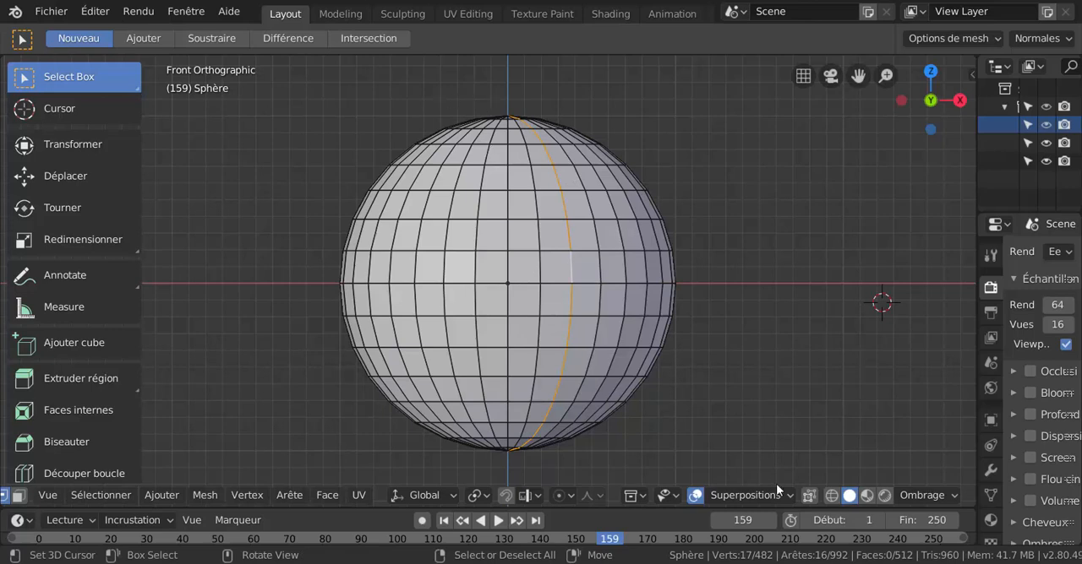
# Clear the selection, repeatedly loop-select the meridian two columns right of centre from just above the equator, and deselect it.
pyautogui.hotkey('alt', 'a')
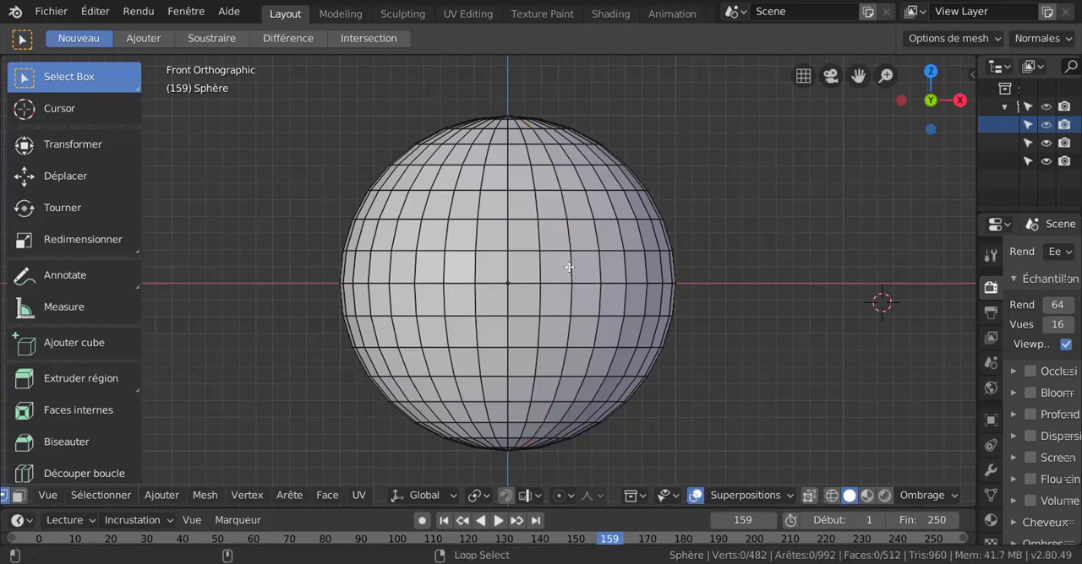
pyautogui.keyDown('alt'); pyautogui.rightClick(568, 267); pyautogui.keyUp('alt')
pyautogui.keyDown('alt'); pyautogui.keyDown('shift'); pyautogui.rightClick(571, 265); pyautogui.keyUp('shift'); pyautogui.keyUp('alt')
pyautogui.keyDown('alt'); pyautogui.keyDown('shift'); pyautogui.rightClick(571, 266); pyautogui.keyUp('shift'); pyautogui.keyUp('alt')
pyautogui.keyDown('alt'); pyautogui.keyDown('shift'); pyautogui.rightClick(571, 266); pyautogui.keyUp('shift'); pyautogui.keyUp('alt')
pyautogui.keyDown('alt'); pyautogui.keyDown('shift'); pyautogui.rightClick(571, 265); pyautogui.keyUp('shift'); pyautogui.keyUp('alt')
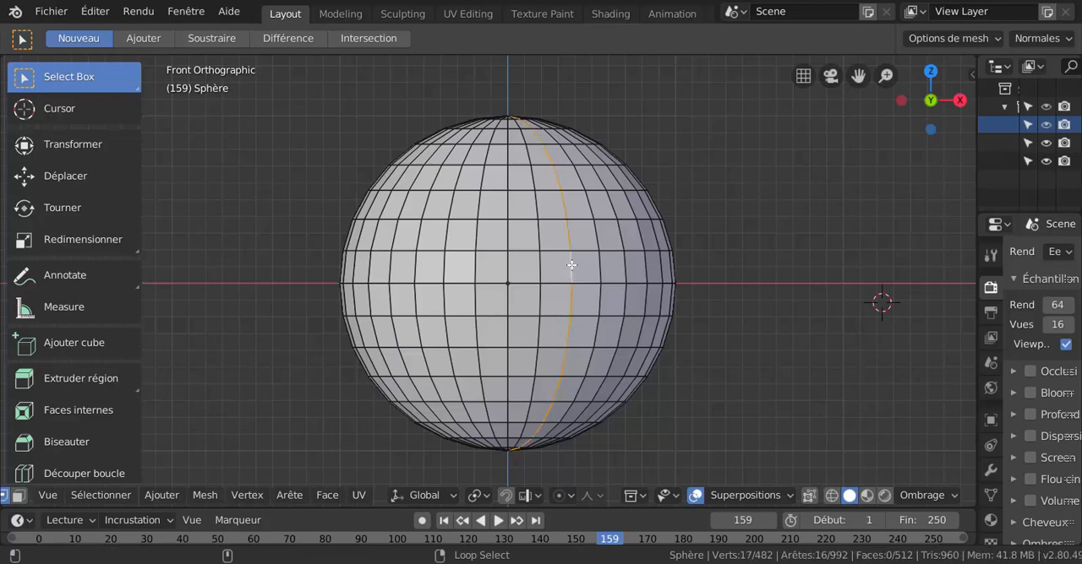
pyautogui.keyDown('alt'); pyautogui.keyDown('shift'); pyautogui.rightClick(571, 265); pyautogui.keyUp('shift'); pyautogui.keyUp('alt')
pyautogui.keyDown('alt'); pyautogui.keyDown('shift'); pyautogui.rightClick(571, 265); pyautogui.keyUp('shift'); pyautogui.keyUp('alt')
pyautogui.keyDown('alt'); pyautogui.keyDown('shift'); pyautogui.rightClick(571, 265); pyautogui.keyUp('shift'); pyautogui.keyUp('alt')
pyautogui.keyDown('alt'); pyautogui.keyDown('shift'); pyautogui.rightClick(571, 265); pyautogui.keyUp('shift'); pyautogui.keyUp('alt')
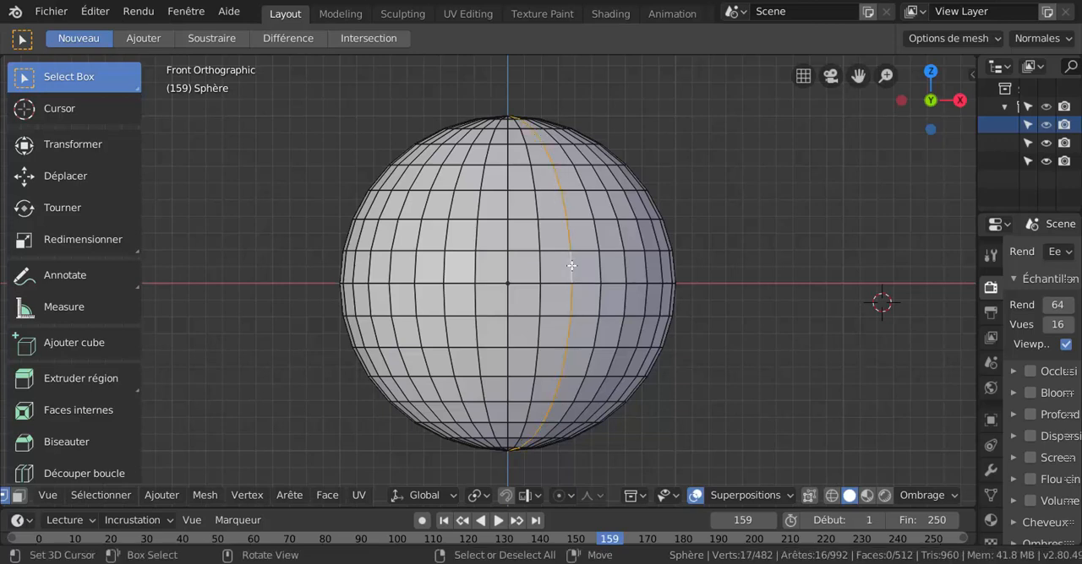
pyautogui.keyDown('alt'); pyautogui.keyDown('shift'); pyautogui.rightClick(564, 289); pyautogui.keyUp('shift'); pyautogui.keyUp('alt')
pyautogui.keyDown('alt'); pyautogui.keyDown('shift'); pyautogui.rightClick(575, 267); pyautogui.keyUp('shift'); pyautogui.keyUp('alt')
pyautogui.rightClick(780, 276)
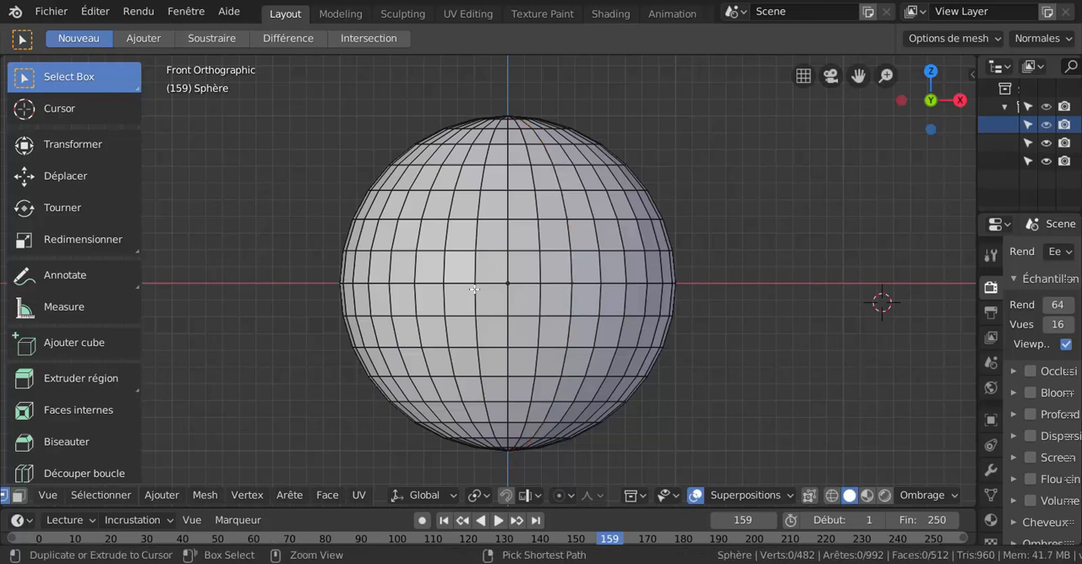
# Select edge rings of vertical edges in the first row above, second row below and third row above the equator.
pyautogui.keyDown('ctrl'); pyautogui.rightClick(537, 270); pyautogui.keyUp('ctrl')
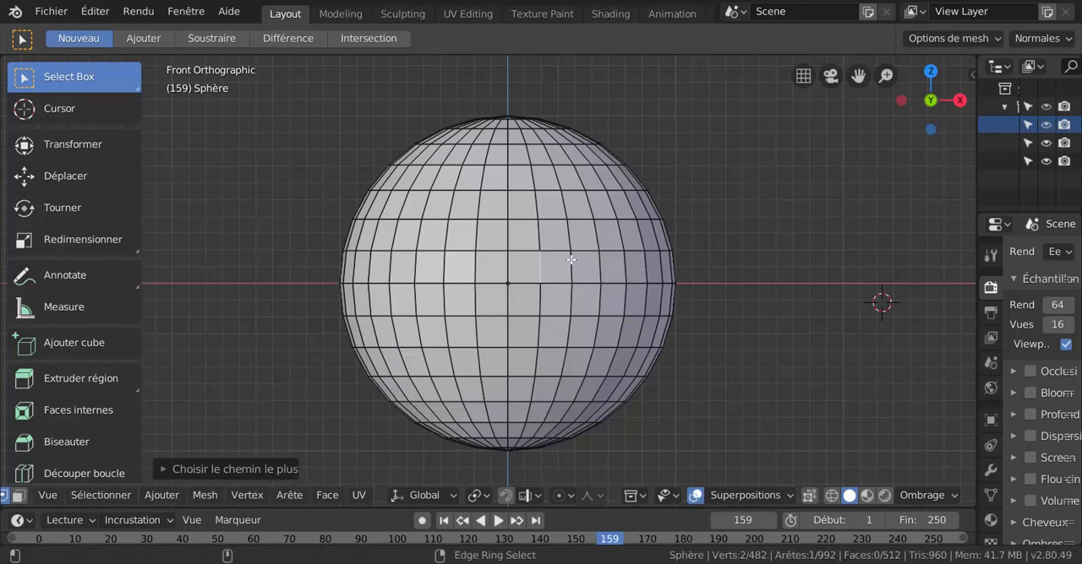
pyautogui.keyDown('ctrl'); pyautogui.keyDown('alt'); pyautogui.rightClick(563, 266); pyautogui.keyUp('alt'); pyautogui.keyUp('ctrl')
pyautogui.scroll(2, 529, 284)
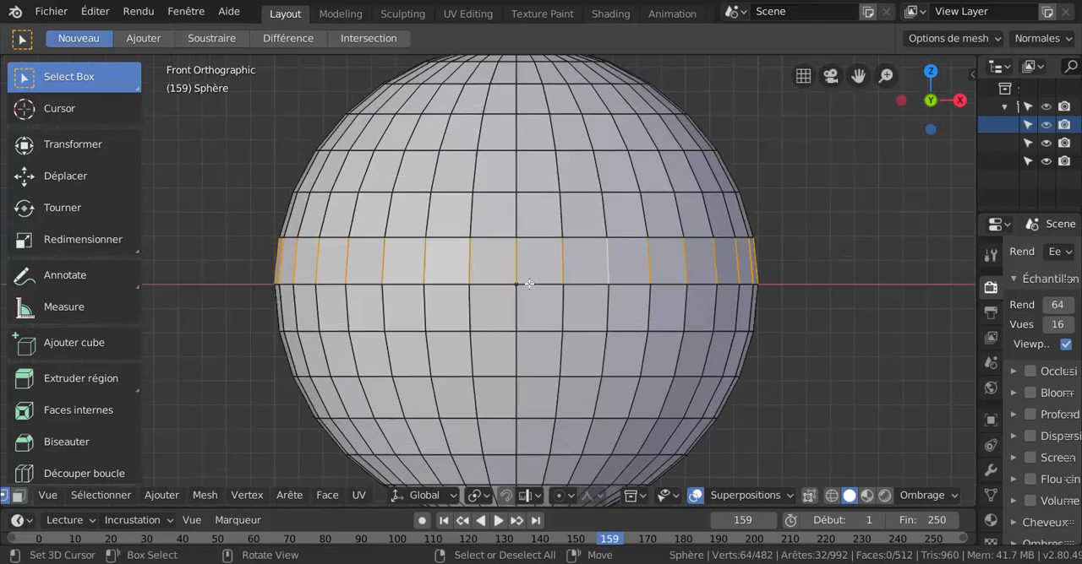
pyautogui.keyDown('ctrl'); pyautogui.keyDown('alt'); pyautogui.keyDown('shift'); pyautogui.rightClick(600, 356); pyautogui.keyUp('shift'); pyautogui.keyUp('alt'); pyautogui.keyUp('ctrl')
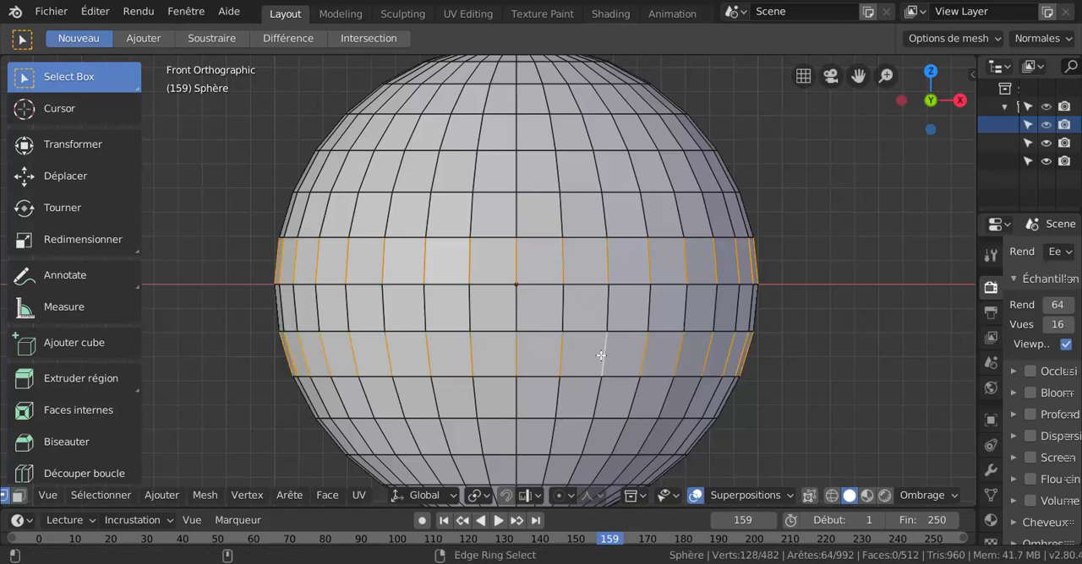
pyautogui.keyDown('ctrl'); pyautogui.keyDown('alt'); pyautogui.keyDown('shift'); pyautogui.rightClick(596, 173); pyautogui.keyUp('shift'); pyautogui.keyUp('alt'); pyautogui.keyUp('ctrl')
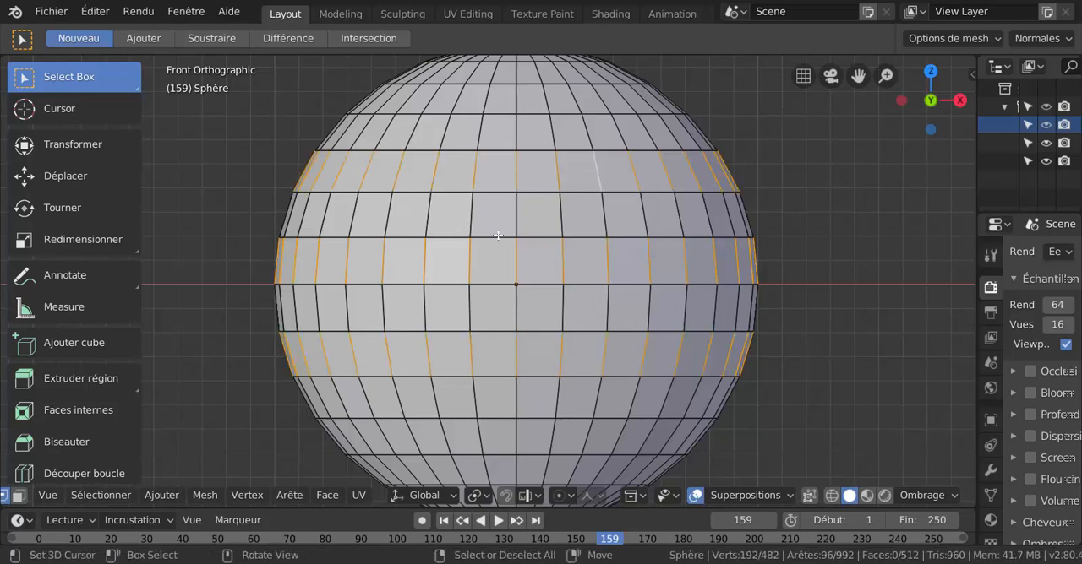
# Add the ring of horizontal edges in the column just right of centre, and deselect everything.
pyautogui.keyDown('ctrl'); pyautogui.keyDown('alt'); pyautogui.keyDown('shift'); pyautogui.rightClick(536, 210); pyautogui.keyUp('shift'); pyautogui.keyUp('alt'); pyautogui.keyUp('ctrl')
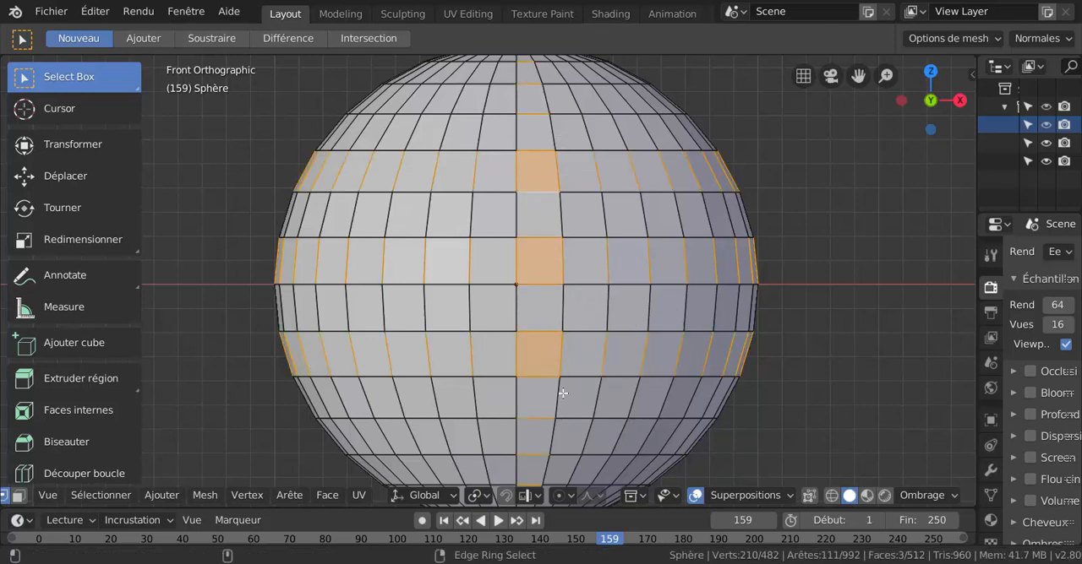
pyautogui.scroll(-1, 566, 393)
pyautogui.hotkey('alt', 'a')
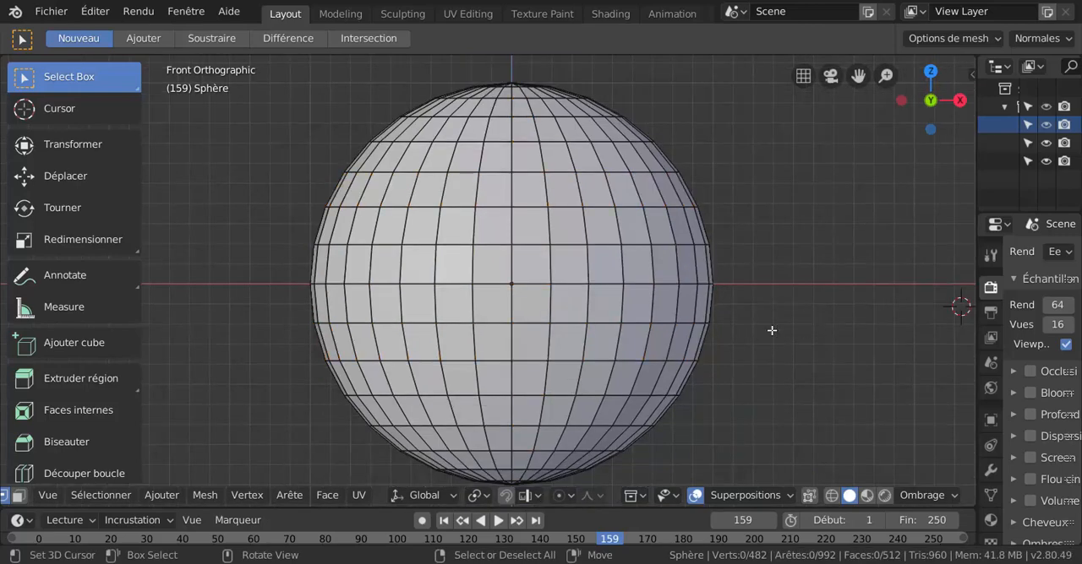
# Ring-select the horizontal edges in the first and third columns right of centre, clearing the selection after each.
pyautogui.keyDown('ctrl'); pyautogui.keyDown('alt'); pyautogui.rightClick(540, 286); pyautogui.keyUp('alt'); pyautogui.keyUp('ctrl')
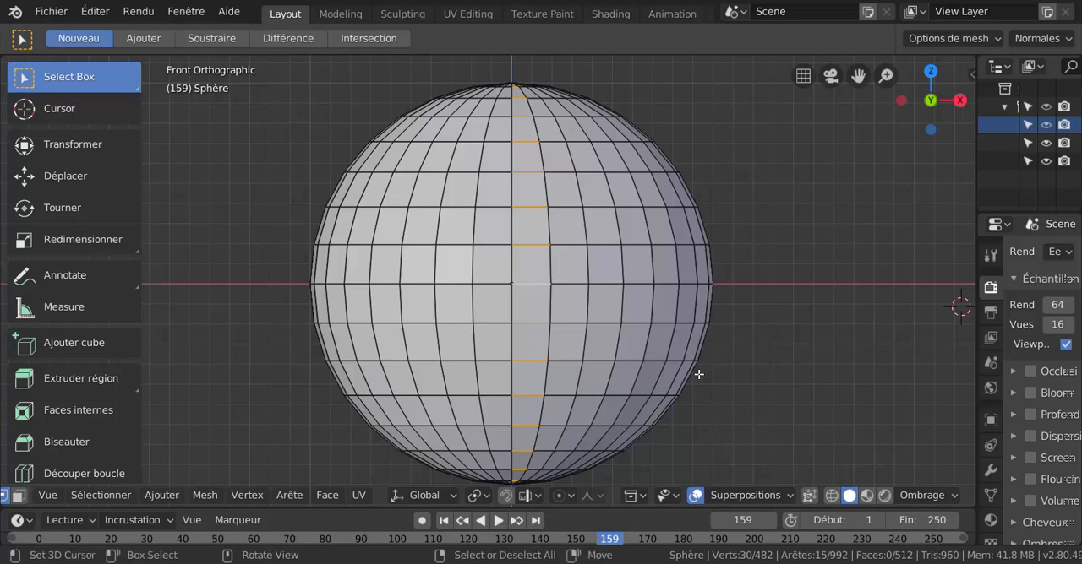
pyautogui.hotkey('alt', 'a')
pyautogui.keyDown('ctrl'); pyautogui.keyDown('alt'); pyautogui.rightClick(605, 324); pyautogui.keyUp('alt'); pyautogui.keyUp('ctrl')
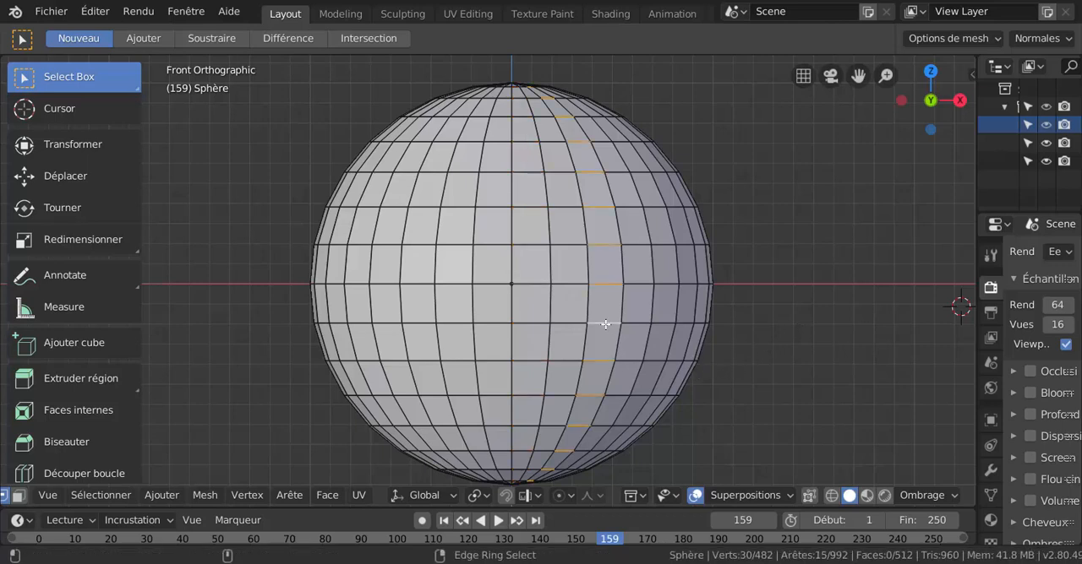
pyautogui.hotkey('alt', 'a')
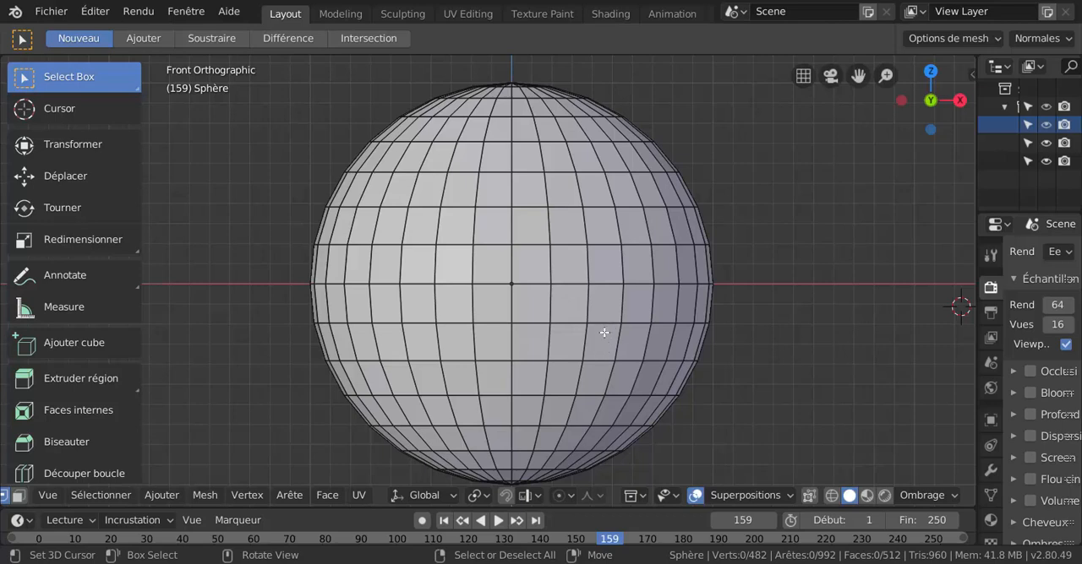
# In the third column right of centre, pick the shortest path between horizontal edges two rows below and two rows above the equator.
pyautogui.click(600, 362)
pyautogui.press('ctrl')
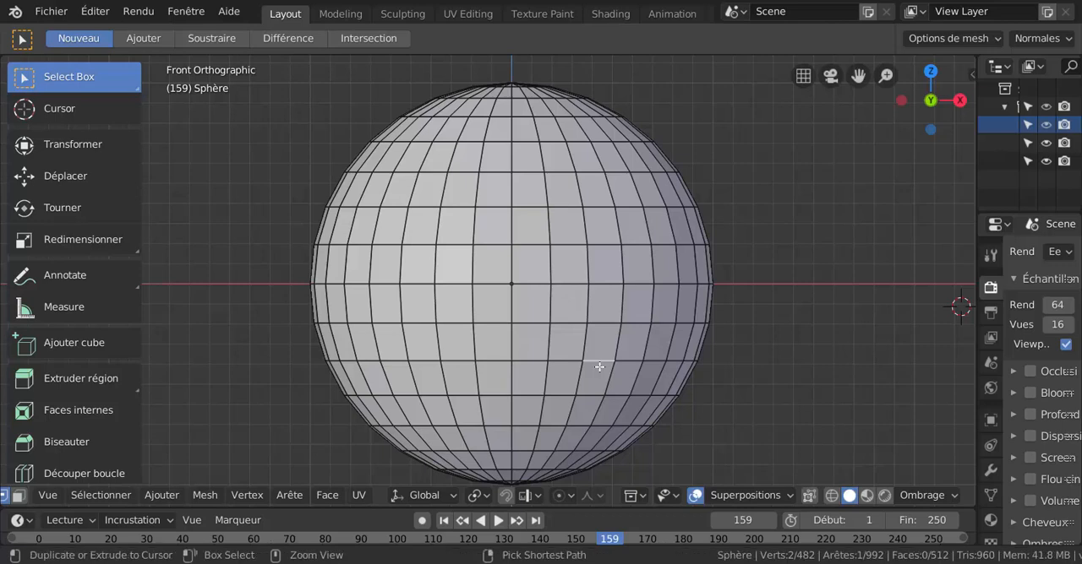
pyautogui.keyDown('ctrl'); pyautogui.click(598, 208); pyautogui.keyUp('ctrl')
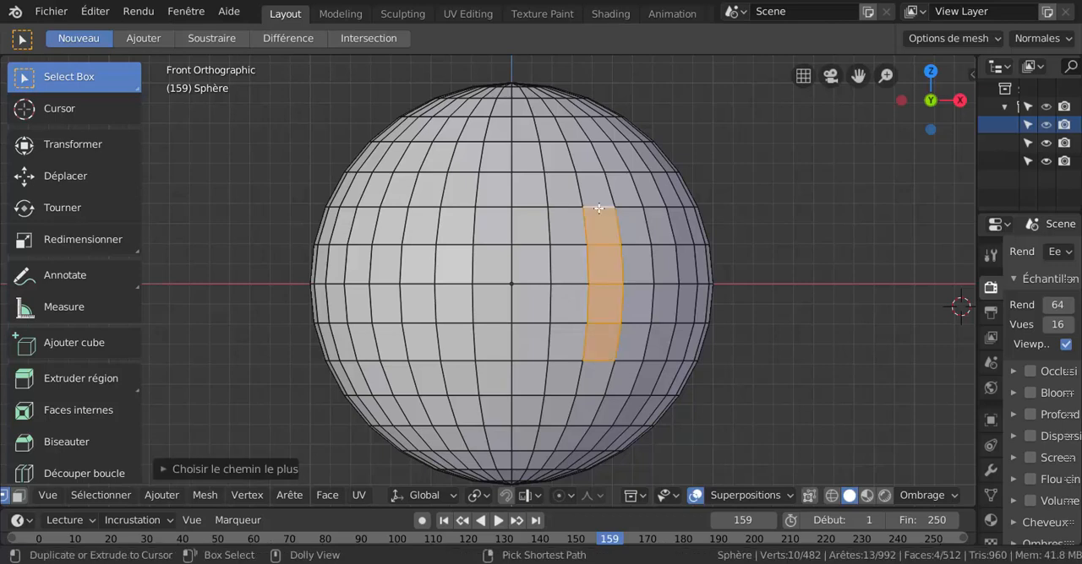
# Path-select the column right of centre from three rows below to four above the equator, extending to the third meridian left of centre.
pyautogui.click(525, 392)
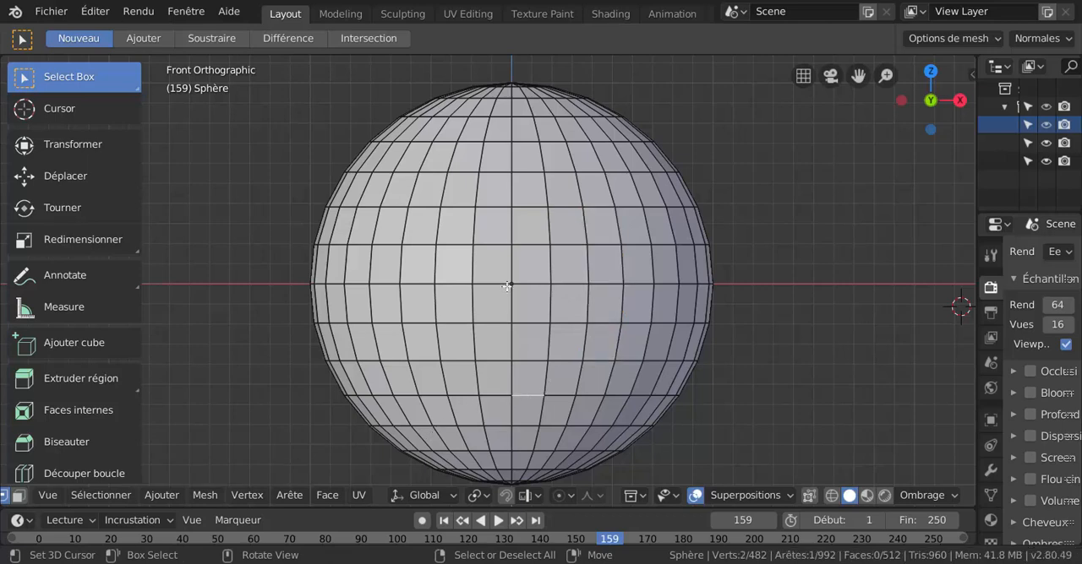
pyautogui.keyDown('ctrl'); pyautogui.click(525, 143); pyautogui.keyUp('ctrl')
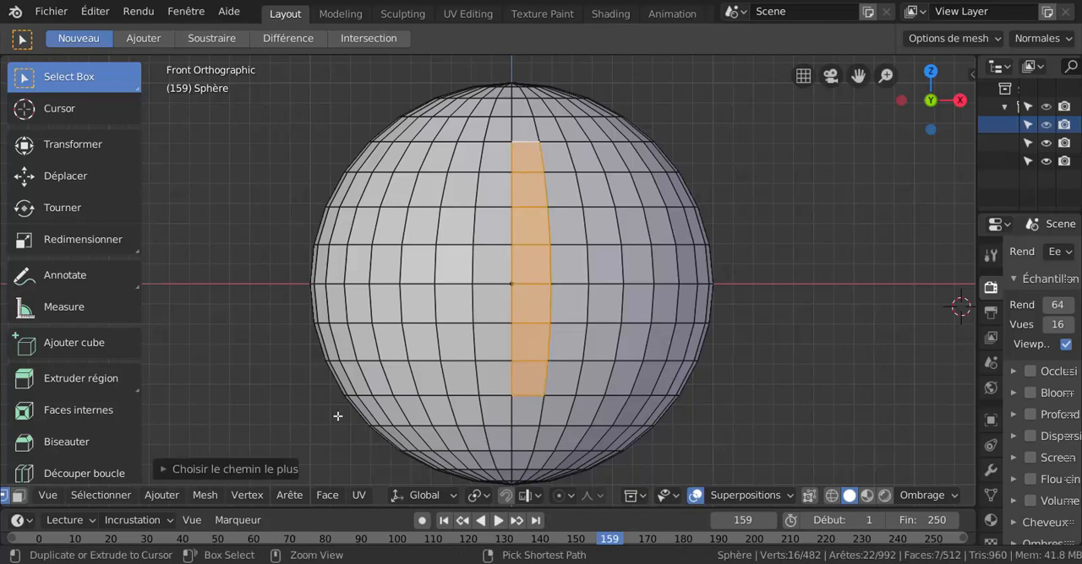
pyautogui.keyDown('ctrl'); pyautogui.keyDown('shift'); pyautogui.click(402, 265); pyautogui.keyUp('shift'); pyautogui.keyUp('ctrl')
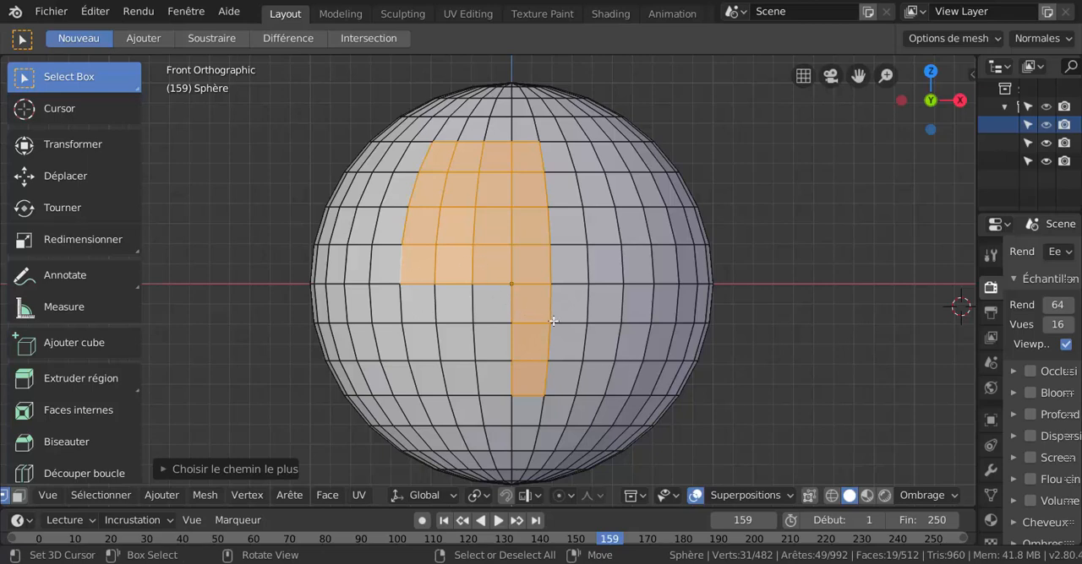
# Undo the last path extension, try path-selecting the row above the equator between the third left and fourth right meridians, and undo it.
pyautogui.hotkey('ctrl', 'z')
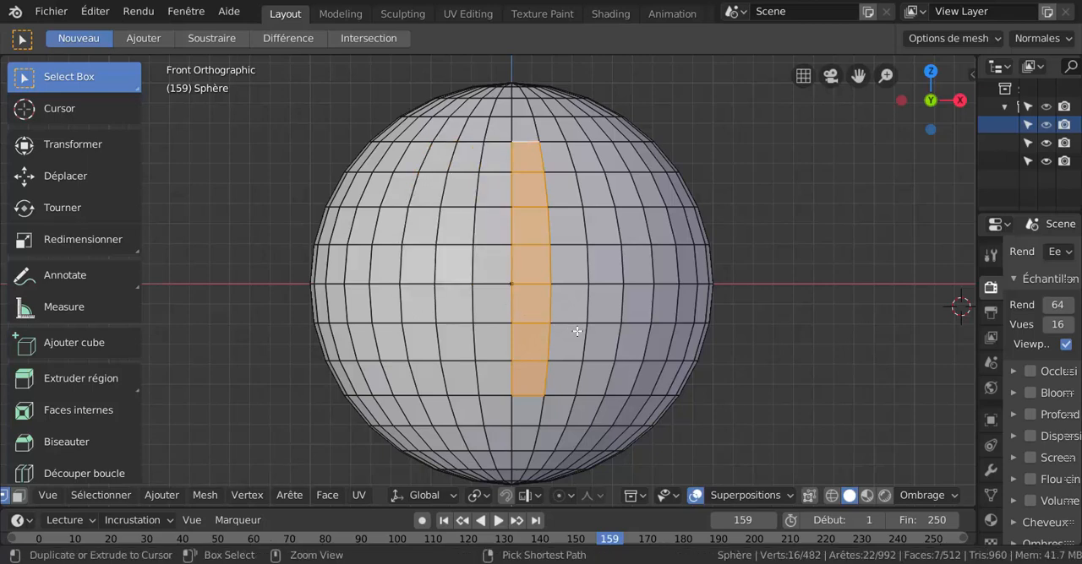
pyautogui.keyDown('shift'); pyautogui.rightClick(401, 269); pyautogui.keyUp('shift')
pyautogui.keyDown('ctrl'); pyautogui.rightClick(649, 268); pyautogui.keyUp('ctrl')
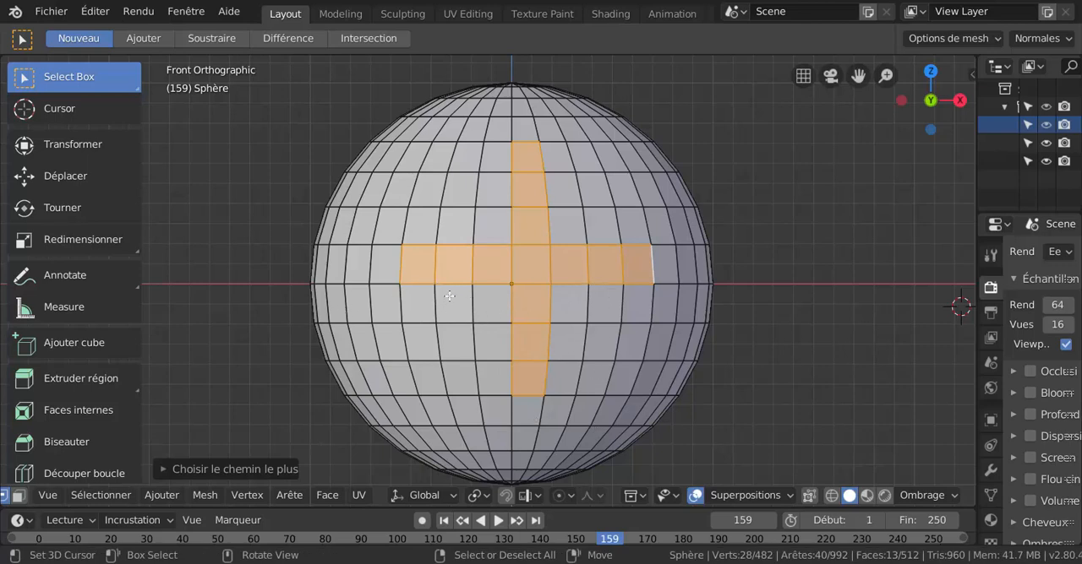
pyautogui.hotkey('ctrl', 'z')
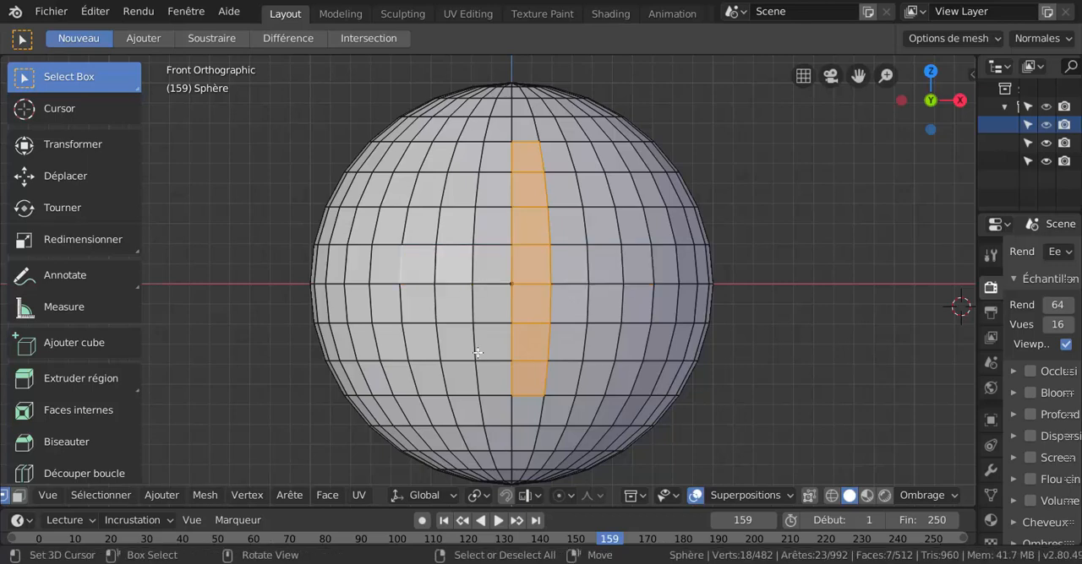
# Path-select out to the third meridian left of centre, and extend the path down that meridian to three rows below the equator.
pyautogui.keyDown('ctrl'); pyautogui.click(406, 259); pyautogui.keyUp('ctrl')
pyautogui.keyDown('ctrl'); pyautogui.keyDown('shift'); pyautogui.click(407, 260); pyautogui.keyUp('shift'); pyautogui.keyUp('ctrl')
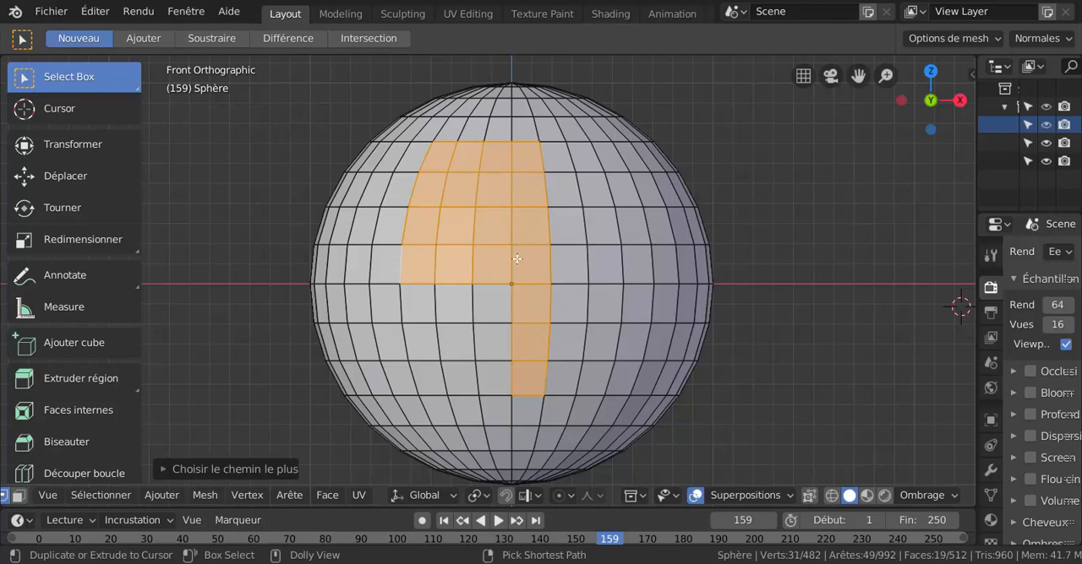
pyautogui.keyDown('ctrl'); pyautogui.click(416, 385); pyautogui.keyUp('ctrl')
pyautogui.keyDown('ctrl'); pyautogui.click(418, 384); pyautogui.keyUp('ctrl')
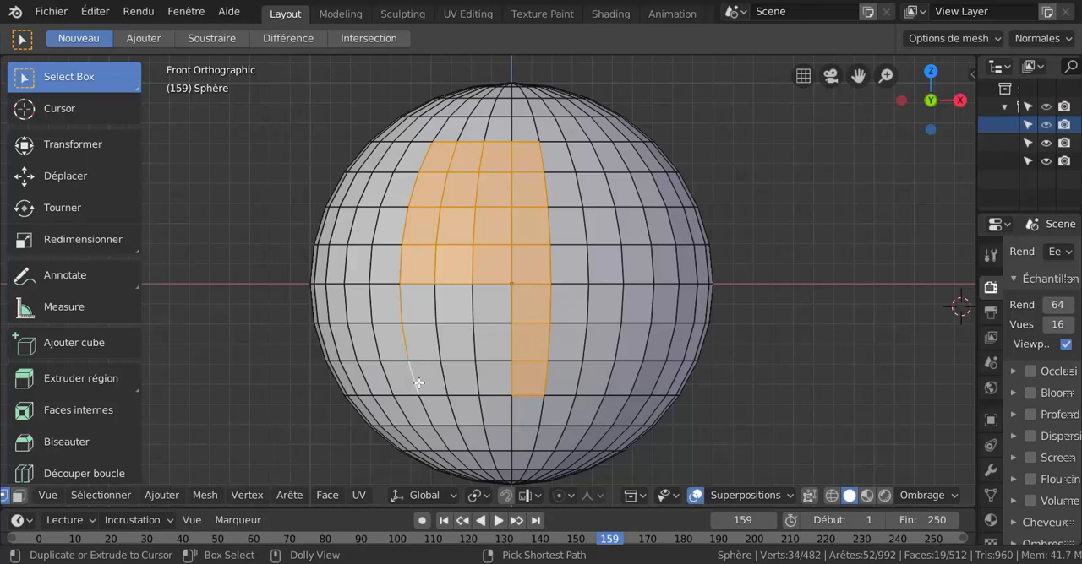
pyautogui.keyDown('ctrl'); pyautogui.click(418, 384); pyautogui.keyUp('ctrl')
pyautogui.hotkey('ctrl', 'z')
# Extend the shortest-path selection along the third row below the equator and fill the remaining block under the equator.
pyautogui.keyDown('ctrl'); pyautogui.click(437, 380); pyautogui.keyUp('ctrl')
pyautogui.keyDown('ctrl'); pyautogui.click(478, 378); pyautogui.keyUp('ctrl')
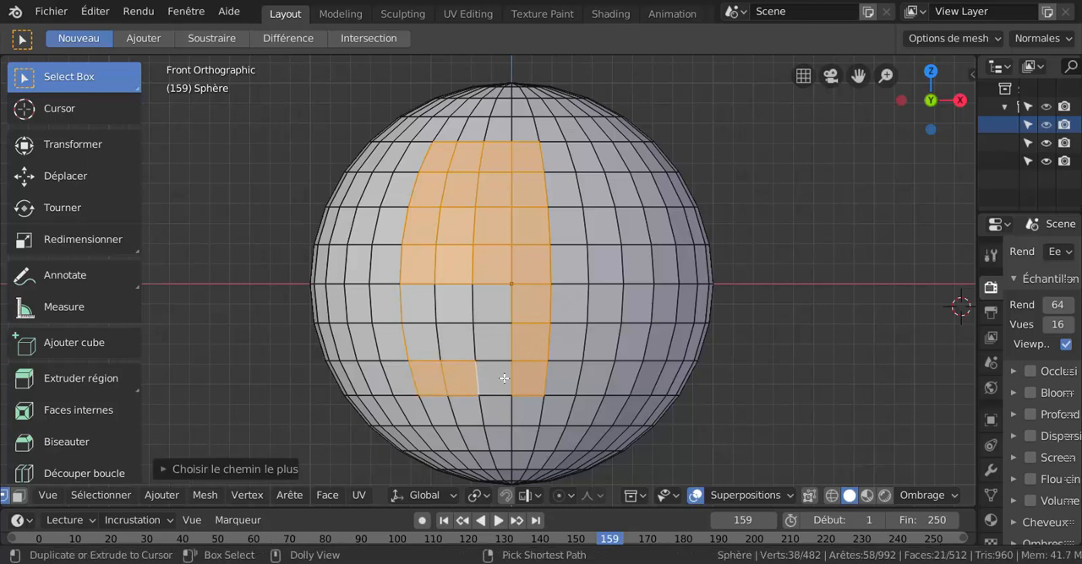
pyautogui.keyDown('ctrl'); pyautogui.click(504, 378); pyautogui.keyUp('ctrl')
pyautogui.keyDown('ctrl'); pyautogui.keyDown('shift'); pyautogui.click(403, 303); pyautogui.keyUp('shift'); pyautogui.keyUp('ctrl')
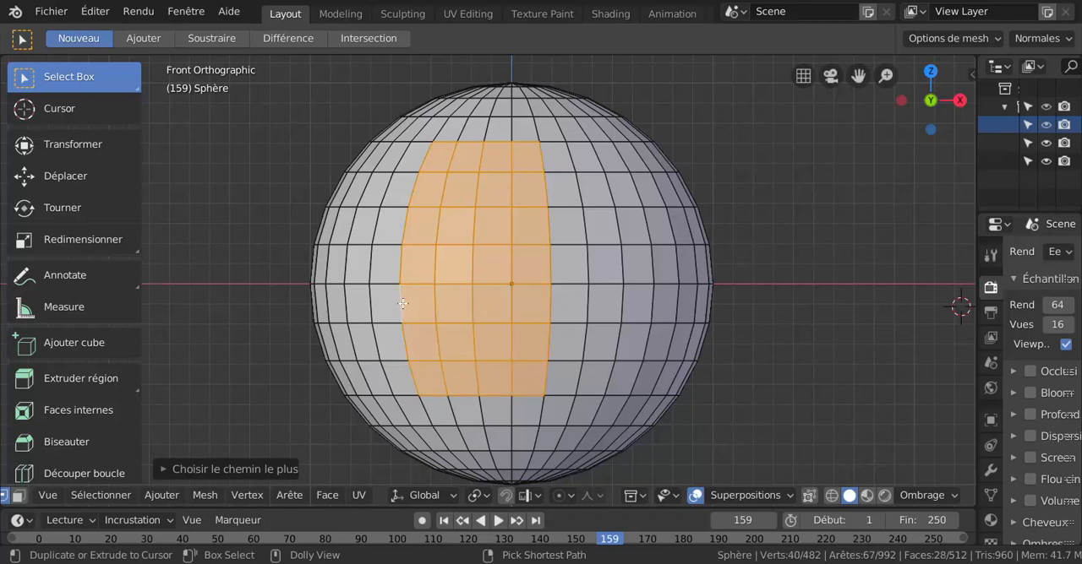
# Loop-select the second meridian right of centre, and select single edges around the sphere's centre one at a time.
pyautogui.keyDown('alt'); pyautogui.click(589, 308); pyautogui.keyUp('alt')
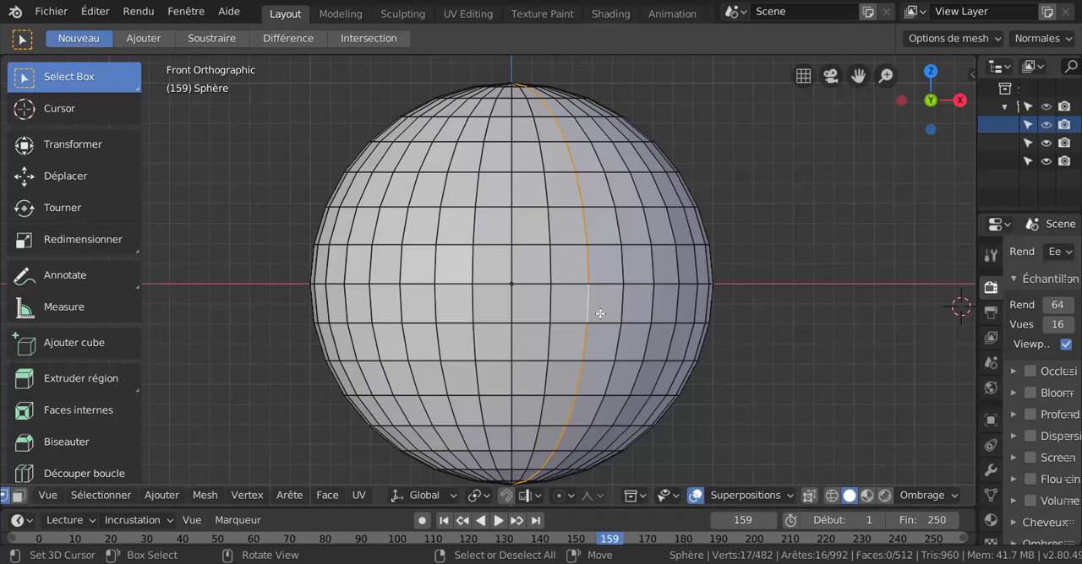
pyautogui.click(588, 302)
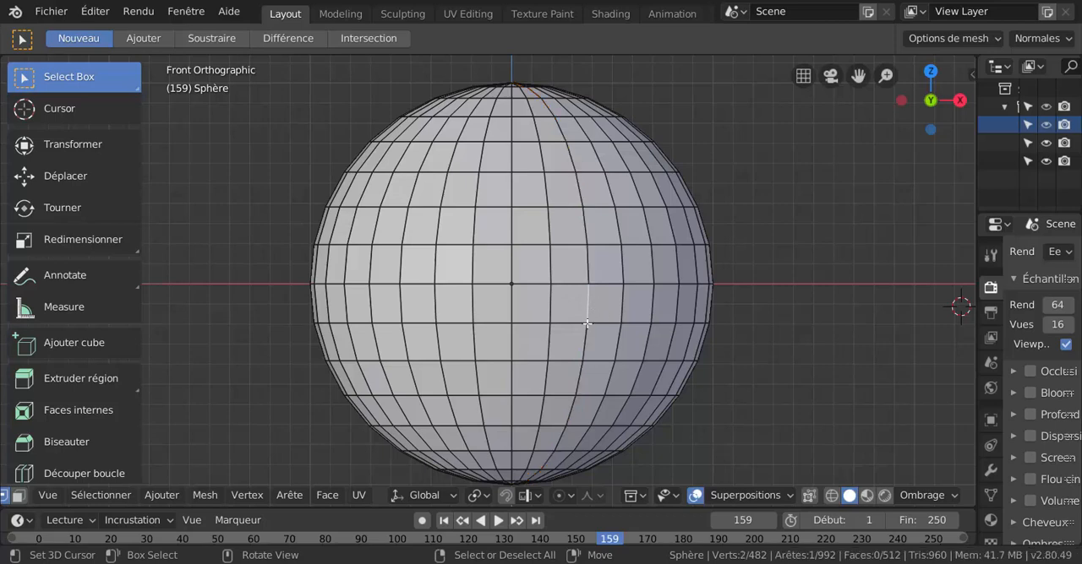
pyautogui.click(553, 308)
pyautogui.click(547, 269)
pyautogui.click(515, 267)
pyautogui.click(516, 208)
pyautogui.click(463, 213)
pyautogui.click(509, 228)
# Switch to face selection and select single faces around the sphere's centre one at a time.
pyautogui.press('3')
pyautogui.click(520, 287)
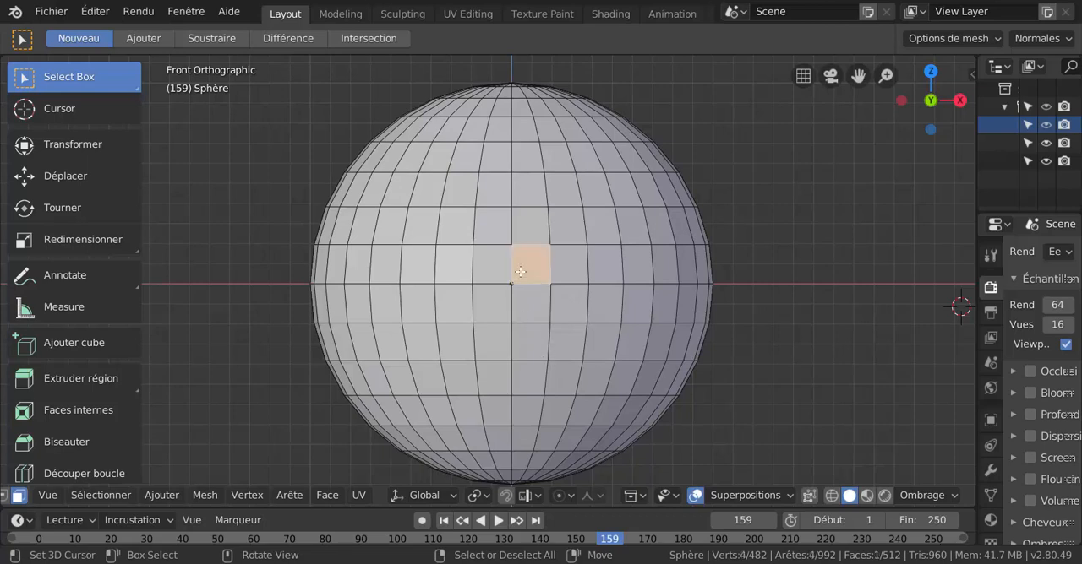
pyautogui.click(494, 264)
pyautogui.click(503, 233)
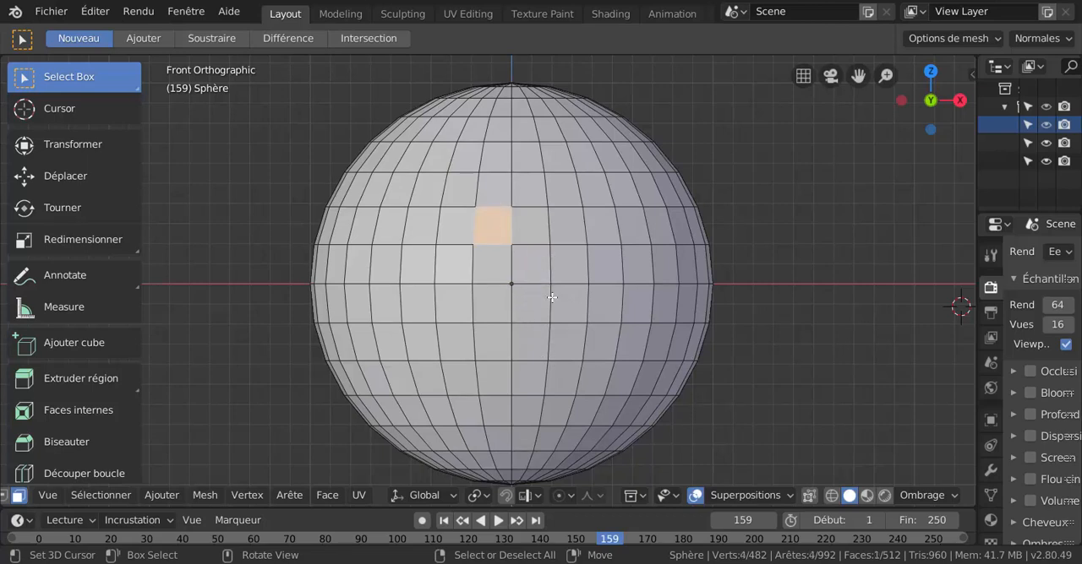
# Loop-select the horizontal face bands above and below the equator one at a time, each replacing the previous selection.
pyautogui.keyDown('alt'); pyautogui.click(553, 263); pyautogui.keyUp('alt')
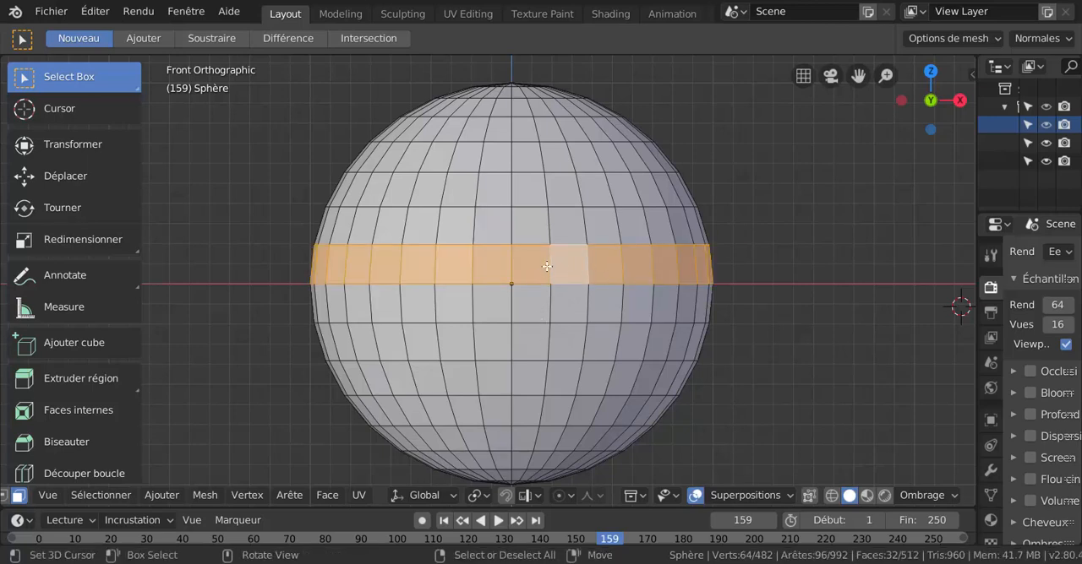
pyautogui.keyDown('alt'); pyautogui.click(550, 229); pyautogui.keyUp('alt')
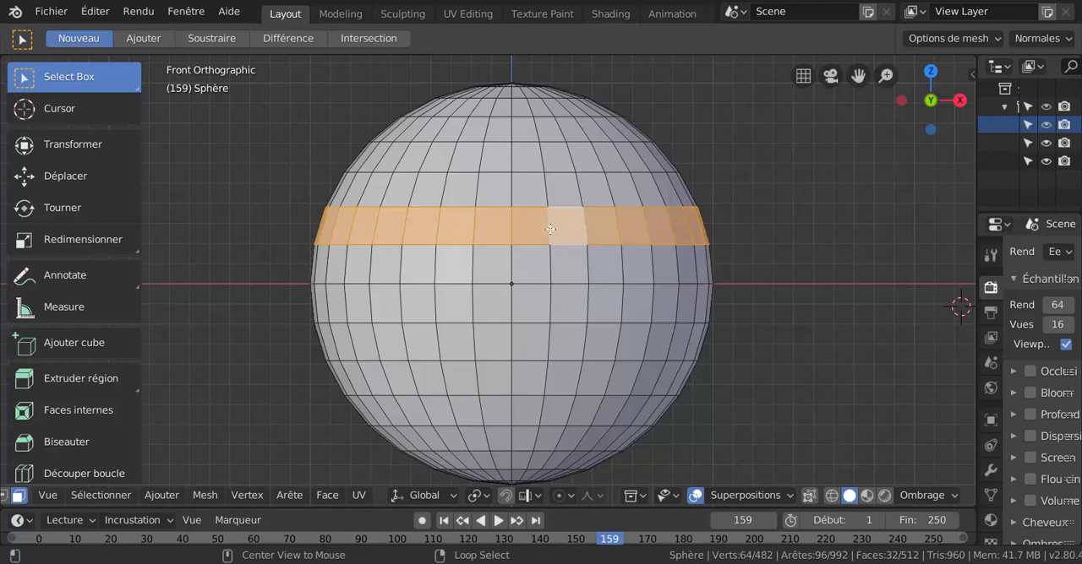
pyautogui.keyDown('alt'); pyautogui.click(551, 185); pyautogui.keyUp('alt')
pyautogui.keyDown('alt'); pyautogui.click(553, 271); pyautogui.keyUp('alt')
pyautogui.keyDown('alt'); pyautogui.click(550, 312); pyautogui.keyUp('alt')
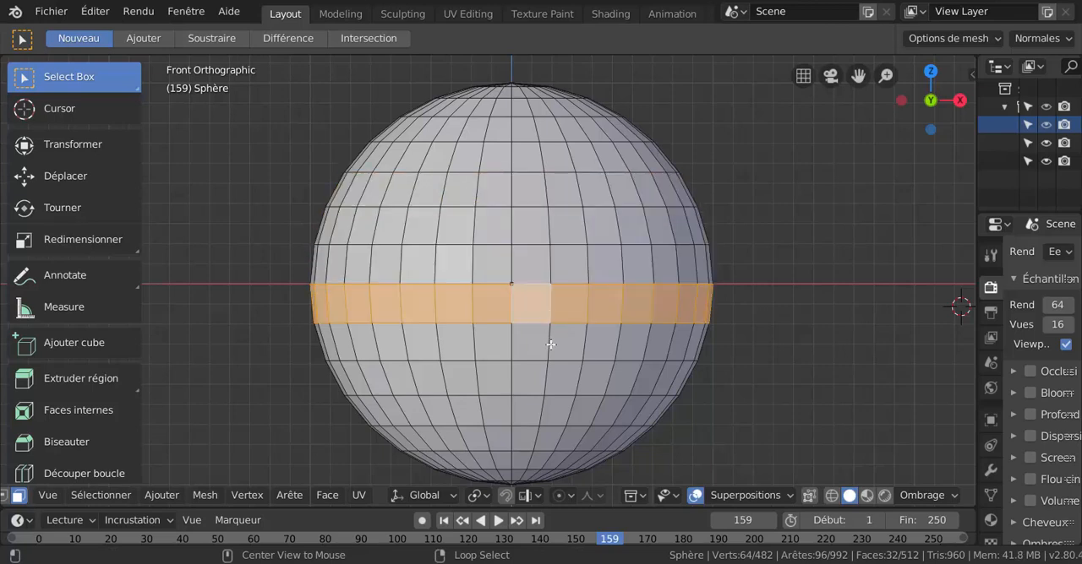
pyautogui.keyDown('alt'); pyautogui.click(551, 344); pyautogui.keyUp('alt')
# Loop-select the vertical face columns one at a time, including the first right of centre and the third left of centre.
pyautogui.keyDown('alt'); pyautogui.click(529, 390); pyautogui.keyUp('alt')
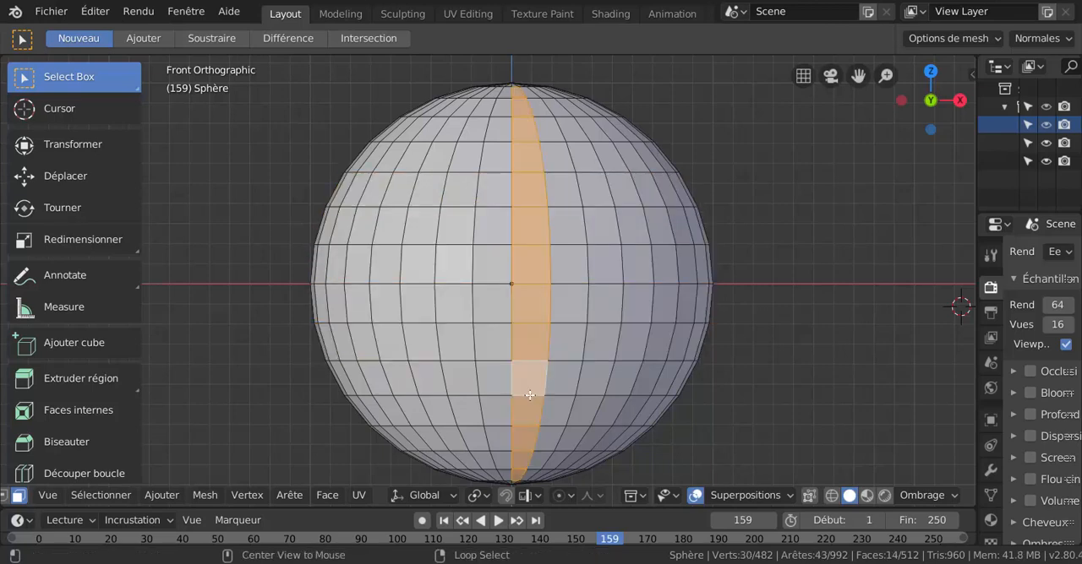
pyautogui.keyDown('alt'); pyautogui.click(565, 331); pyautogui.keyUp('alt')
pyautogui.keyDown('alt'); pyautogui.click(420, 292); pyautogui.keyUp('alt')
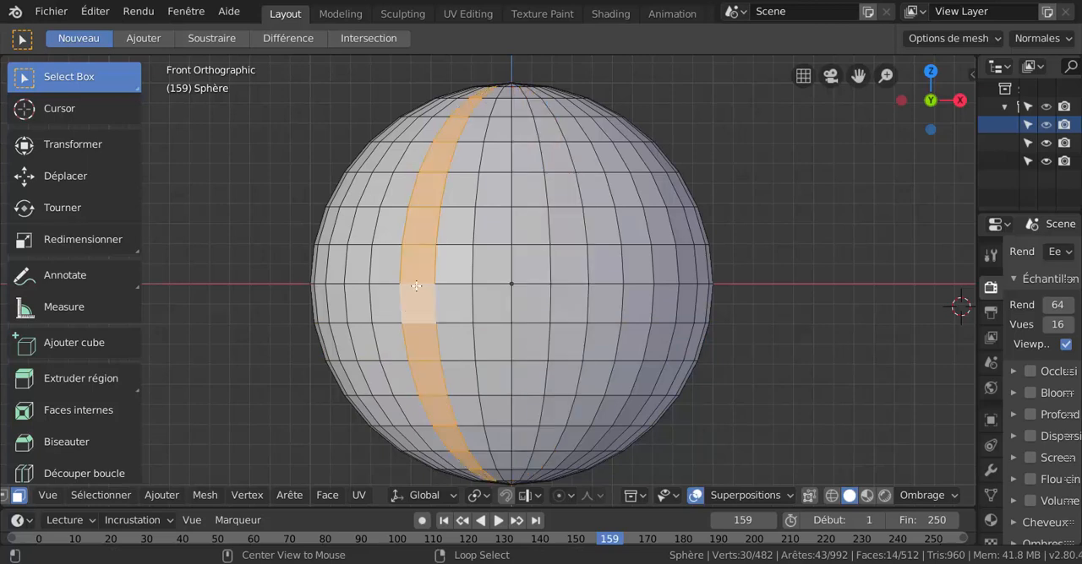
# Loop-select the first face band below the equator, and add the third below and the first, second and fourth above.
pyautogui.keyDown('alt'); pyautogui.click(625, 304); pyautogui.keyUp('alt')
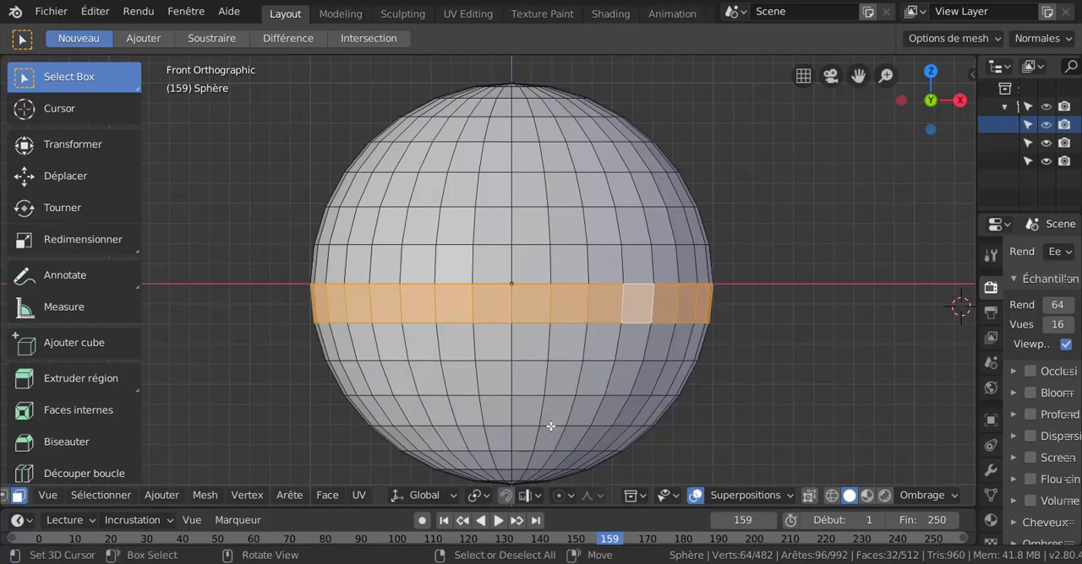
pyautogui.keyDown('alt'); pyautogui.keyDown('shift'); pyautogui.click(554, 225); pyautogui.keyUp('shift'); pyautogui.keyUp('alt')
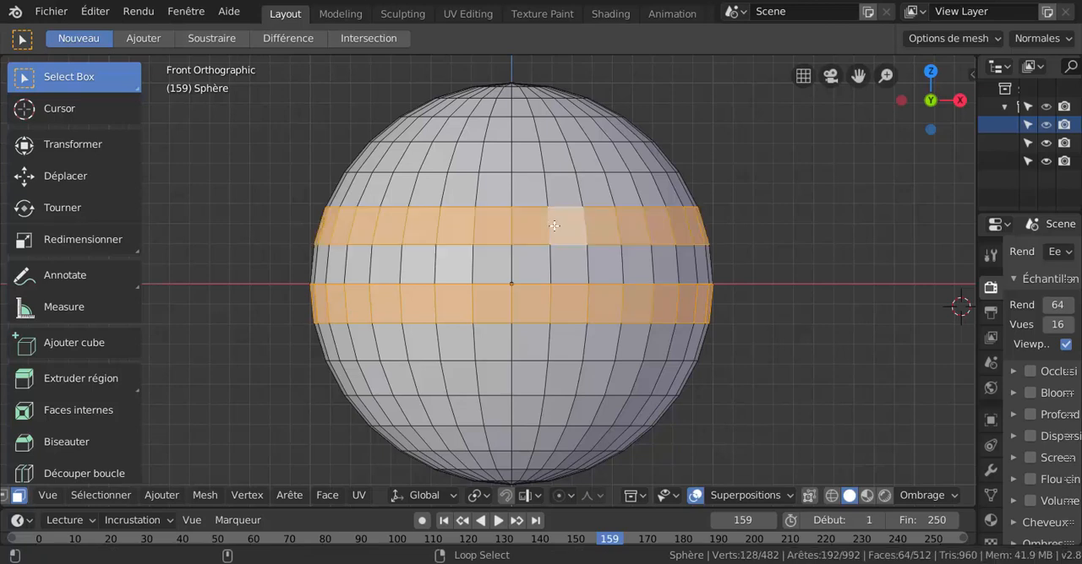
pyautogui.keyDown('alt'); pyautogui.keyDown('shift'); pyautogui.click(558, 265); pyautogui.keyUp('shift'); pyautogui.keyUp('alt')
pyautogui.keyDown('alt'); pyautogui.keyDown('shift'); pyautogui.click(541, 380); pyautogui.keyUp('shift'); pyautogui.keyUp('alt')
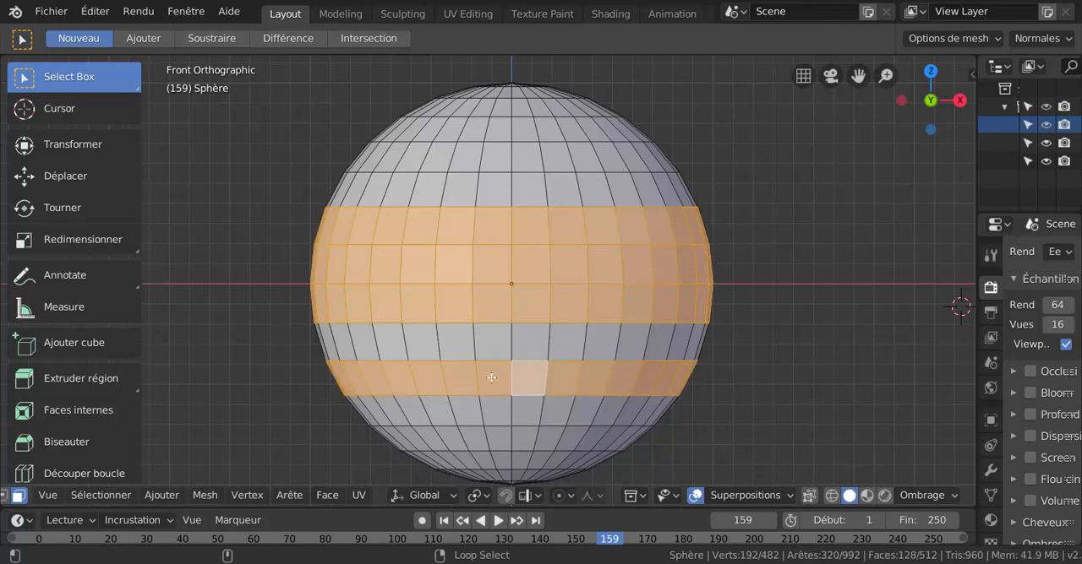
pyautogui.keyDown('alt'); pyautogui.keyDown('shift'); pyautogui.click(539, 160); pyautogui.keyUp('shift'); pyautogui.keyUp('alt')
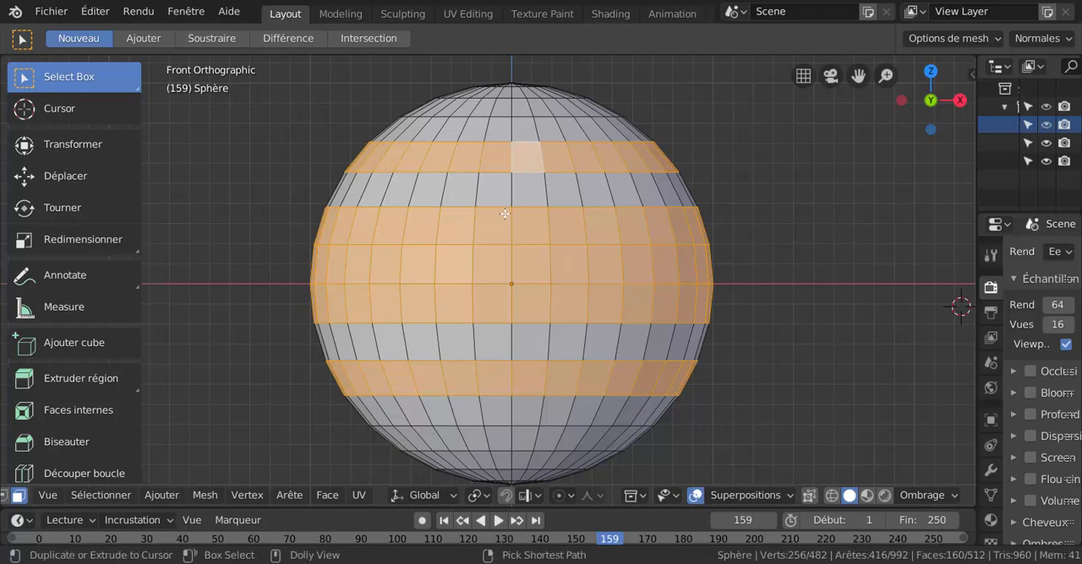
# Path-select down to the face in the second column right of centre, fifth row below the equator, and clear the selection.
pyautogui.keyDown('ctrl'); pyautogui.click(558, 428); pyautogui.keyUp('ctrl')
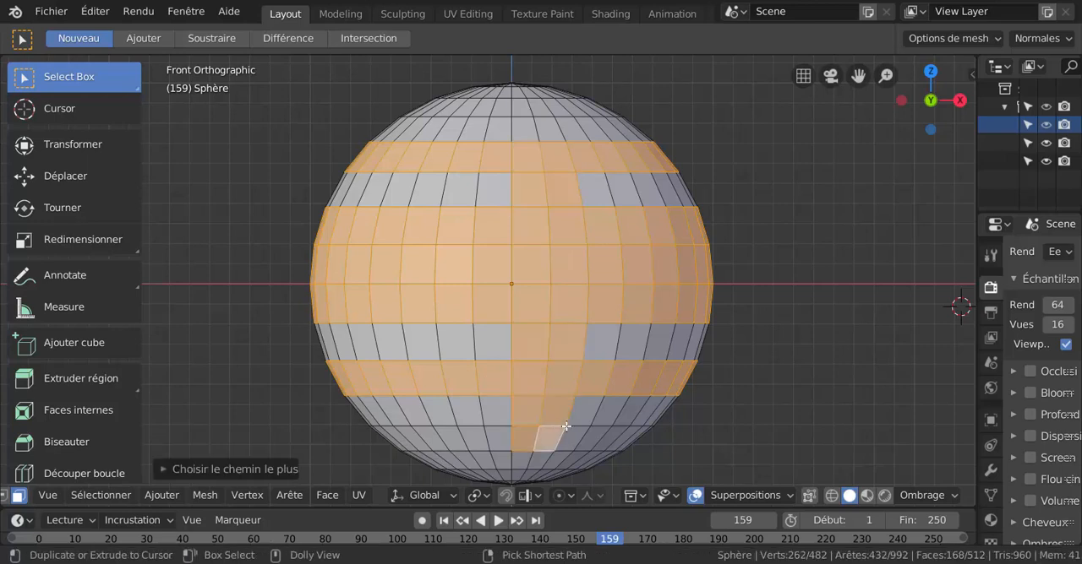
pyautogui.click(667, 255)
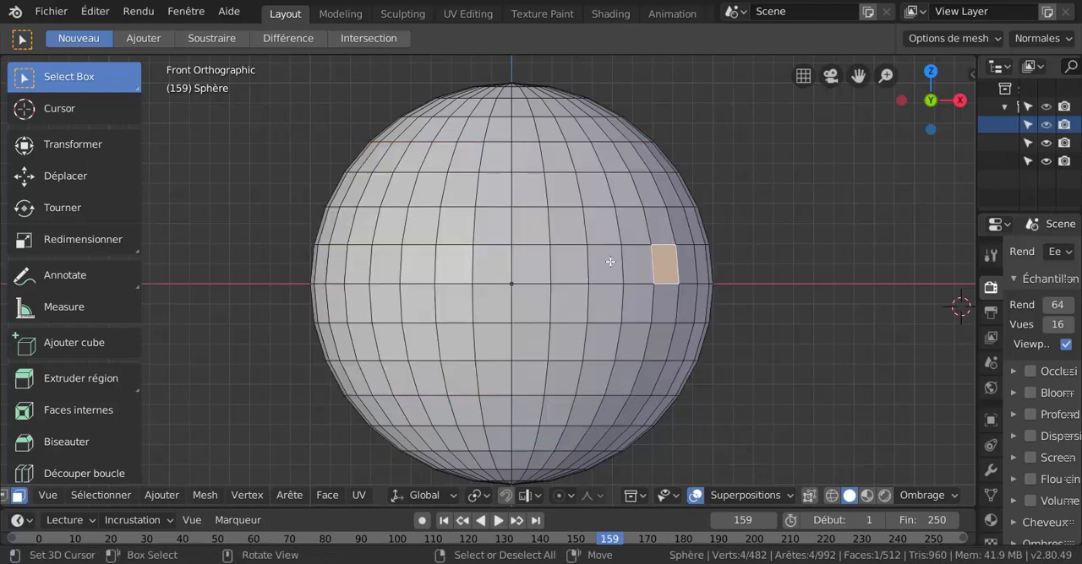
pyautogui.click(813, 276)
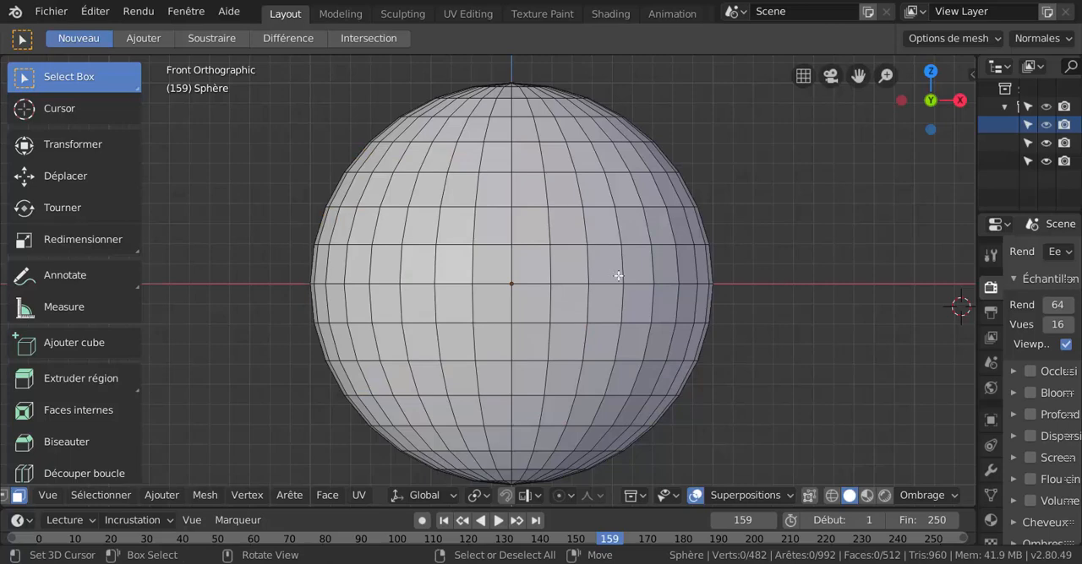
# Ring-select the first two face columns right of centre.
pyautogui.keyDown('ctrl'); pyautogui.keyDown('alt'); pyautogui.click(564, 241); pyautogui.keyUp('alt'); pyautogui.keyUp('ctrl')
pyautogui.keyDown('ctrl'); pyautogui.keyDown('alt'); pyautogui.keyDown('shift'); pyautogui.click(545, 242); pyautogui.keyUp('shift'); pyautogui.keyUp('alt'); pyautogui.keyUp('ctrl')
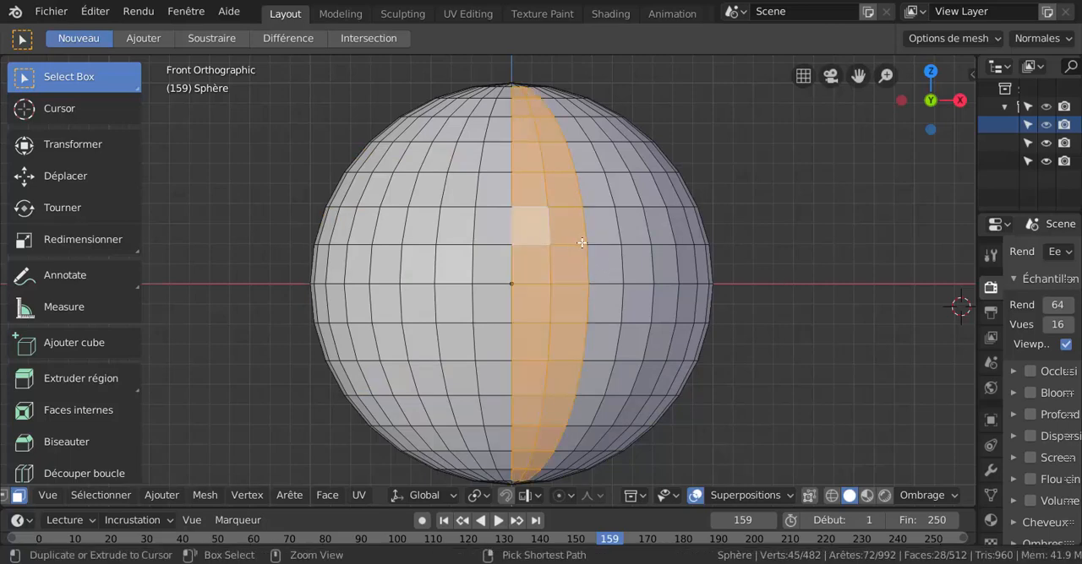
pyautogui.scroll(-4, 584, 251)
pyautogui.scroll(3, 584, 251)
pyautogui.scroll(1, 584, 251)
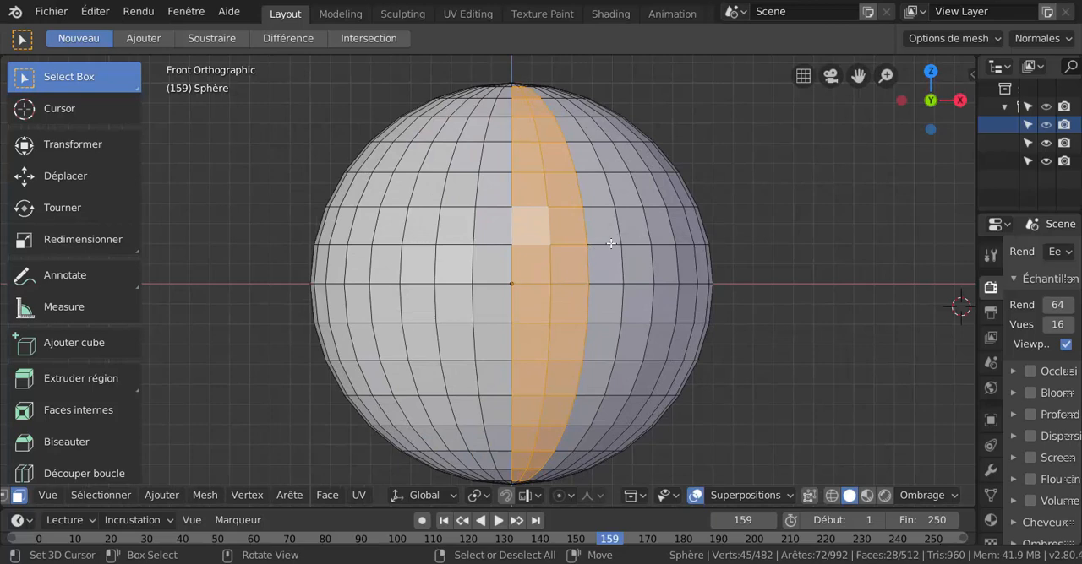
# Path-select the face region from the third column left, third row below the equator, to the third column right, third row above.
pyautogui.click(608, 240)
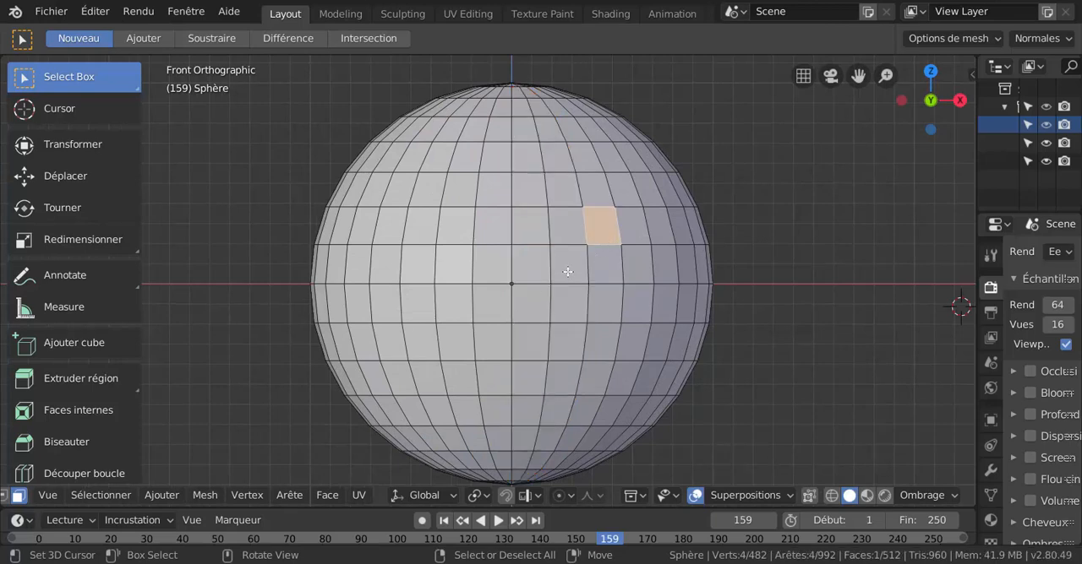
pyautogui.click(433, 383)
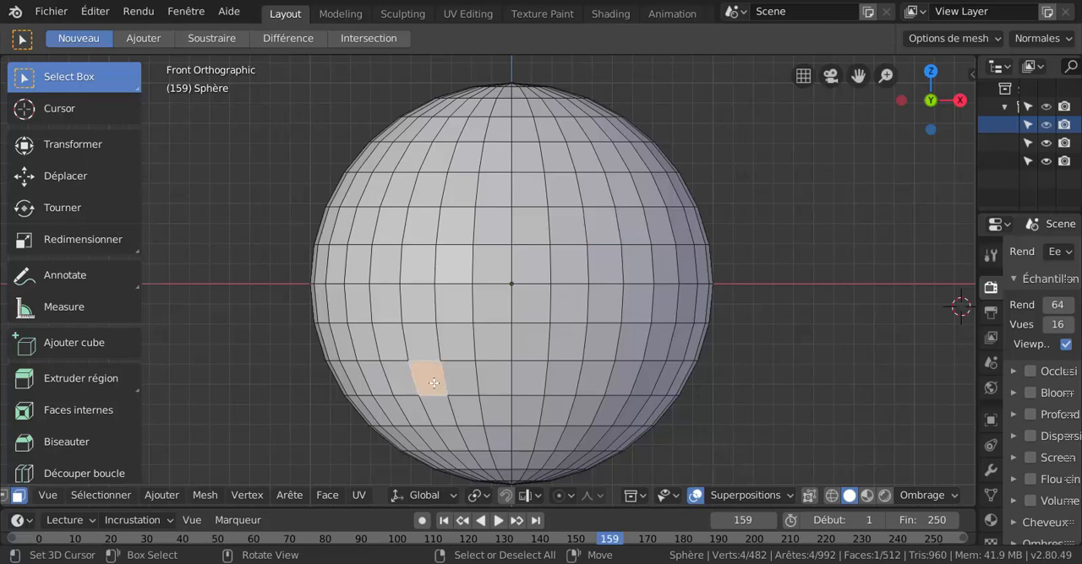
pyautogui.keyDown('ctrl'); pyautogui.keyDown('shift'); pyautogui.click(602, 190); pyautogui.keyUp('shift'); pyautogui.keyUp('ctrl')
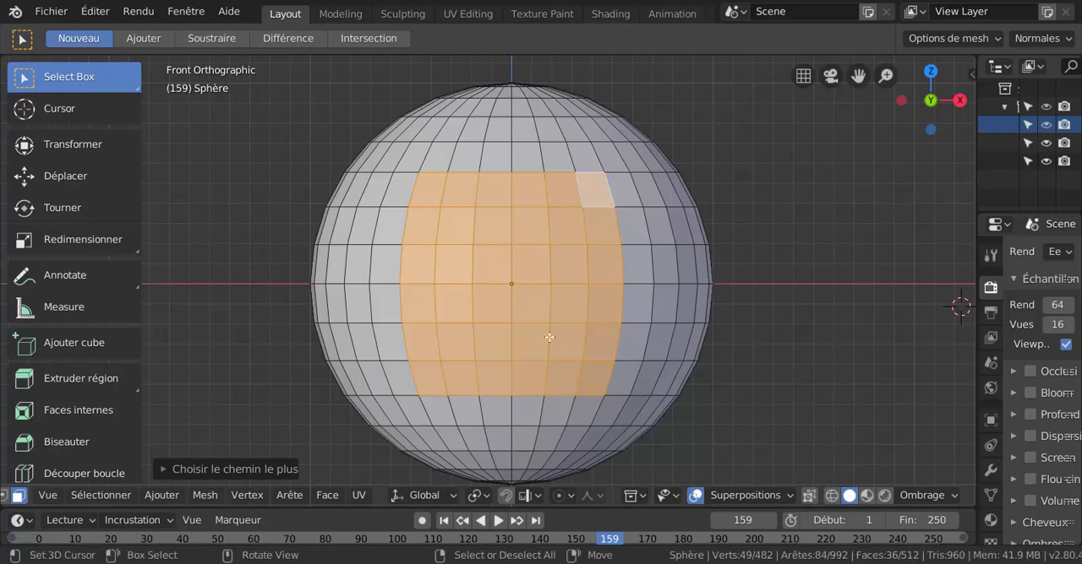
# Turn off Remplir région for the shortest path, trying Distance topologique without Étape de face before restoring face stepping alone.
pyautogui.click(240, 469)
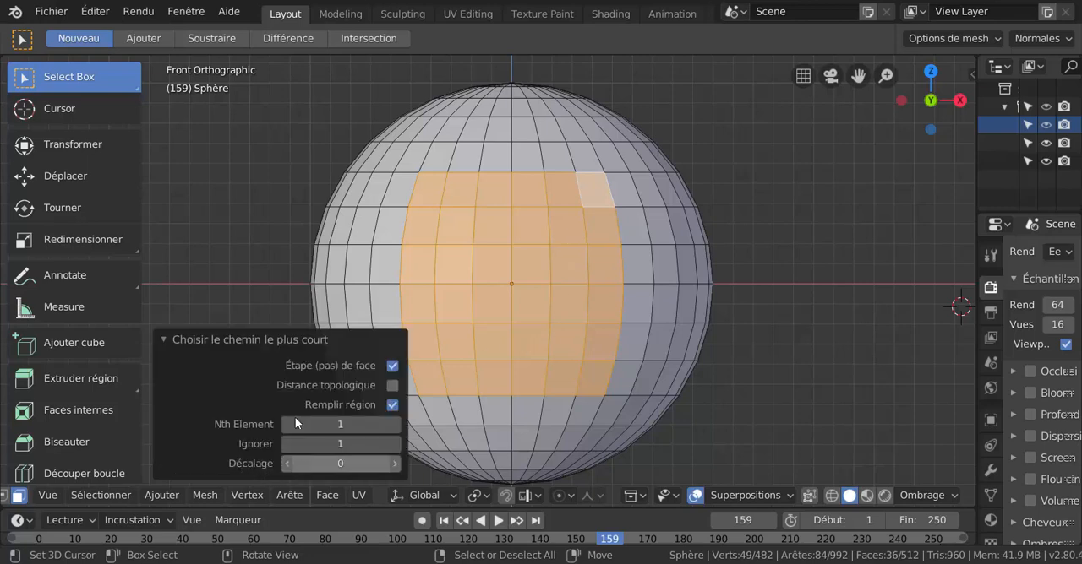
pyautogui.click(392, 366)
pyautogui.click(392, 404)
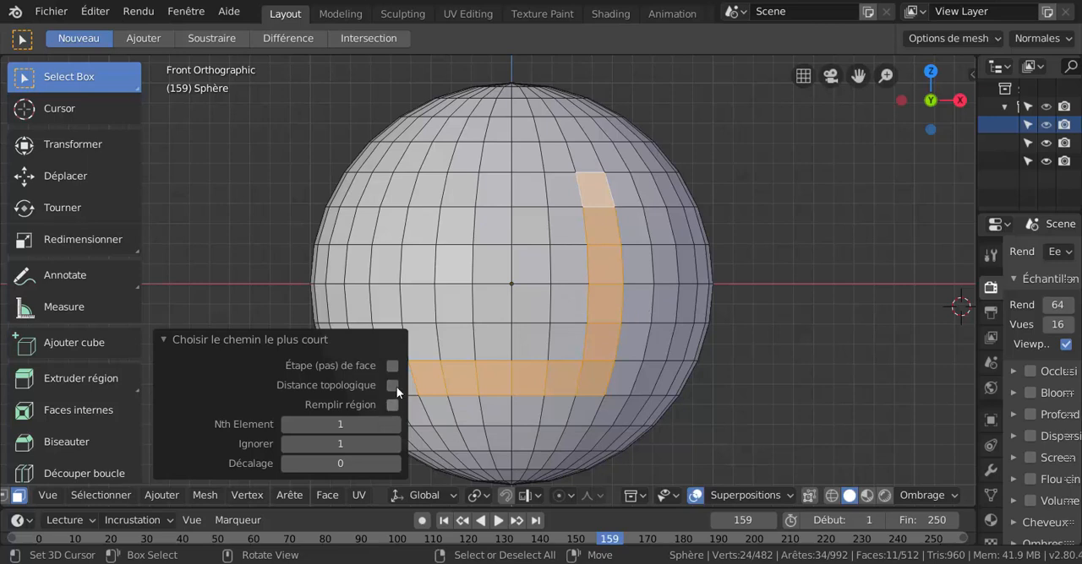
pyautogui.click(392, 386)
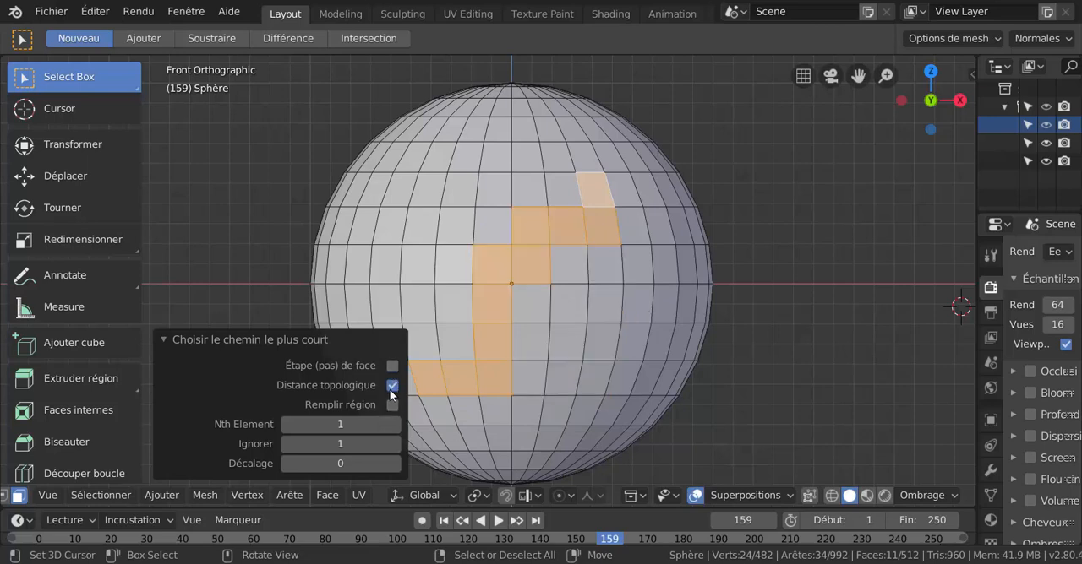
pyautogui.click(390, 385)
pyautogui.click(392, 365)
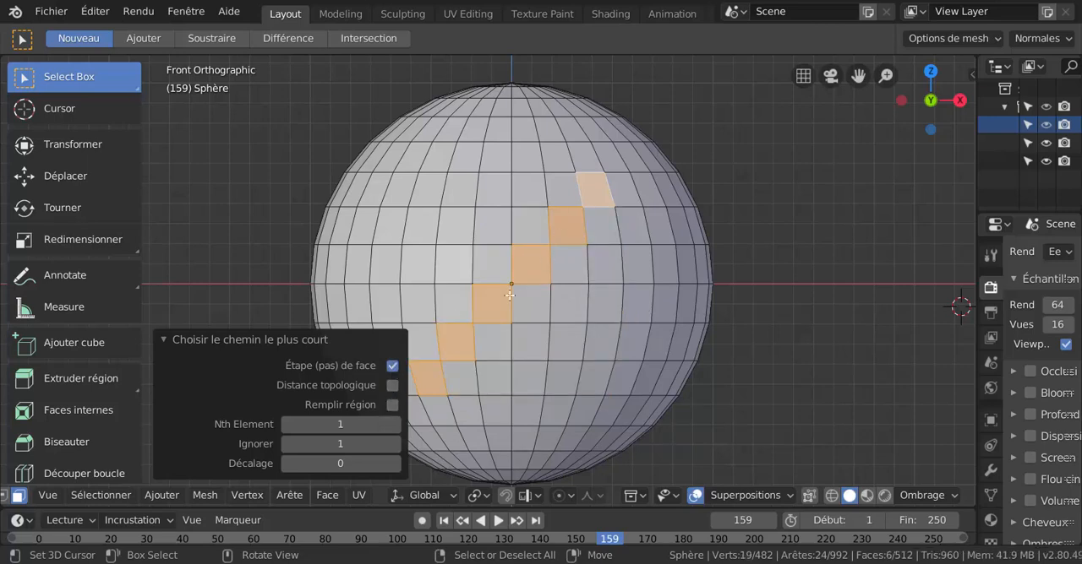
pyautogui.click(168, 337)
# Path-select from the fourth column left, second row below the equator, to the first column right, third row above, with Remplir région off.
pyautogui.click(387, 342)
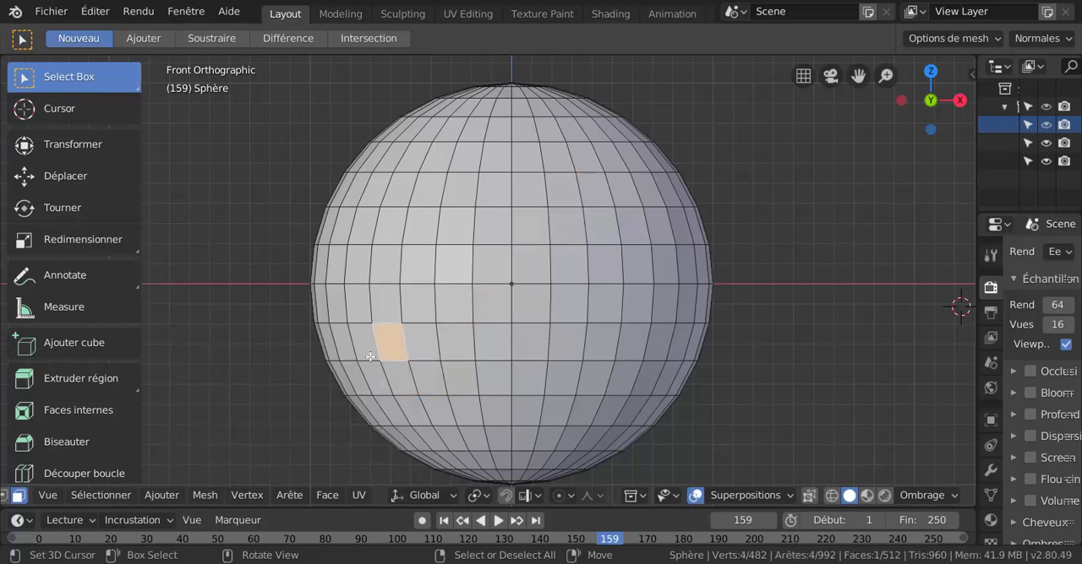
pyautogui.keyDown('ctrl'); pyautogui.keyDown('shift'); pyautogui.click(533, 192); pyautogui.keyUp('shift'); pyautogui.keyUp('ctrl')
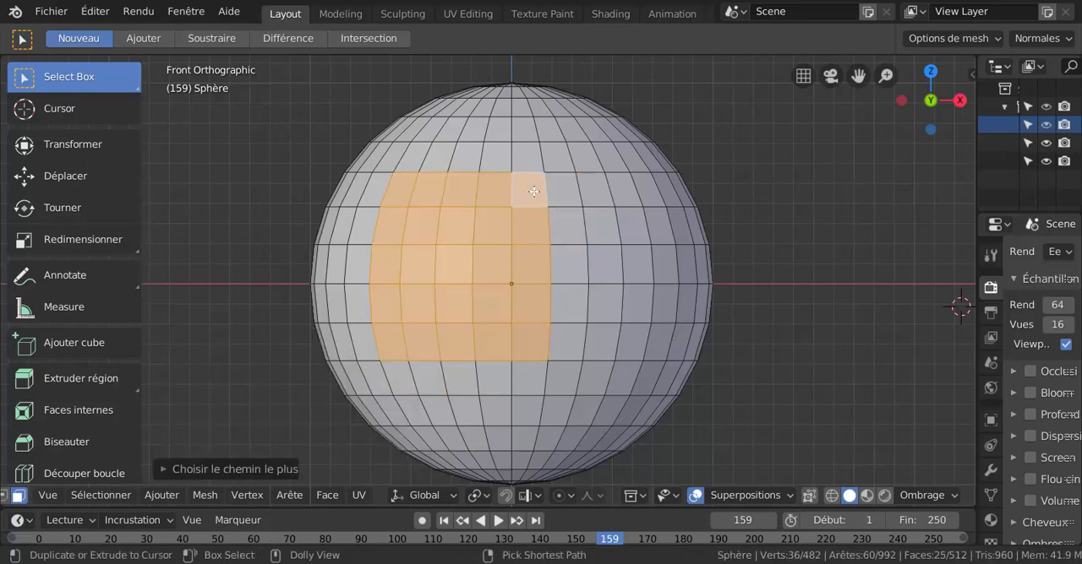
pyautogui.click(221, 470)
pyautogui.click(391, 407)
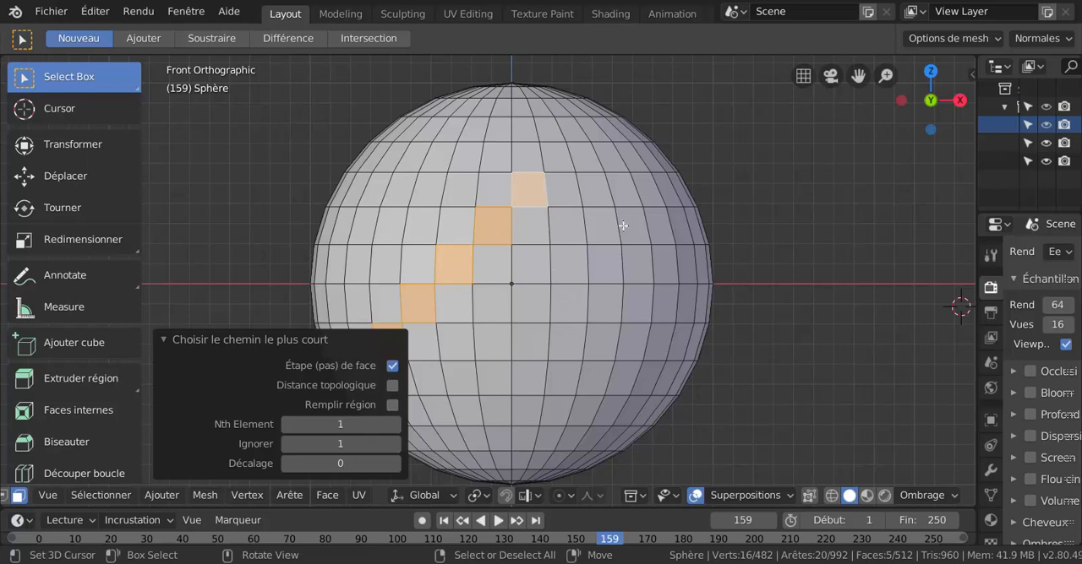
# Path-select a face region from the second column left, third row above the equator, to the third column right, second row below, extending it to the sphere's right edge.
pyautogui.click(468, 193)
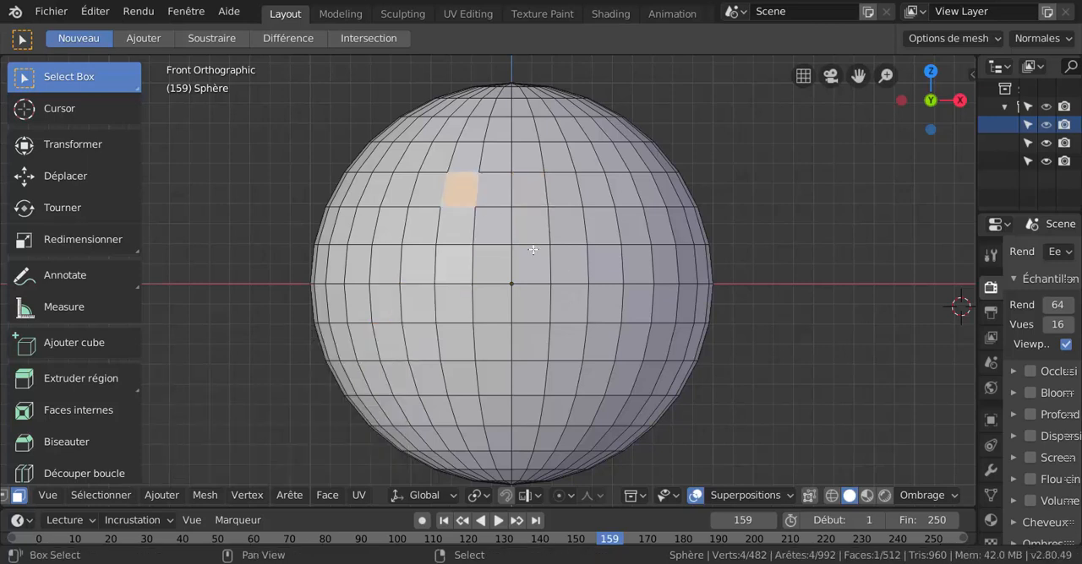
pyautogui.keyDown('ctrl'); pyautogui.keyDown('shift'); pyautogui.click(606, 340); pyautogui.keyUp('shift'); pyautogui.keyUp('ctrl')
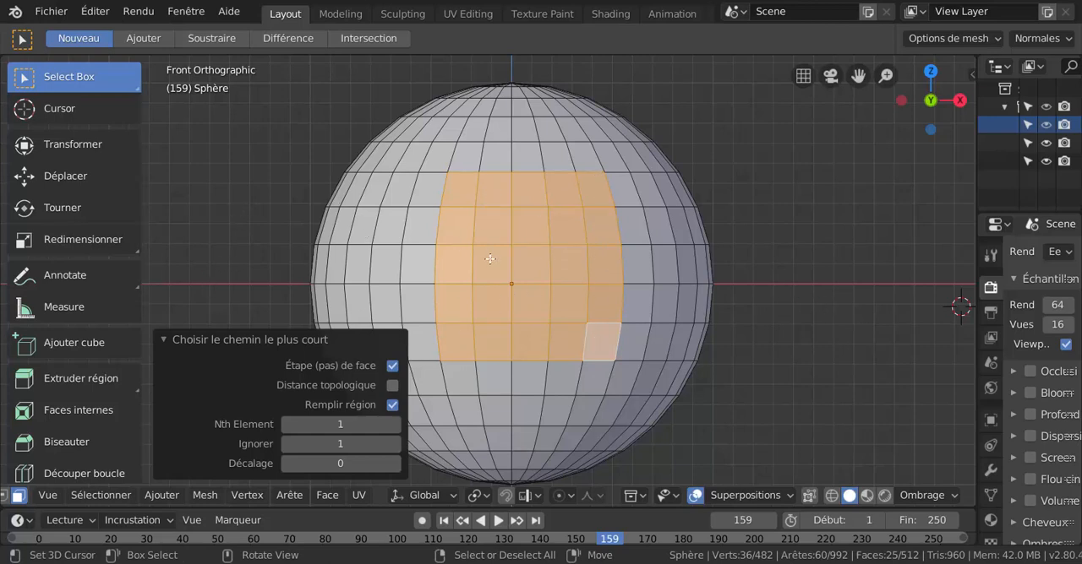
pyautogui.keyDown('shift'); pyautogui.rightClick(247, 188); pyautogui.keyUp('shift')
pyautogui.keyDown('ctrl'); pyautogui.click(655, 299); pyautogui.keyUp('ctrl')
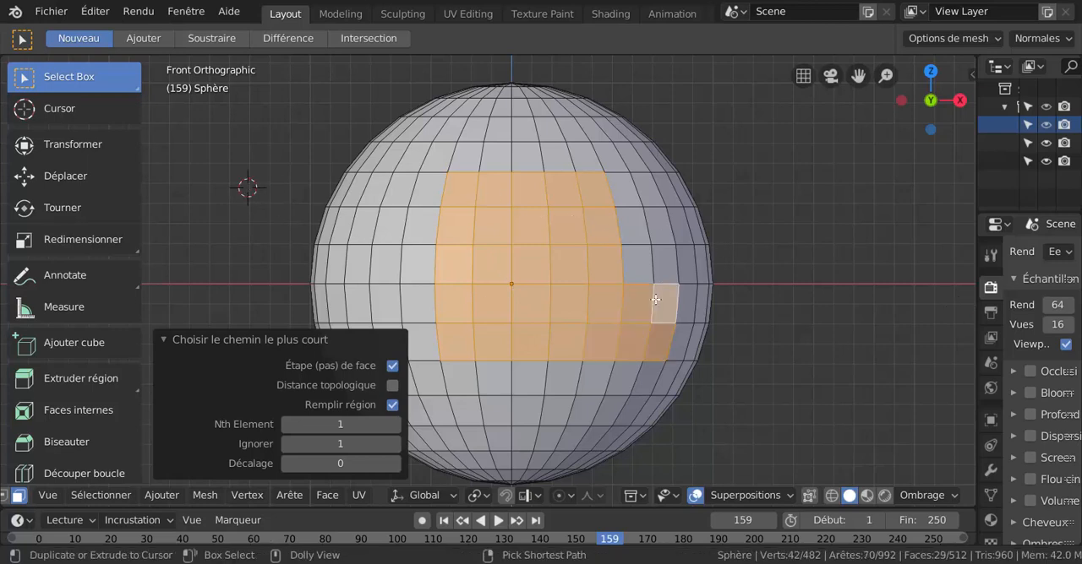
pyautogui.keyDown('ctrl'); pyautogui.click(696, 269); pyautogui.keyUp('ctrl')
pyautogui.keyDown('ctrl'); pyautogui.click(677, 187); pyautogui.keyUp('ctrl')
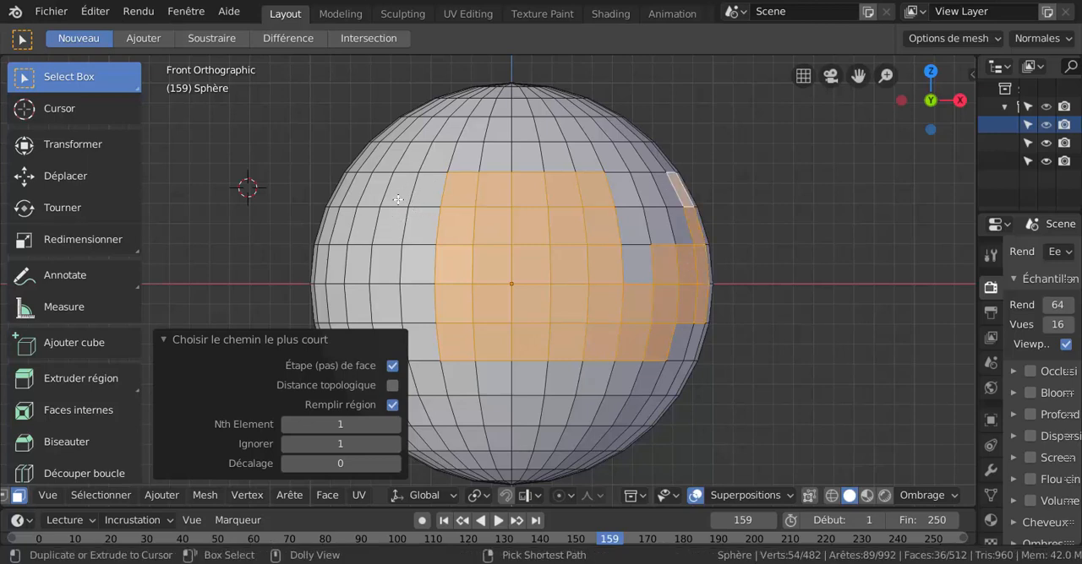
# Extend the path selection to the fourth column left, third row above the equator, and to the third column left, first row above.
pyautogui.keyDown('ctrl'); pyautogui.click(392, 189); pyautogui.keyUp('ctrl')
pyautogui.scroll(-3, 406, 219)
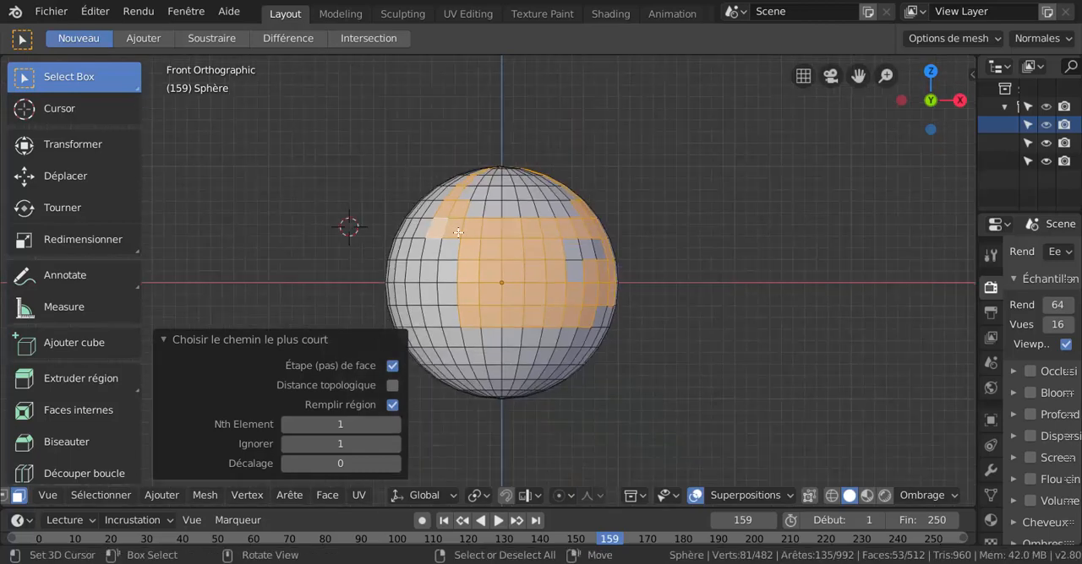
pyautogui.scroll(2, 416, 258)
pyautogui.keyDown('ctrl'); pyautogui.click(417, 263); pyautogui.keyUp('ctrl')
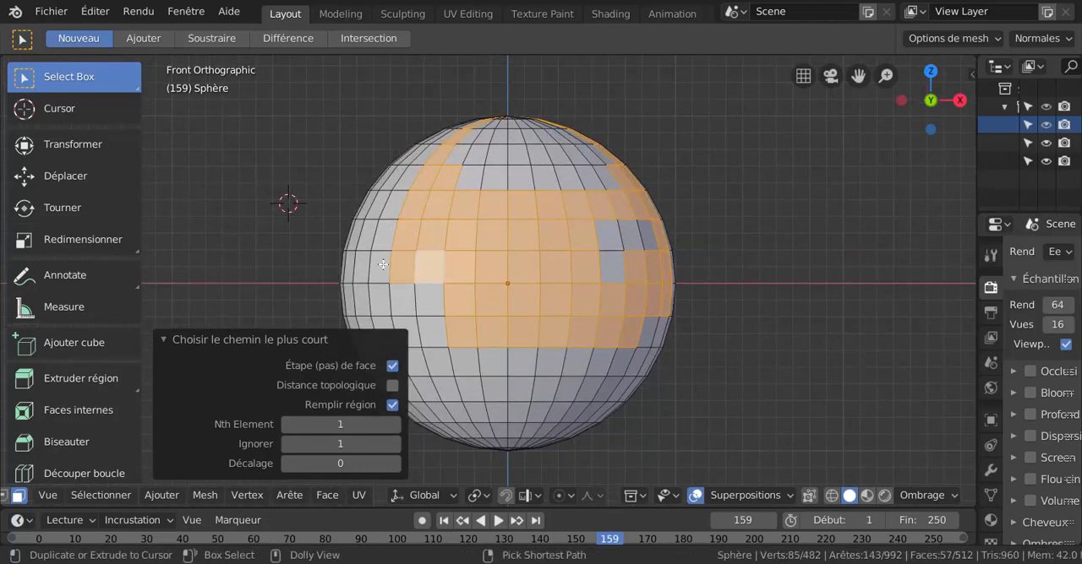
# Deselect all faces of the sphere.
pyautogui.keyDown('ctrl'); pyautogui.rightClick(419, 308); pyautogui.keyUp('ctrl')
pyautogui.scroll(-3, 525, 299)
pyautogui.scroll(2, 528, 297)
pyautogui.rightClick(794, 222)
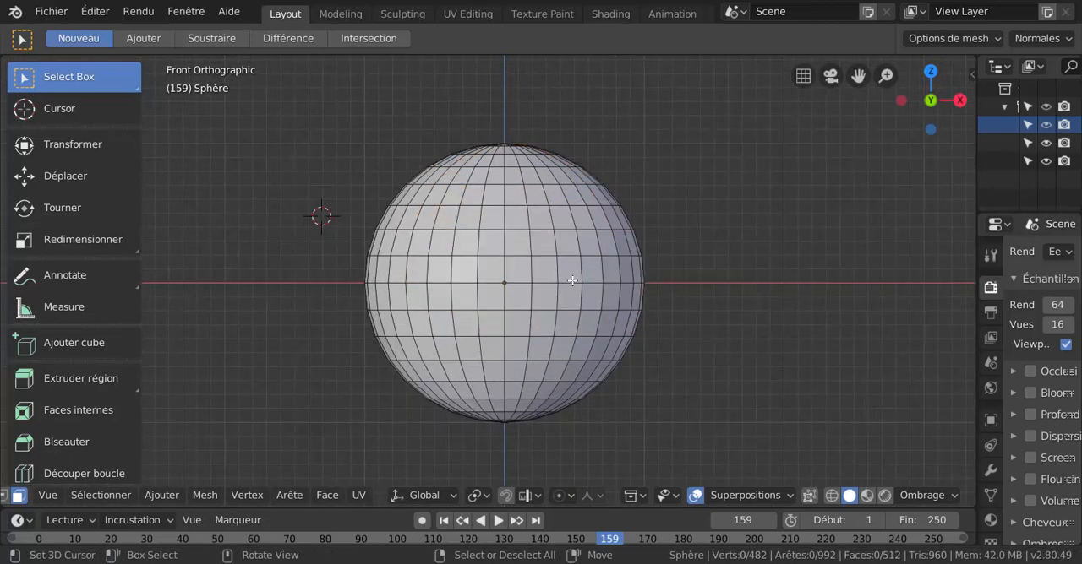
pyautogui.scroll(1, 573, 281)
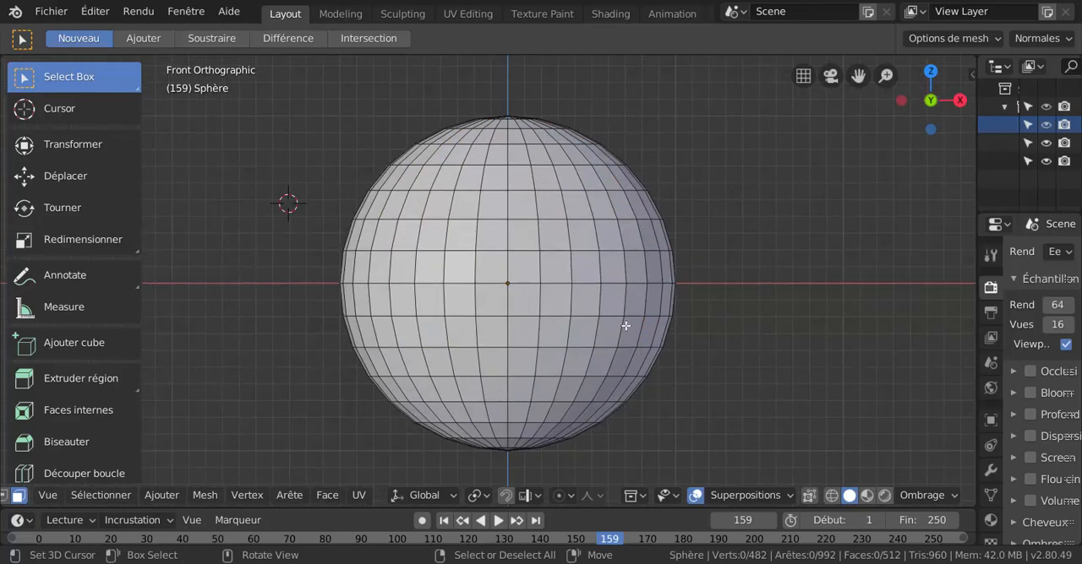
pyautogui.keyDown('shift'); pyautogui.moveTo(584, 314); pyautogui.dragTo(602, 296, button='middle'); pyautogui.keyUp('shift')
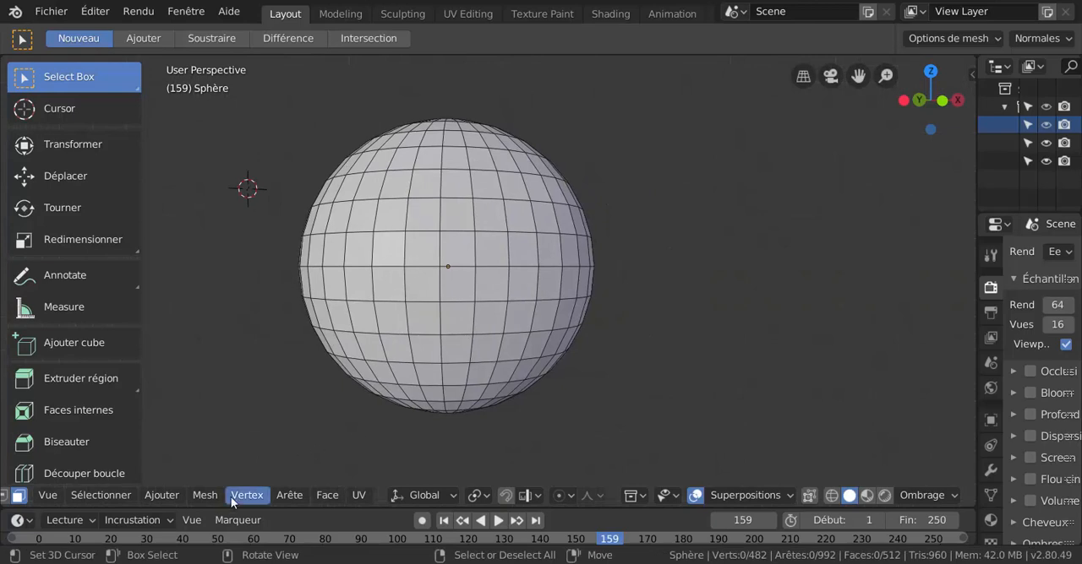
pyautogui.click(161, 495)
pyautogui.moveTo(111, 497)
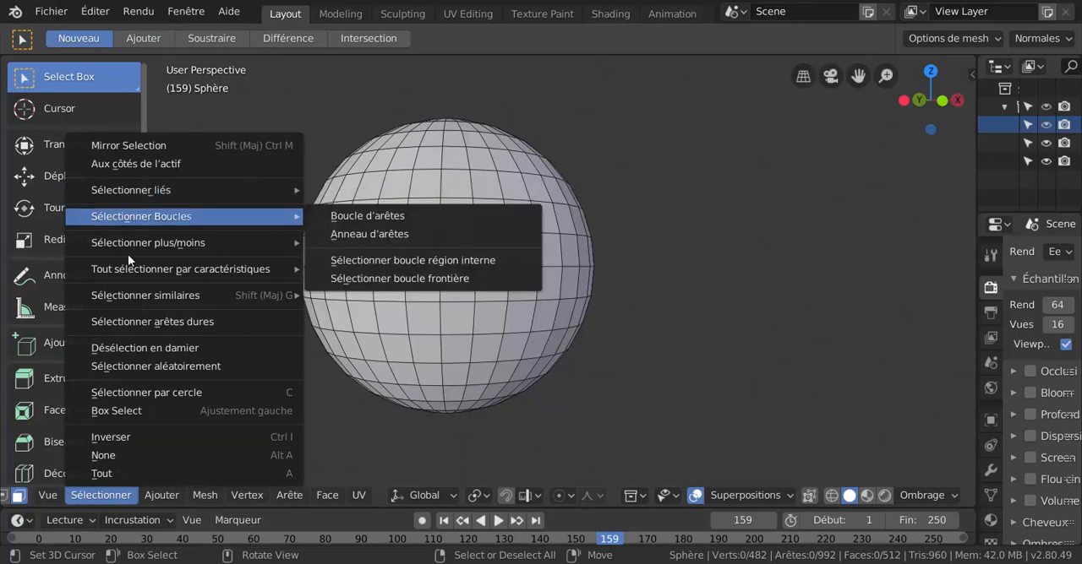
pyautogui.moveTo(140, 299)
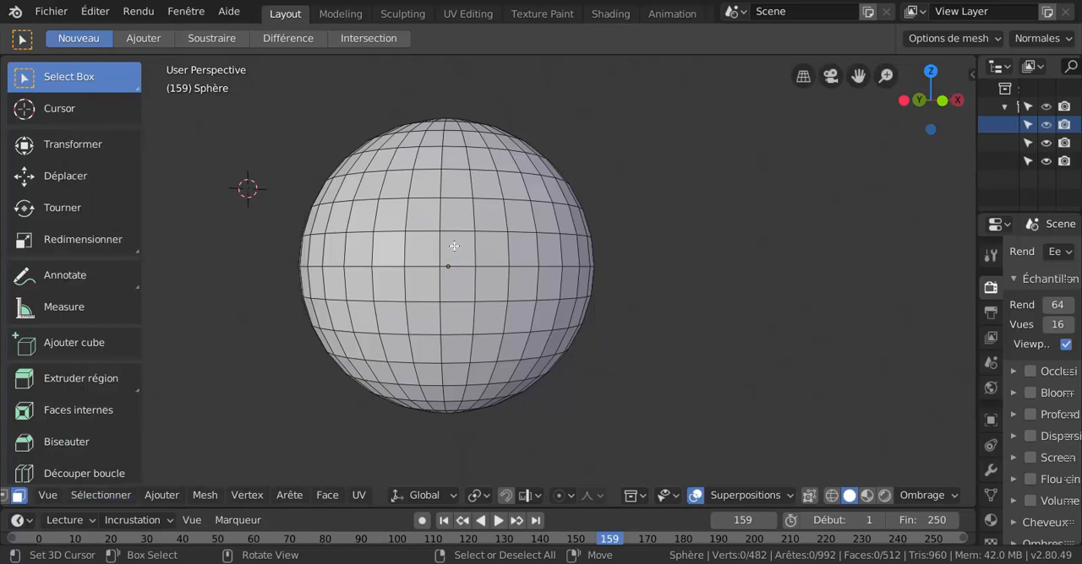
# Select the first three faces right of centre just above the equator, plus the two faces above the second and third.
pyautogui.click(454, 246)
pyautogui.keyDown('shift'); pyautogui.click(490, 214); pyautogui.keyUp('shift')
pyautogui.keyDown('shift'); pyautogui.click(521, 215); pyautogui.keyUp('shift')
pyautogui.keyDown('shift'); pyautogui.click(522, 249); pyautogui.keyUp('shift')
pyautogui.keyDown('shift'); pyautogui.click(490, 250); pyautogui.keyUp('shift')
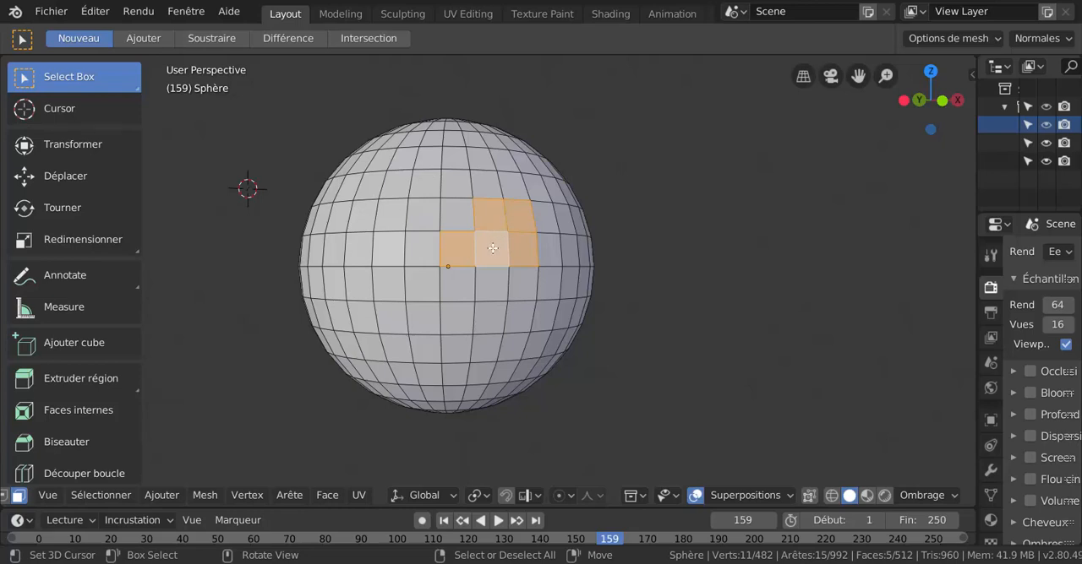
# Invert the selection of the five faces and inspect it on the sphere.
pyautogui.click(161, 495)
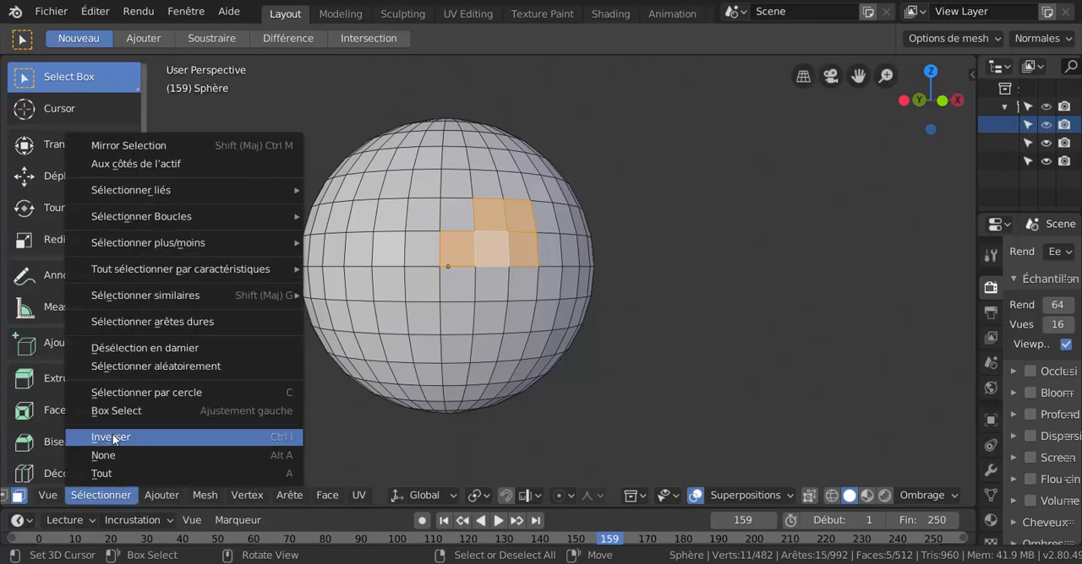
pyautogui.click(110, 437)
pyautogui.scroll(1, 491, 263)
pyautogui.scroll(2, 507, 228)
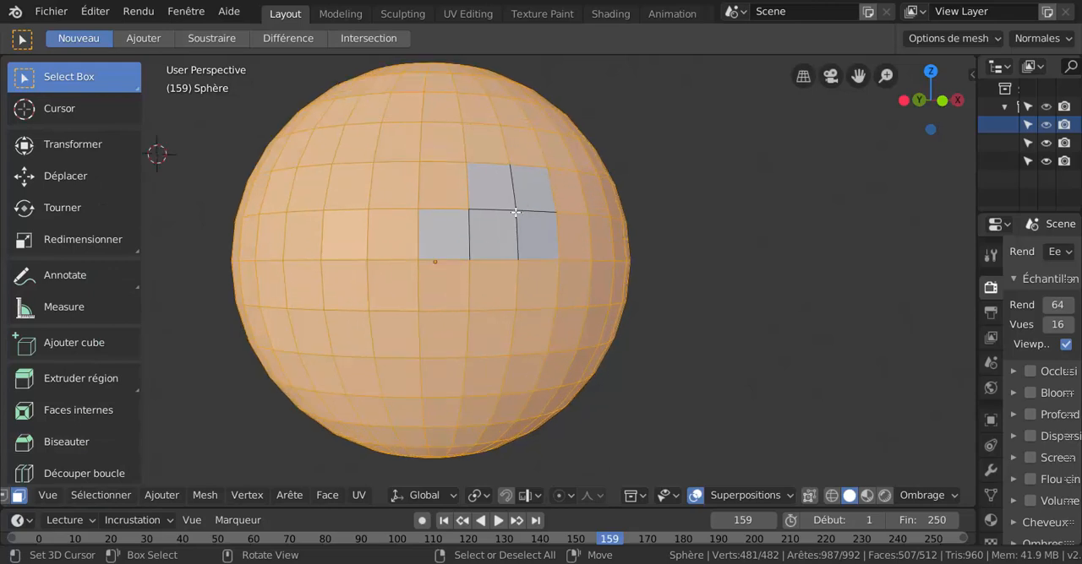
pyautogui.scroll(-3, 513, 214)
pyautogui.scroll(1, 496, 245)
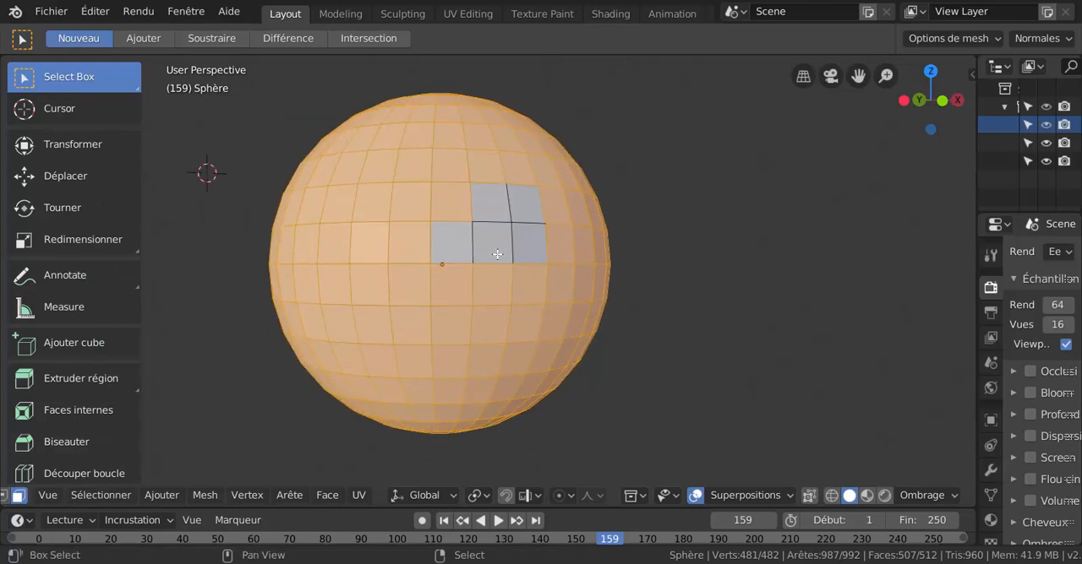
pyautogui.keyDown('shift'); pyautogui.moveTo(509, 256); pyautogui.dragTo(543, 264, button='middle'); pyautogui.keyUp('shift')
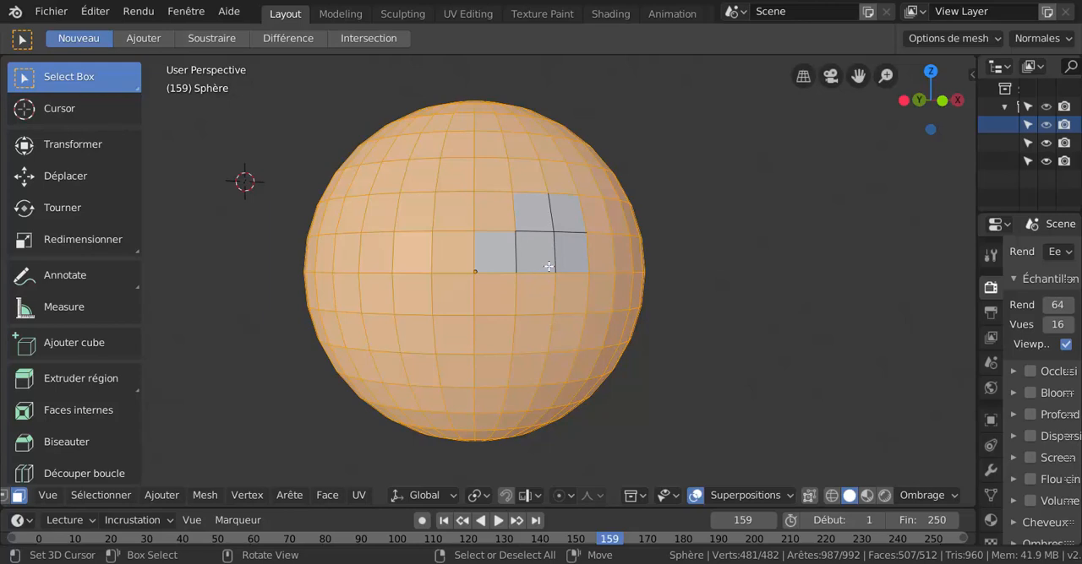
pyautogui.moveTo(537, 271)
pyautogui.mouseDown(button='middle')
pyautogui.moveTo(592, 296)
pyautogui.moveTo(534, 288)
pyautogui.moveTo(550, 285)
pyautogui.mouseUp(button='middle')
pyautogui.scroll(1, 538, 276)
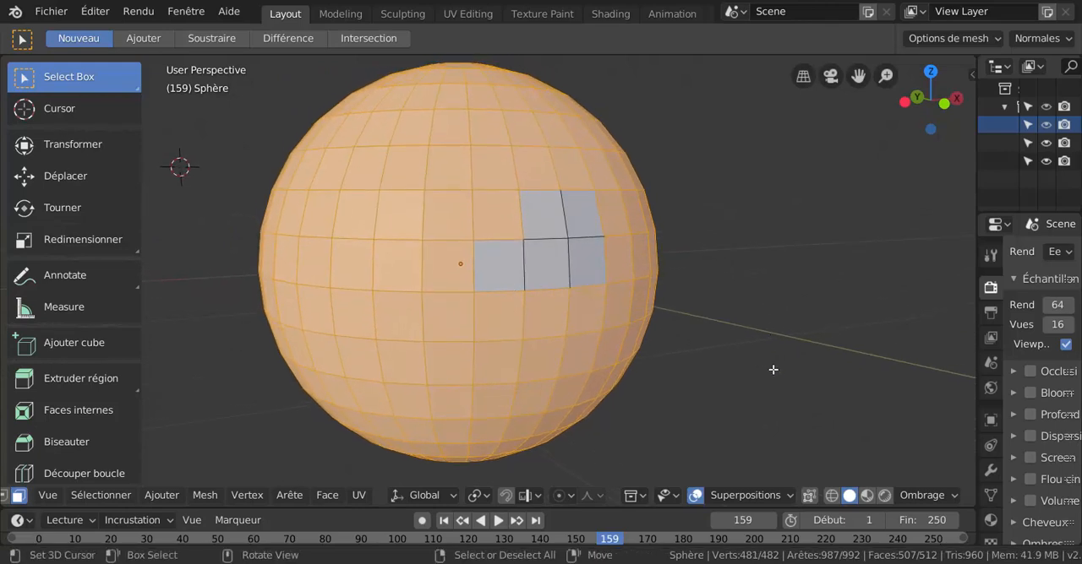
# Select only the face in front of the sphere's origin and grow the selection five times.
pyautogui.click(453, 263)
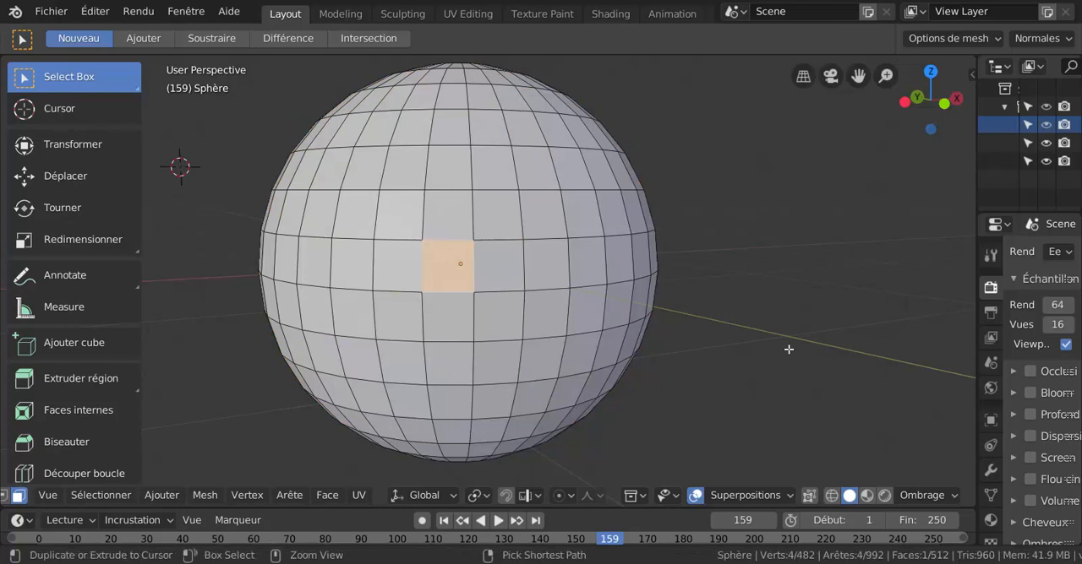
pyautogui.press('ctrl+KP_Add')
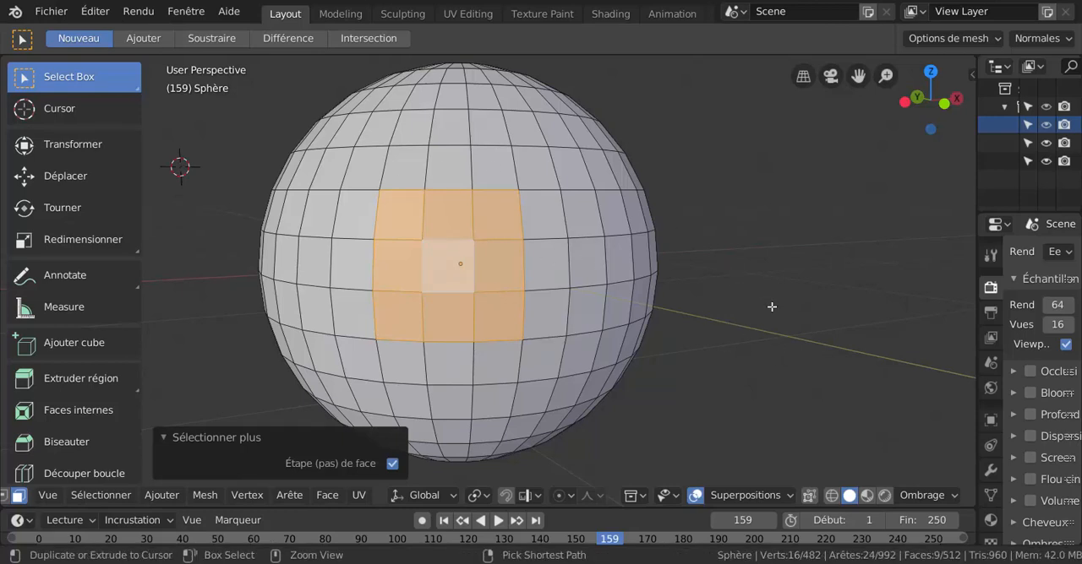
pyautogui.press('ctrl+KP_Add')
pyautogui.press('ctrl+KP_Add')
pyautogui.press('ctrl+KP_Add')
pyautogui.press('ctrl+KP_Add')
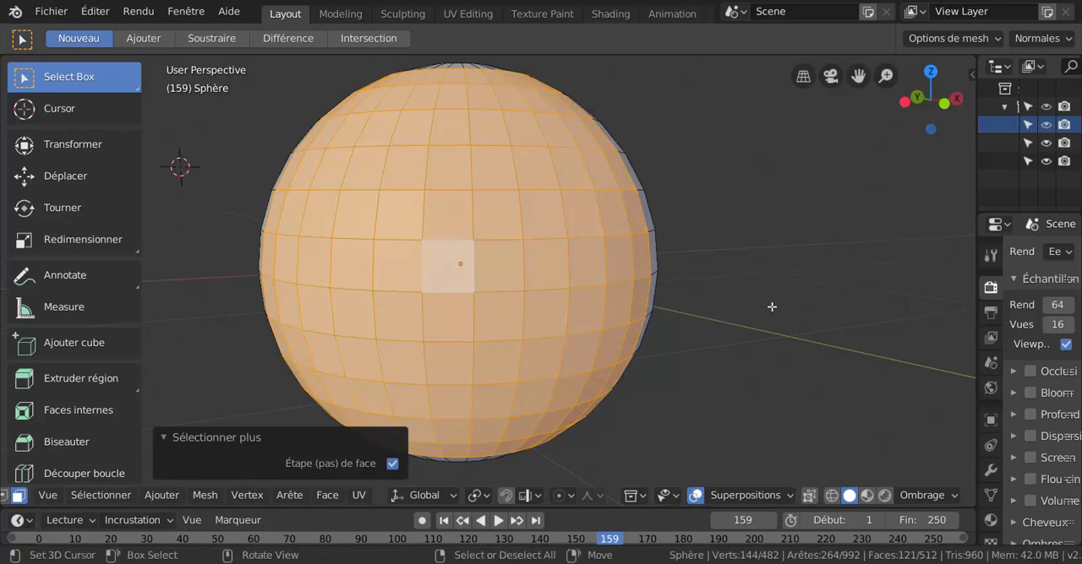
# Shrink the face selection until nothing is selected, and try growing the empty selection.
pyautogui.press('ctrl+KP_Subtract')
pyautogui.press('ctrl+KP_Subtract')
pyautogui.press('ctrl+KP_Subtract')
pyautogui.press('ctrl+KP_Subtract')
pyautogui.press('ctrl+KP_Subtract')
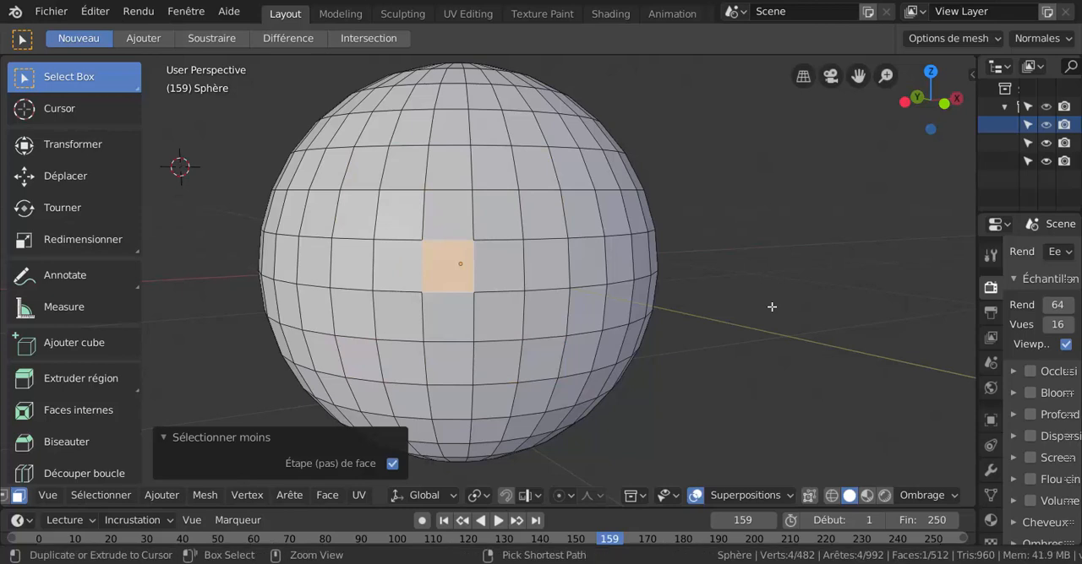
pyautogui.press('ctrl+KP_Subtract')
pyautogui.press('ctrl+KP_Add')
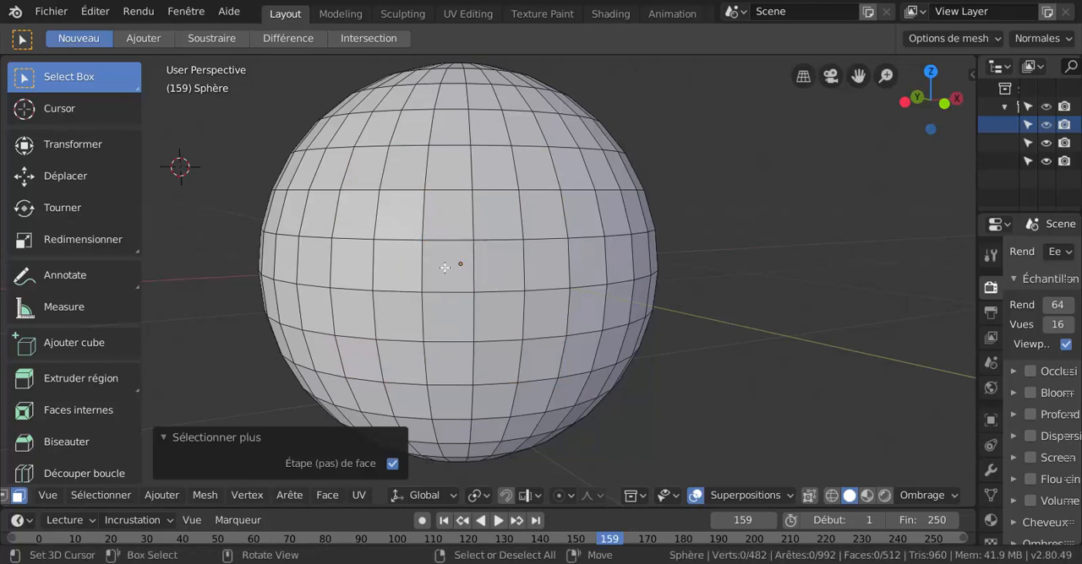
# Select the central face again and grow the selection three times.
pyautogui.click(454, 265)
pyautogui.press('ctrl+KP_Add')
pyautogui.press('ctrl+KP_Add')
pyautogui.press('ctrl+KP_Add')
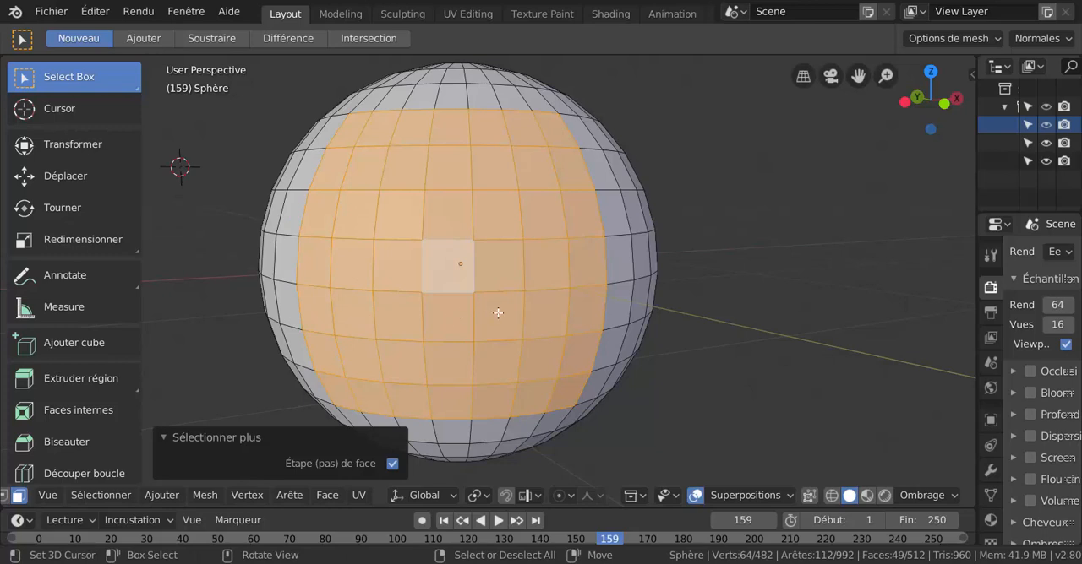
# Switch to vertex selection, select the vertex at the central face's lower-right corner and grow the selection three times.
pyautogui.press('1')
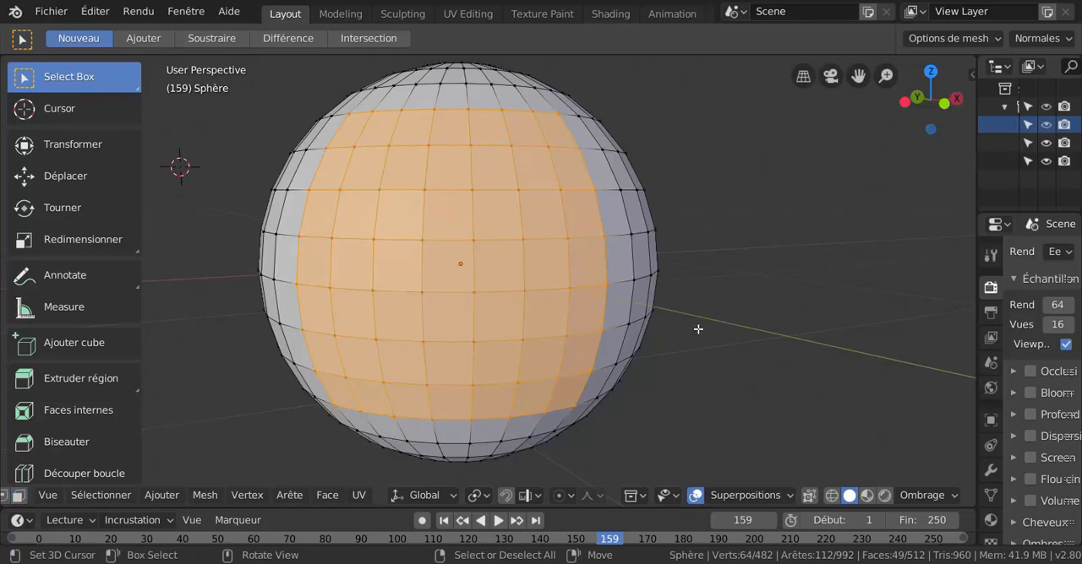
pyautogui.click(466, 288)
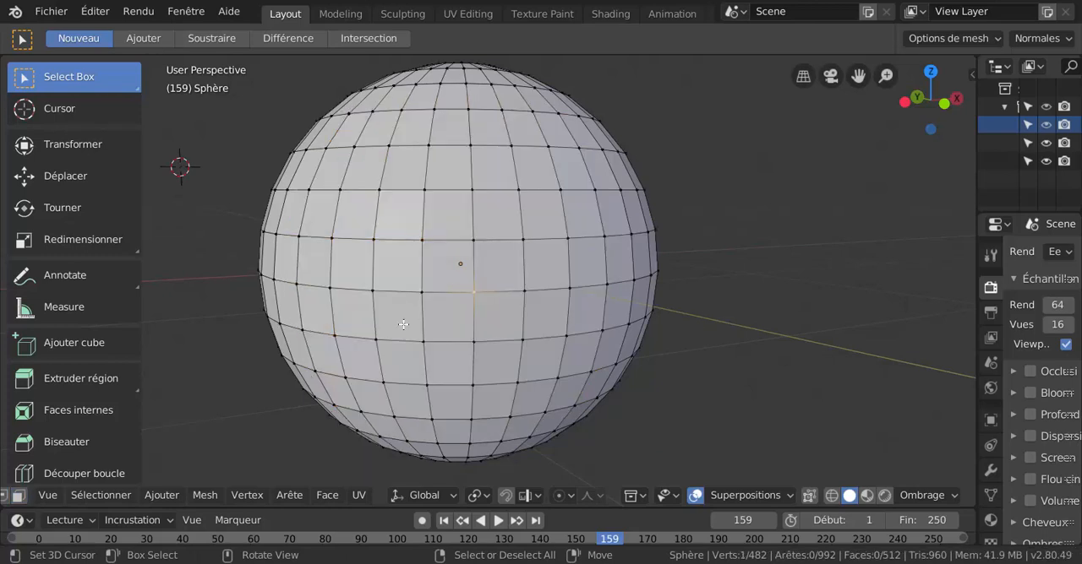
pyautogui.press('ctrl+KP_Add')
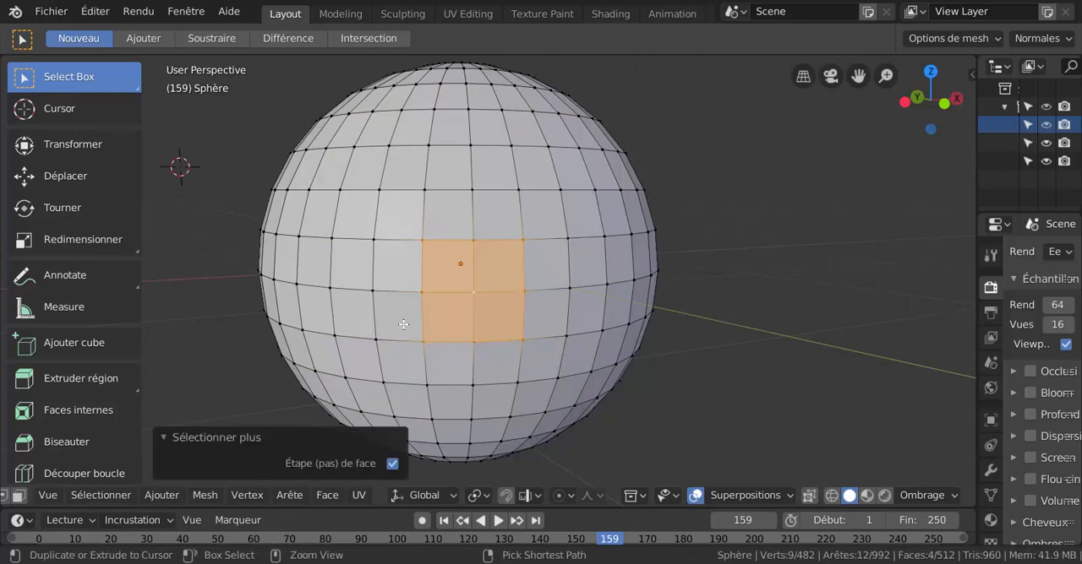
pyautogui.press('ctrl+KP_Add')
pyautogui.press('ctrl+KP_Add')
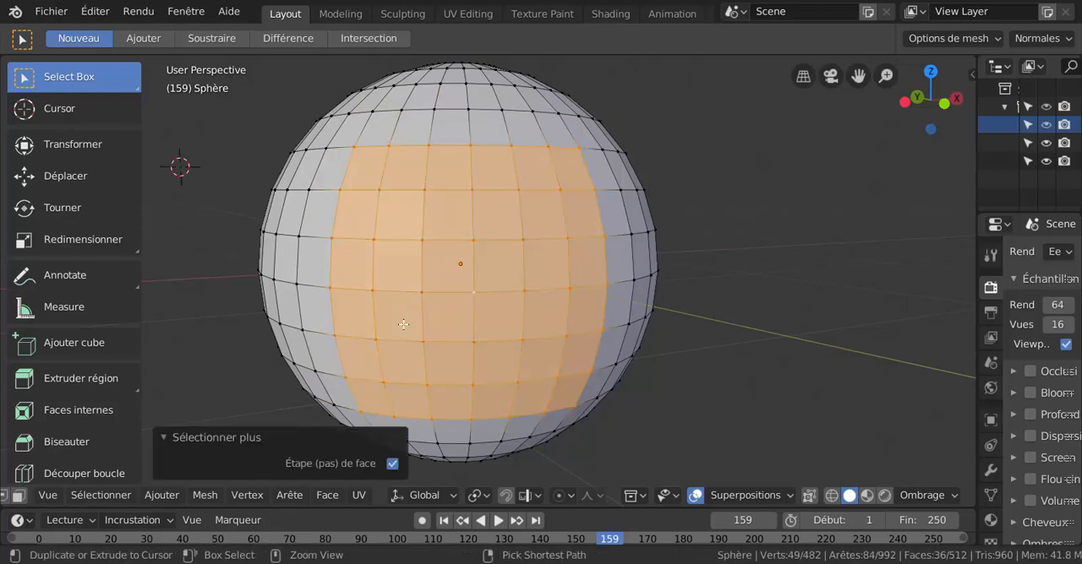
# Shrink the vertex selection three times, back to the starting vertex.
pyautogui.press('ctrl+KP_Subtract')
pyautogui.press('ctrl+KP_Subtract')
pyautogui.press('ctrl+KP_Subtract')
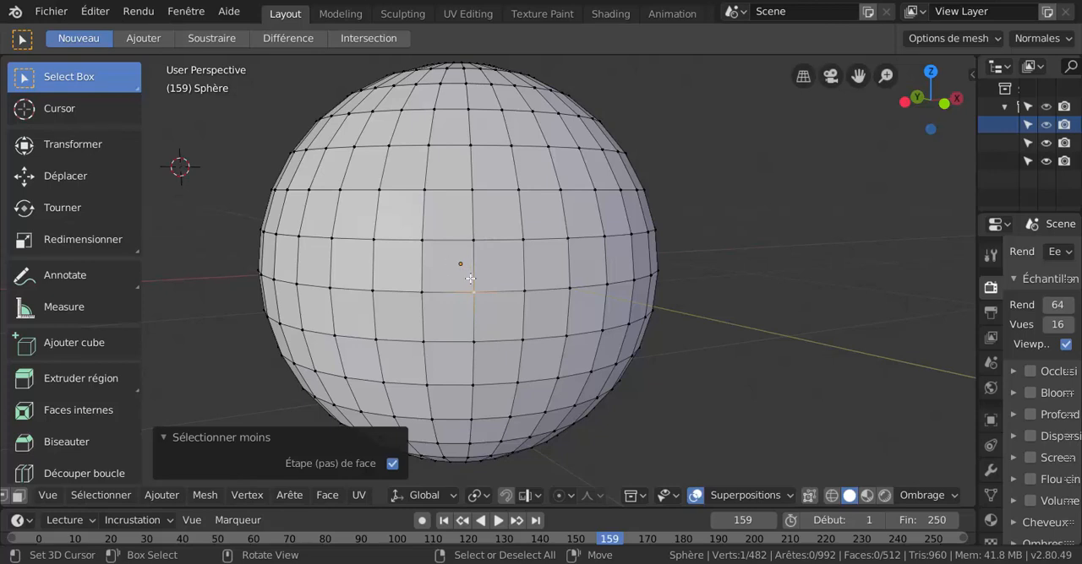
# Switch to face selection and loop-select the horizontal row of faces passing through the central face.
pyautogui.press('2')
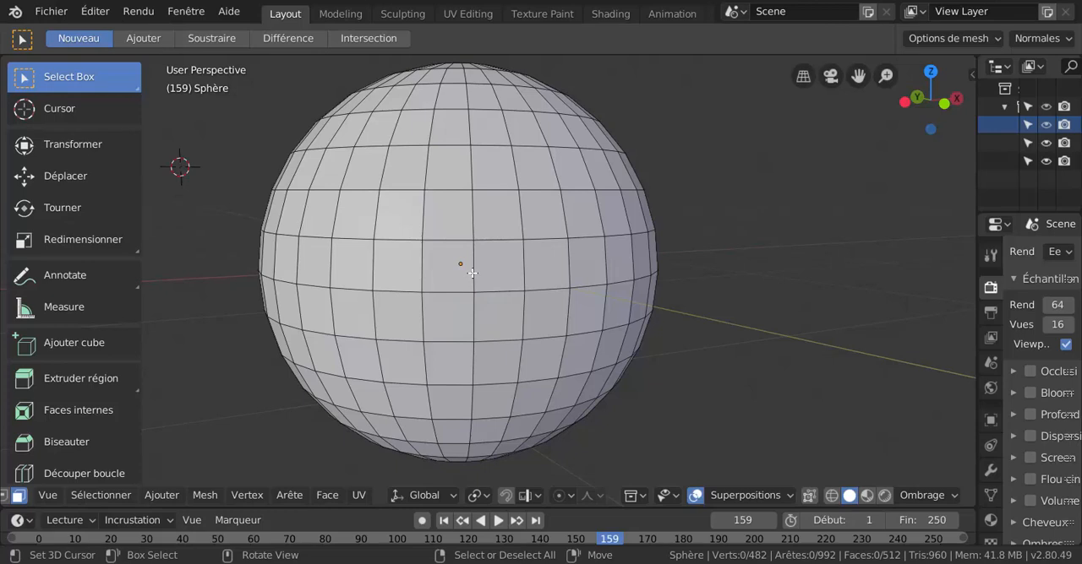
pyautogui.click(471, 272)
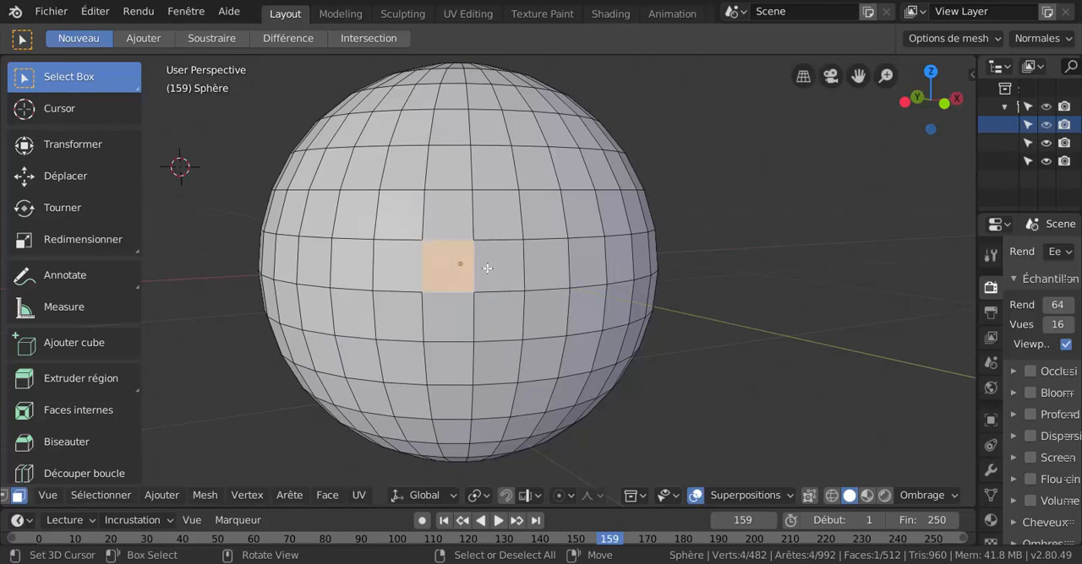
pyautogui.keyDown('alt'); pyautogui.click(528, 267); pyautogui.keyUp('alt')
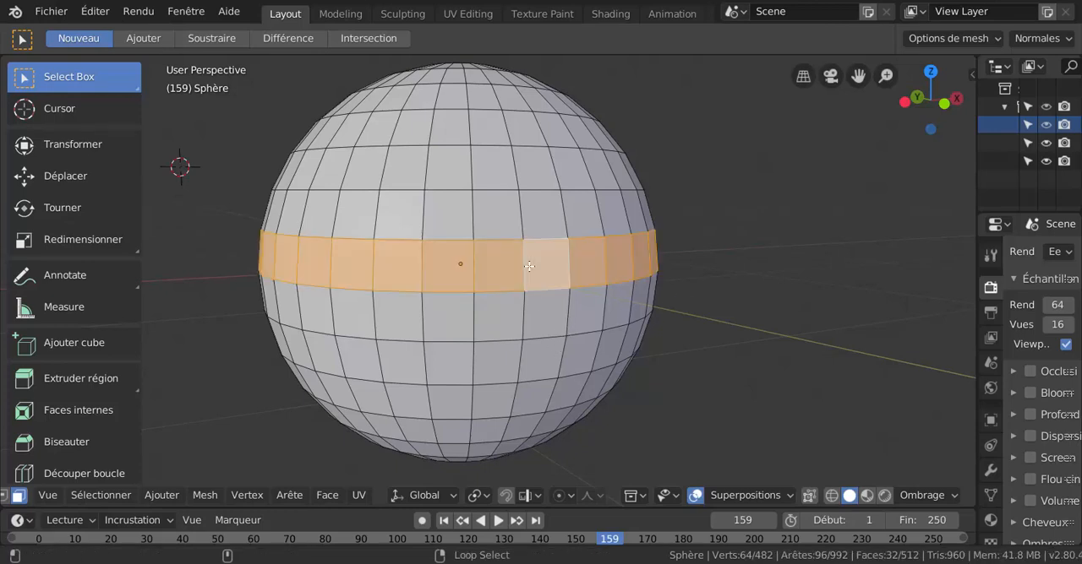
pyautogui.scroll(-1, 709, 265)
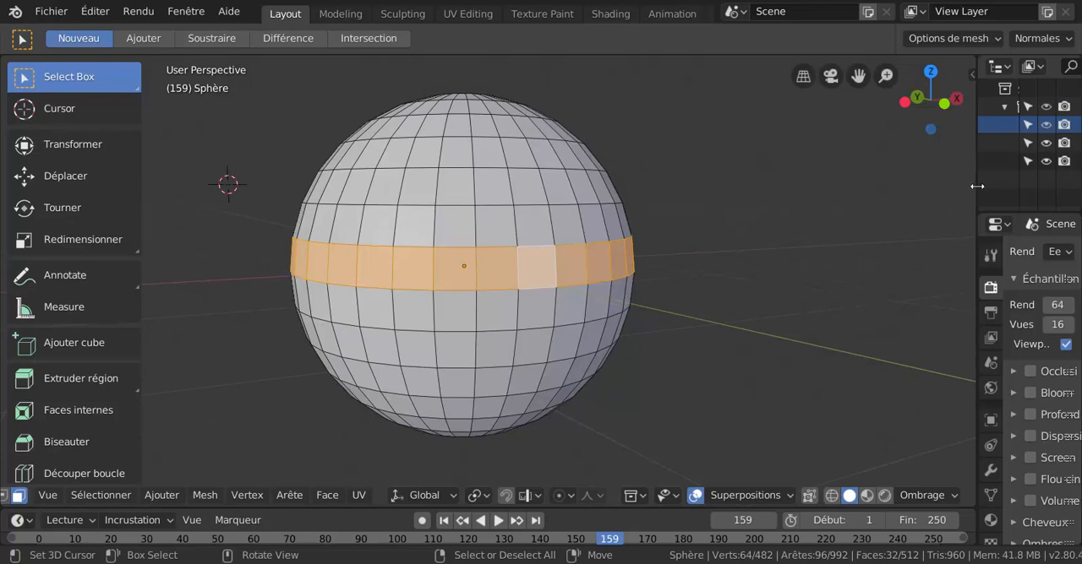
# Widen the properties area and create a new material for the sphere.
pyautogui.moveTo(977, 185); pyautogui.dragTo(724, 196)
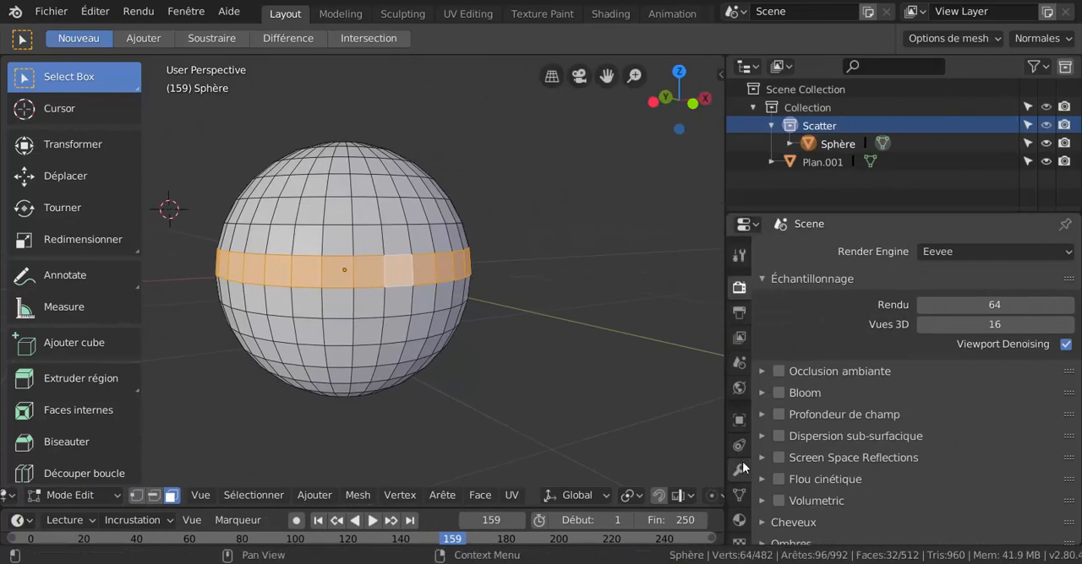
pyautogui.click(738, 521)
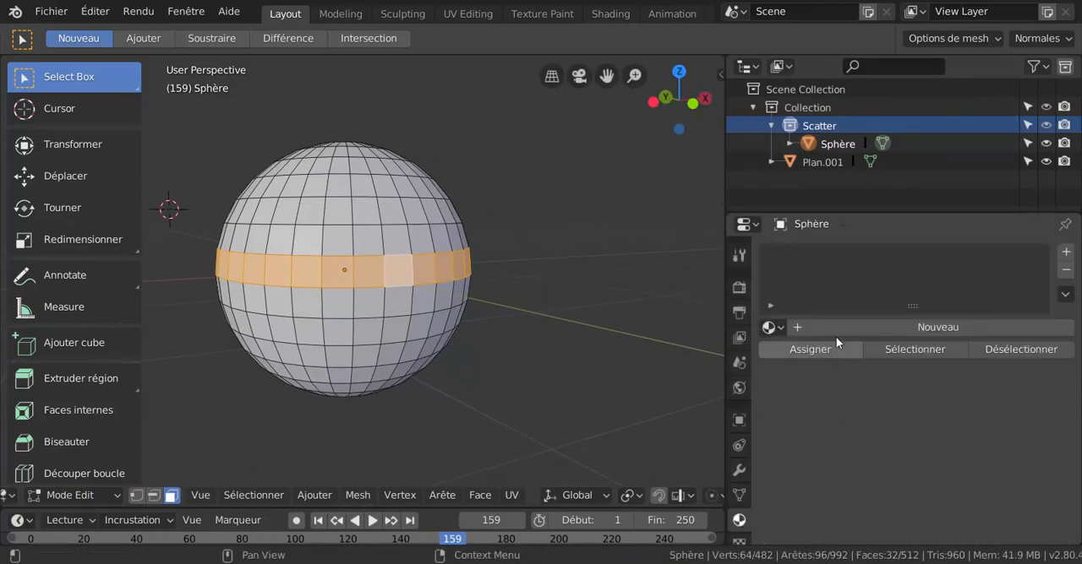
pyautogui.click(919, 330)
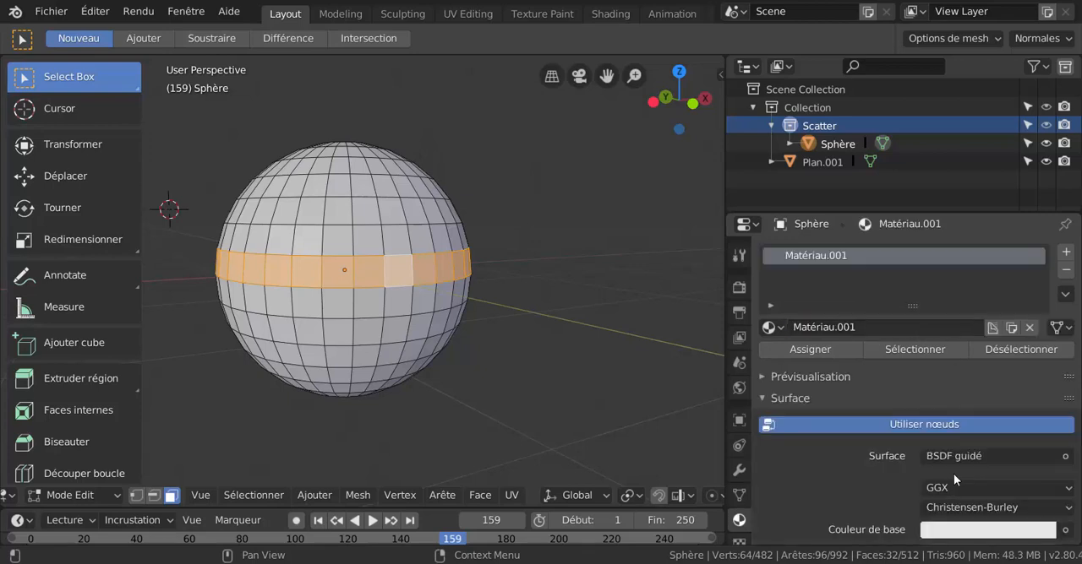
# Set the material's base colour to a pinkish red and switch the 3D viewport to LookDev shading.
pyautogui.scroll(-3, 953, 474)
pyautogui.click(1004, 425)
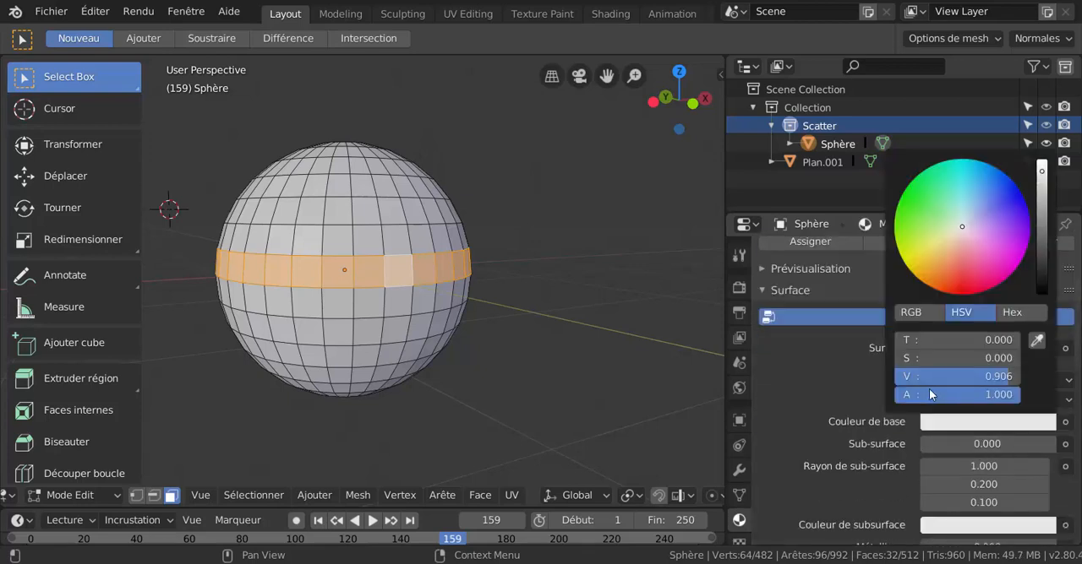
pyautogui.click(976, 258)
pyautogui.scroll(-3, 617, 497)
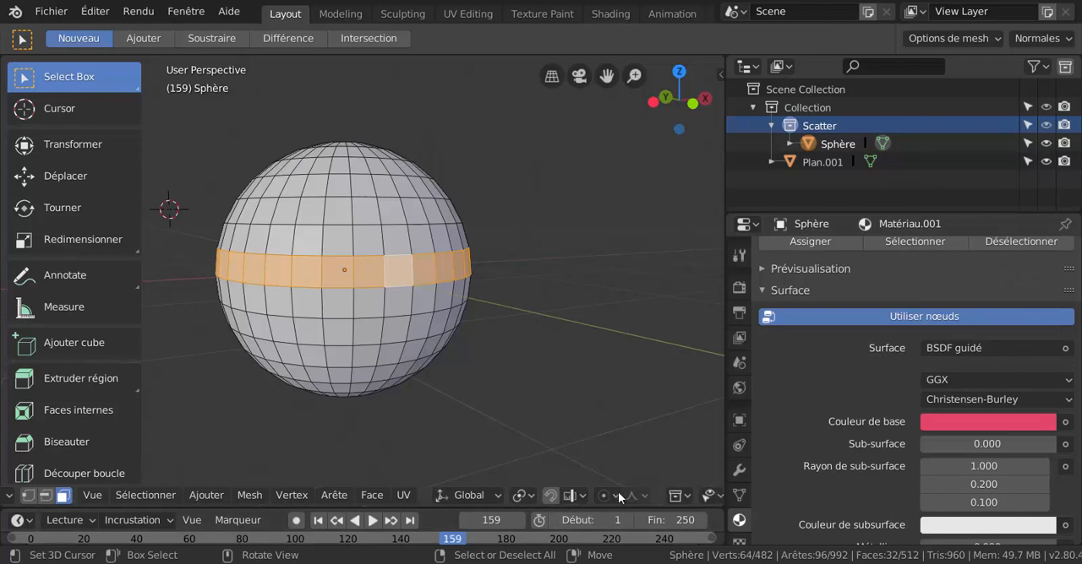
pyautogui.scroll(-10, 618, 495)
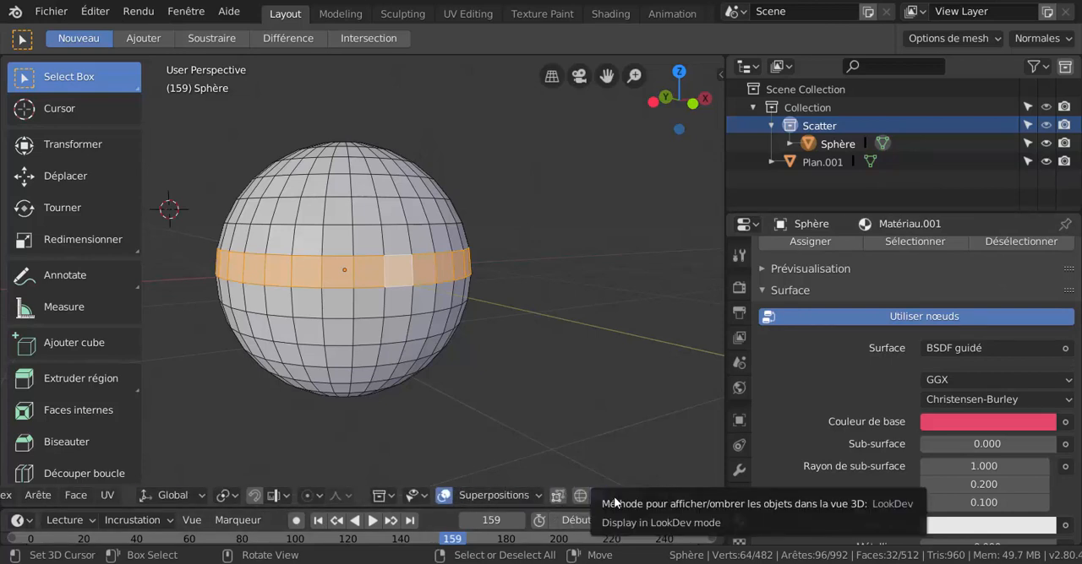
pyautogui.click(616, 496)
pyautogui.scroll(2, 493, 390)
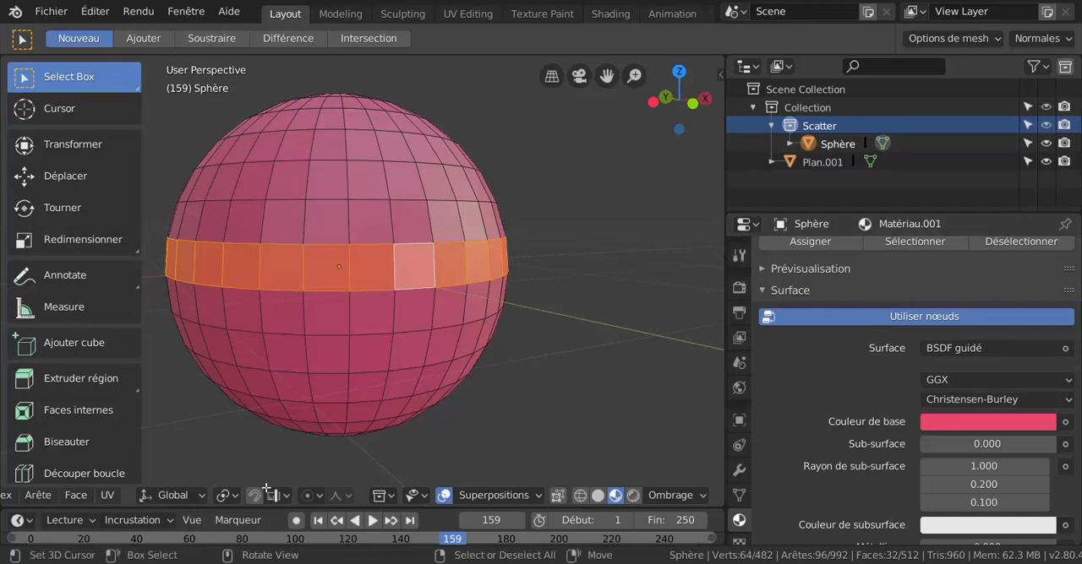
# Invert the face selection so everything except the horizontal band is selected.
pyautogui.scroll(-1, 849, 314)
pyautogui.scroll(3, 849, 315)
pyautogui.scroll(1, 862, 296)
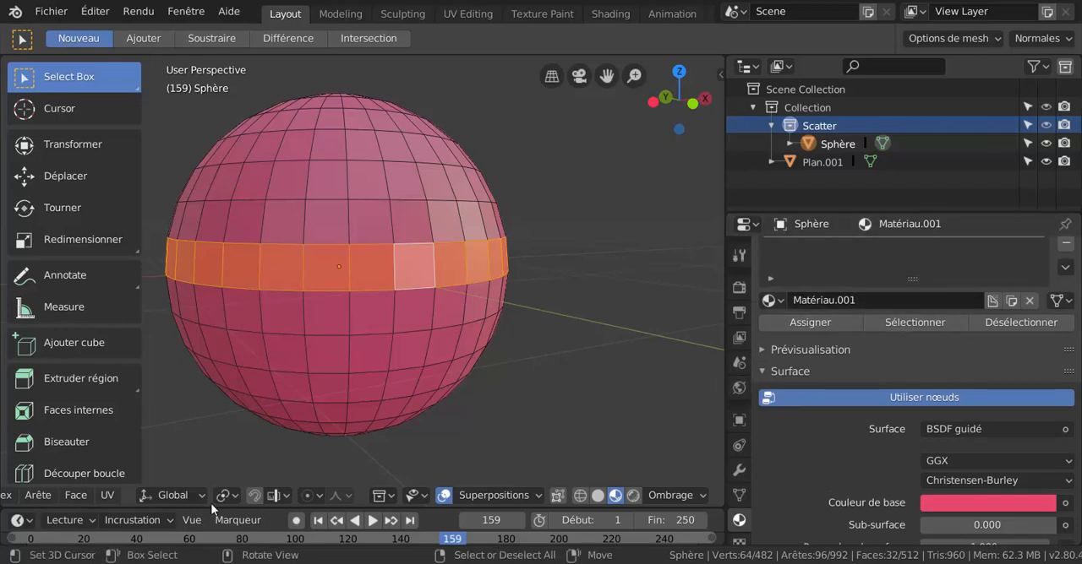
pyautogui.click(67, 521)
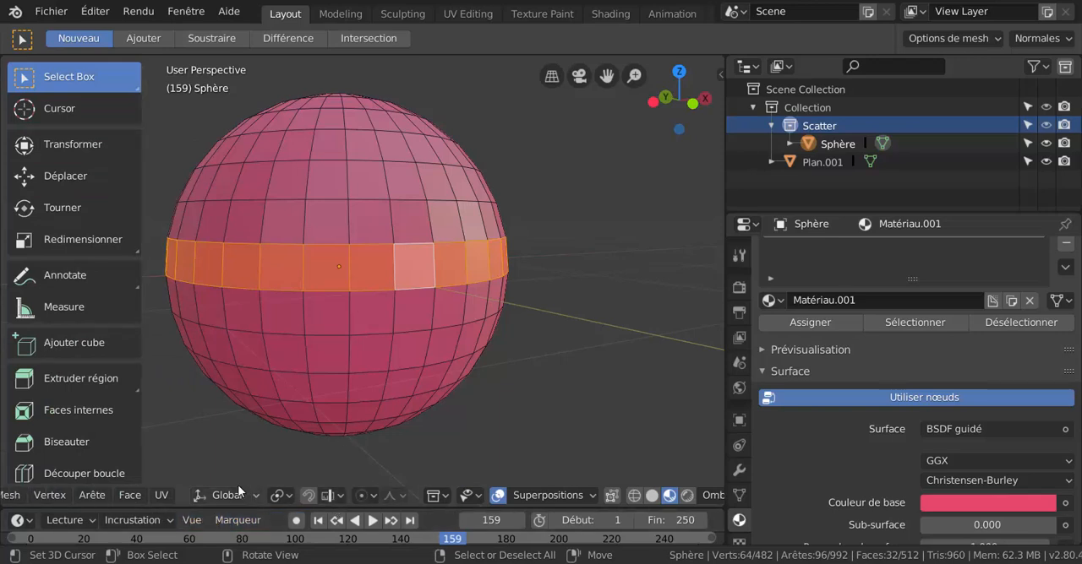
pyautogui.scroll(8, 123, 495)
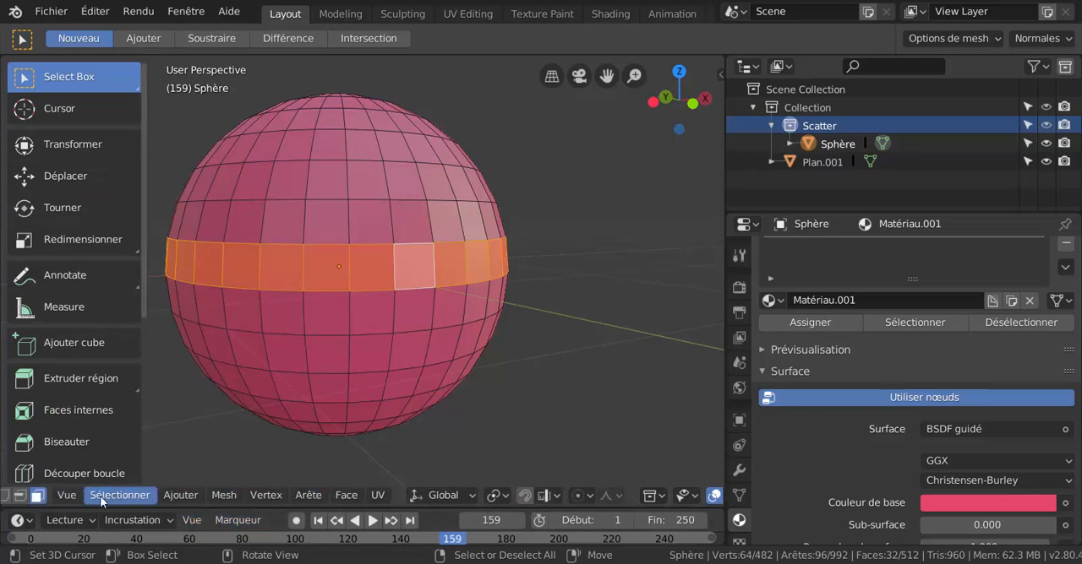
pyautogui.scroll(5, 100, 496)
pyautogui.click(201, 495)
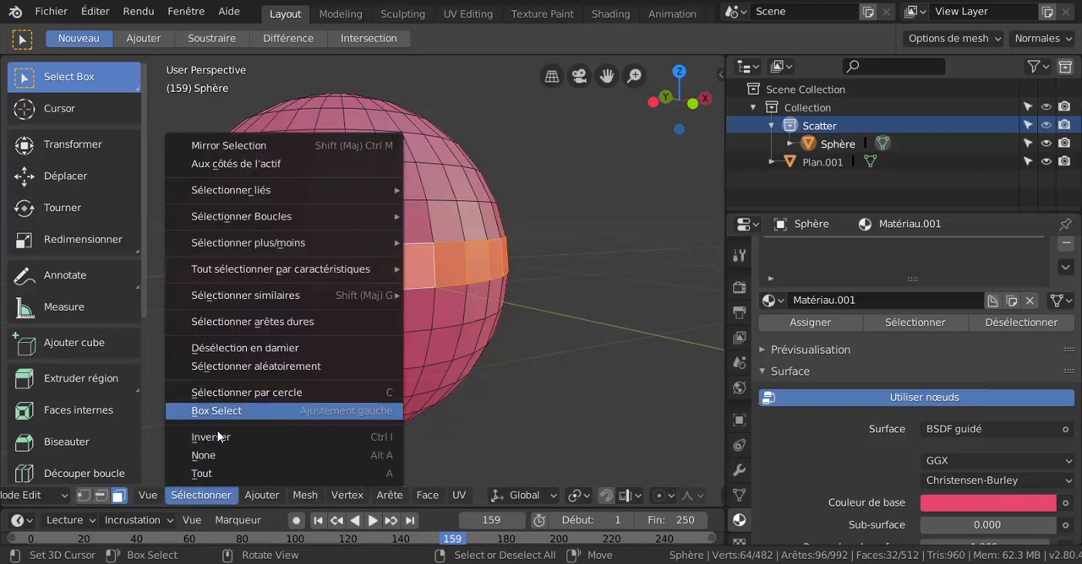
pyautogui.click(217, 437)
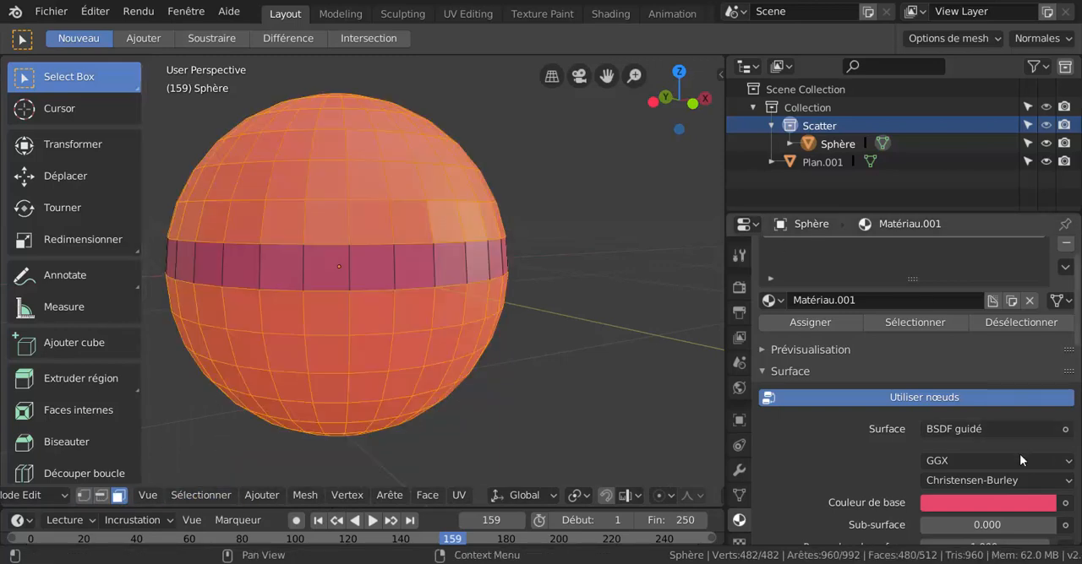
# Add a second material slot with a new material and assign it to the selected faces.
pyautogui.scroll(1, 1048, 300)
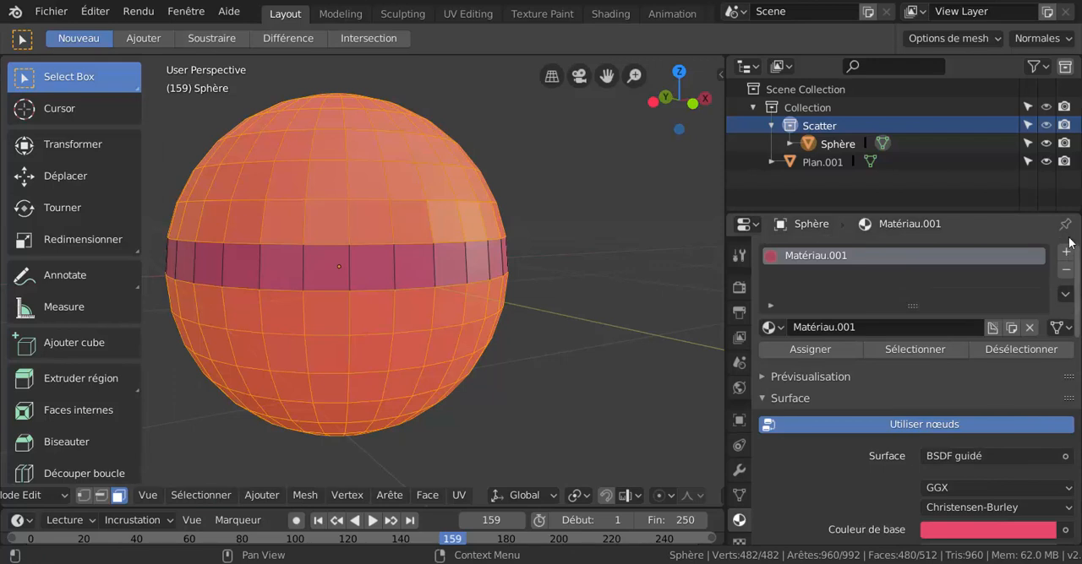
pyautogui.click(1066, 252)
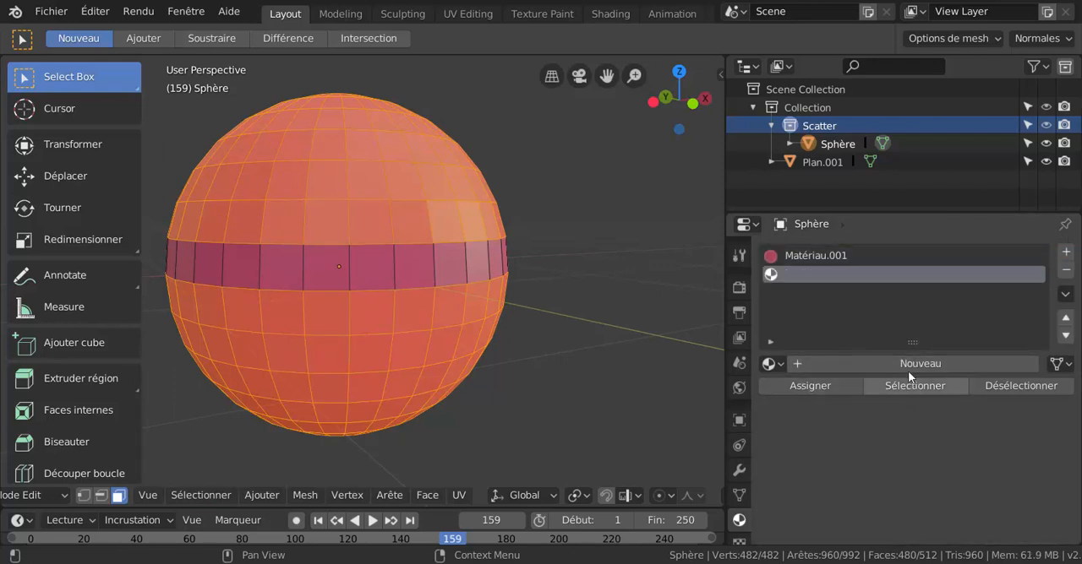
pyautogui.click(944, 365)
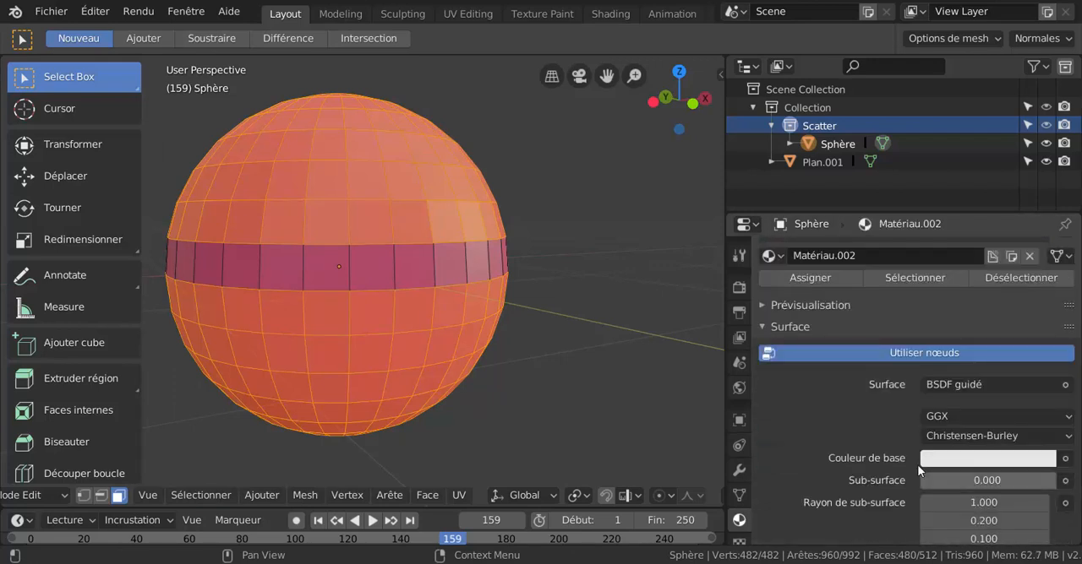
pyautogui.click(817, 278)
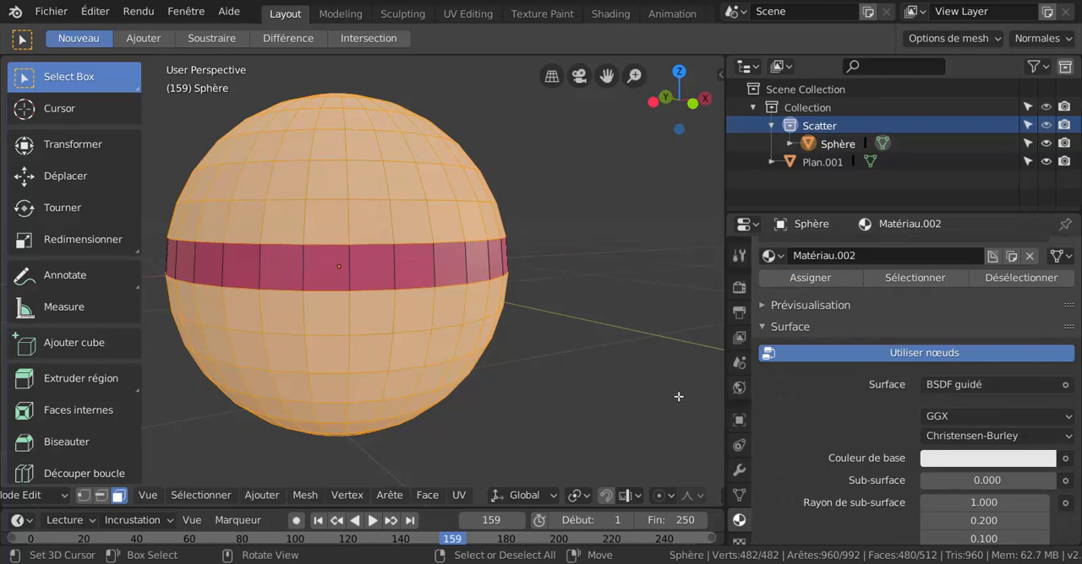
# Select all faces using the red band's material, and do the same for the white material from a white face above the band.
pyautogui.click(405, 258)
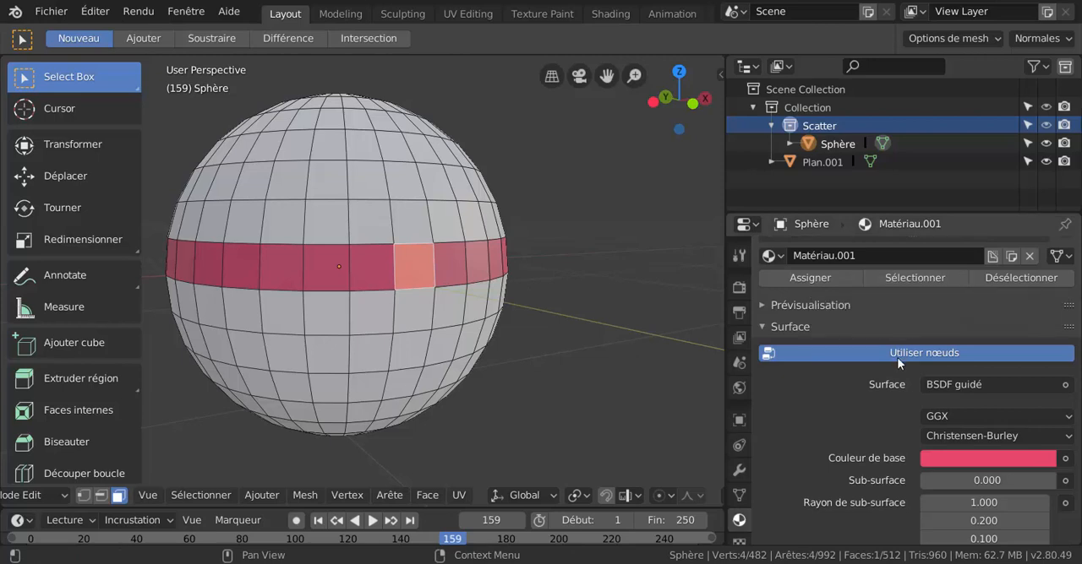
pyautogui.click(913, 276)
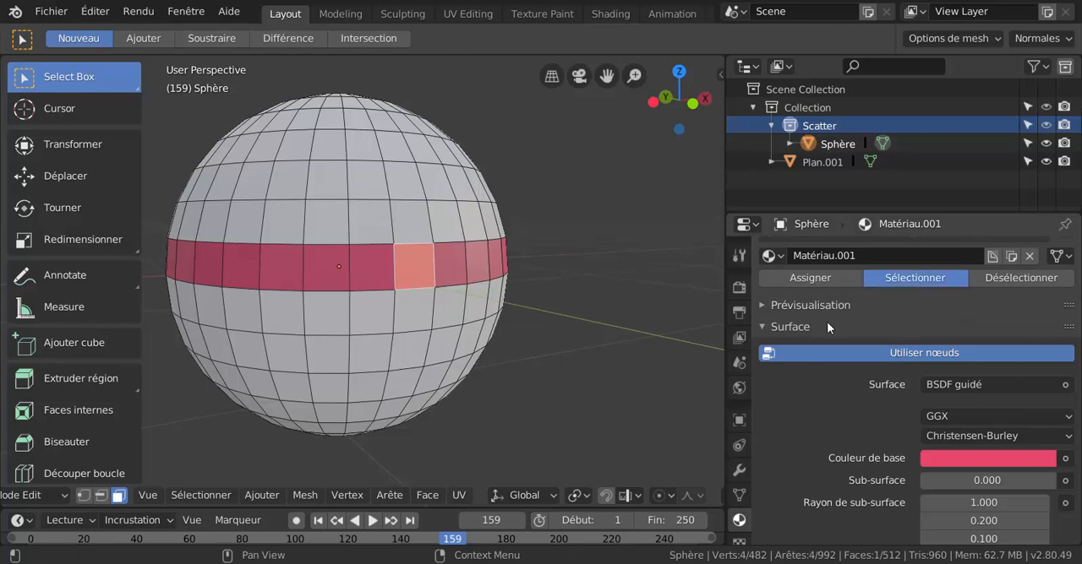
pyautogui.click(419, 219)
pyautogui.click(914, 277)
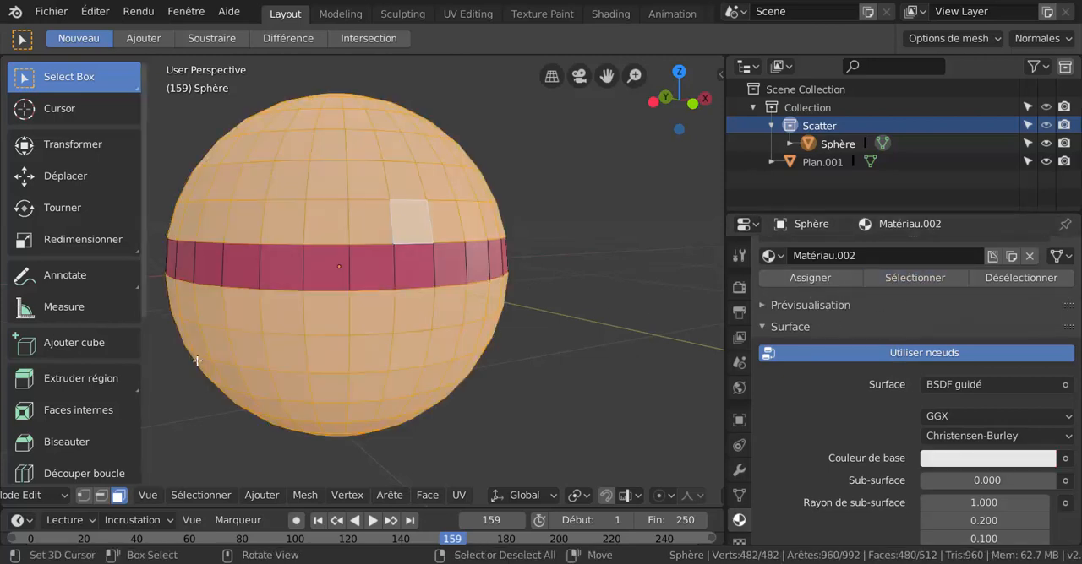
pyautogui.click(365, 169)
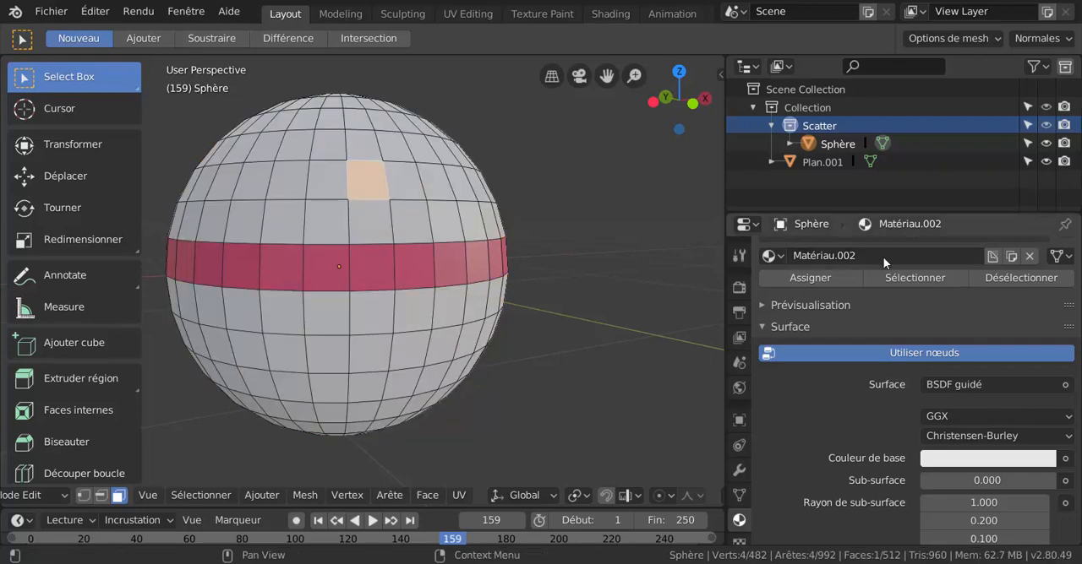
pyautogui.click(908, 277)
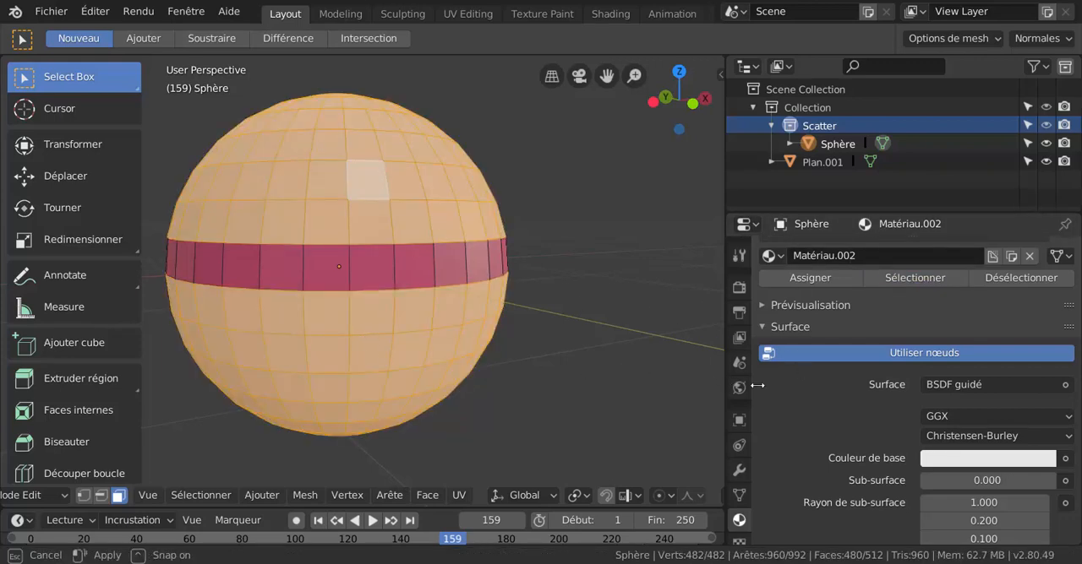
# Narrow the properties area to enlarge the 3D viewport and view the sphere from the front.
pyautogui.moveTo(725, 382); pyautogui.dragTo(933, 382)
pyautogui.scroll(-2, 670, 343)
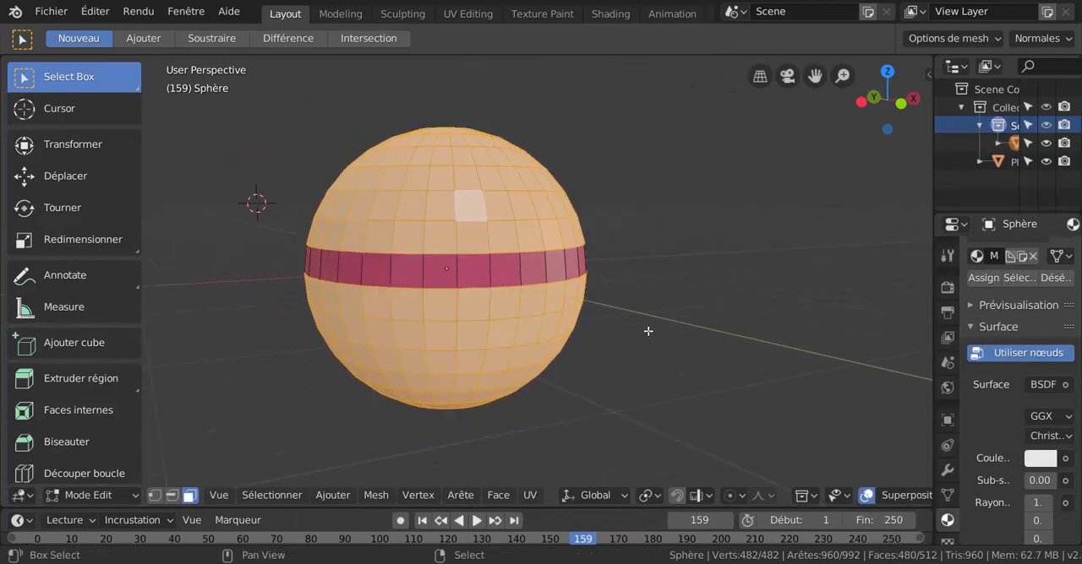
pyautogui.keyDown('shift'); pyautogui.moveTo(660, 331); pyautogui.dragTo(600, 307, button='middle'); pyautogui.keyUp('shift')
pyautogui.press('KP_1')
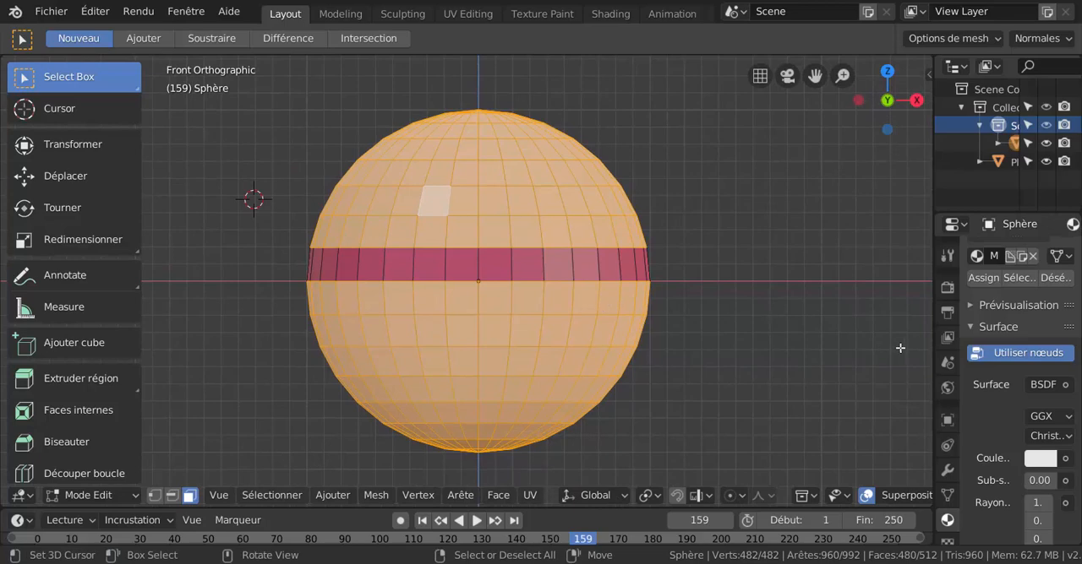
pyautogui.click(930, 324)
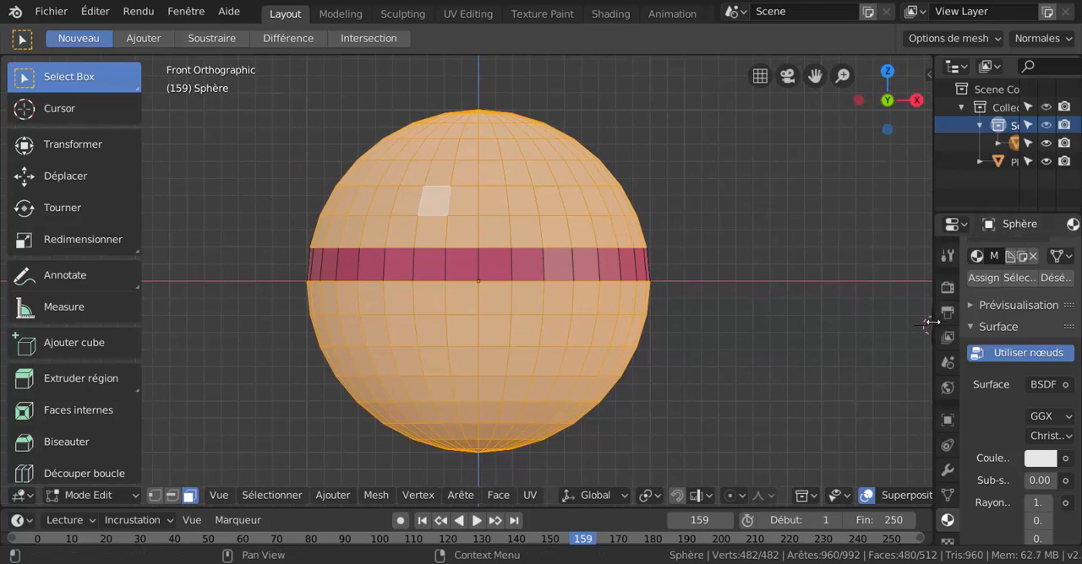
pyautogui.moveTo(933, 325)
pyautogui.mouseDown()
pyautogui.moveTo(806, 325)
pyautogui.moveTo(925, 325)
pyautogui.mouseUp()
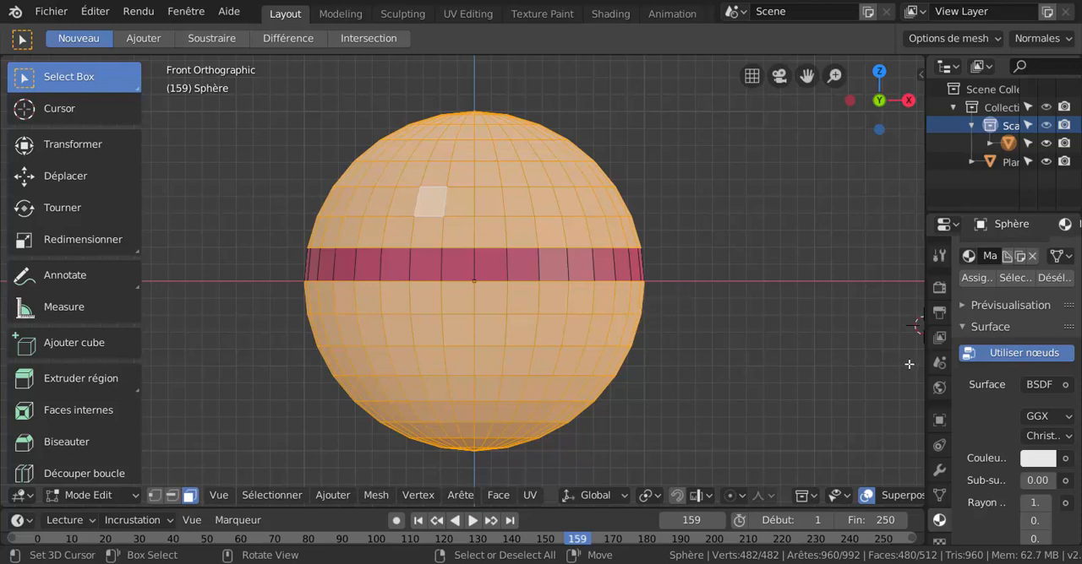
pyautogui.moveTo(926, 346); pyautogui.dragTo(874, 344)
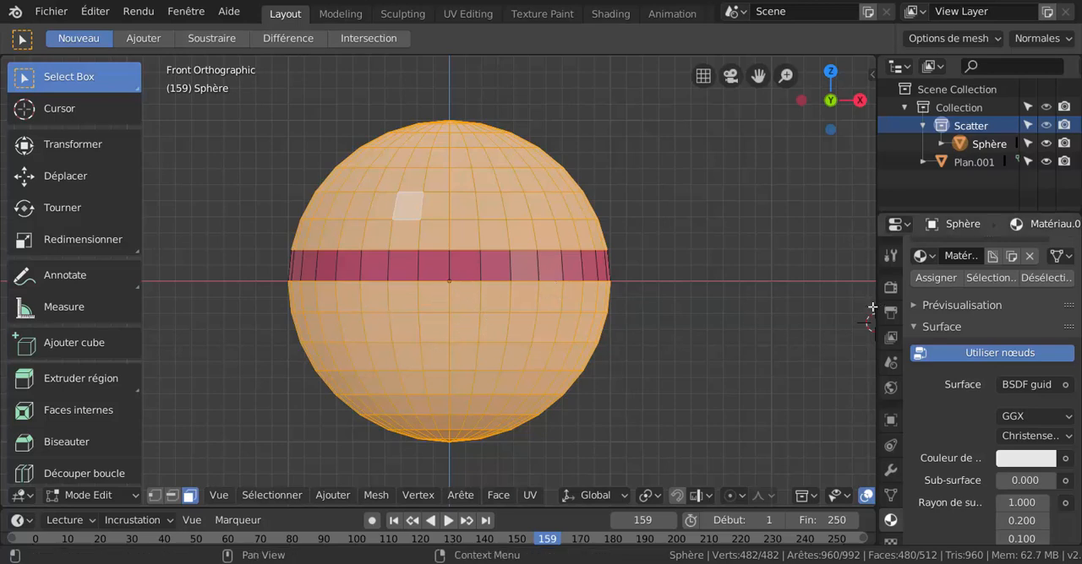
# Look through the scene's render settings and output dimensions in the properties area.
pyautogui.click(890, 287)
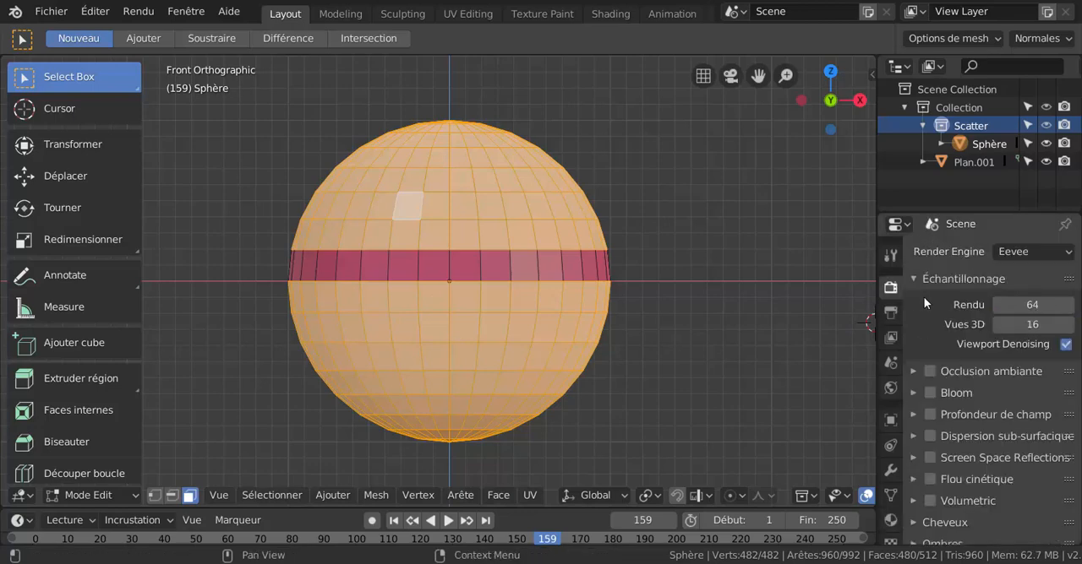
pyautogui.click(890, 312)
pyautogui.scroll(4, 703, 303)
pyautogui.scroll(-3, 668, 311)
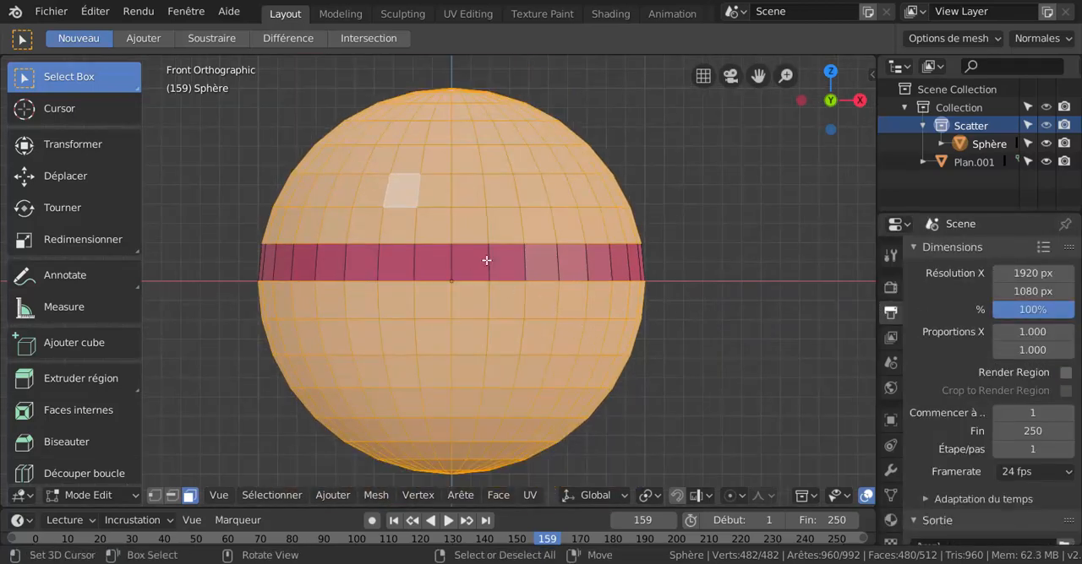
pyautogui.scroll(-2, 693, 294)
pyautogui.scroll(1, 600, 327)
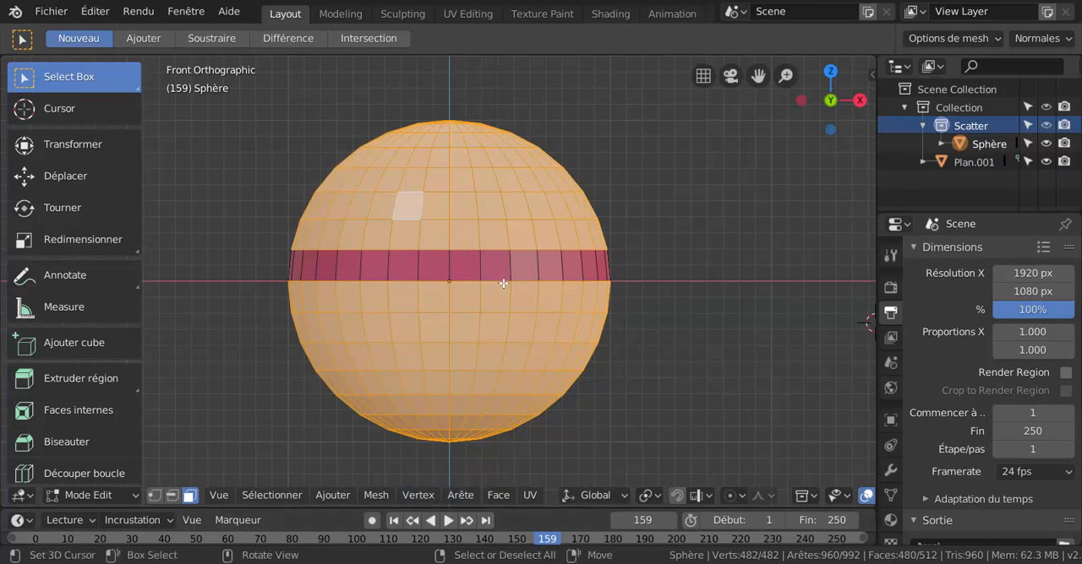
# In vertex selection, pick the nine vertices of a two-by-two face block just right of the sphere's centre, overlapping the red band, and delete them.
pyautogui.press('1')
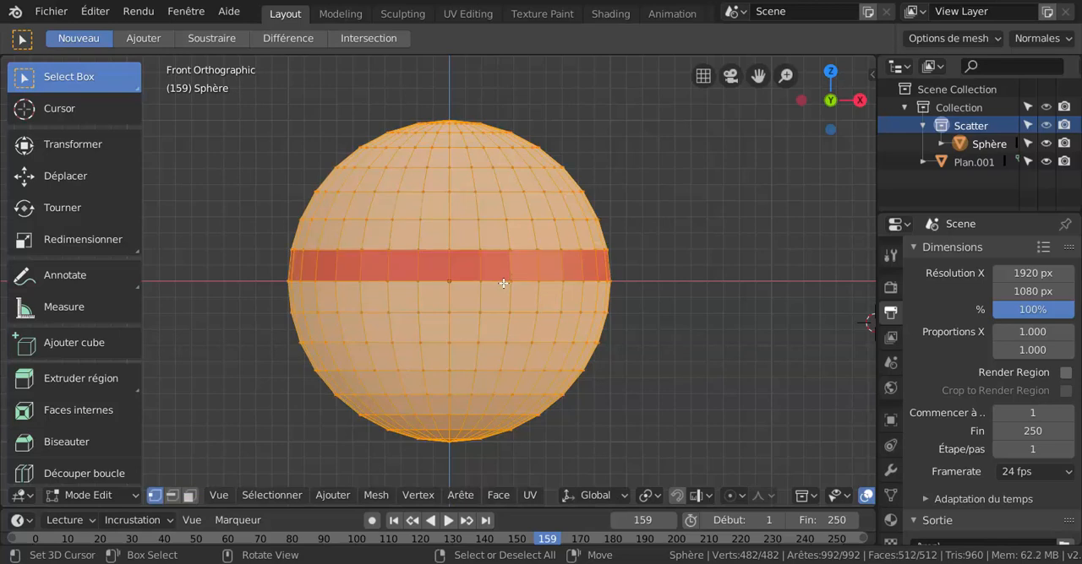
pyautogui.click(469, 252)
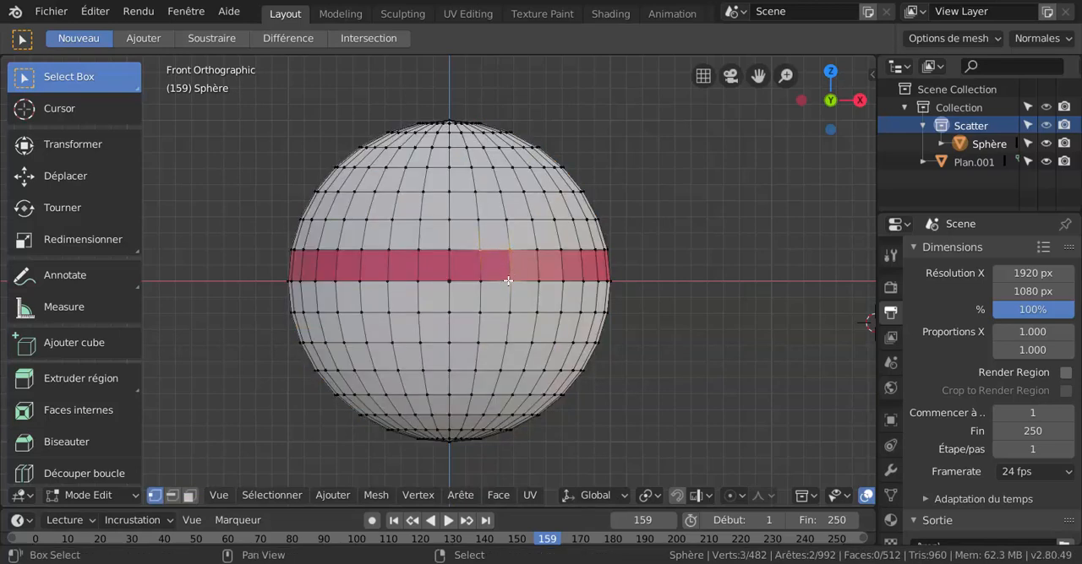
pyautogui.keyDown('shift'); pyautogui.rightClick(482, 280); pyautogui.keyUp('shift')
pyautogui.keyDown('shift'); pyautogui.rightClick(540, 280); pyautogui.keyUp('shift')
pyautogui.keyDown('shift'); pyautogui.rightClick(536, 250); pyautogui.keyUp('shift')
pyautogui.keyDown('shift'); pyautogui.rightClick(533, 307); pyautogui.keyUp('shift')
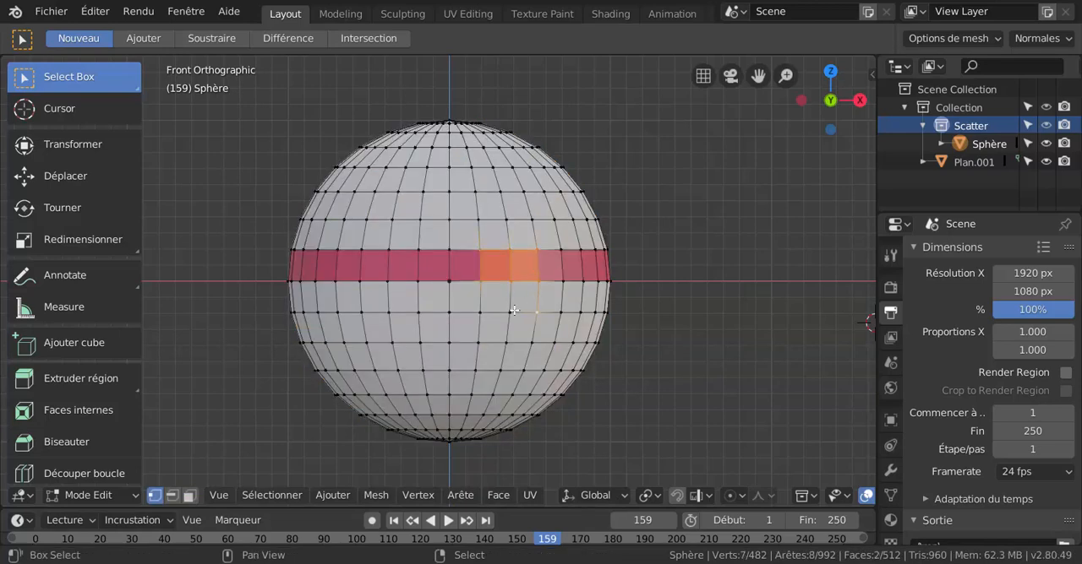
pyautogui.keyDown('shift'); pyautogui.rightClick(509, 312); pyautogui.keyUp('shift')
pyautogui.keyDown('shift'); pyautogui.rightClick(480, 313); pyautogui.keyUp('shift')
pyautogui.press('x')
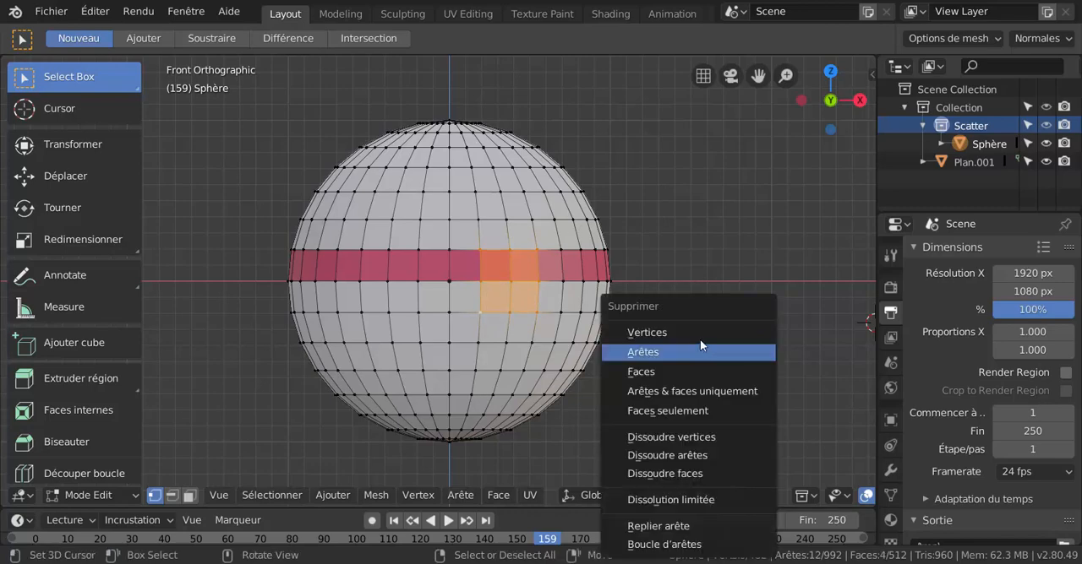
pyautogui.click(700, 335)
pyautogui.moveTo(617, 316); pyautogui.dragTo(666, 332, button='middle')
pyautogui.scroll(-1, 567, 304)
pyautogui.moveTo(567, 312); pyautogui.dragTo(447, 211, button='middle')
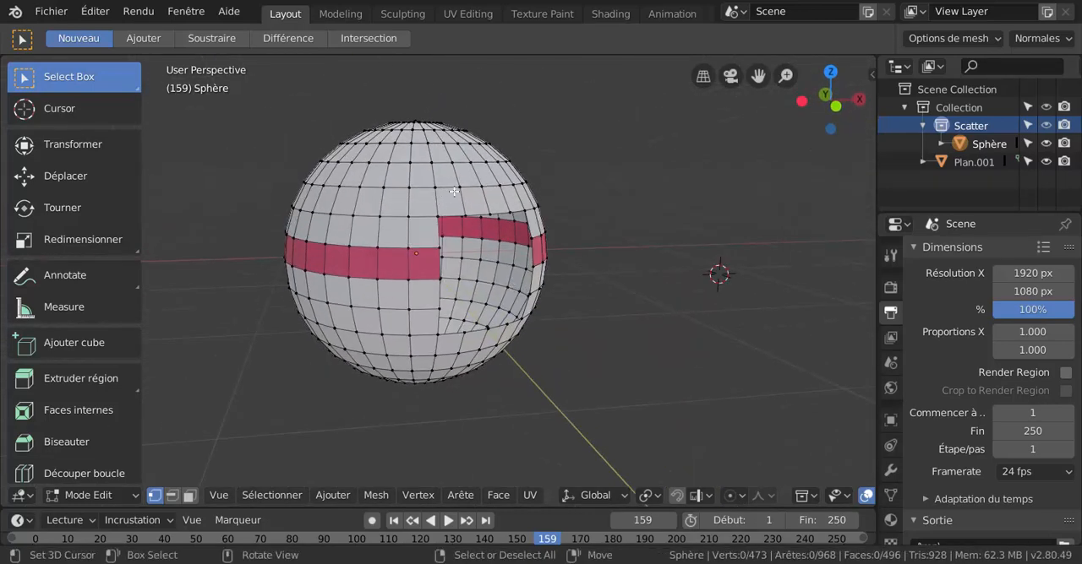
# Select the sphere's entire mesh and reduce the selection to the boundary loop around the hole.
pyautogui.press('a')
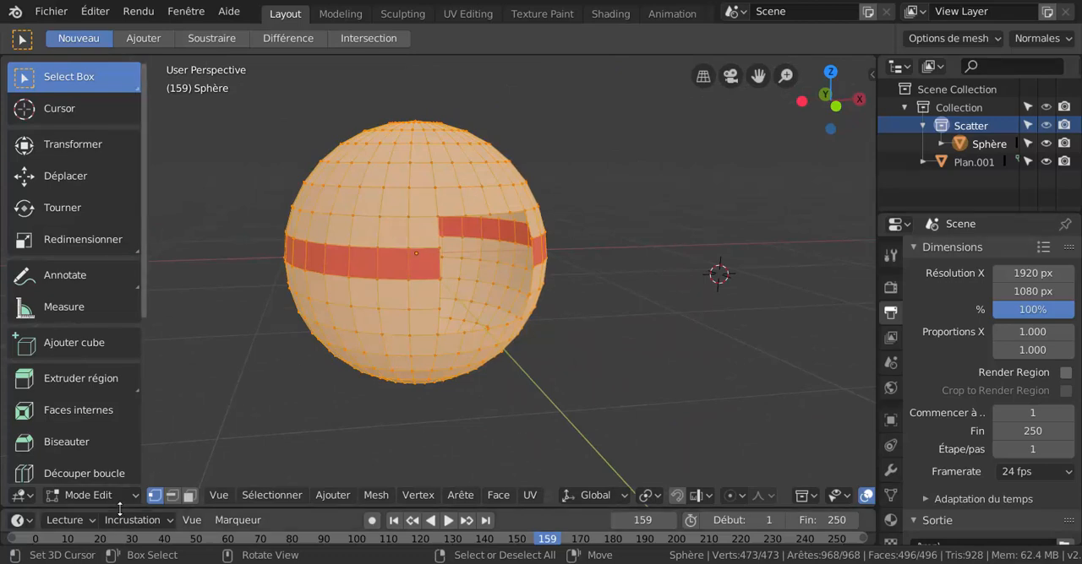
pyautogui.click(253, 498)
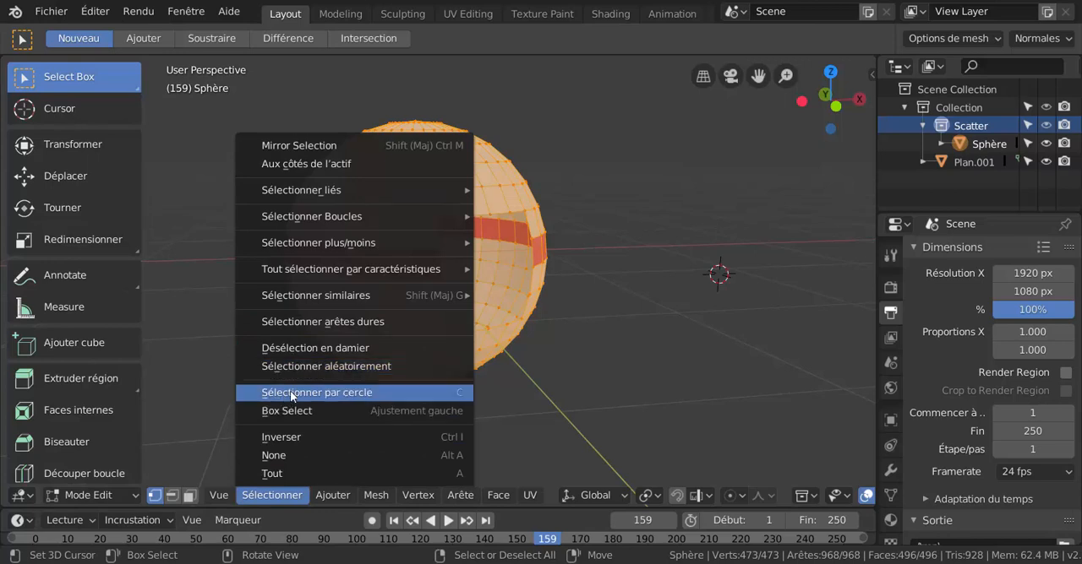
pyautogui.moveTo(311, 297)
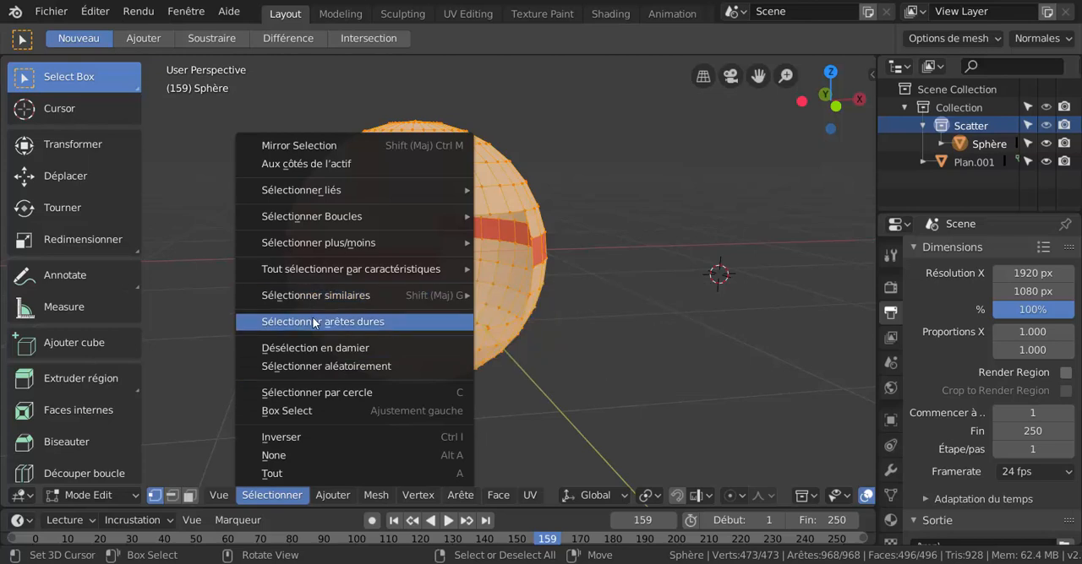
pyautogui.moveTo(318, 271)
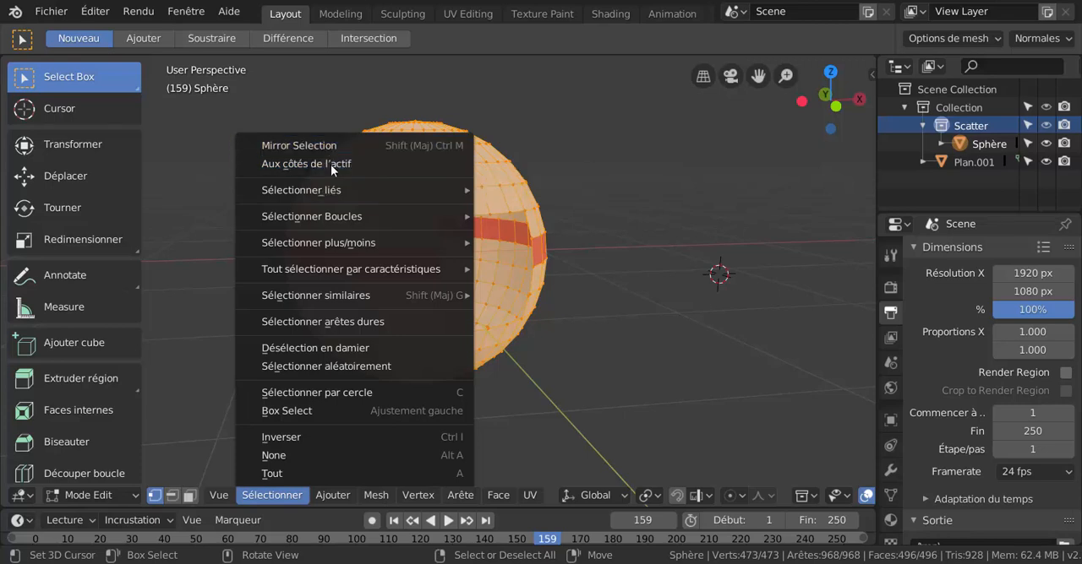
pyautogui.moveTo(335, 216)
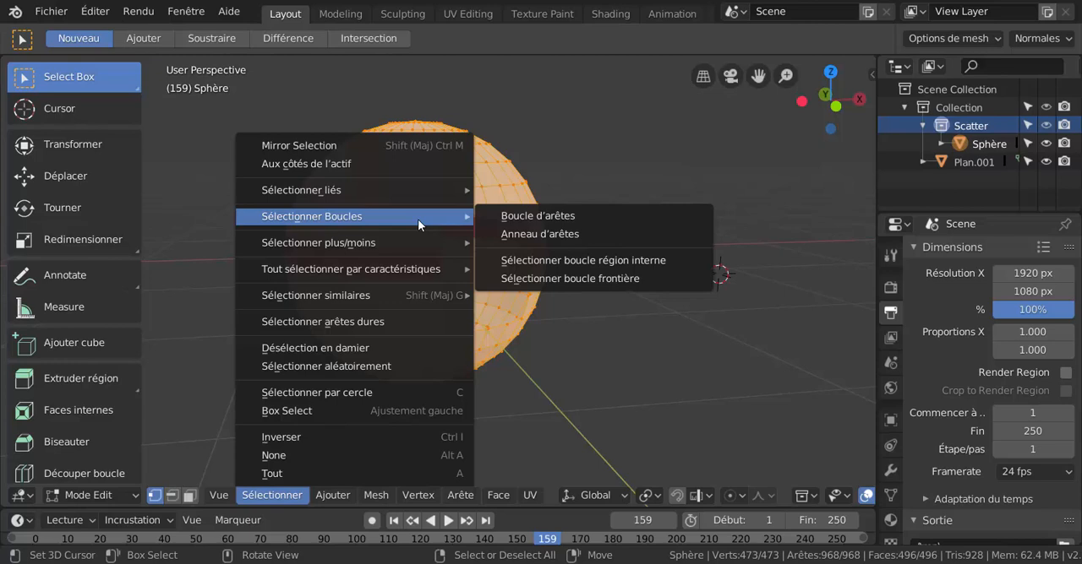
pyautogui.click(602, 281)
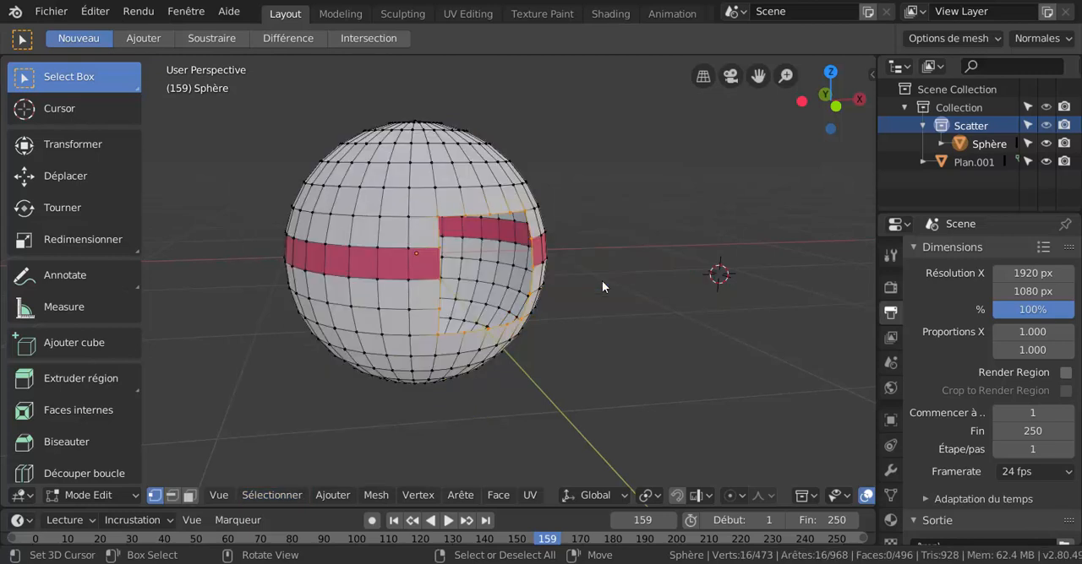
# In wireframe display, extrude the hole's boundary outward by about 0.849 m in X, -0.571 m in Y and -0.314 m in Z, and return to Object Mode.
pyautogui.moveTo(572, 322); pyautogui.dragTo(584, 295, button='middle')
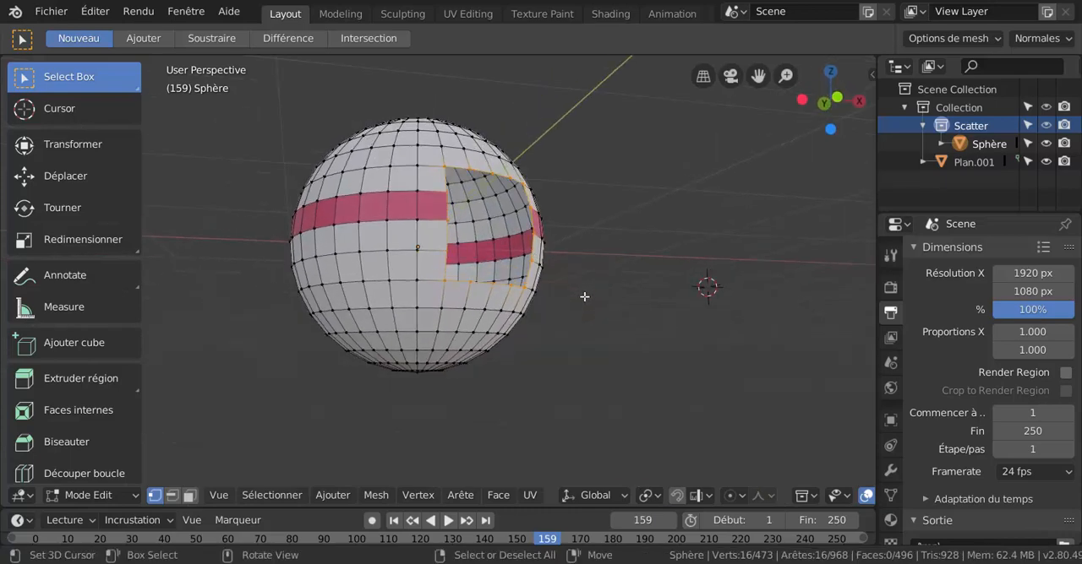
pyautogui.press('z')
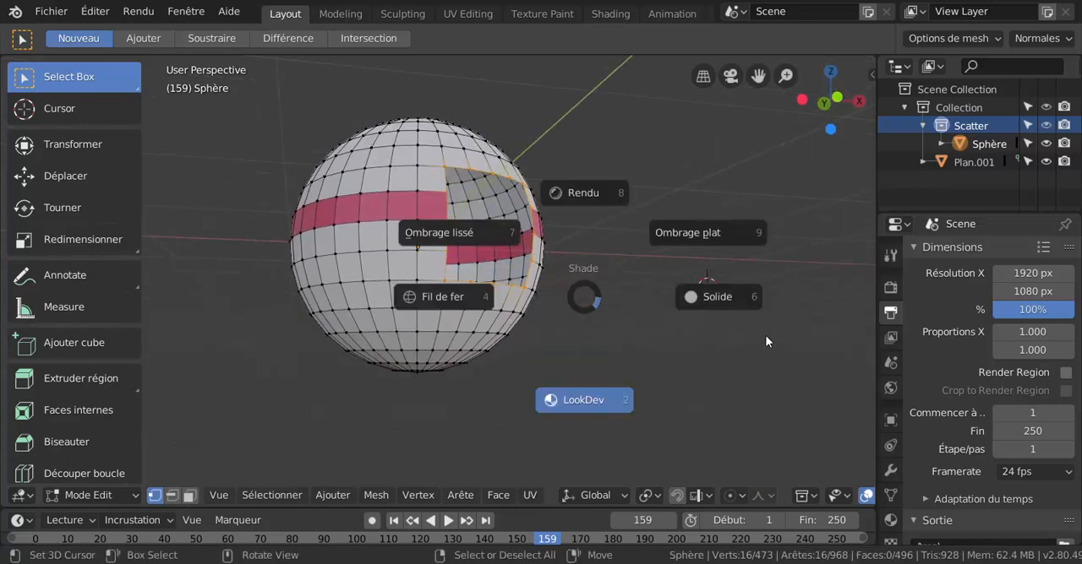
pyautogui.click(462, 299)
pyautogui.moveTo(568, 344); pyautogui.dragTo(494, 296, button='middle')
pyautogui.scroll(3, 565, 309)
pyautogui.scroll(-4, 577, 307)
pyautogui.moveTo(565, 309); pyautogui.dragTo(605, 319, button='middle')
pyautogui.press('e')
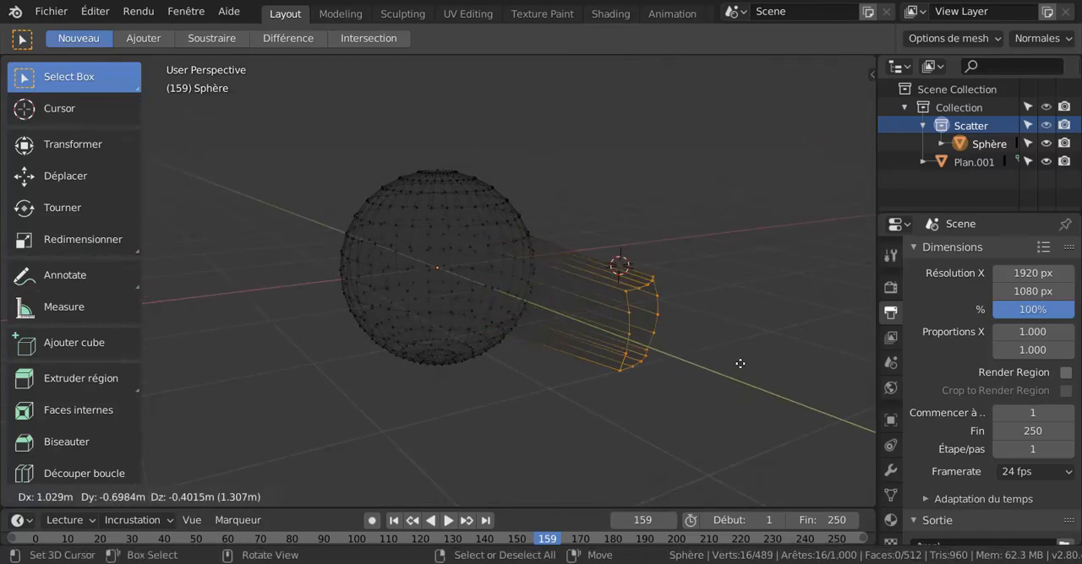
pyautogui.click(710, 356)
pyautogui.hotkey('ctrl', 'Tab')
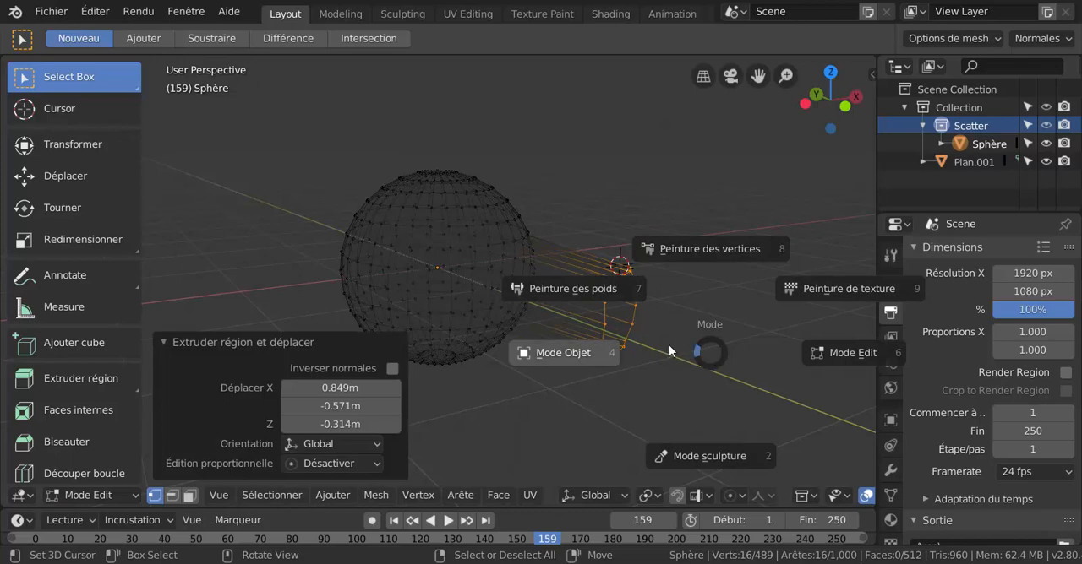
pyautogui.click(575, 352)
pyautogui.moveTo(558, 355); pyautogui.dragTo(479, 355, button='middle')
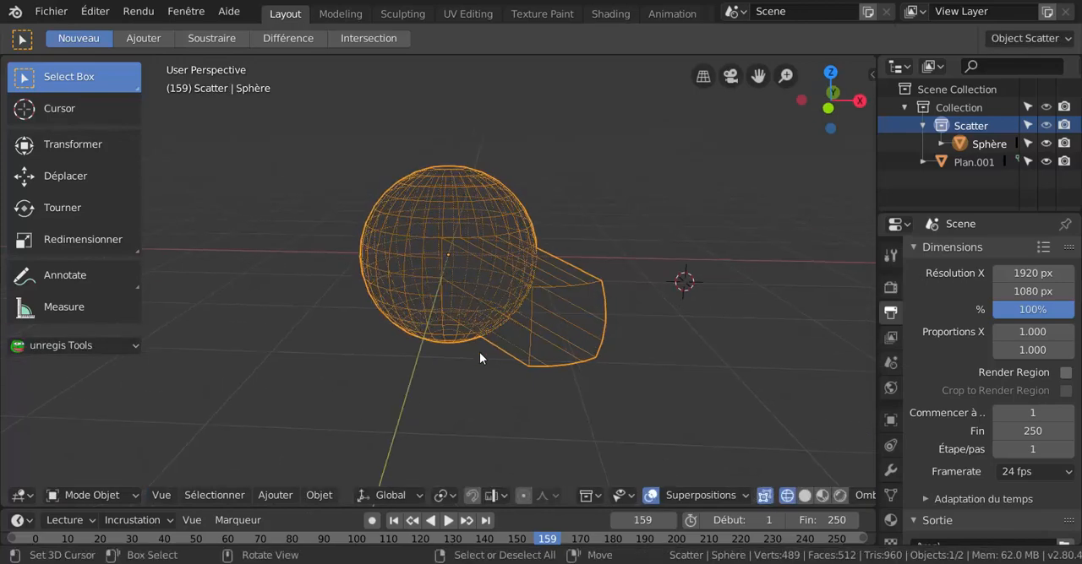
# Set the viewport shading to solid and view the tube extruded from the sphere's hole.
pyautogui.press('z')
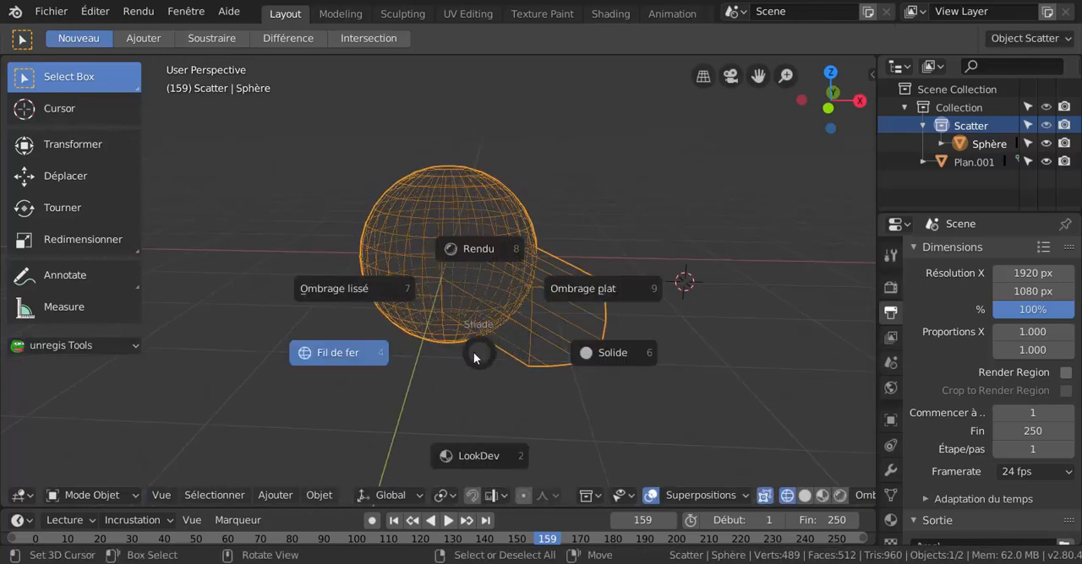
pyautogui.click(355, 355)
pyautogui.press('z')
pyautogui.click(730, 364)
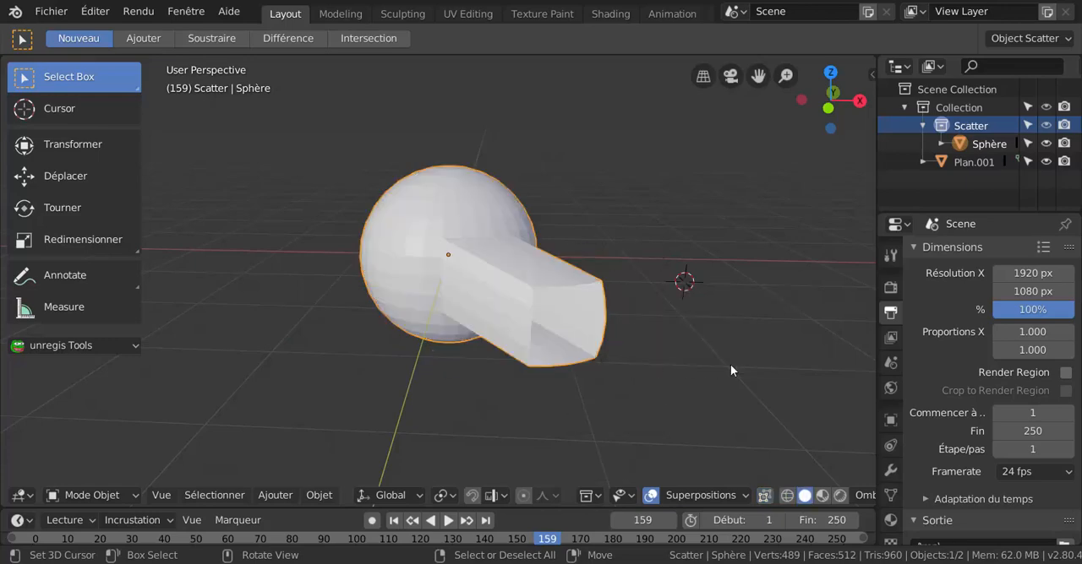
pyautogui.moveTo(730, 367)
pyautogui.mouseDown(button='middle')
pyautogui.moveTo(509, 331)
pyautogui.moveTo(662, 328)
pyautogui.mouseUp(button='middle')
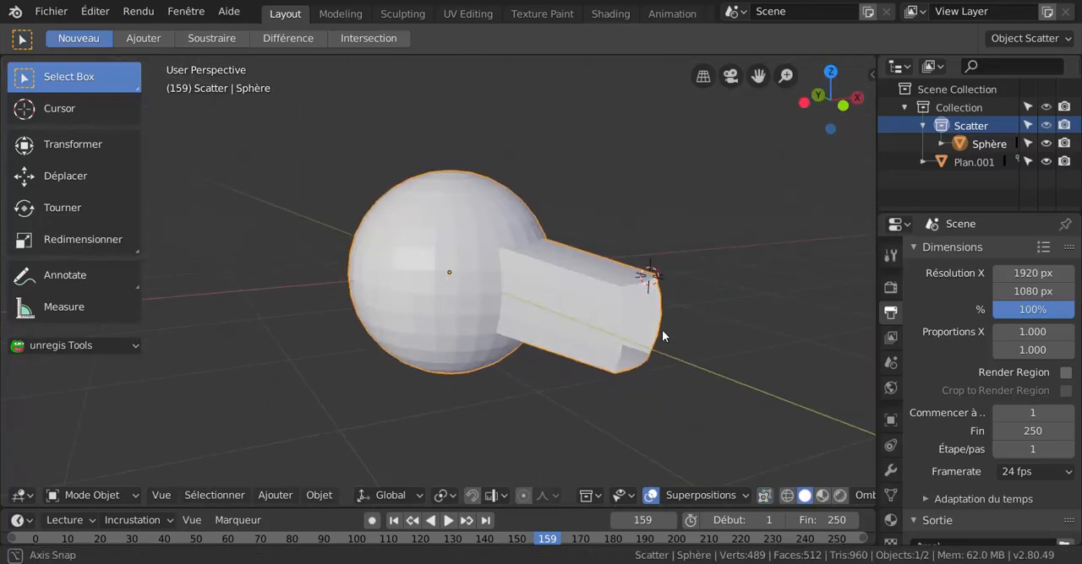
# Undo the switch to Object Mode and the extrusion of the hole's boundary.
pyautogui.hotkey('ctrl', 'z')
pyautogui.hotkey('ctrl', 'z')
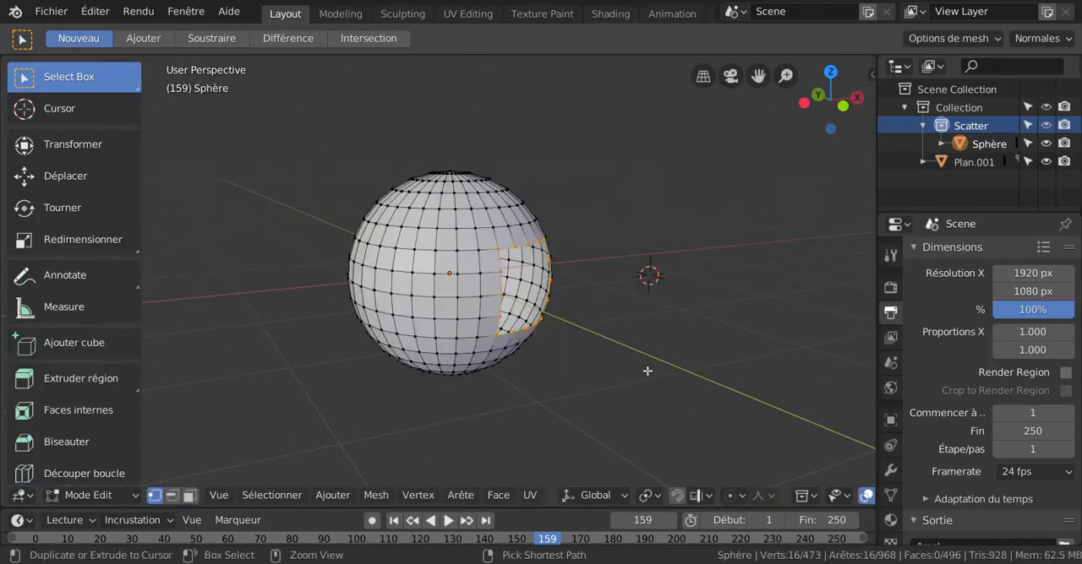
pyautogui.moveTo(623, 352); pyautogui.dragTo(648, 350, button='middle')
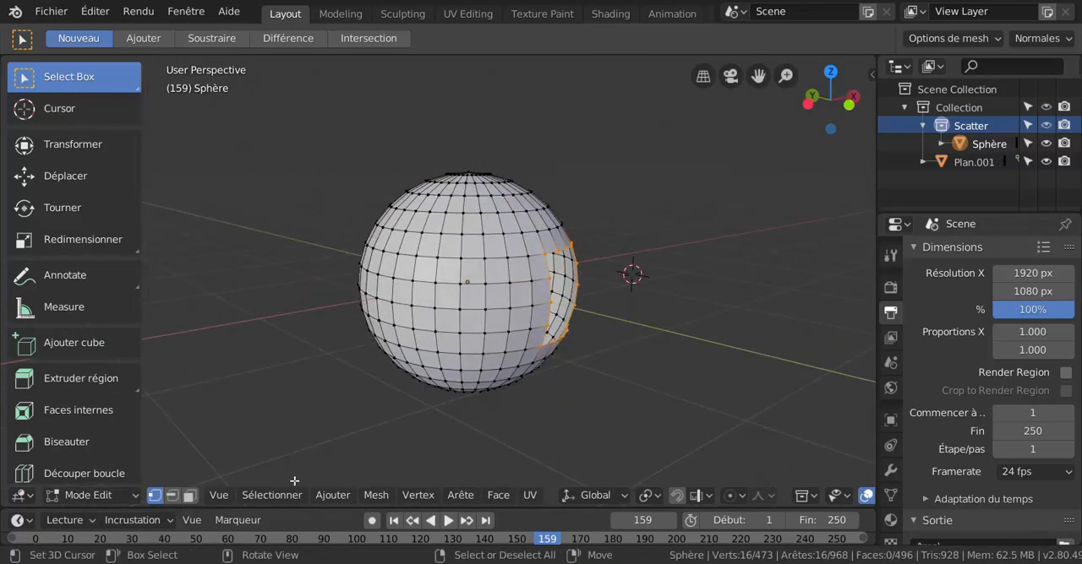
pyautogui.click(258, 496)
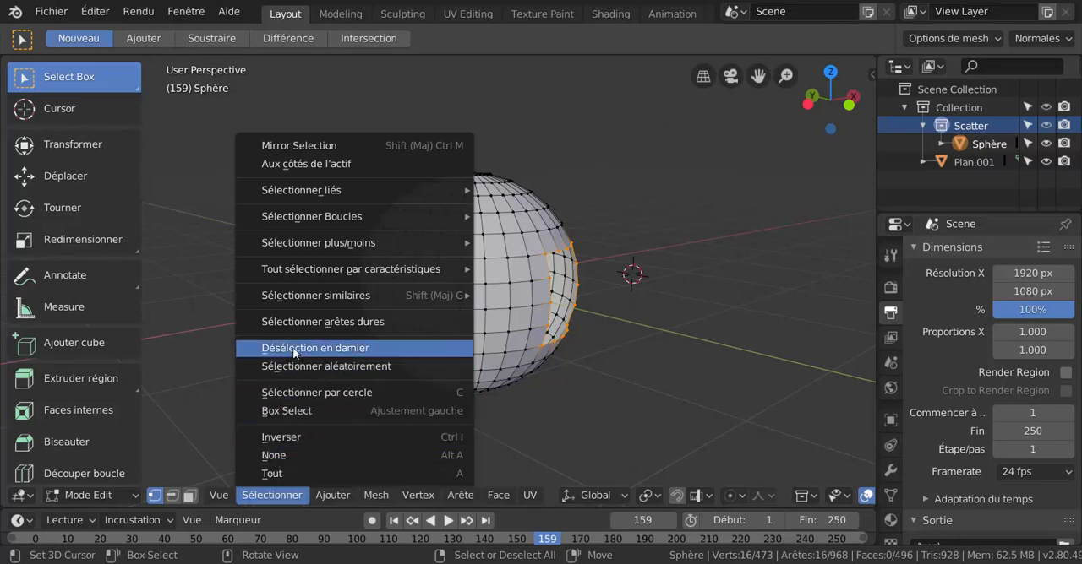
pyautogui.moveTo(309, 297)
pyautogui.moveTo(392, 269)
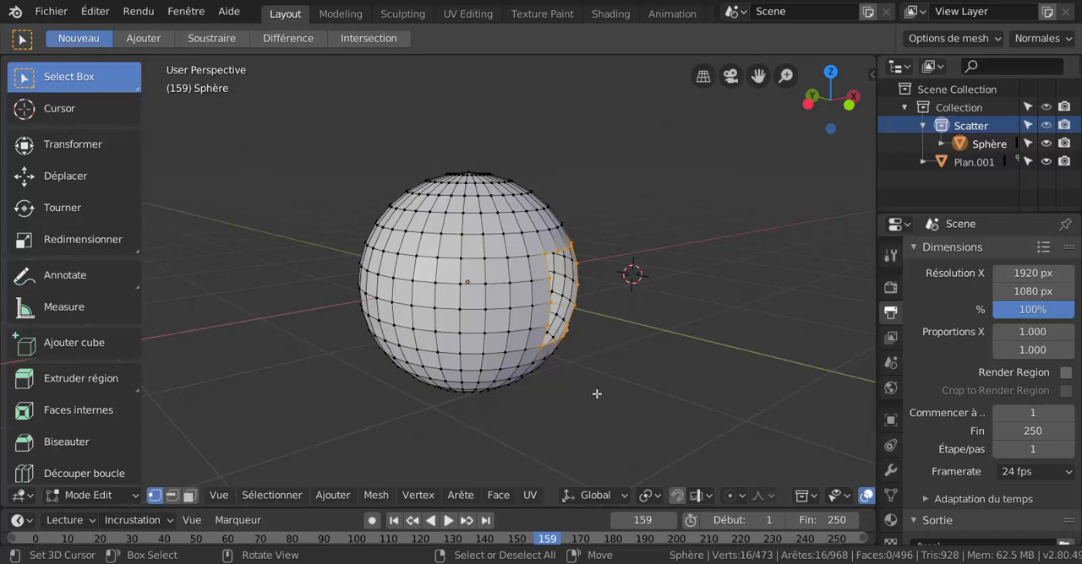
# Duplicate the hole's boundary loop and place the copy beside the sphere, offset about 1.13 m in X, -0.78 m in Y and 0.48 m in Z.
pyautogui.hotkey('shift', 'd')
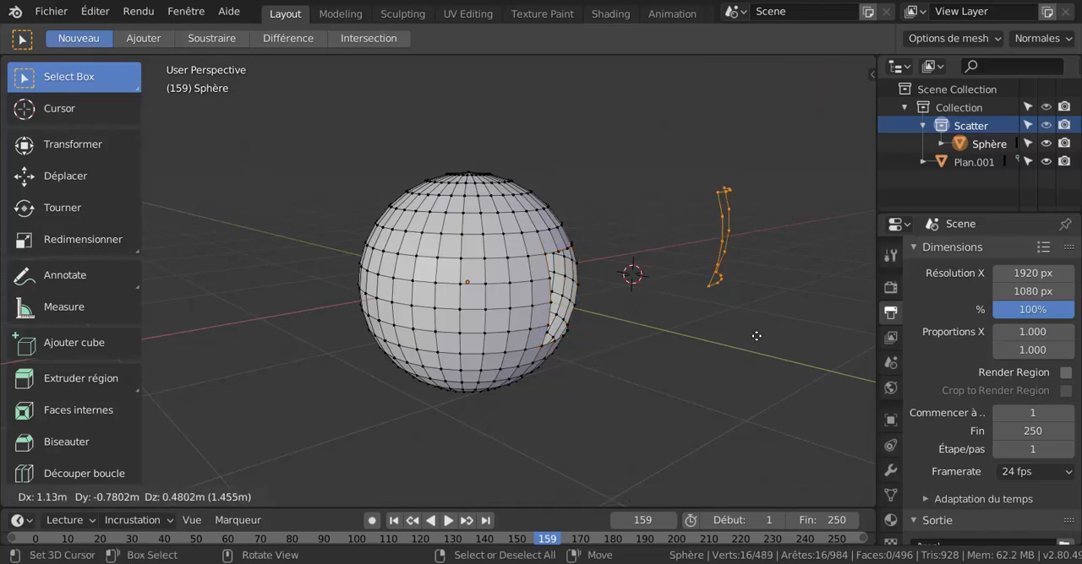
pyautogui.click(756, 338)
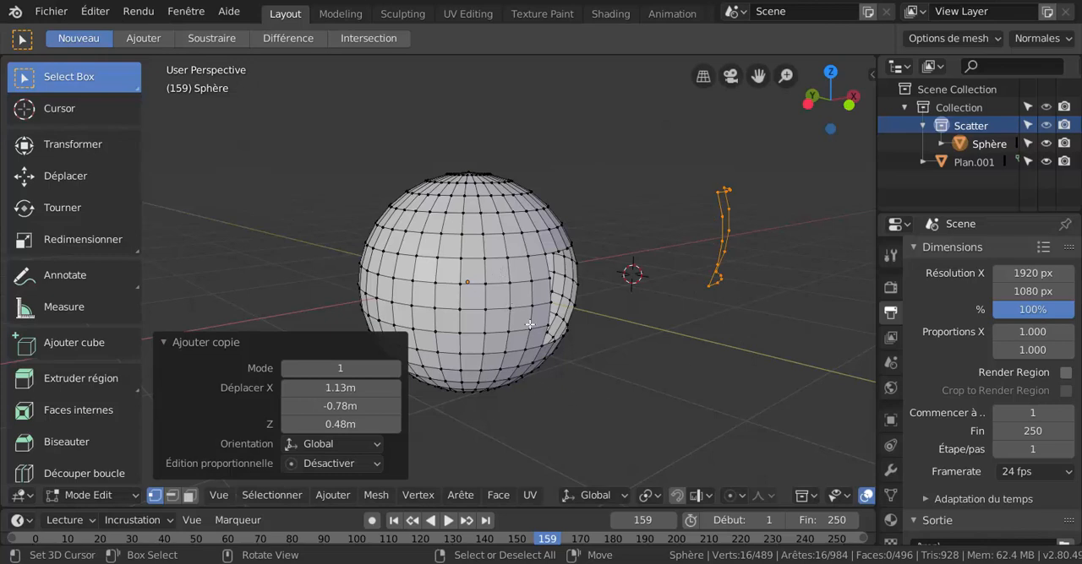
pyautogui.press('z')
pyautogui.press('Escape')
# Select a vertex beside the hole's upper corner, grow the selection over the surrounding faces, and extend it to all linked geometry.
pyautogui.click(513, 275)
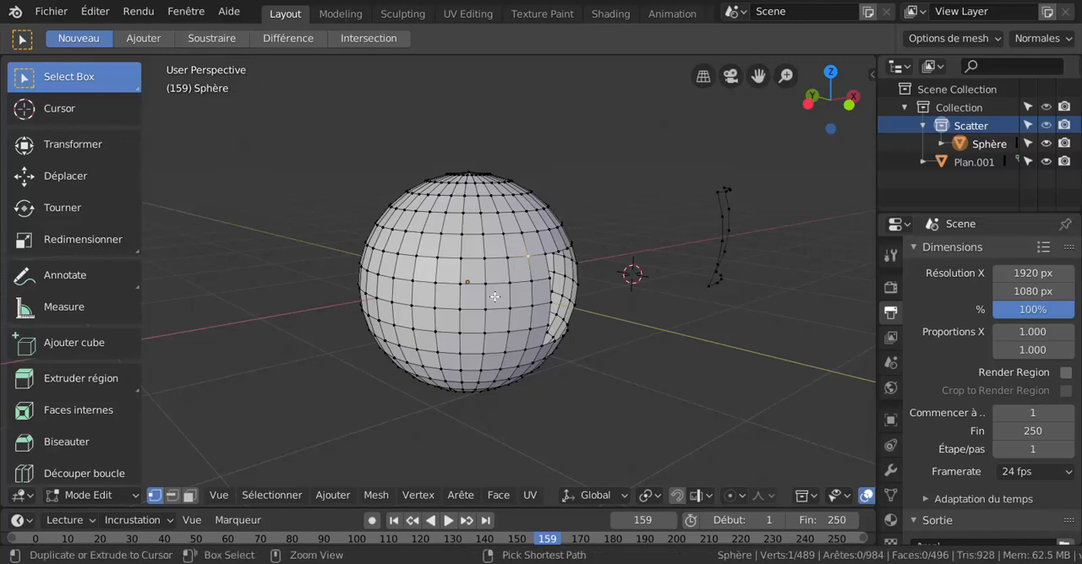
pyautogui.press('ctrl+KP_Add')
pyautogui.press('ctrl+KP_Add')
pyautogui.press('ctrl+KP_Add')
pyautogui.press('ctrl+KP_Add')
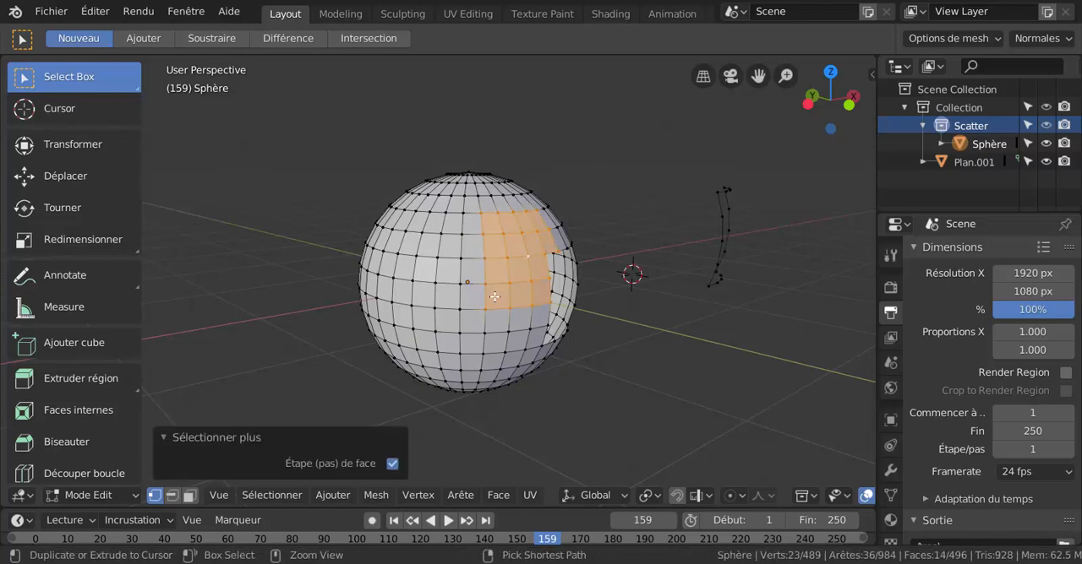
pyautogui.hotkey('ctrl', 'l')
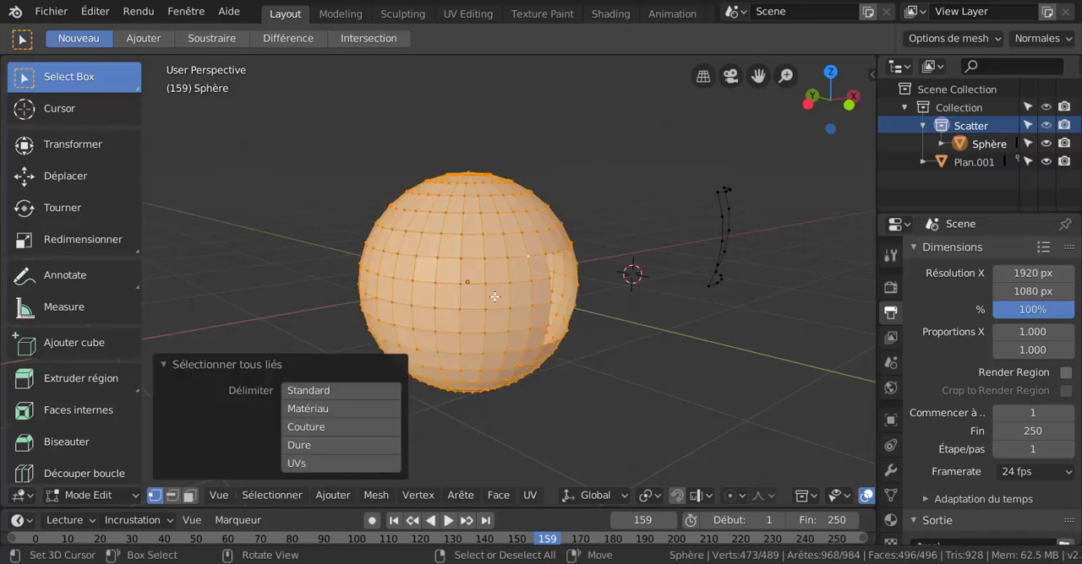
# Pick a single vertex near the sphere's bottom and select all geometry linked to it.
pyautogui.click(274, 269)
pyautogui.rightClick(421, 416)
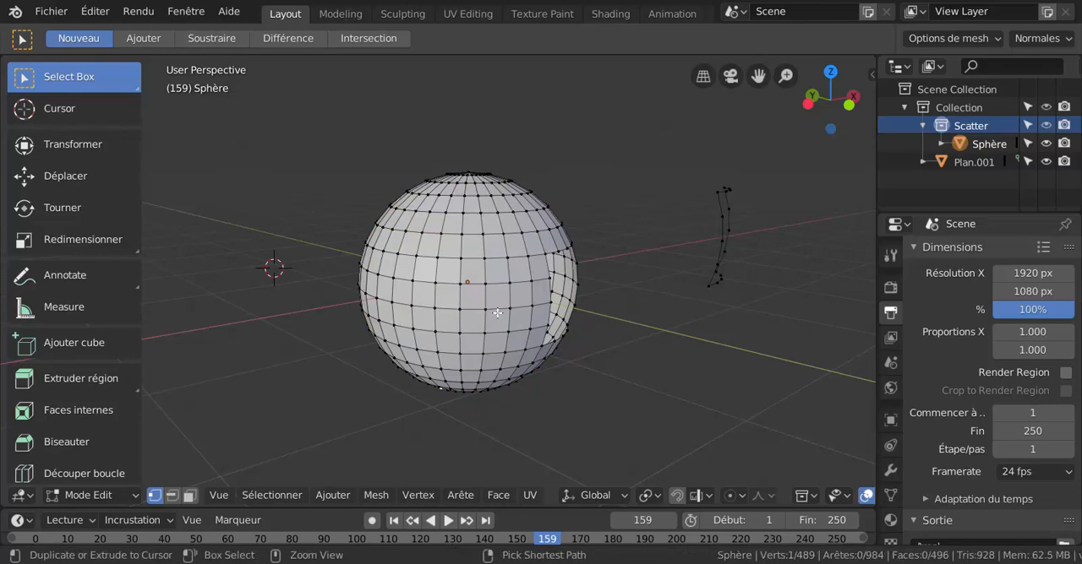
pyautogui.hotkey('ctrl', 'l')
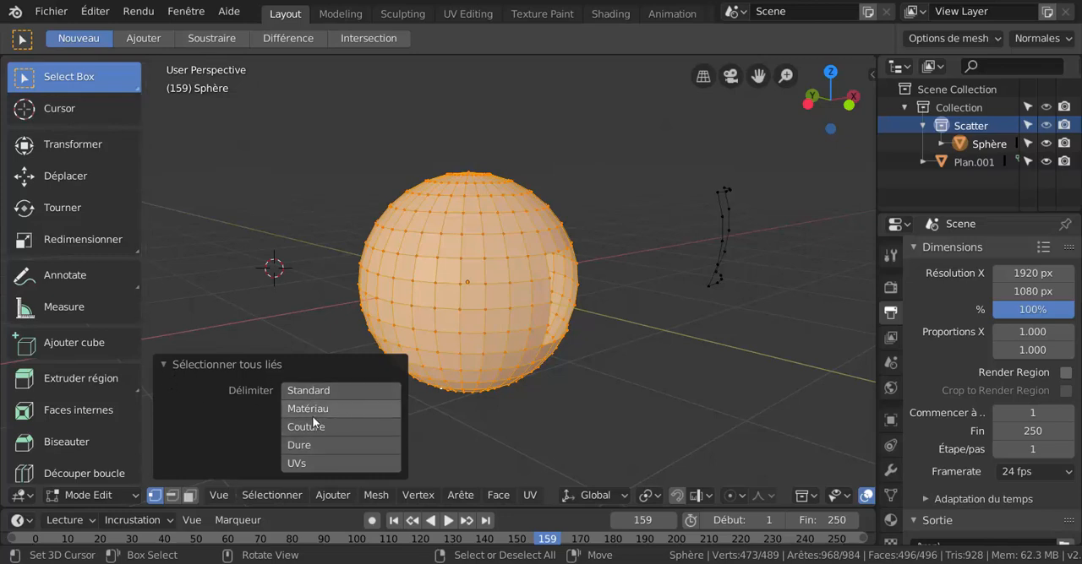
pyautogui.click(165, 366)
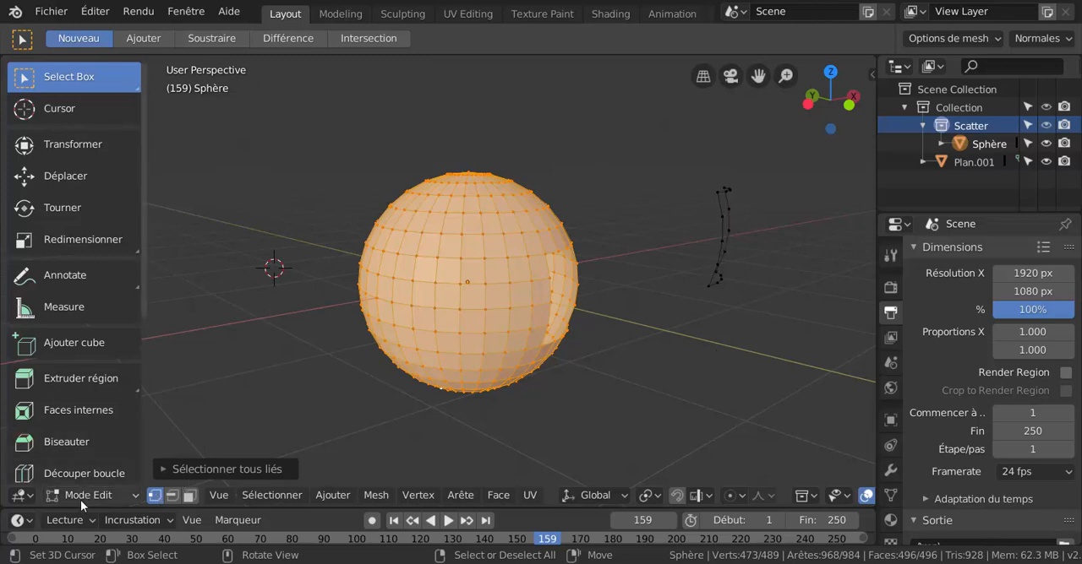
# Select the mesh's loose geometry using the selection by trait.
pyautogui.click(145, 522)
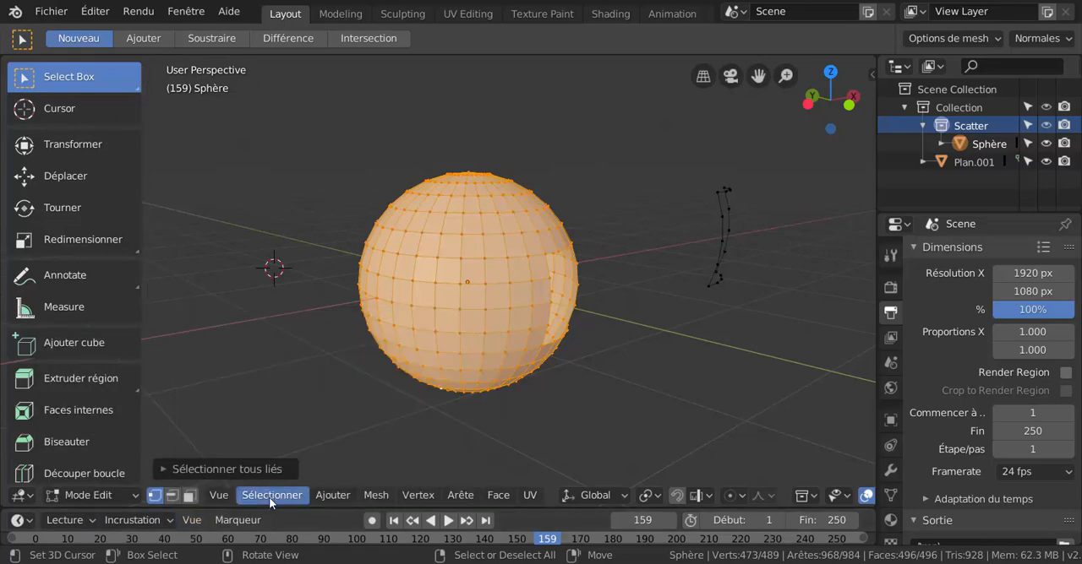
pyautogui.click(269, 496)
pyautogui.moveTo(296, 244)
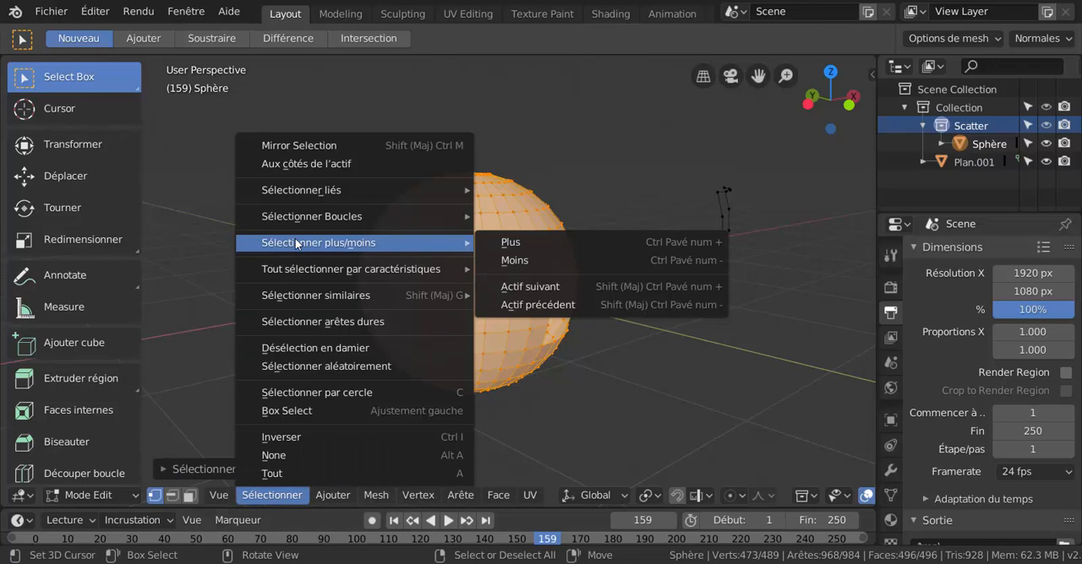
pyautogui.moveTo(298, 269)
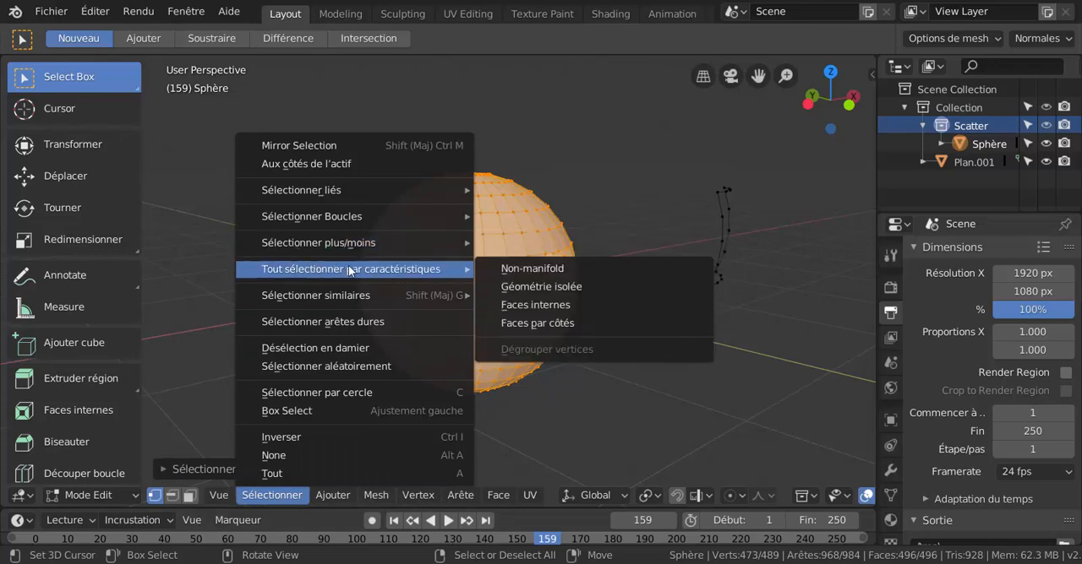
pyautogui.click(545, 288)
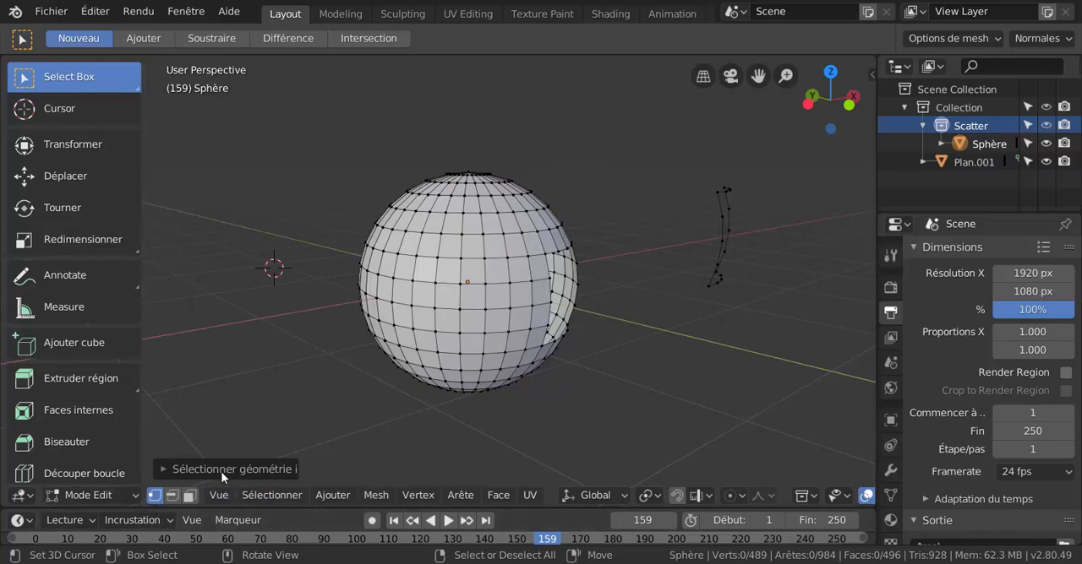
pyautogui.click(261, 497)
pyautogui.moveTo(330, 294)
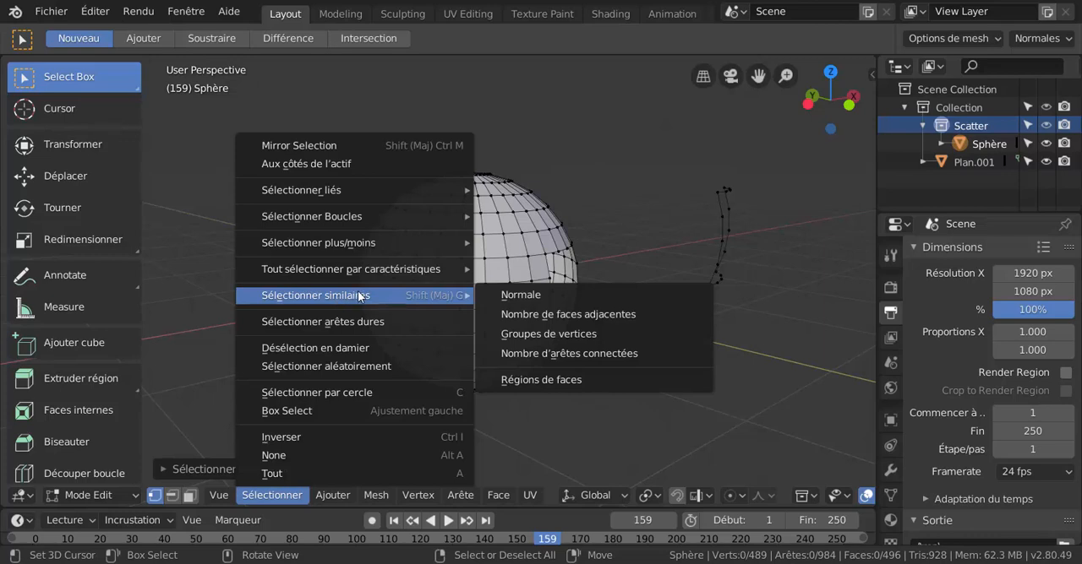
pyautogui.moveTo(363, 270)
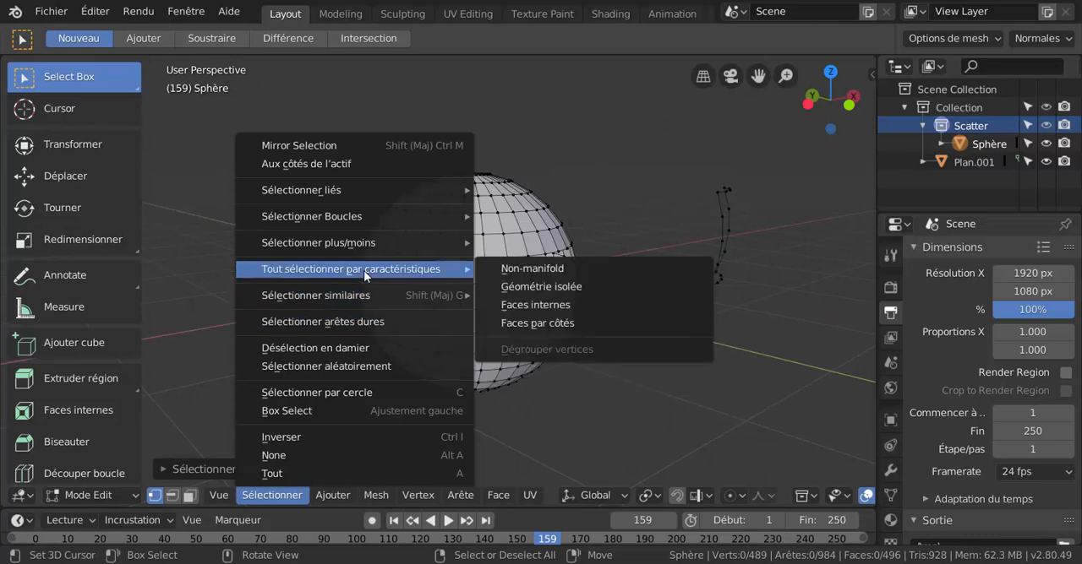
pyautogui.click(574, 287)
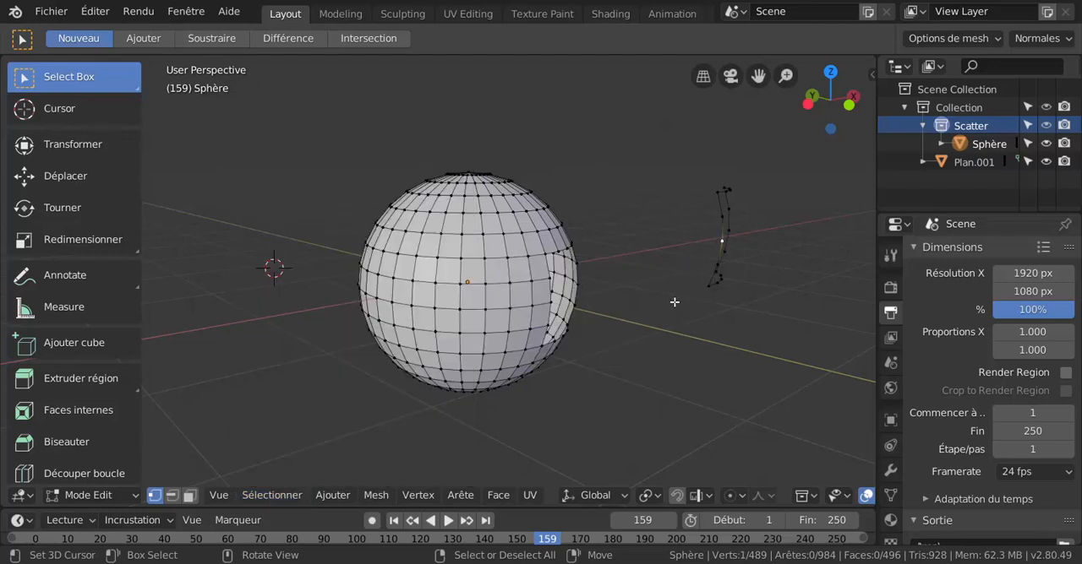
# Duplicate one vertex of the detached outline, place the copy above and to the left of the sphere, and select another vertex on the outline.
pyautogui.hotkey('shift', 'd')
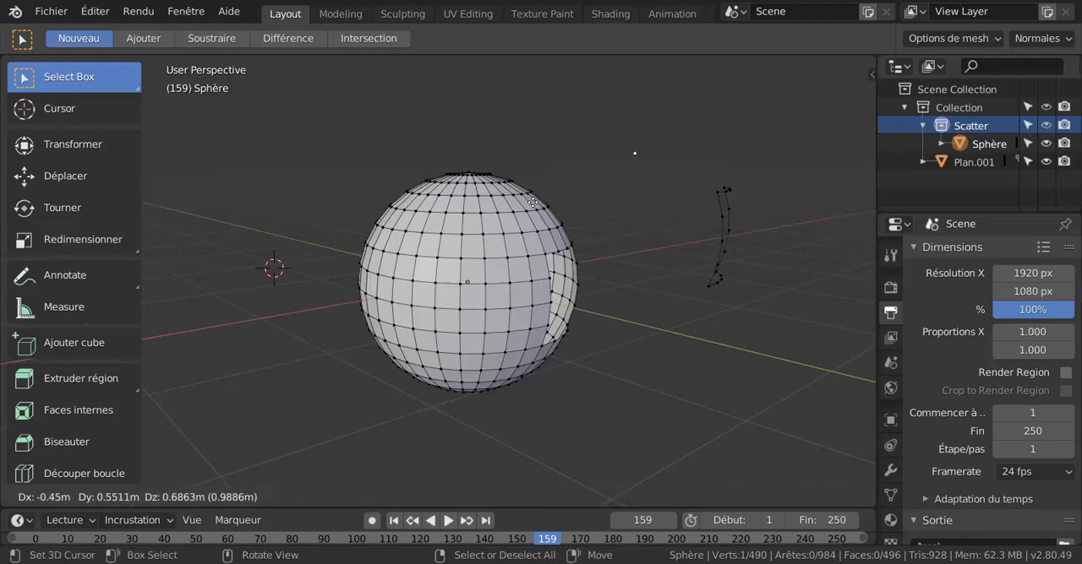
pyautogui.click(754, 216)
pyautogui.click(728, 208)
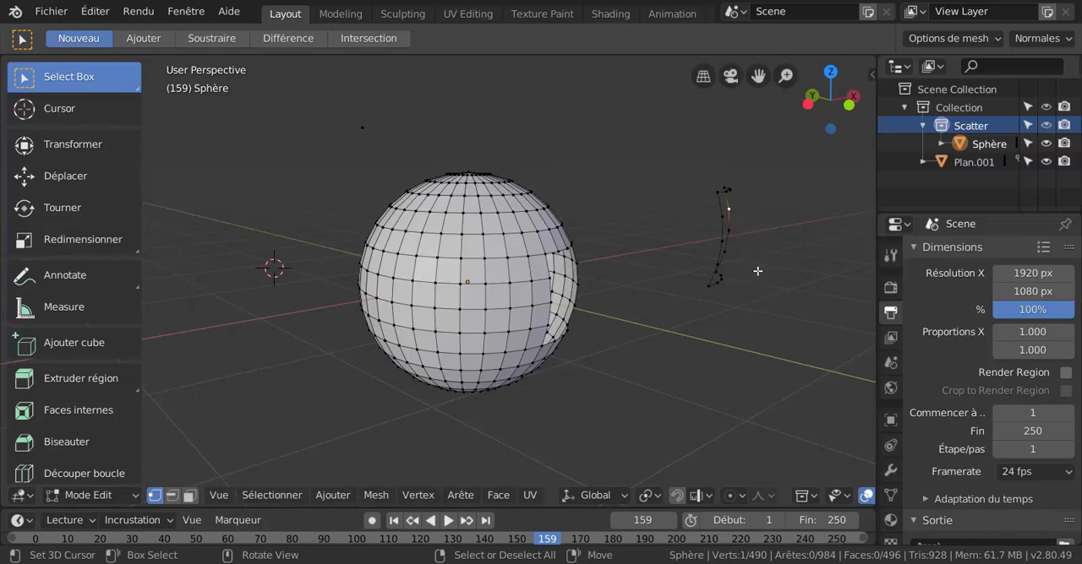
# Duplicate the selected outline vertex to a spot above the sphere and add another loose vertex to the right of the copy.
pyautogui.hotkey('shift', 'd')
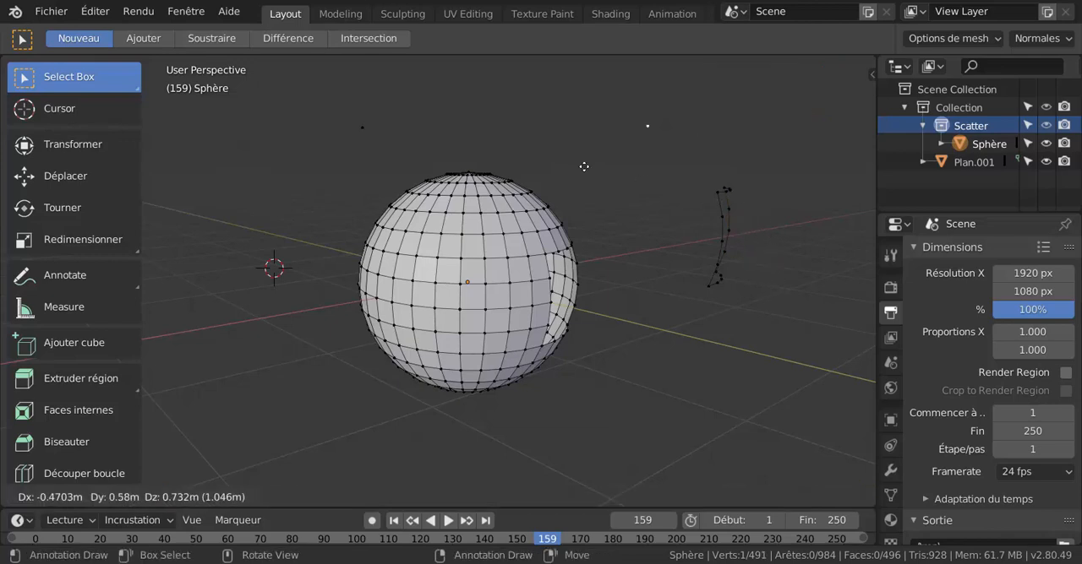
pyautogui.click(561, 162)
pyautogui.rightClick(534, 111)
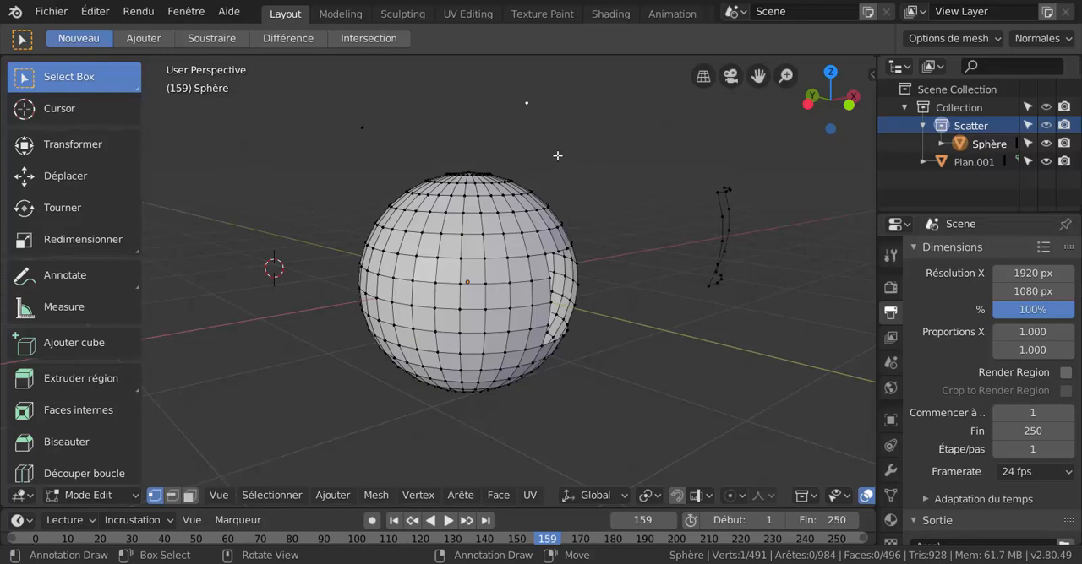
pyautogui.keyDown('ctrl'); pyautogui.click(541, 117); pyautogui.keyUp('ctrl')
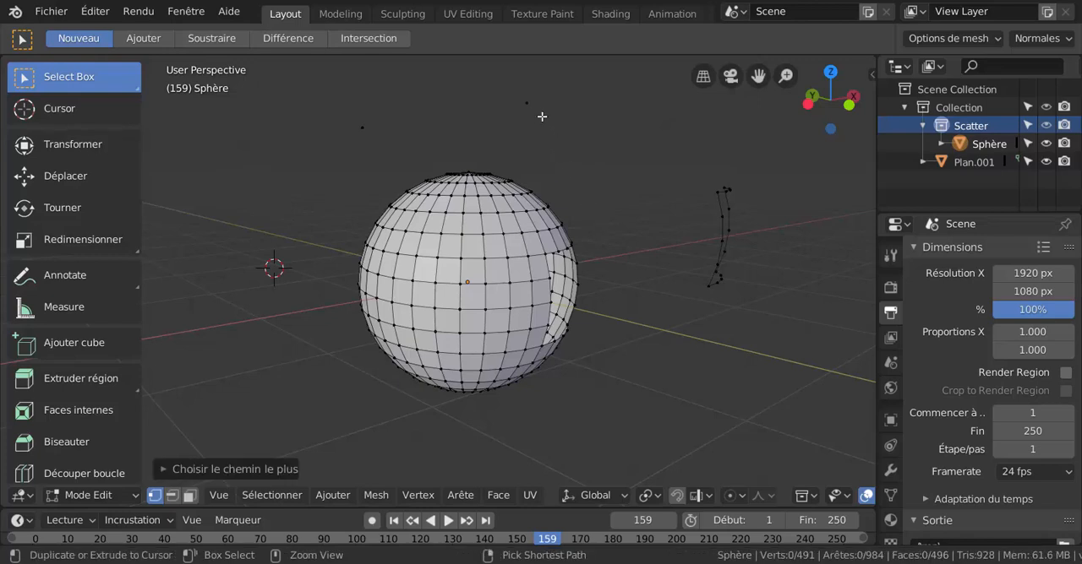
pyautogui.keyDown('ctrl'); pyautogui.rightClick(587, 131); pyautogui.keyUp('ctrl')
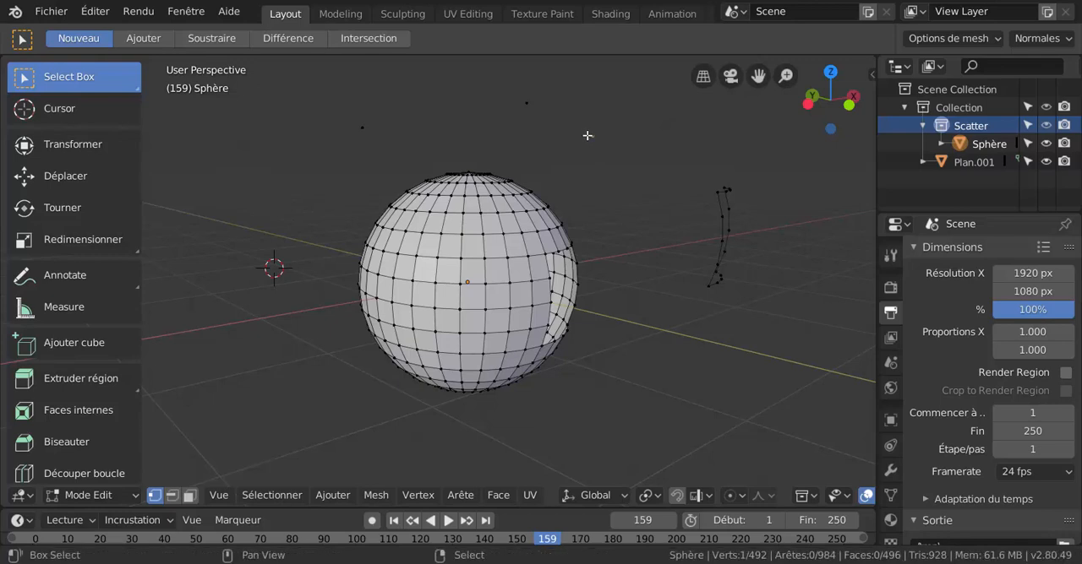
# Select the two outermost of the three loose vertices above the sphere, leaving the middle one out.
pyautogui.keyDown('shift'); pyautogui.rightClick(525, 104); pyautogui.keyUp('shift')
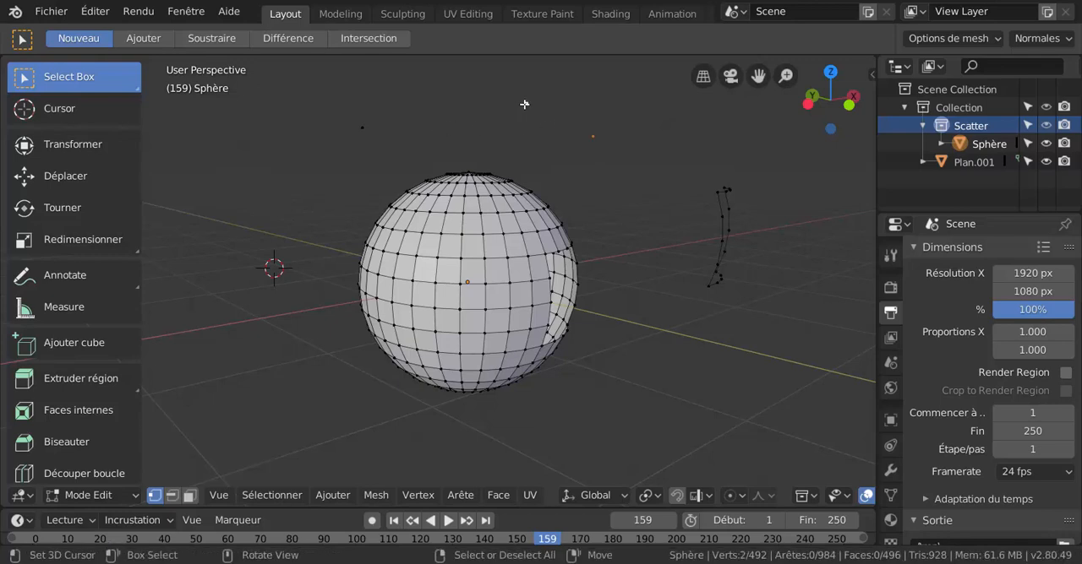
pyautogui.rightClick(524, 105)
pyautogui.keyDown('ctrl'); pyautogui.rightClick(370, 135); pyautogui.keyUp('ctrl')
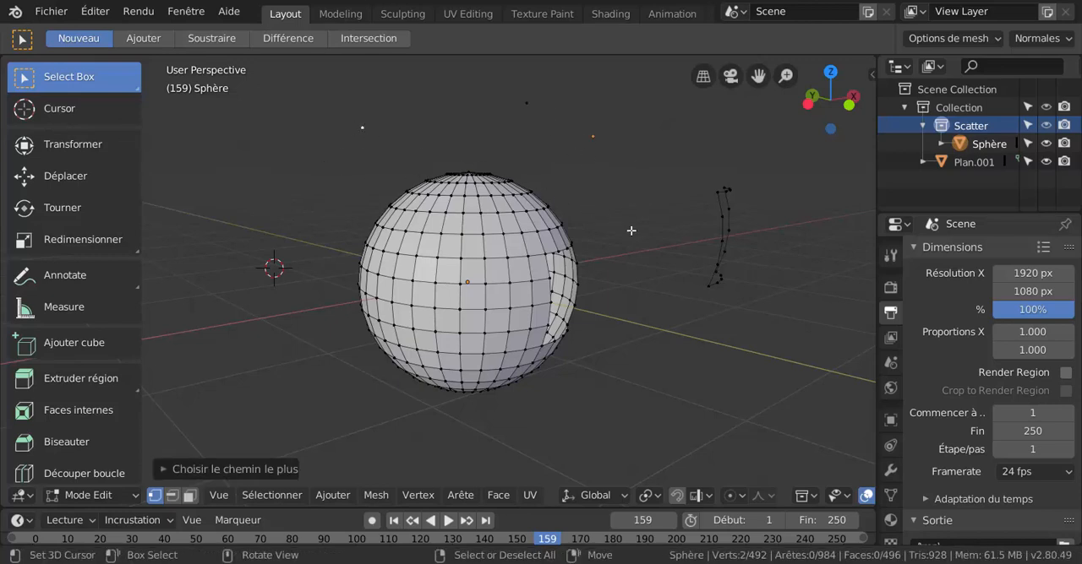
# Pick a single vertex near the middle of the sphere and select all geometry linked to it.
pyautogui.click(493, 282)
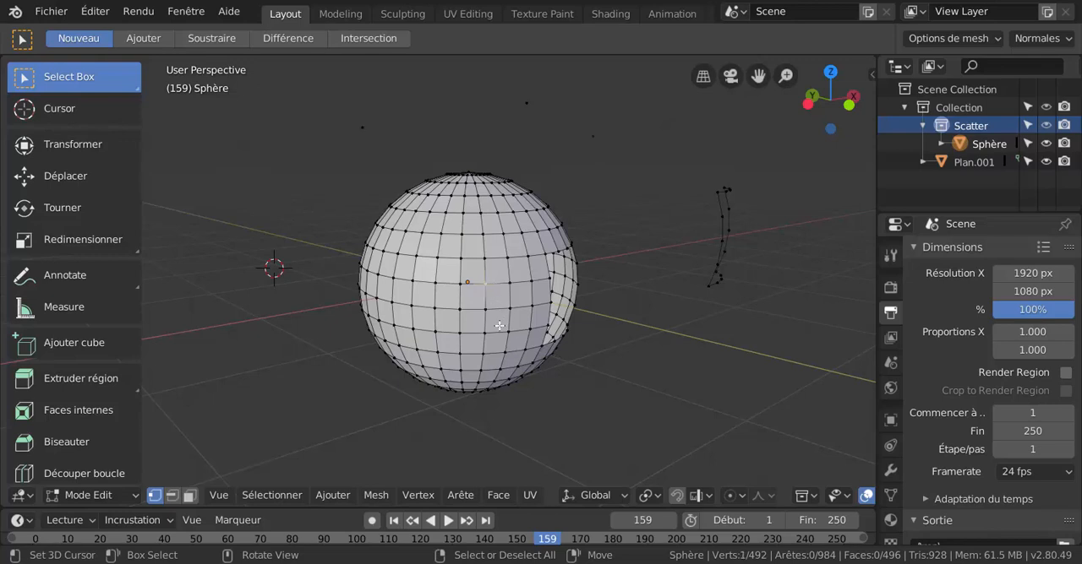
pyautogui.press('a')
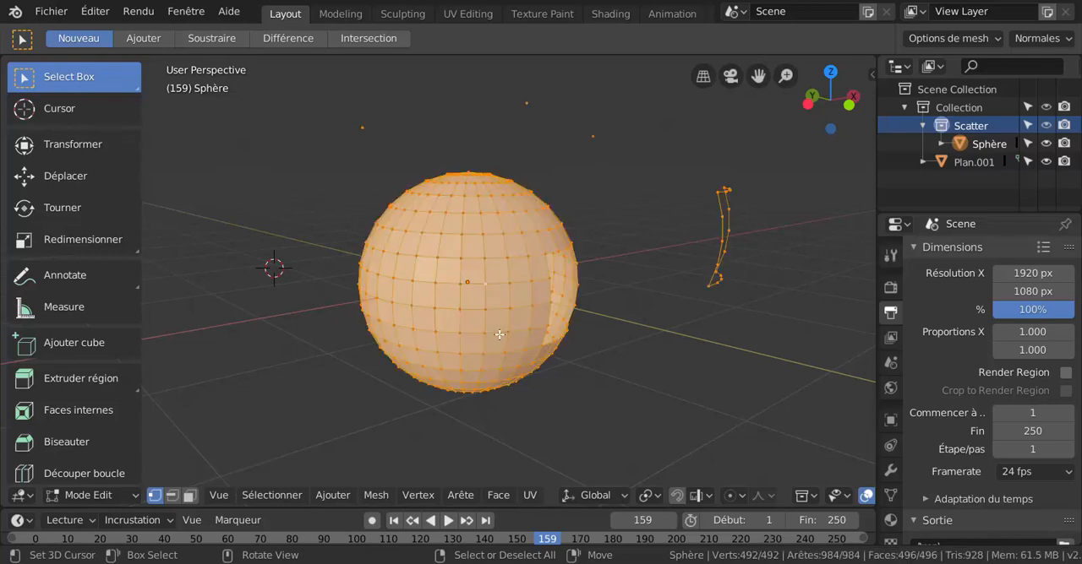
pyautogui.hotkey('ctrl', 'z')
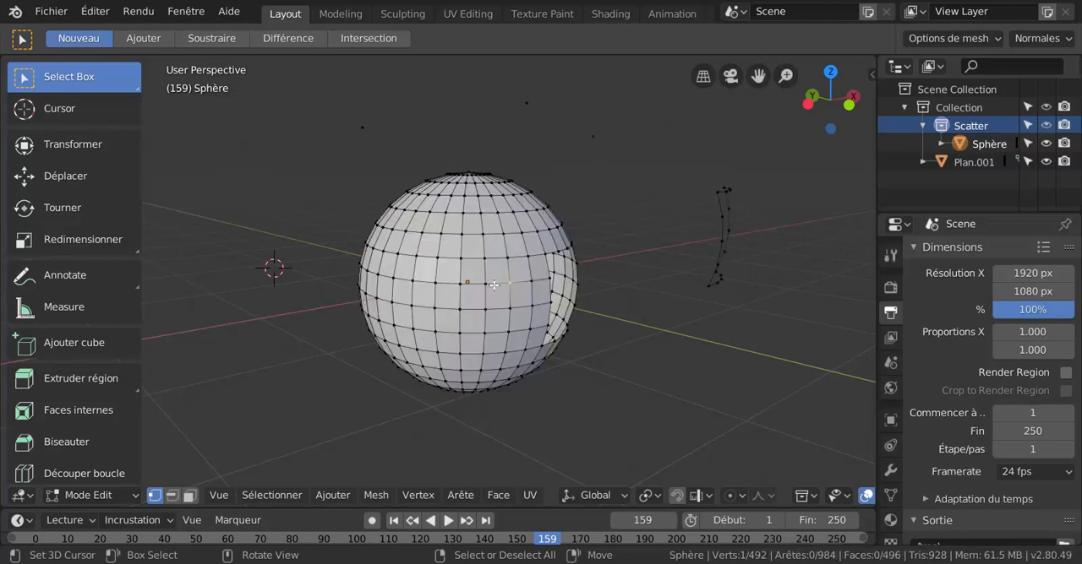
pyautogui.hotkey('ctrl', 'l')
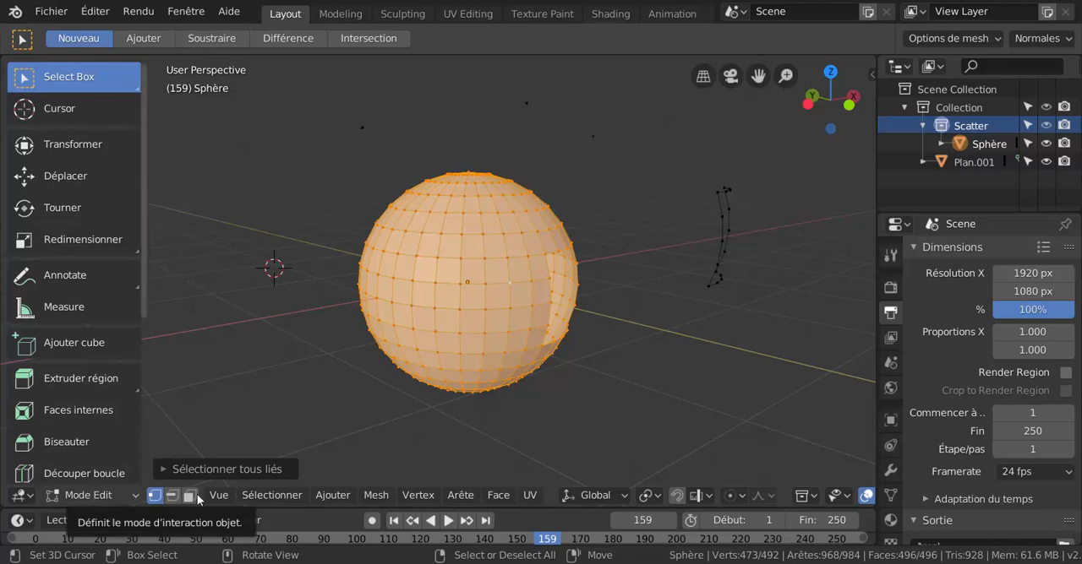
# Select only the isolated vertices above the sphere using the Géométrie isolée trait in vertex mode.
pyautogui.click(244, 497)
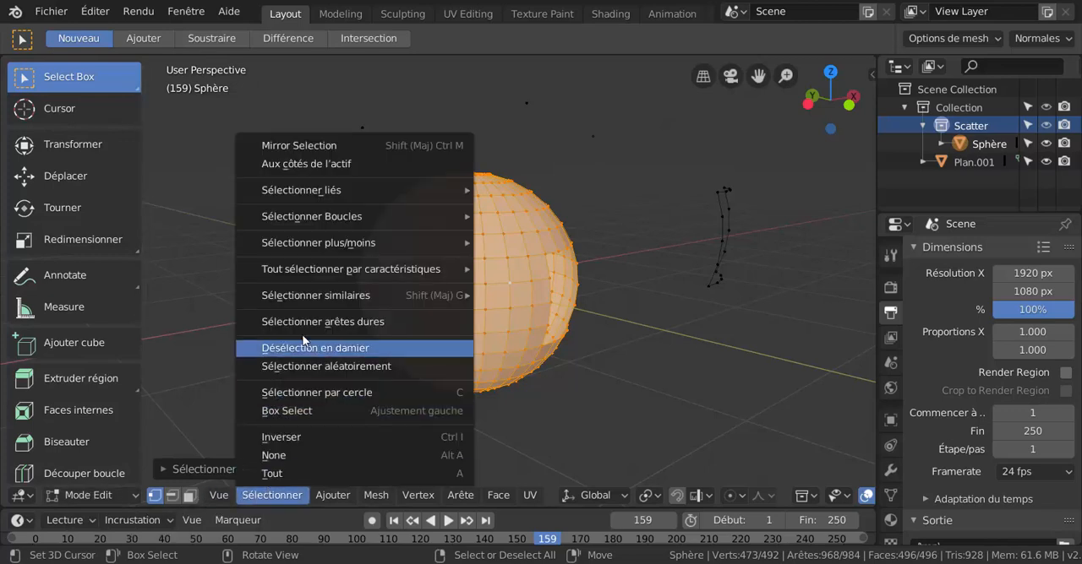
pyautogui.moveTo(314, 273)
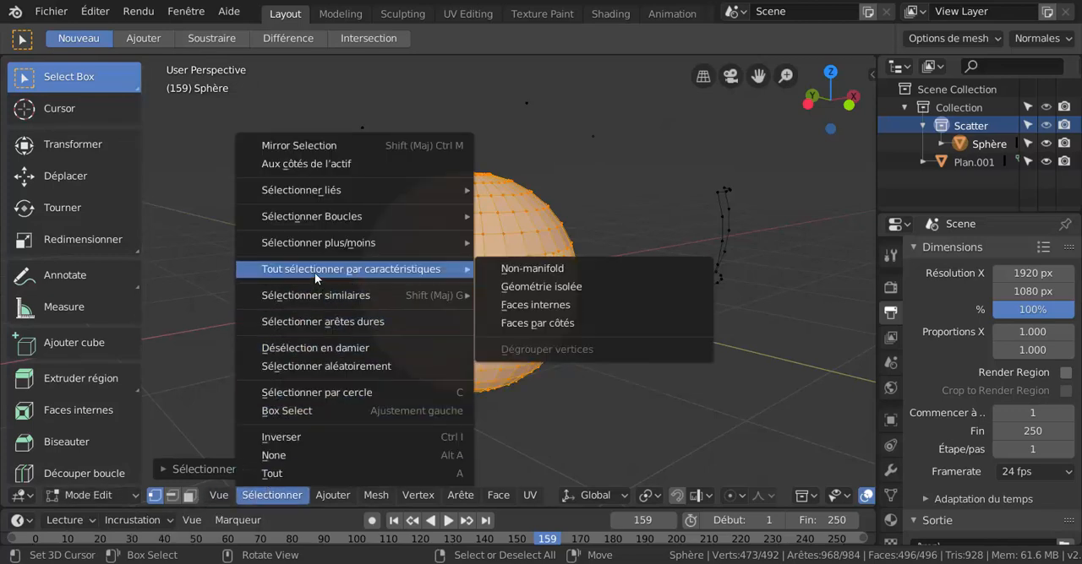
pyautogui.click(534, 286)
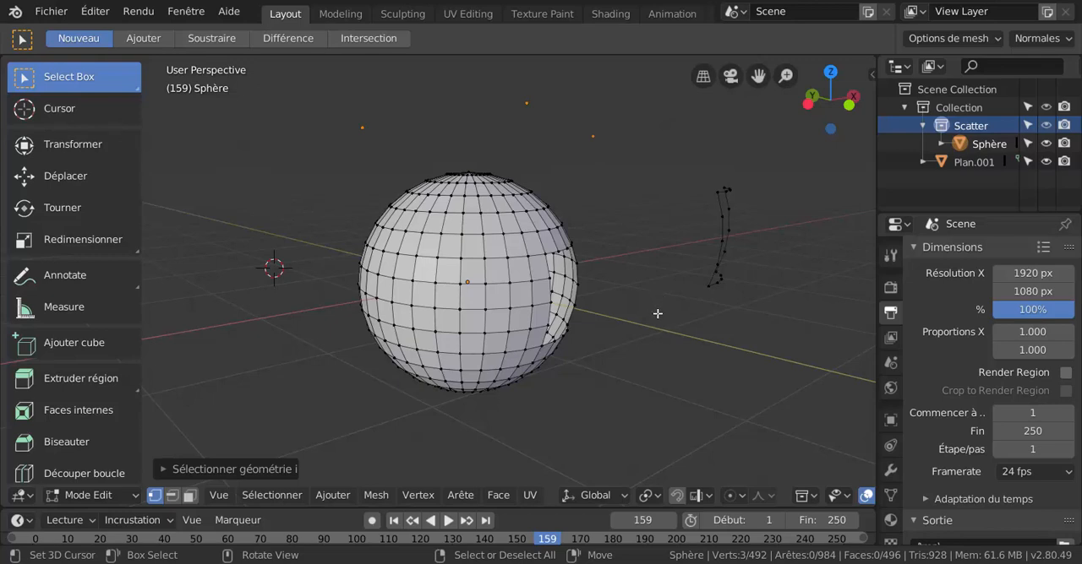
# In edge mode, select the detached outline with the Géométrie isolée trait and delete its edges.
pyautogui.press('2')
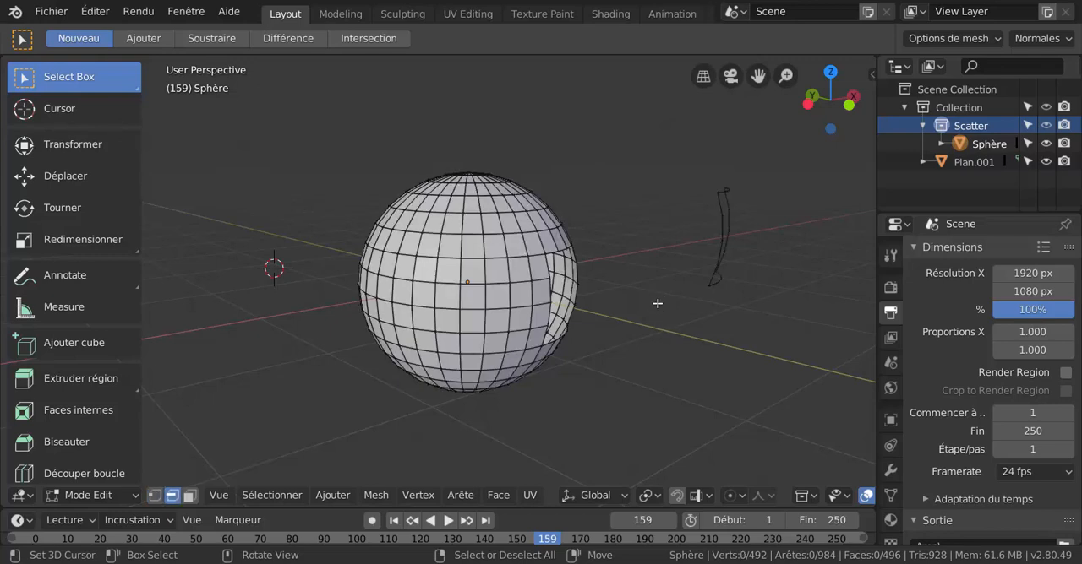
pyautogui.click(262, 495)
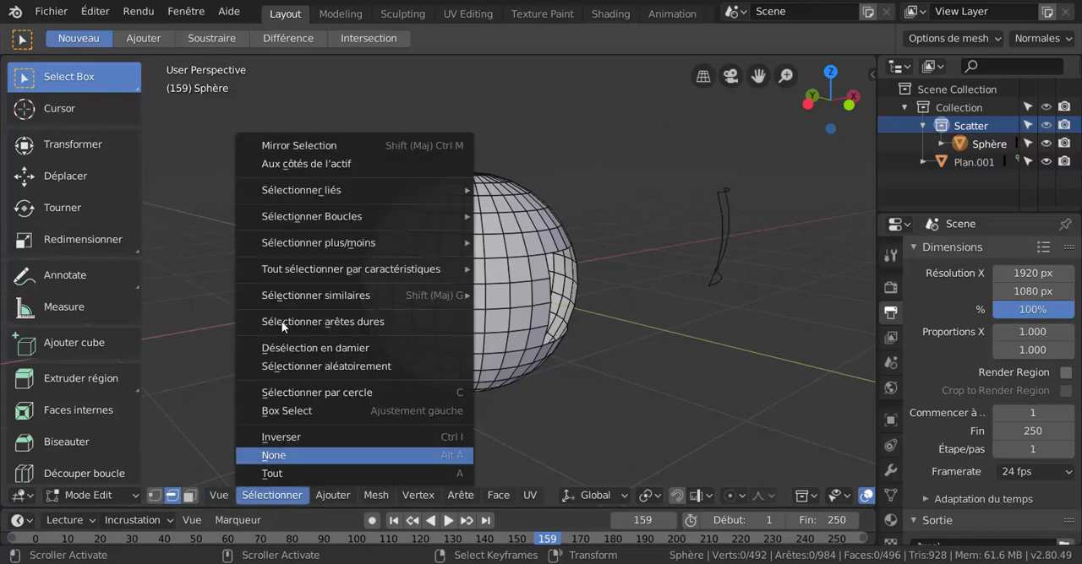
pyautogui.moveTo(303, 295)
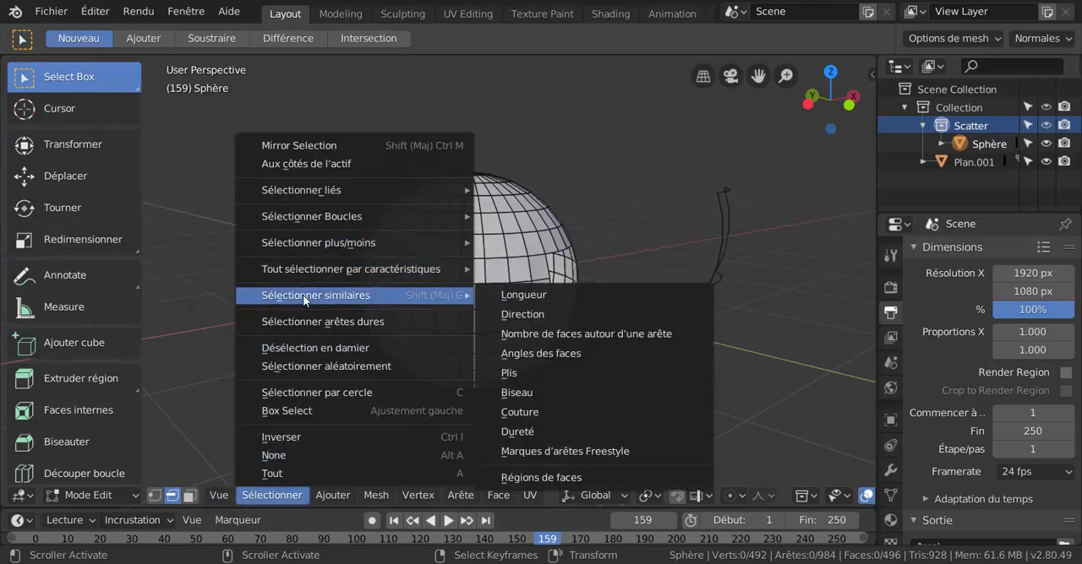
pyautogui.moveTo(306, 278)
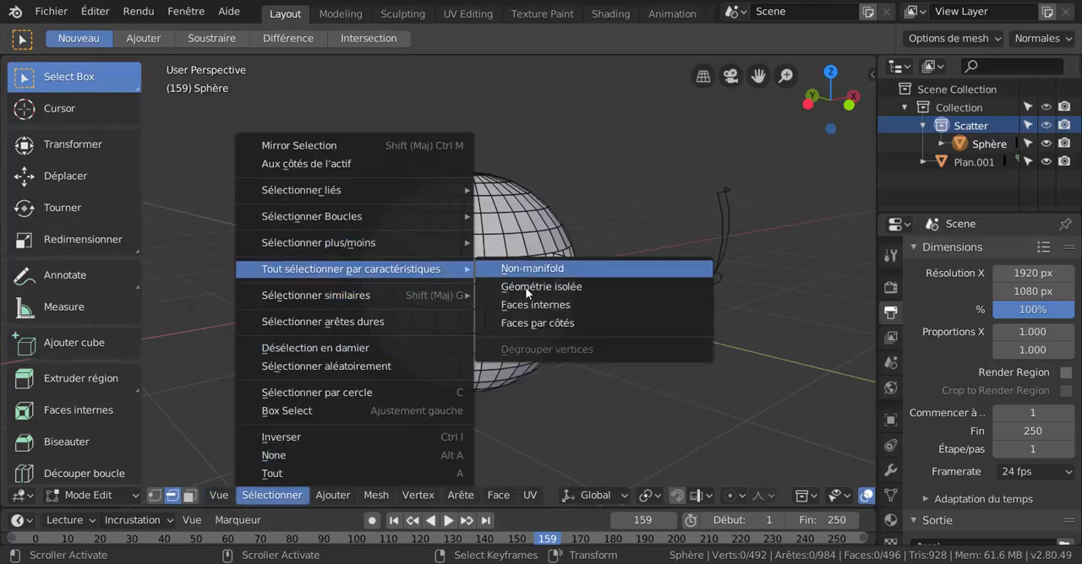
pyautogui.click(550, 289)
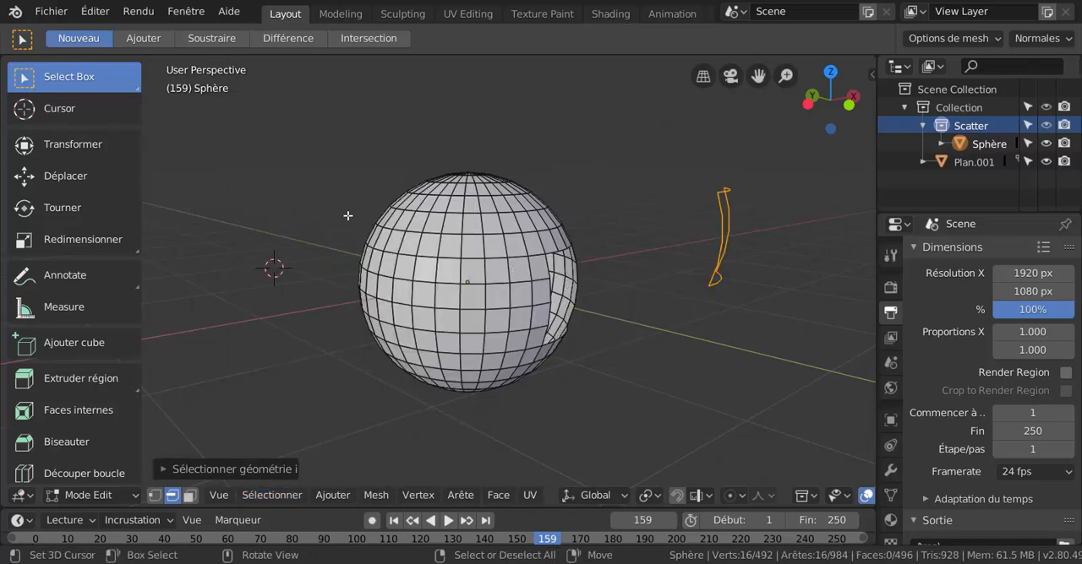
pyautogui.scroll(-3, 611, 229)
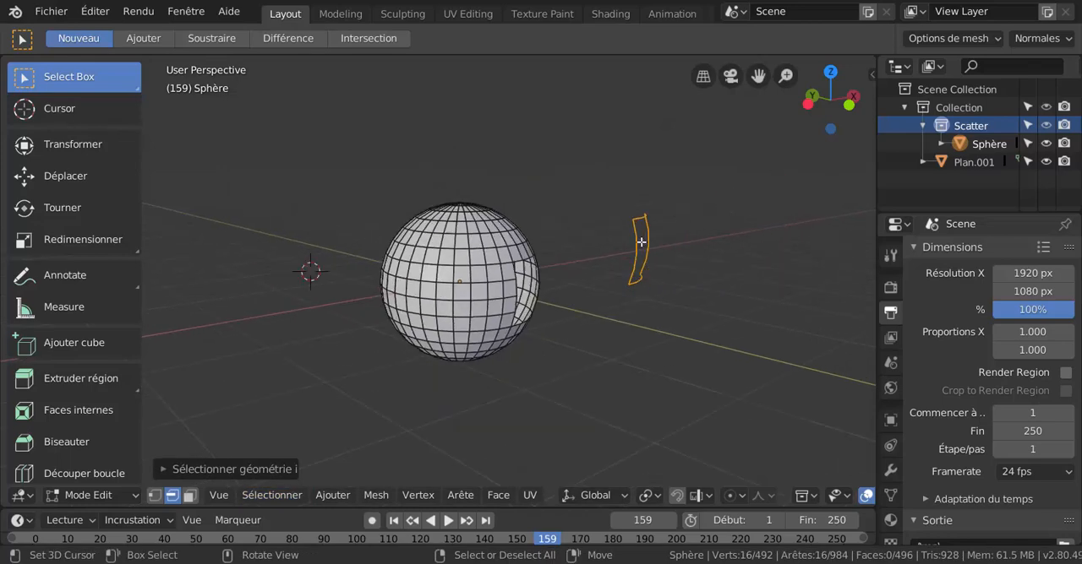
pyautogui.scroll(2, 638, 245)
pyautogui.moveTo(635, 248); pyautogui.dragTo(620, 283, button='middle')
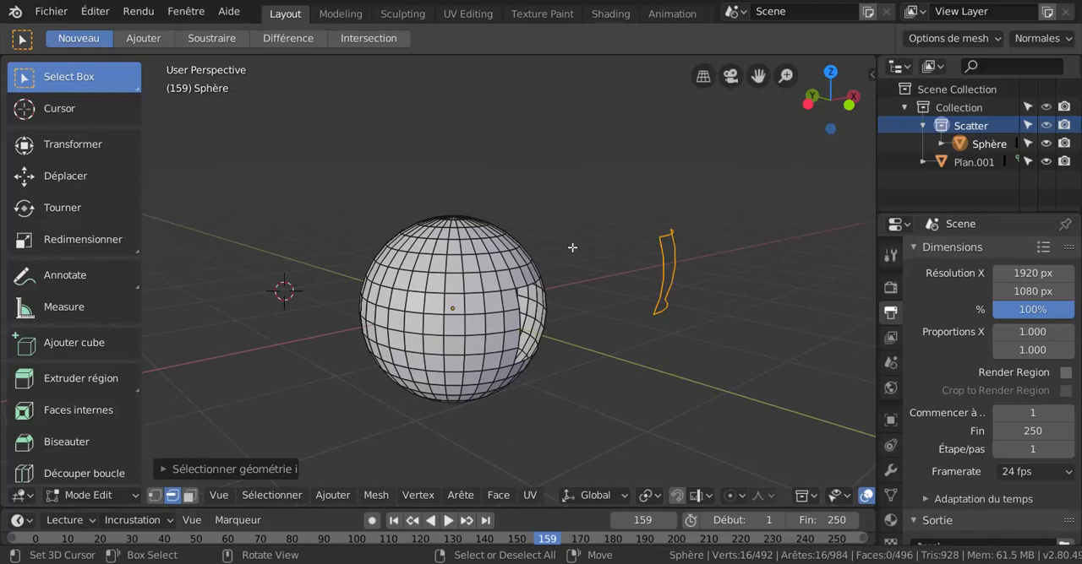
pyautogui.press('x')
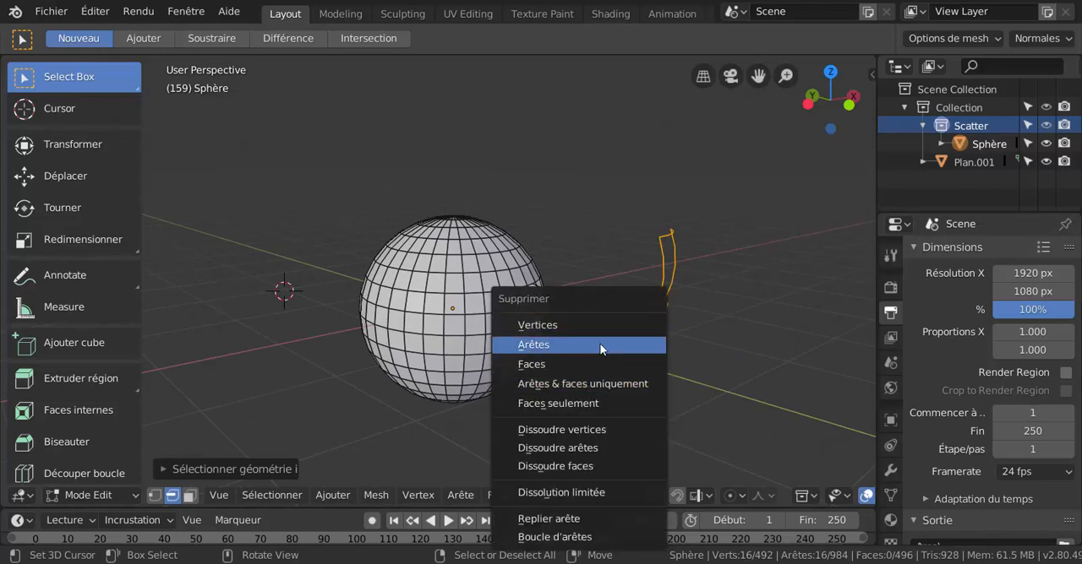
pyautogui.click(603, 344)
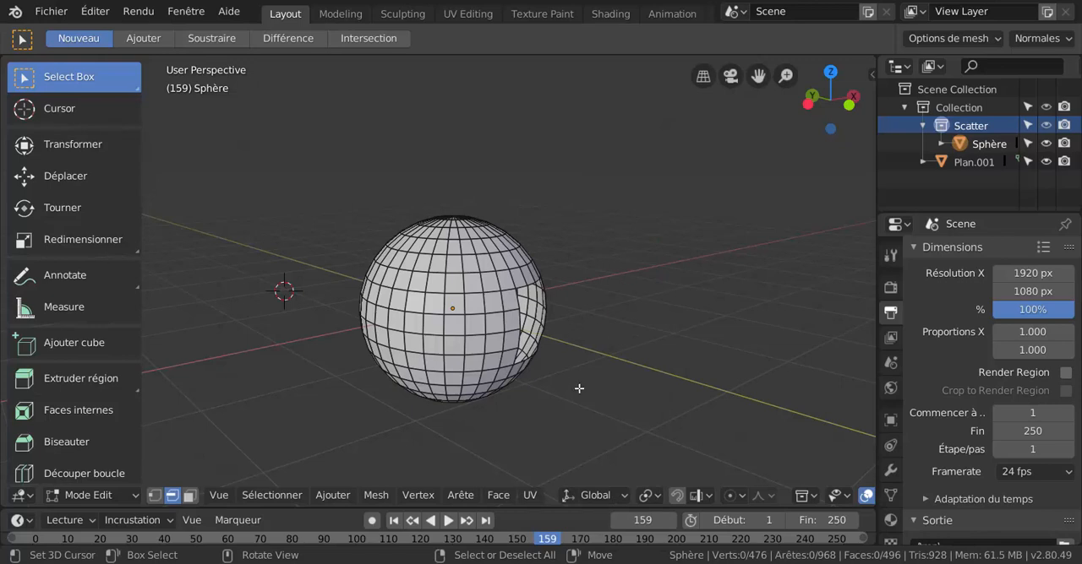
# In vertex mode, select the remaining loose points with the Géométrie isolée trait and delete the vertices.
pyautogui.press('1')
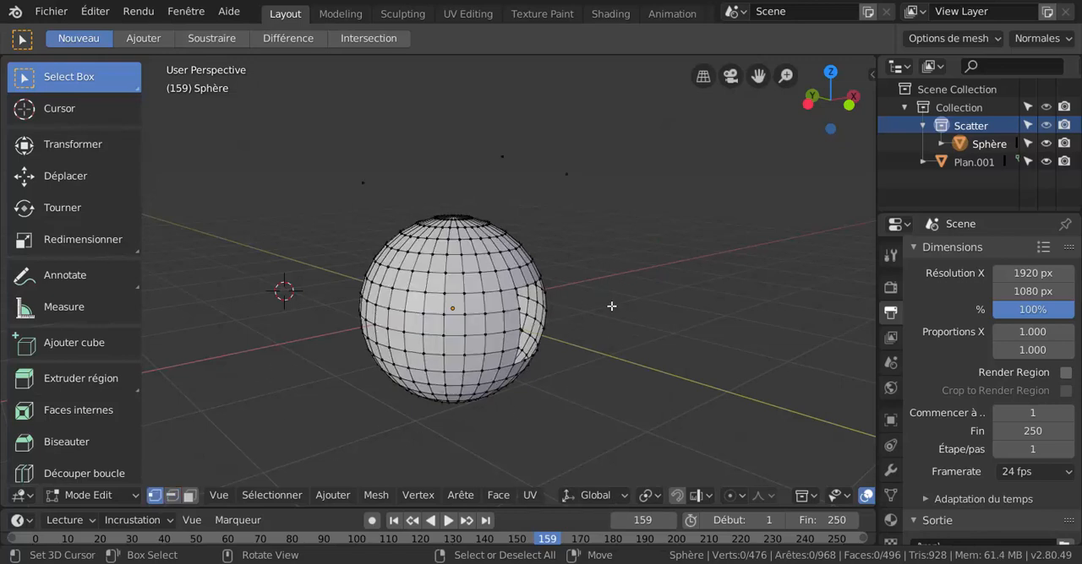
pyautogui.click(251, 495)
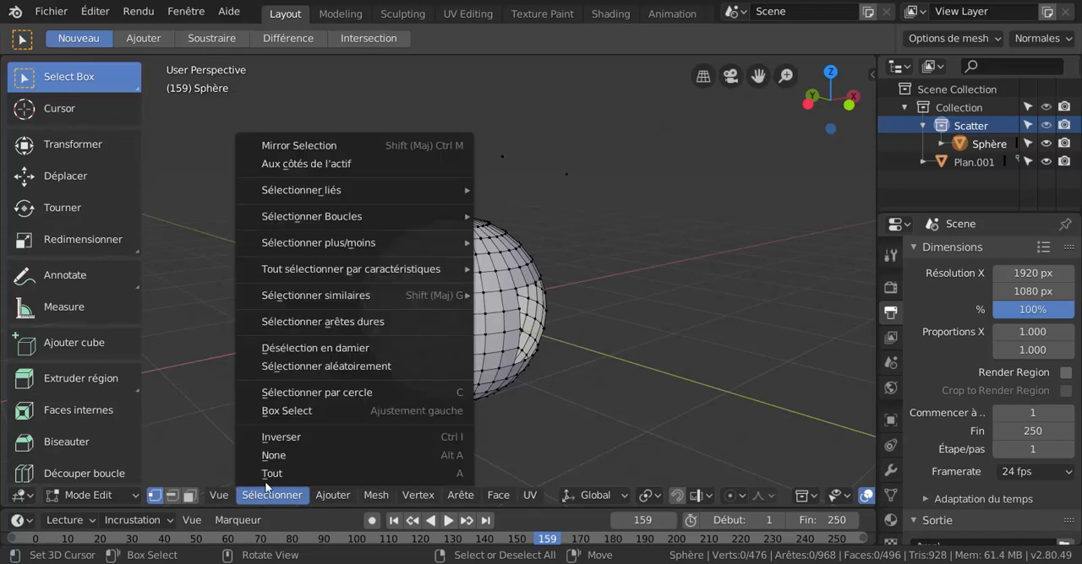
pyautogui.moveTo(302, 305)
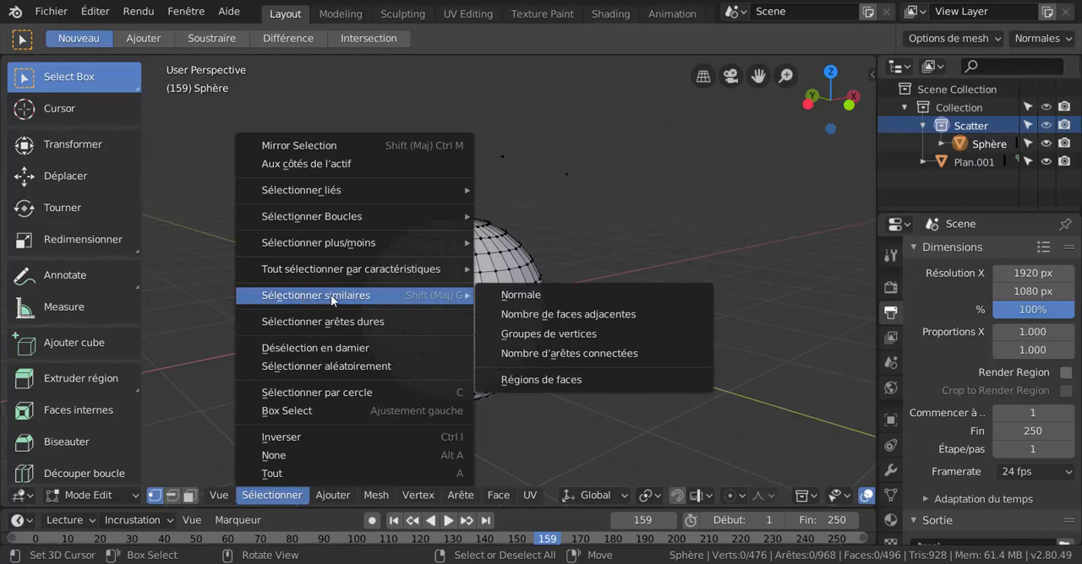
pyautogui.moveTo(334, 268)
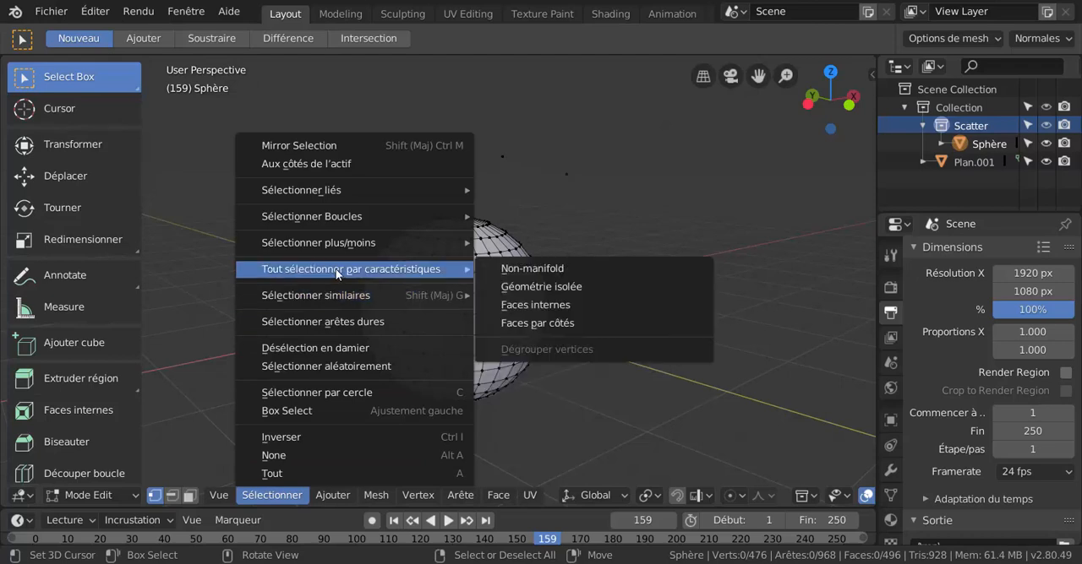
pyautogui.click(536, 286)
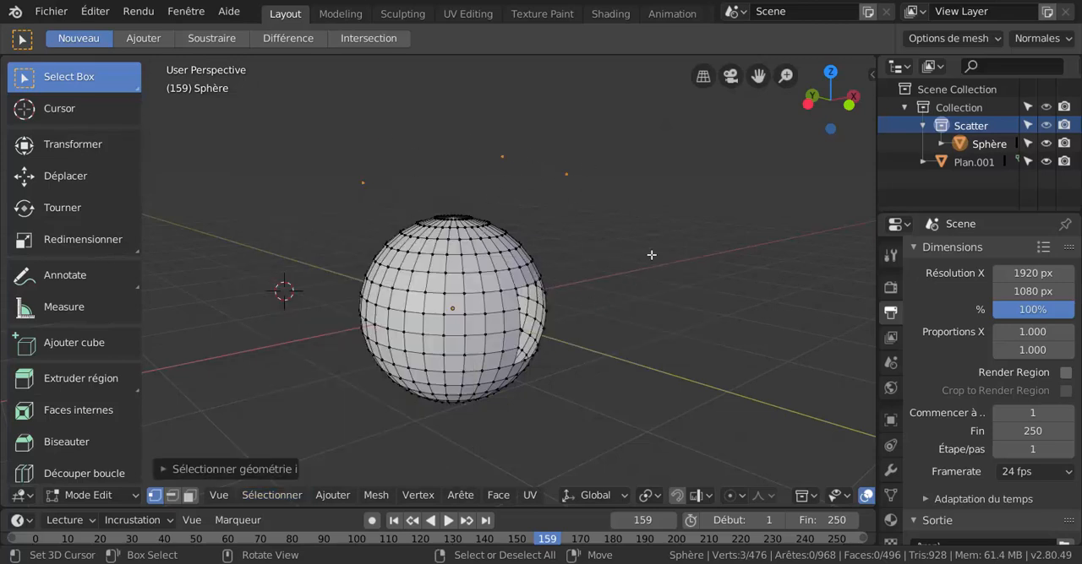
pyautogui.press('x')
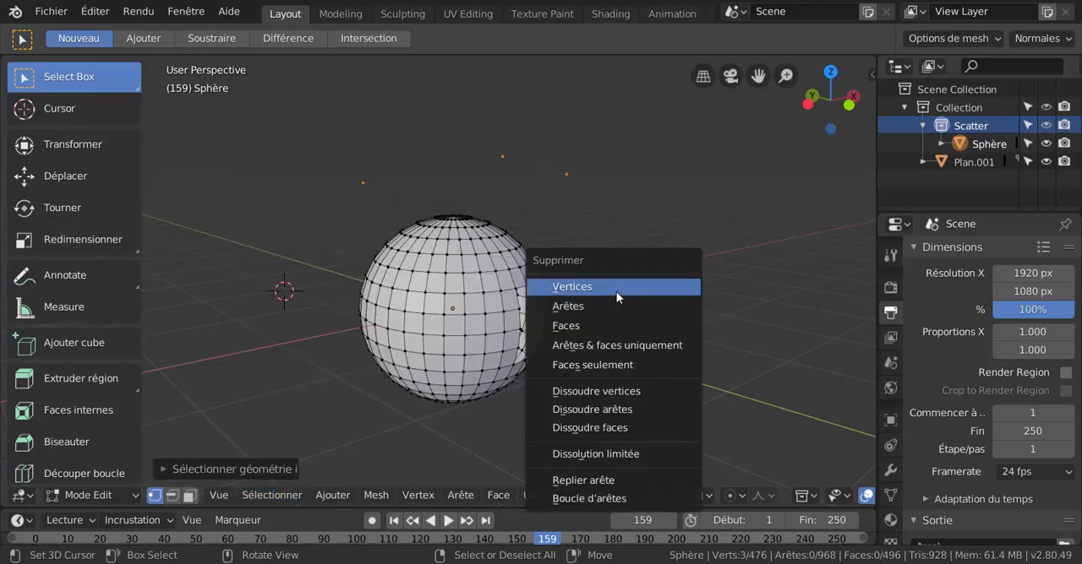
pyautogui.click(616, 289)
# Examine the sphere's mesh around the hole from several angles and review the available selection commands.
pyautogui.moveTo(624, 324); pyautogui.dragTo(550, 295, button='middle')
pyautogui.scroll(3, 500, 307)
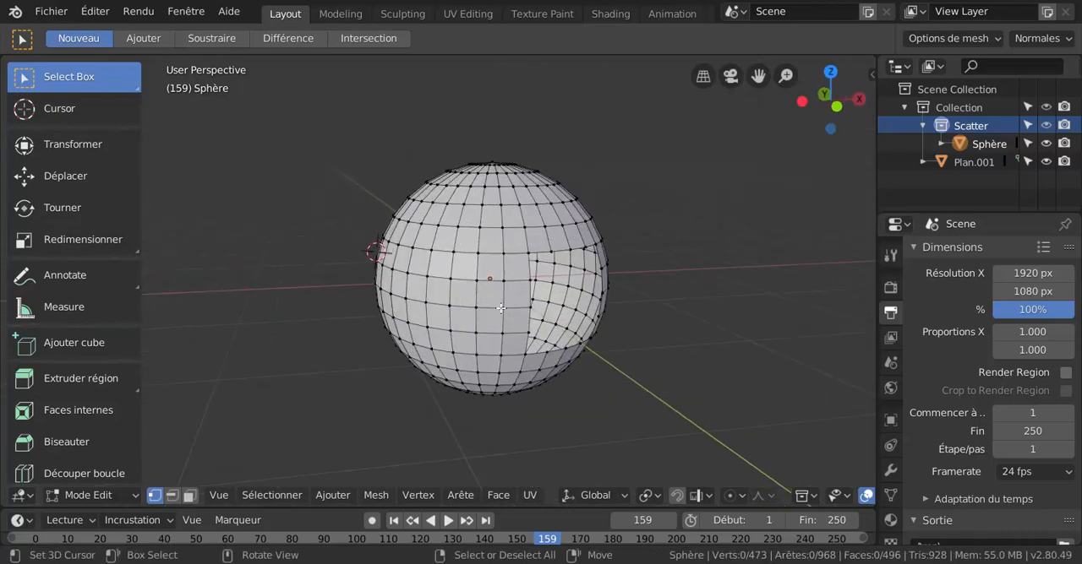
pyautogui.moveTo(501, 335); pyautogui.dragTo(535, 360, button='middle')
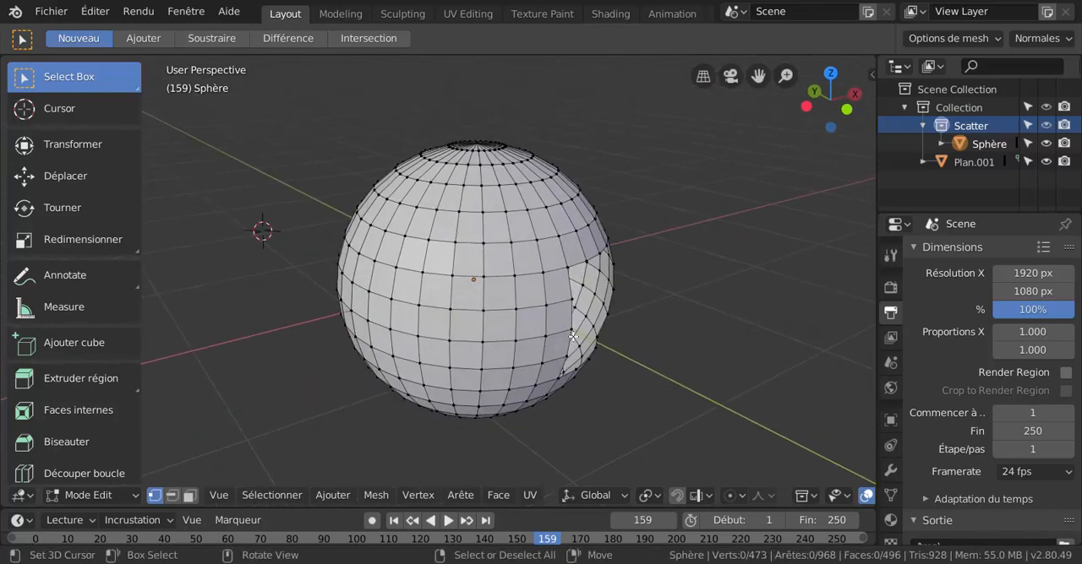
pyautogui.scroll(-3, 605, 355)
pyautogui.moveTo(576, 357); pyautogui.dragTo(570, 357, button='middle')
pyautogui.scroll(2, 504, 373)
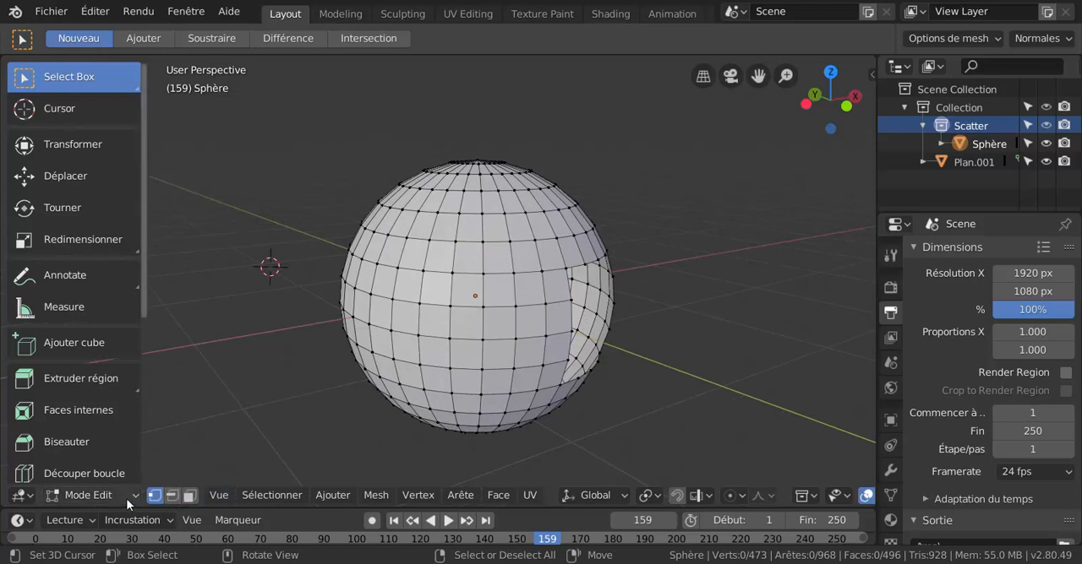
pyautogui.click(226, 495)
pyautogui.moveTo(255, 495)
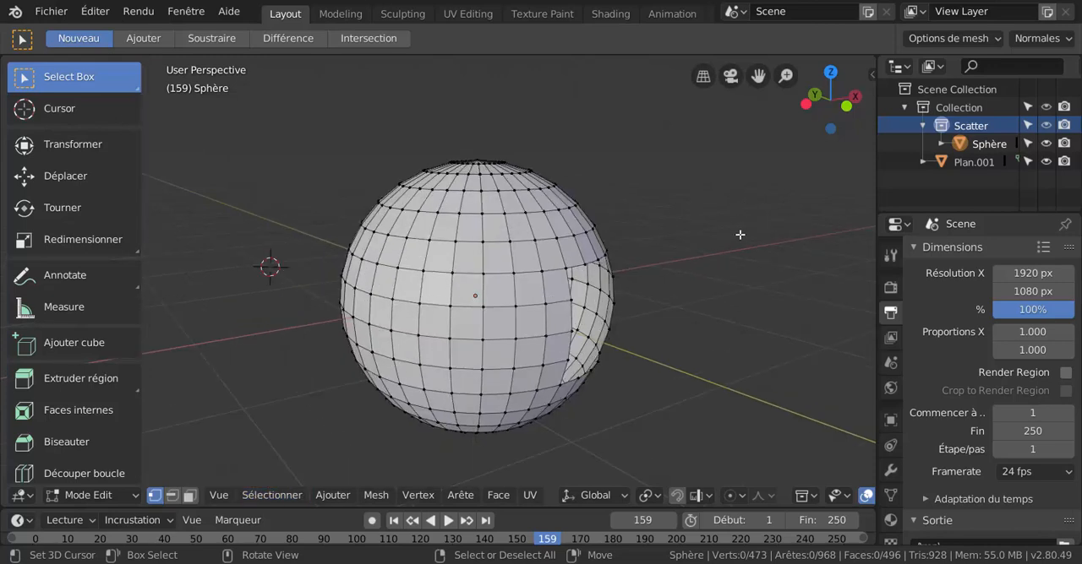
# Circle-select a patch of vertices on the sphere's surface beside the hole.
pyautogui.press('c')
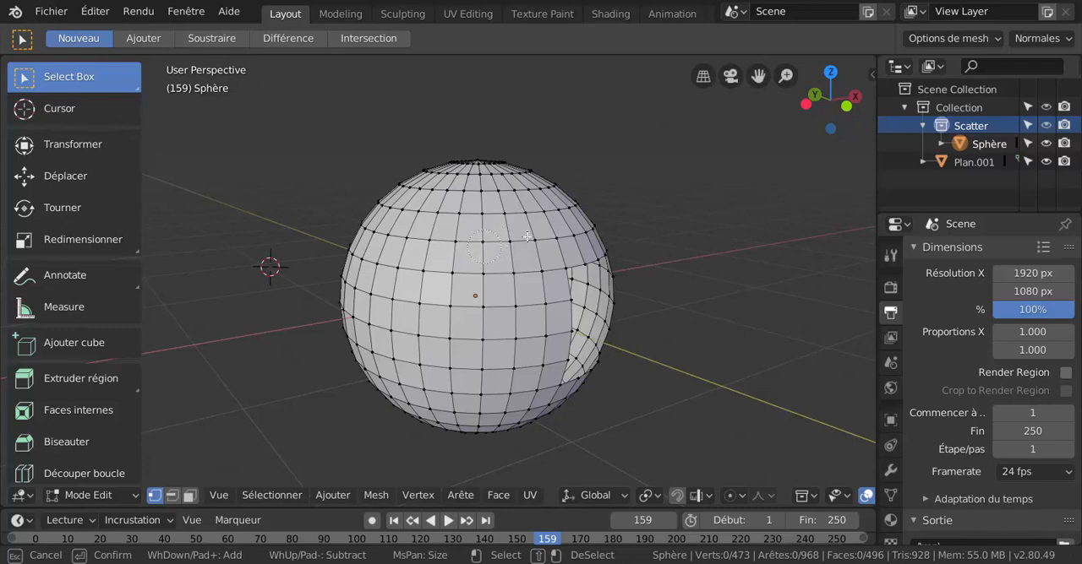
pyautogui.moveTo(527, 238)
pyautogui.mouseDown()
pyautogui.moveTo(441, 316)
pyautogui.moveTo(511, 317)
pyautogui.moveTo(457, 397)
pyautogui.moveTo(402, 359)
pyautogui.moveTo(430, 327)
pyautogui.moveTo(519, 286)
pyautogui.moveTo(445, 361)
pyautogui.moveTo(512, 342)
pyautogui.moveTo(506, 360)
pyautogui.mouseUp()
pyautogui.press('Escape')
# Switch to the front orthographic view and box-select the entire sphere.
pyautogui.scroll(-2, 652, 297)
pyautogui.moveTo(656, 297); pyautogui.dragTo(667, 280, button='middle')
pyautogui.press('KP_1')
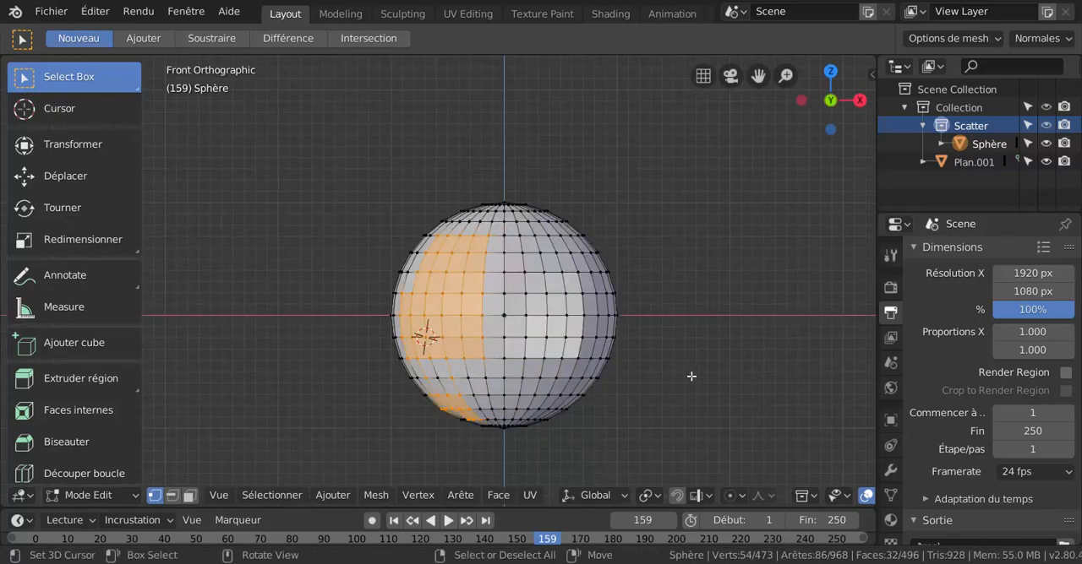
pyautogui.press('b')
pyautogui.moveTo(287, 177); pyautogui.dragTo(638, 442)
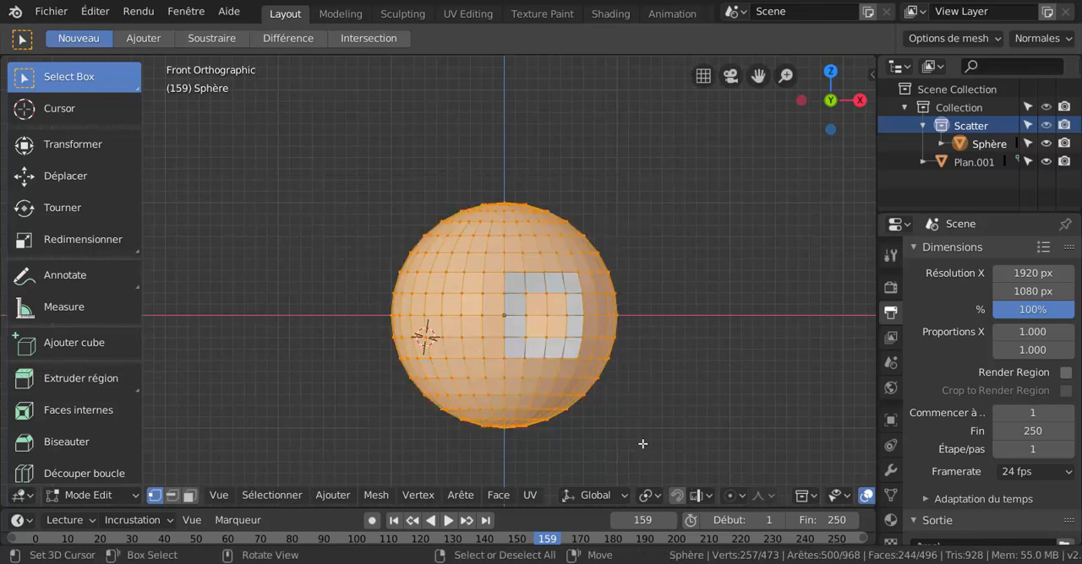
# Box-select a block of vertices on the sphere's front, just left of its centre line, then clear the selection.
pyautogui.keyDown('ctrl'); pyautogui.moveTo(365, 191); pyautogui.dragTo(650, 431); pyautogui.keyUp('ctrl')
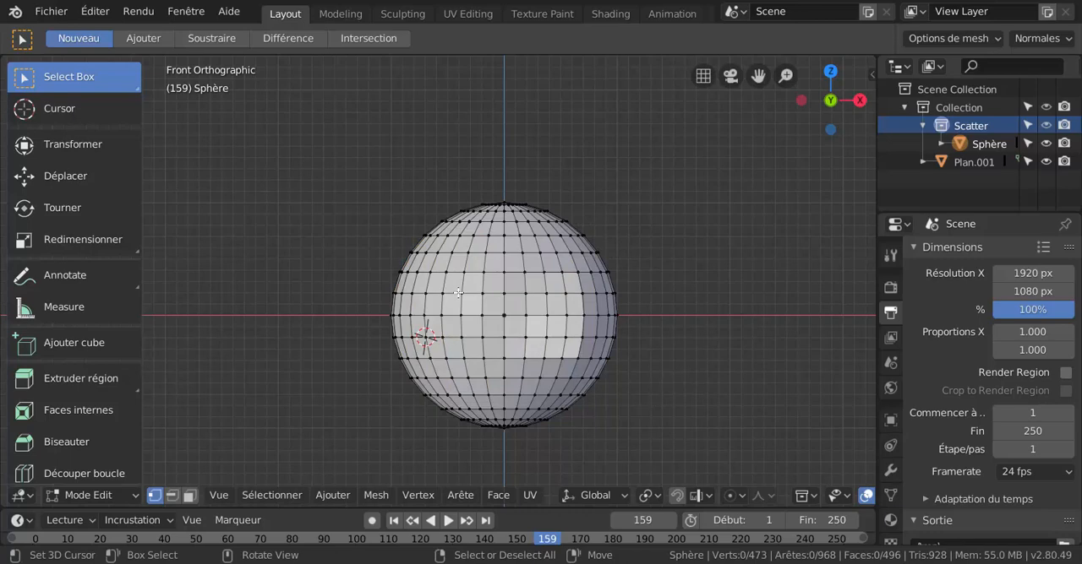
pyautogui.scroll(2, 457, 292)
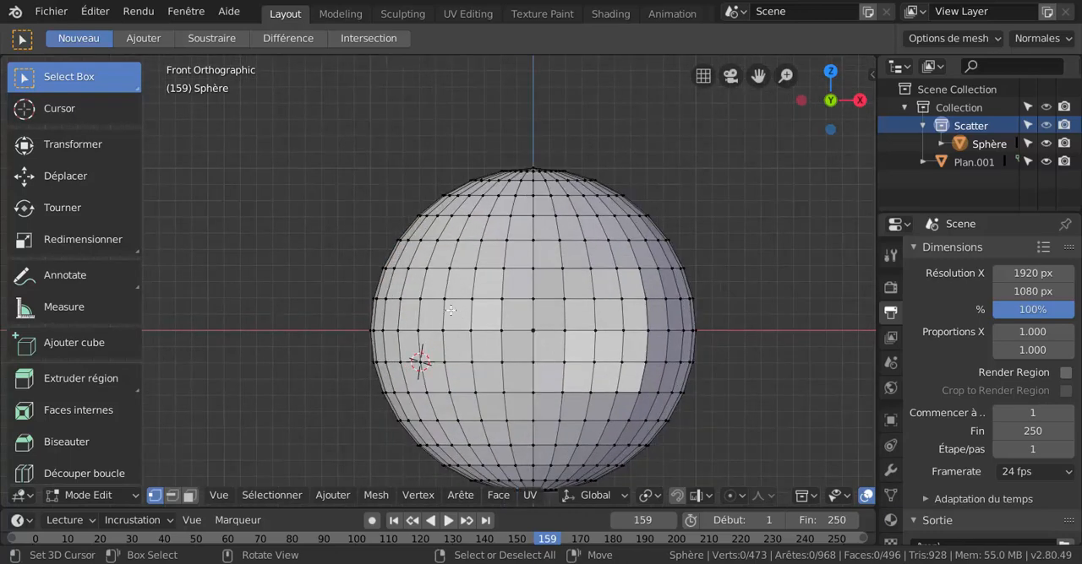
pyautogui.press('b')
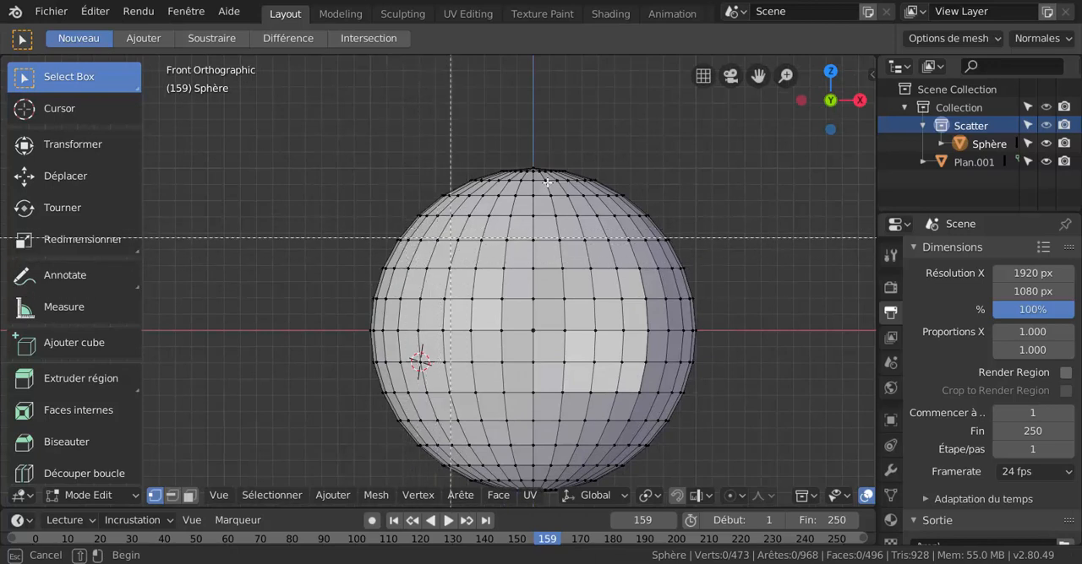
pyautogui.moveTo(429, 233); pyautogui.dragTo(546, 435)
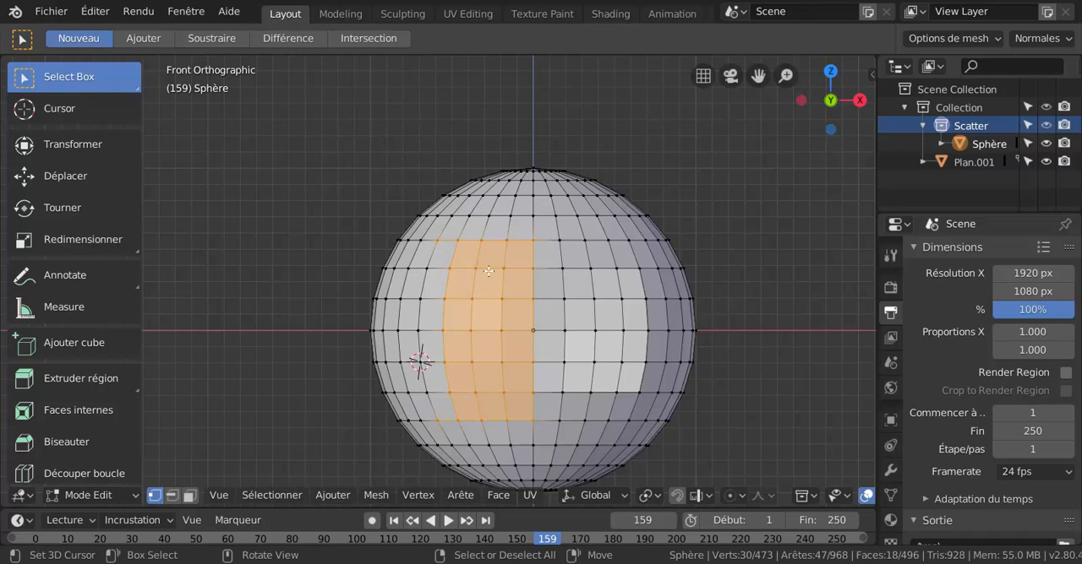
pyautogui.scroll(2, 481, 278)
pyautogui.scroll(-3, 480, 278)
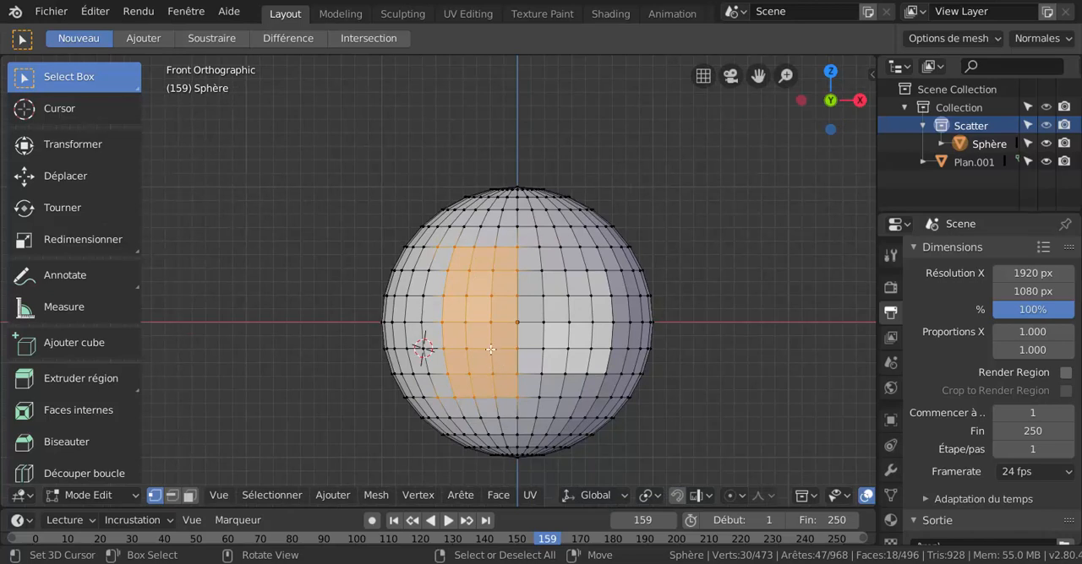
pyautogui.hotkey('alt', 'a')
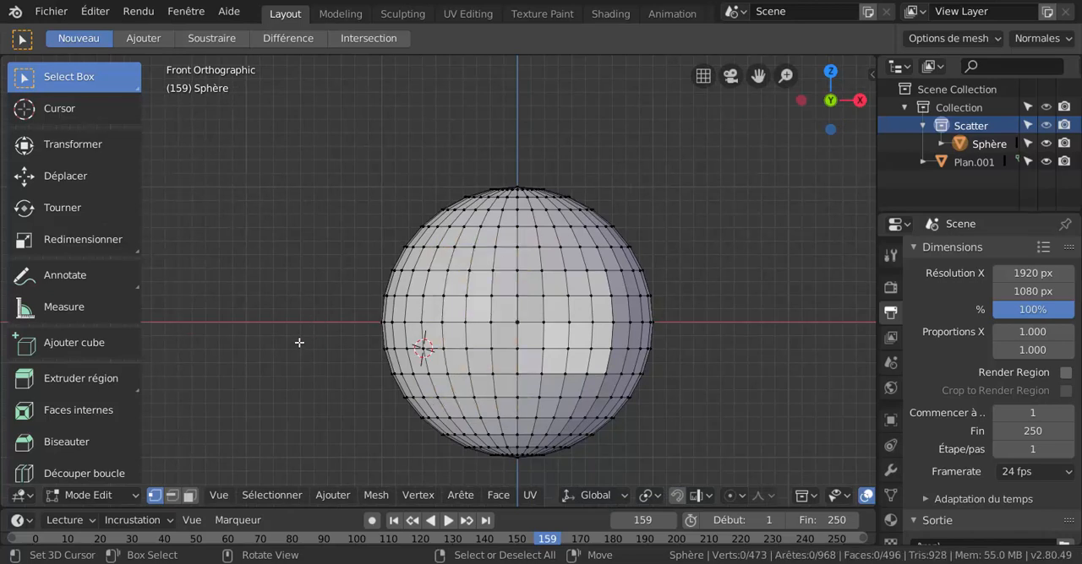
# In edge mode, circle-select a vertical strip of edges left of the sphere's centre, then clear it and box-select edges in the same area.
pyautogui.press('2')
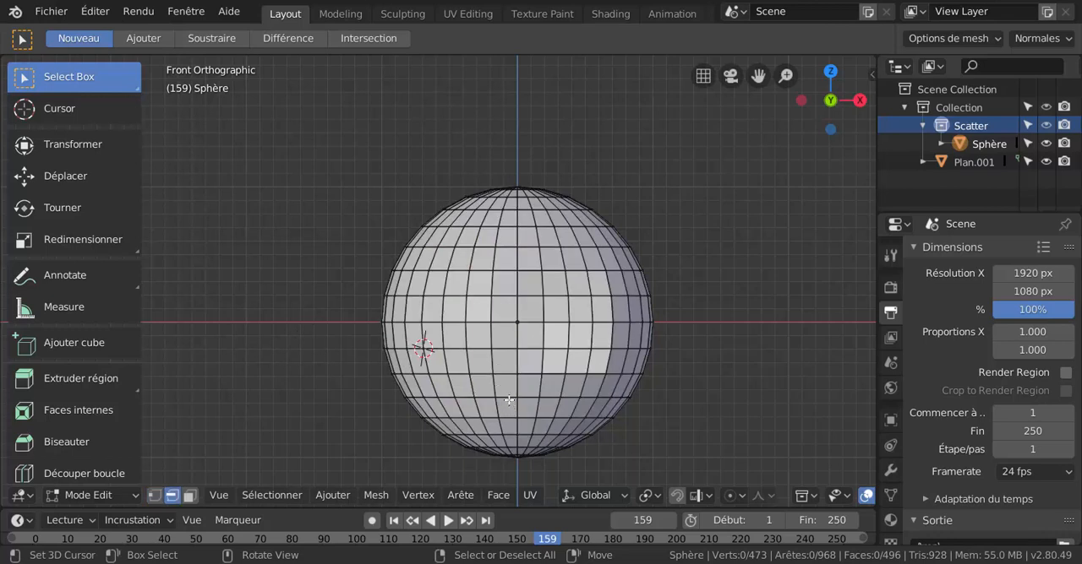
pyautogui.press('c')
pyautogui.moveTo(465, 303)
pyautogui.mouseDown()
pyautogui.moveTo(473, 404)
pyautogui.moveTo(464, 338)
pyautogui.moveTo(486, 241)
pyautogui.moveTo(475, 297)
pyautogui.mouseUp()
pyautogui.press('Escape')
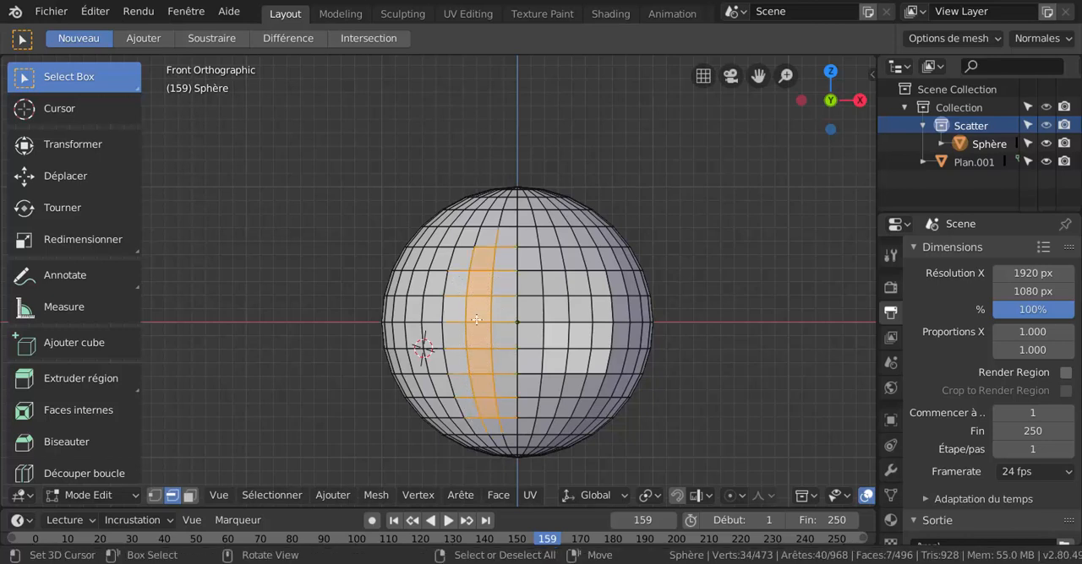
pyautogui.click(726, 238)
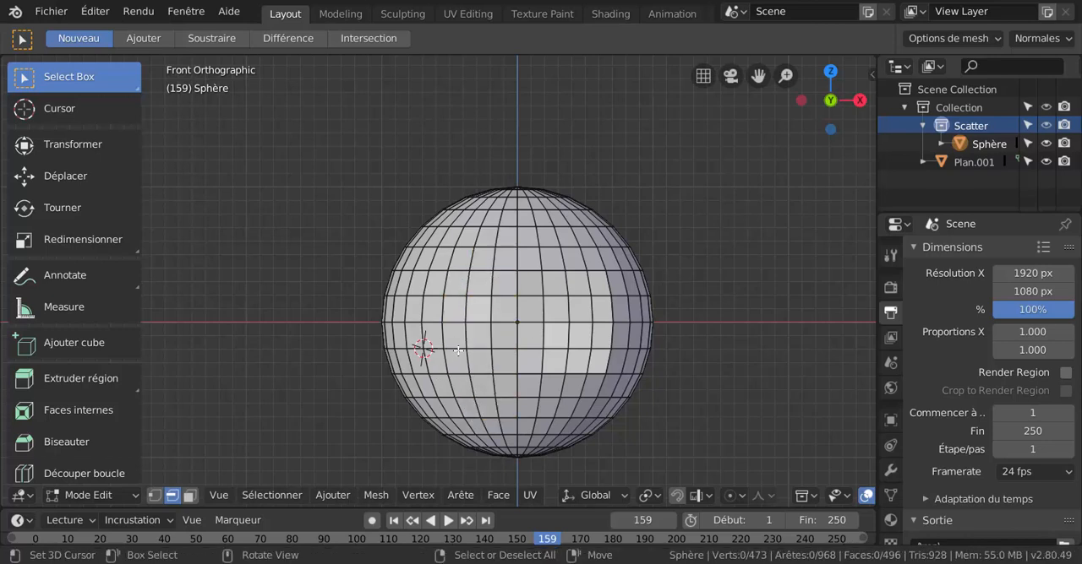
pyautogui.press('b')
pyautogui.moveTo(445, 248); pyautogui.dragTo(502, 428)
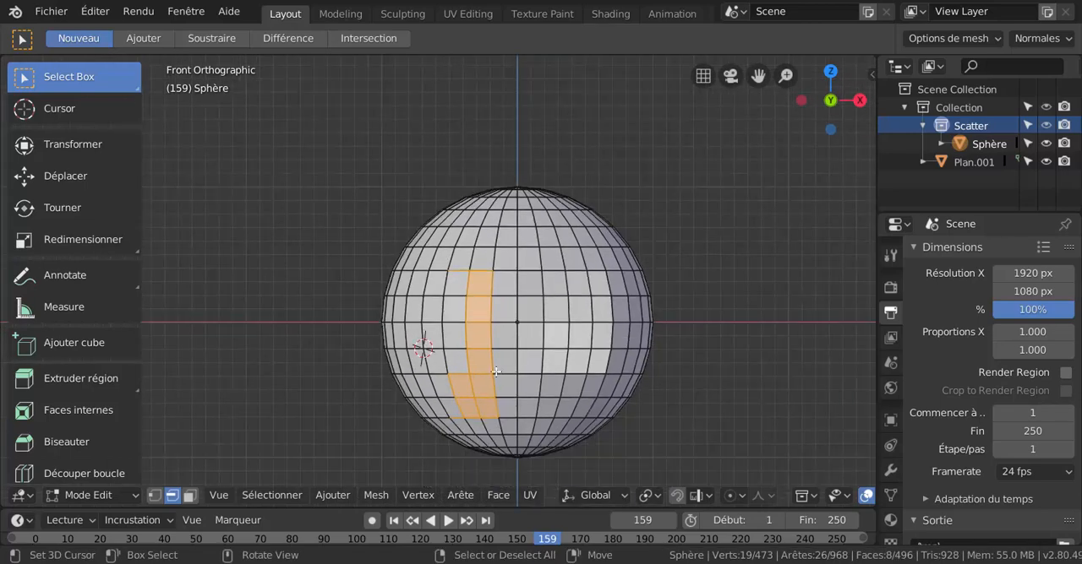
pyautogui.click(481, 316)
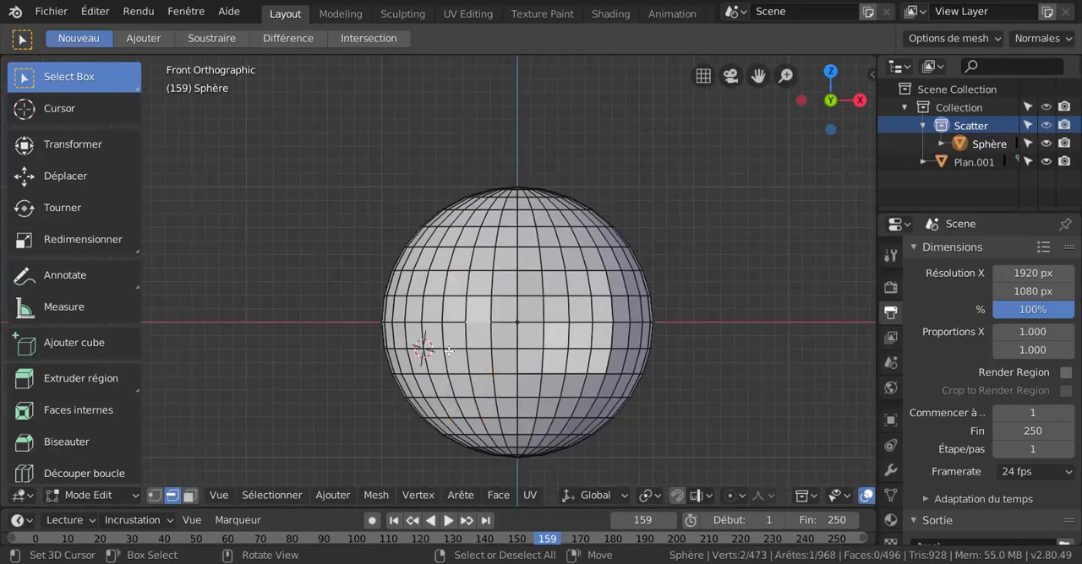
# In face mode, try box selection and circle selection on the sphere's front faces, clearing the selection after each.
pyautogui.press('3')
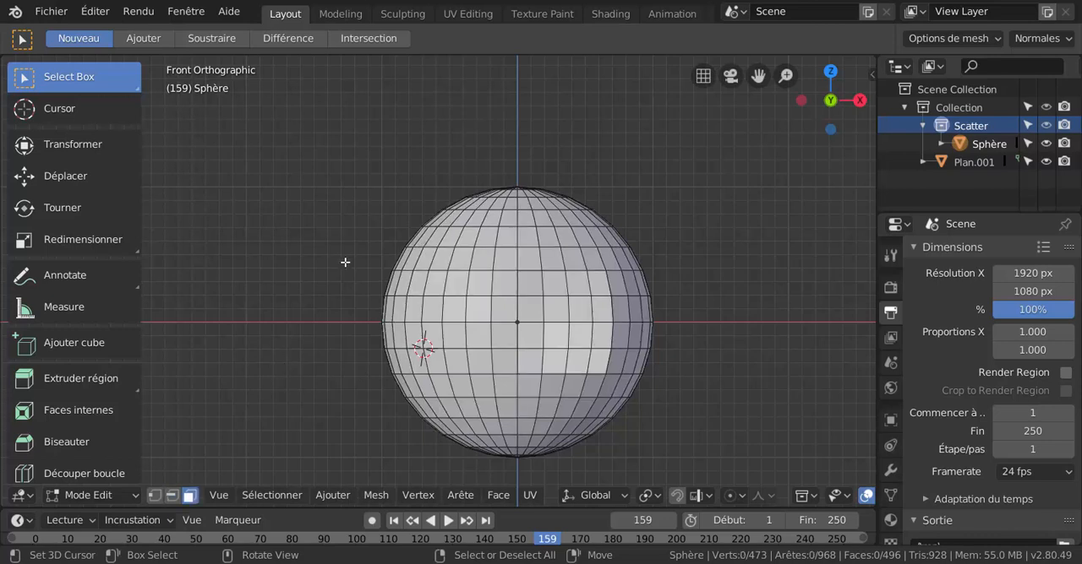
pyautogui.press('b')
pyautogui.moveTo(423, 246); pyautogui.dragTo(517, 413)
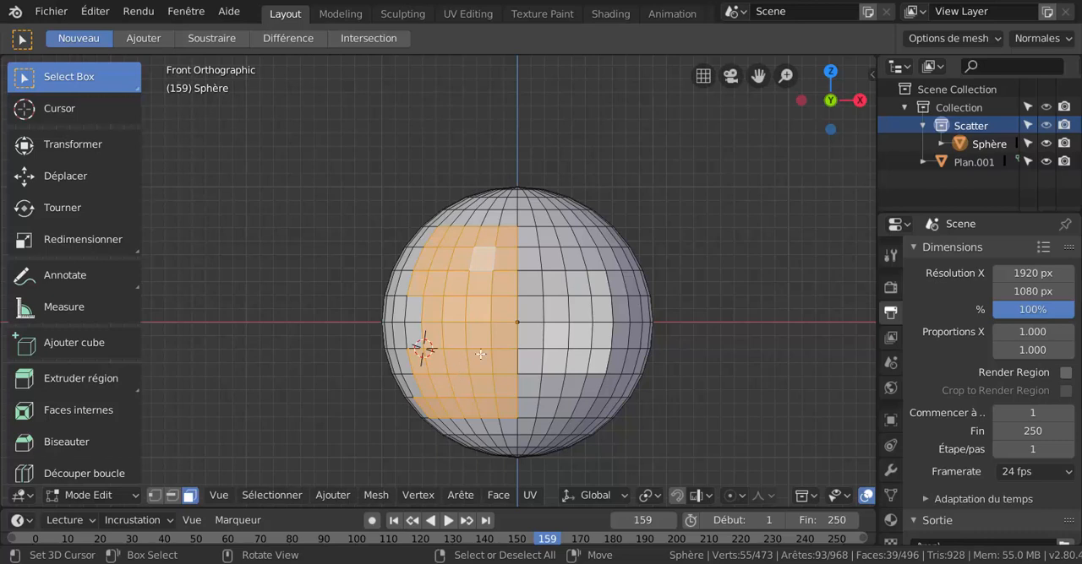
pyautogui.hotkey('alt', 'a')
pyautogui.press('c')
pyautogui.moveTo(453, 372)
pyautogui.mouseDown()
pyautogui.moveTo(487, 325)
pyautogui.moveTo(486, 276)
pyautogui.moveTo(494, 397)
pyautogui.moveTo(549, 397)
pyautogui.moveTo(542, 414)
pyautogui.mouseUp()
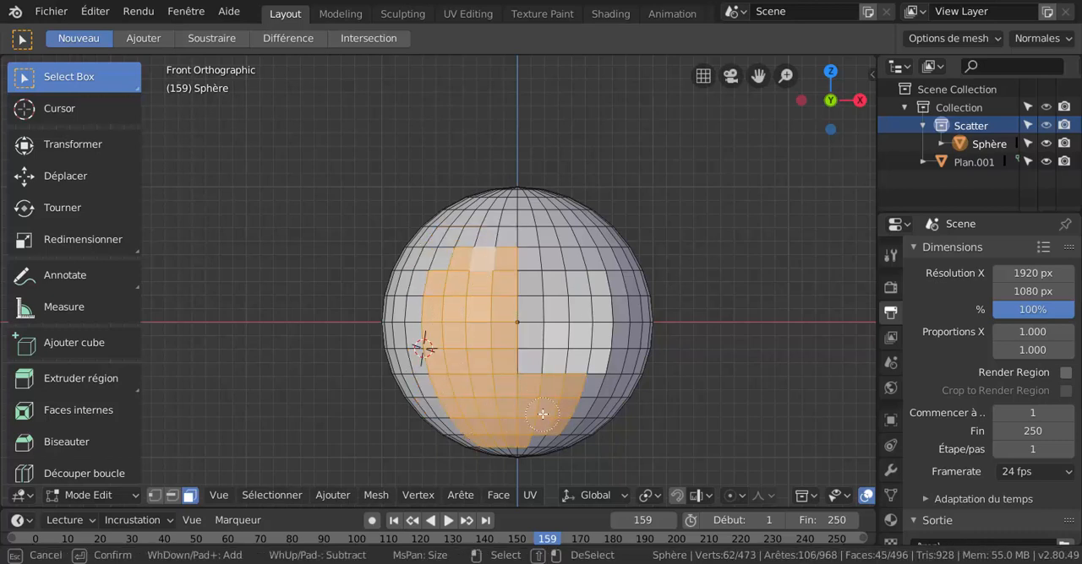
pyautogui.press('Escape')
pyautogui.hotkey('alt', 'a')
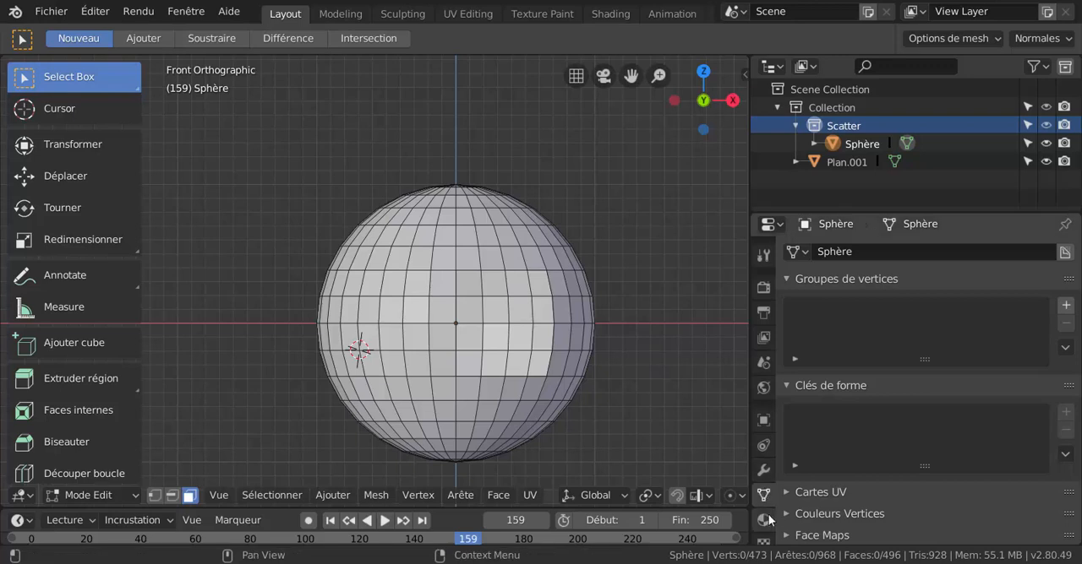
# Display the sphere's mesh data properties containing the vertex groups.
pyautogui.click(763, 471)
pyautogui.click(763, 495)
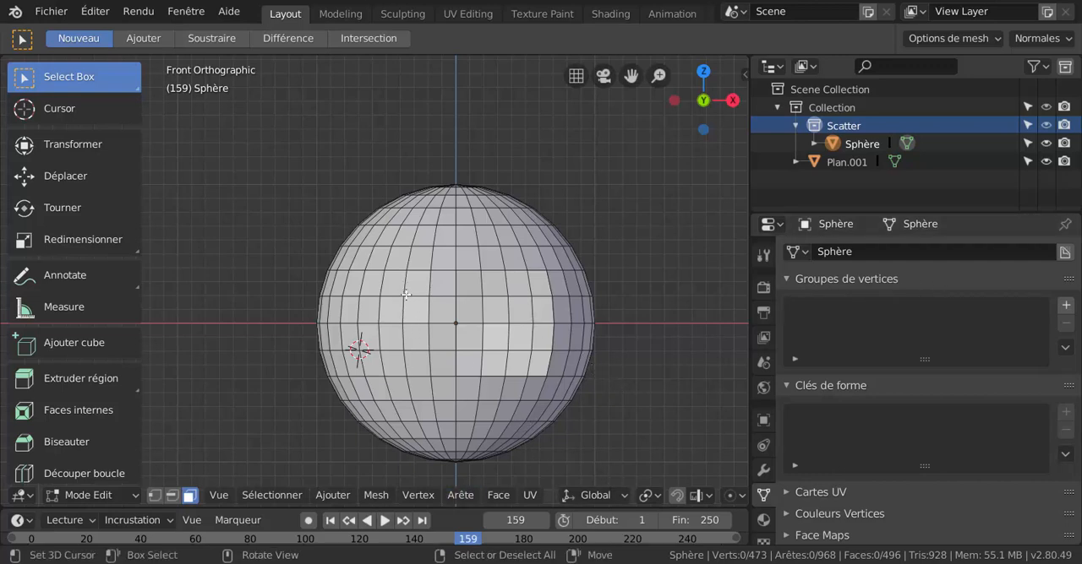
pyautogui.scroll(1, 406, 294)
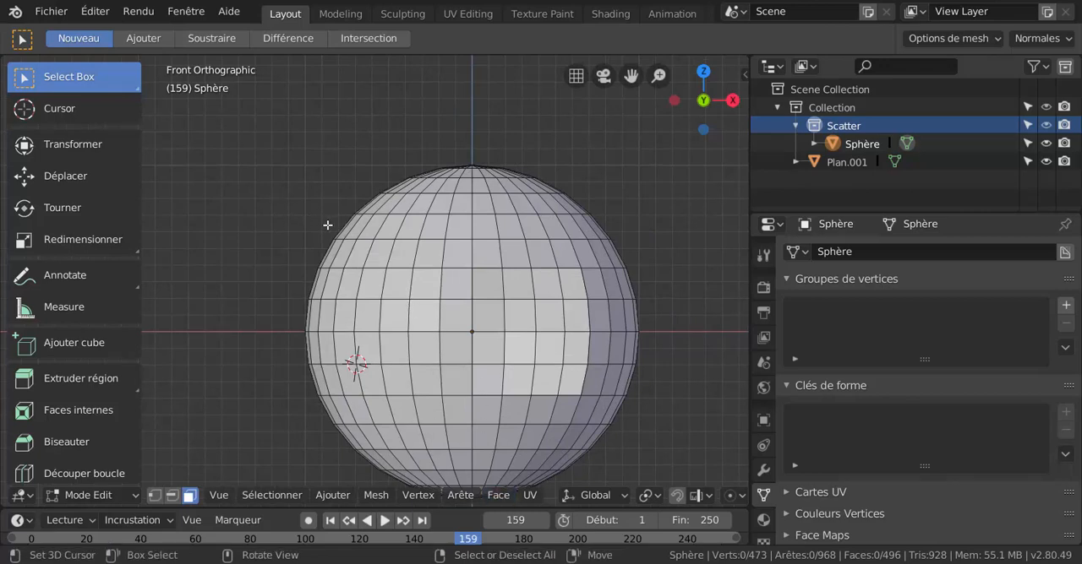
pyautogui.press('z')
pyautogui.click(479, 251)
# Select ten adjoining faces left of the sphere's centre: two stacked faces above two horizontal rows of four.
pyautogui.click(414, 256)
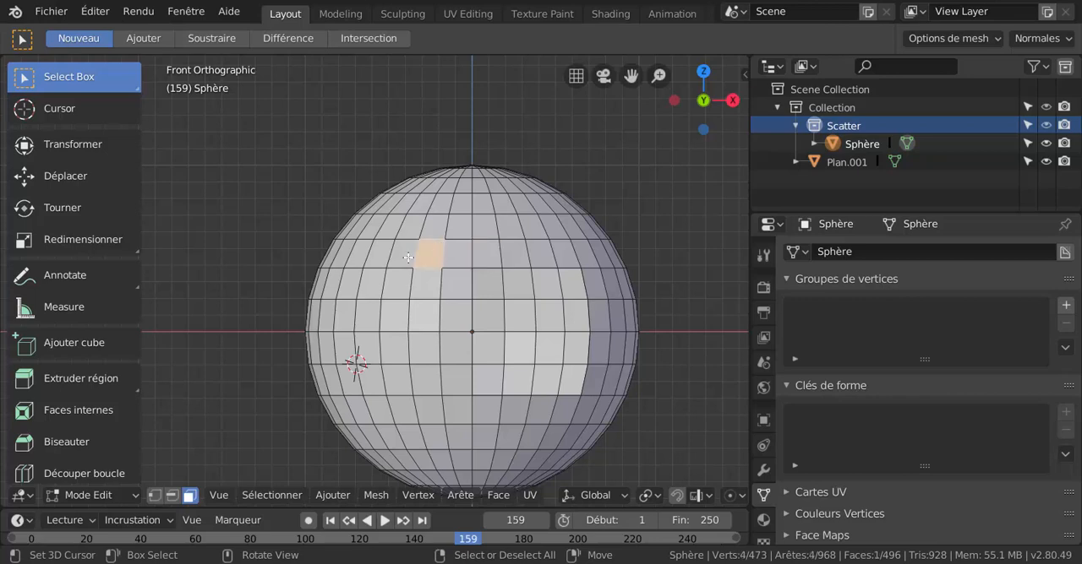
pyautogui.keyDown('shift'); pyautogui.moveTo(428, 272); pyautogui.dragTo(413, 221, button='middle'); pyautogui.keyUp('shift')
pyautogui.keyDown('shift'); pyautogui.click(413, 227); pyautogui.keyUp('shift')
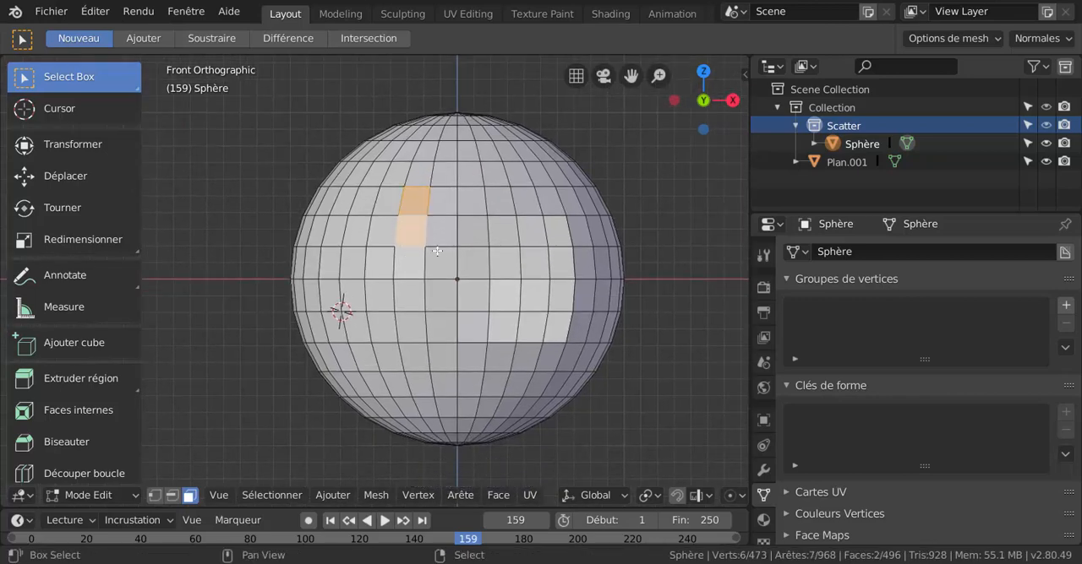
pyautogui.keyDown('shift'); pyautogui.click(412, 262); pyautogui.keyUp('shift')
pyautogui.keyDown('shift'); pyautogui.click(411, 262); pyautogui.keyUp('shift')
pyautogui.keyDown('shift'); pyautogui.click(382, 263); pyautogui.keyUp('shift')
pyautogui.keyDown('shift'); pyautogui.click(353, 263); pyautogui.keyUp('shift')
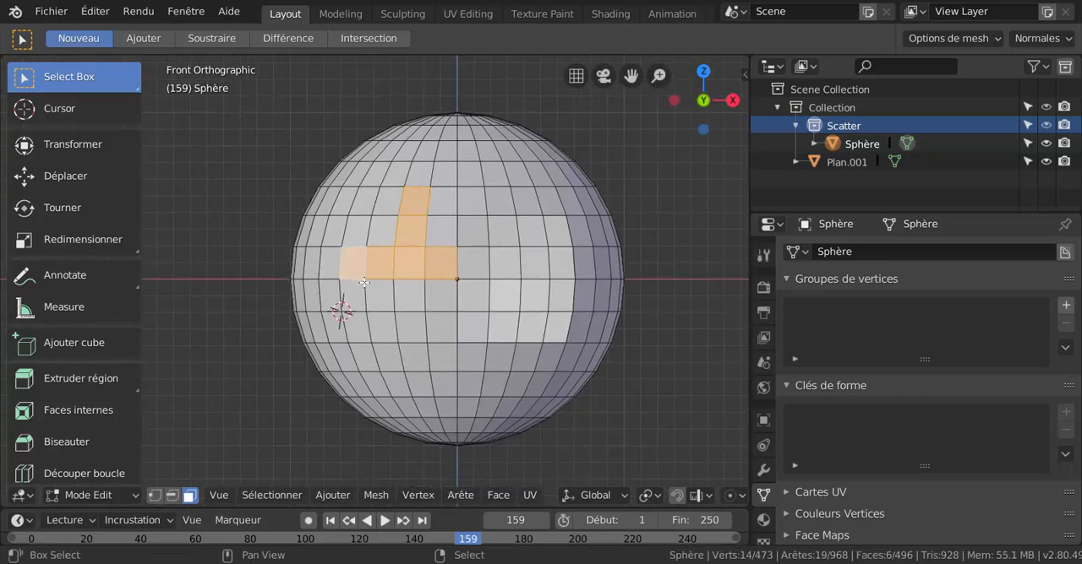
pyautogui.keyDown('shift'); pyautogui.click(353, 296); pyautogui.keyUp('shift')
pyautogui.keyDown('shift'); pyautogui.click(382, 296); pyautogui.keyUp('shift')
pyautogui.keyDown('shift'); pyautogui.click(411, 296); pyautogui.keyUp('shift')
pyautogui.keyDown('shift'); pyautogui.click(441, 295); pyautogui.keyUp('shift')
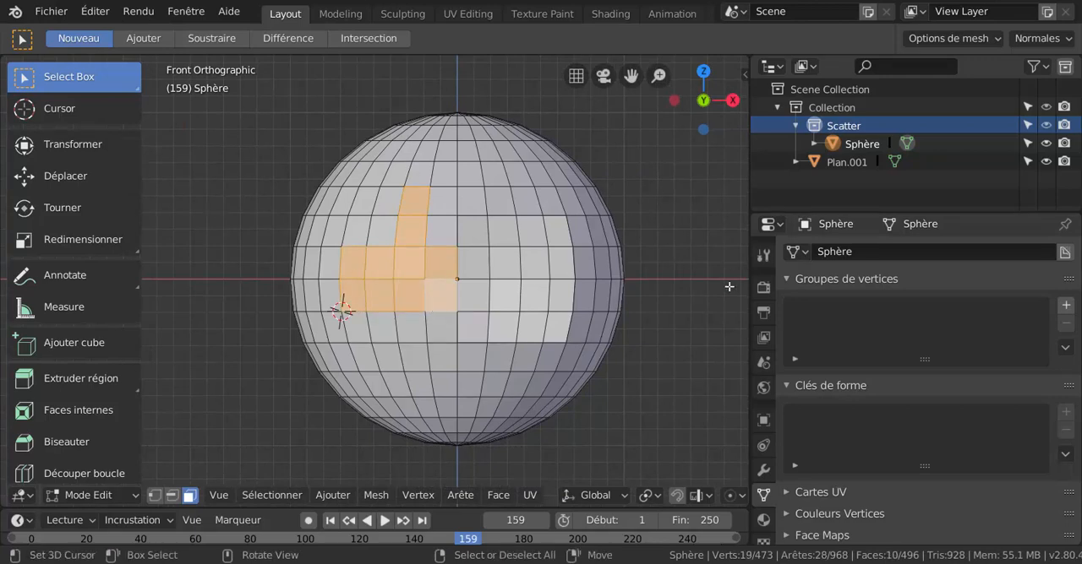
# Create a vertex group, assign the selected faces to it, and clear the mesh selection.
pyautogui.click(1065, 307)
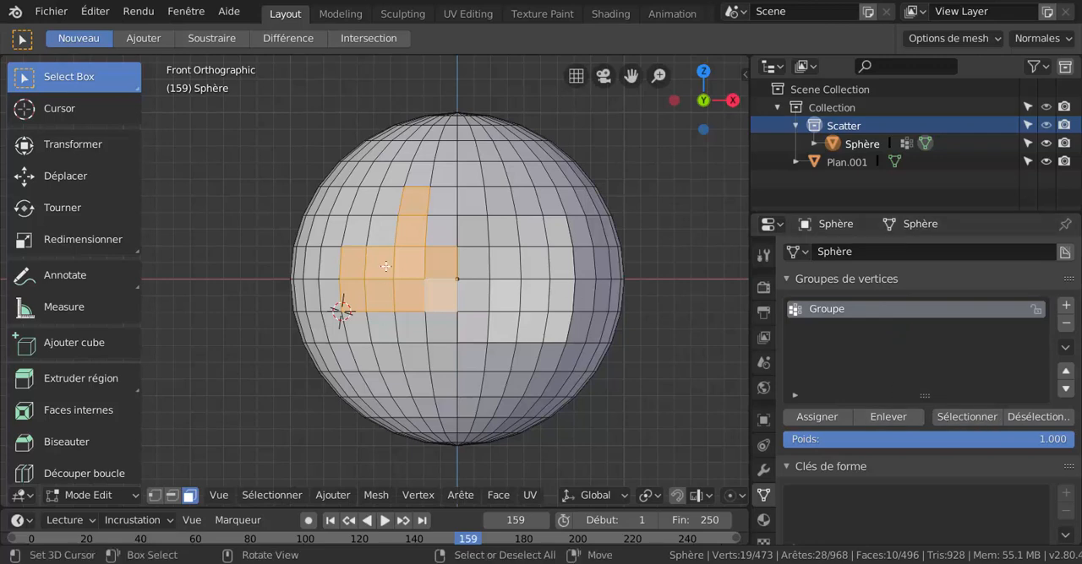
pyautogui.click(826, 420)
pyautogui.press('a')
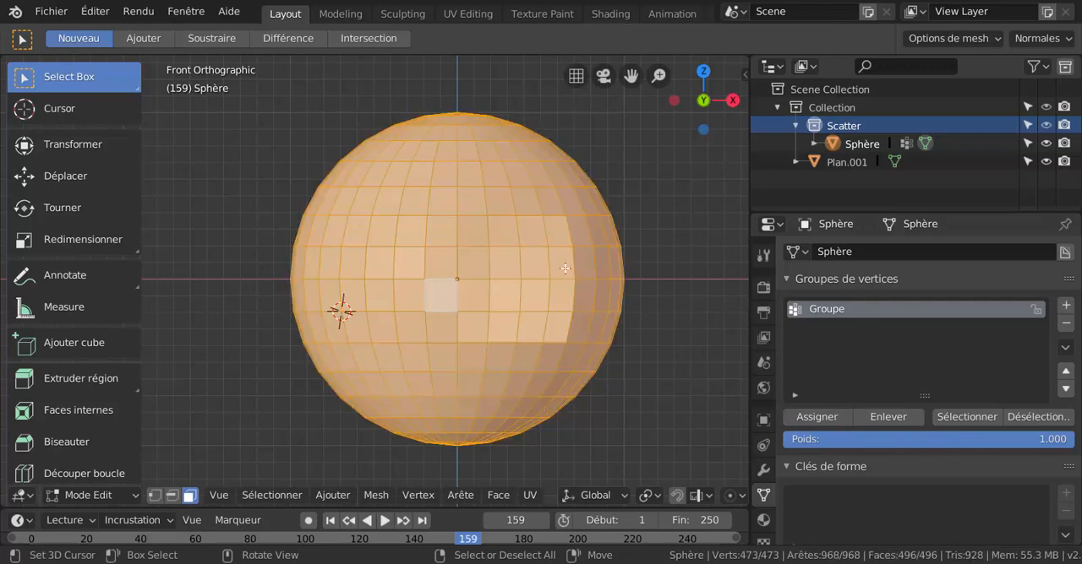
pyautogui.hotkey('alt', 'a')
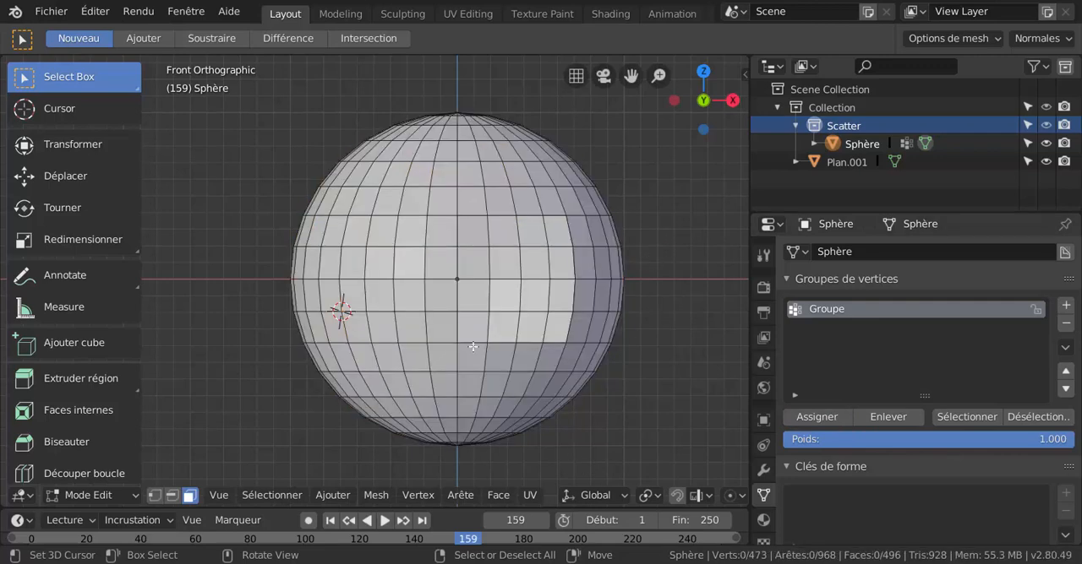
# Test the vertex group by selecting and deselecting its assigned faces twice.
pyautogui.click(971, 418)
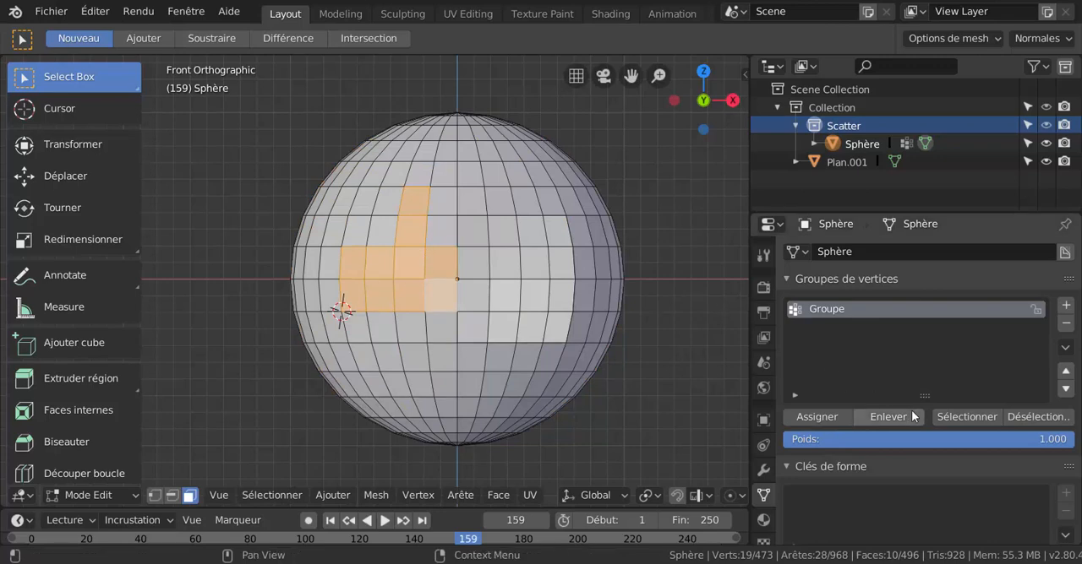
pyautogui.click(1035, 417)
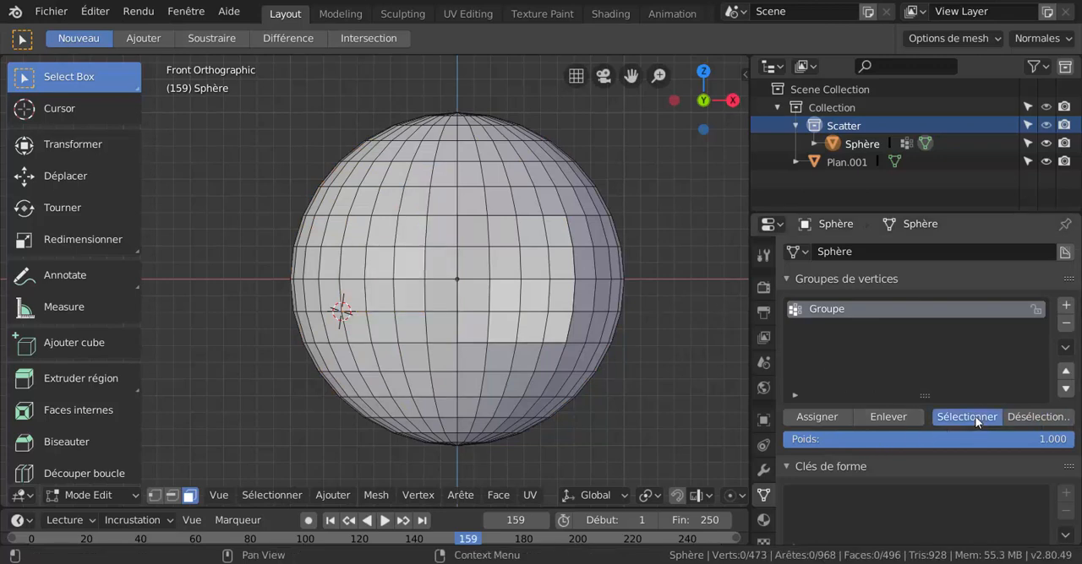
pyautogui.click(963, 418)
pyautogui.click(1026, 414)
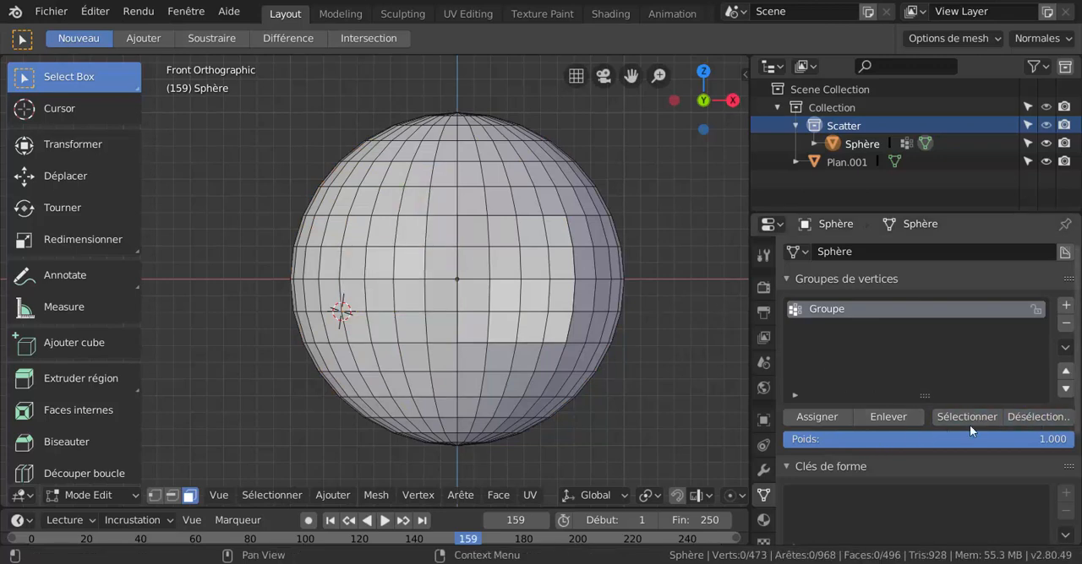
# Add a second vertex group and assign the horizontal face loop below the sphere's hole to it.
pyautogui.click(1066, 307)
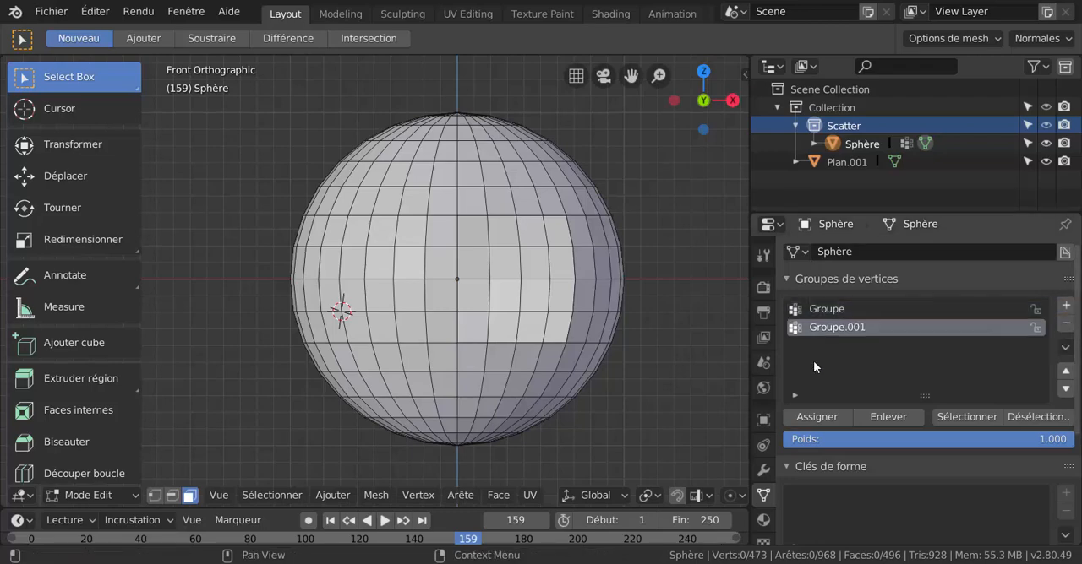
pyautogui.moveTo(609, 410); pyautogui.dragTo(462, 367, button='middle')
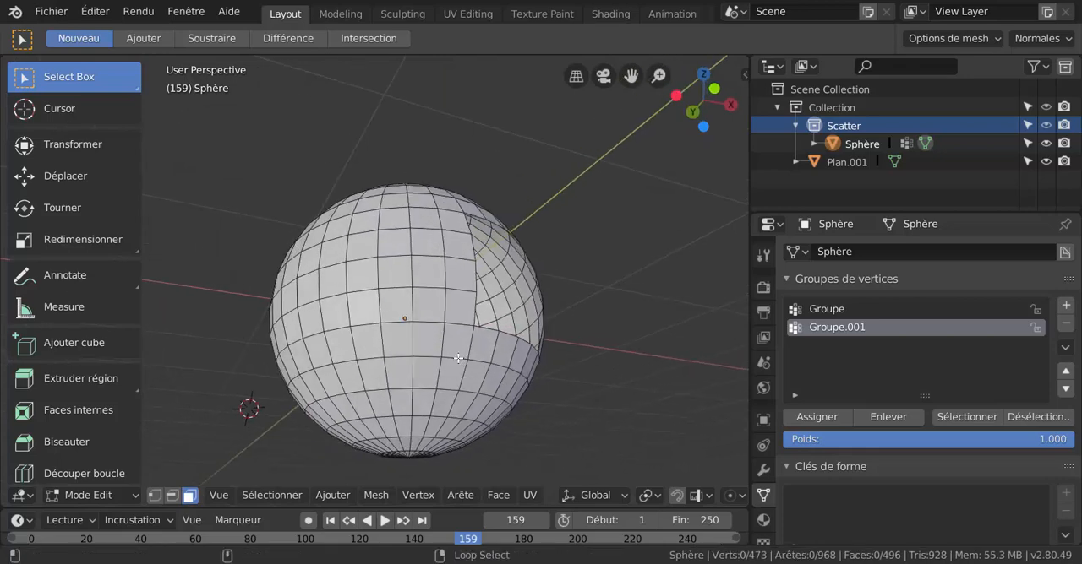
pyautogui.keyDown('alt'); pyautogui.click(463, 370); pyautogui.keyUp('alt')
pyautogui.scroll(-2, 612, 379)
pyautogui.moveTo(612, 380); pyautogui.dragTo(584, 389, button='middle')
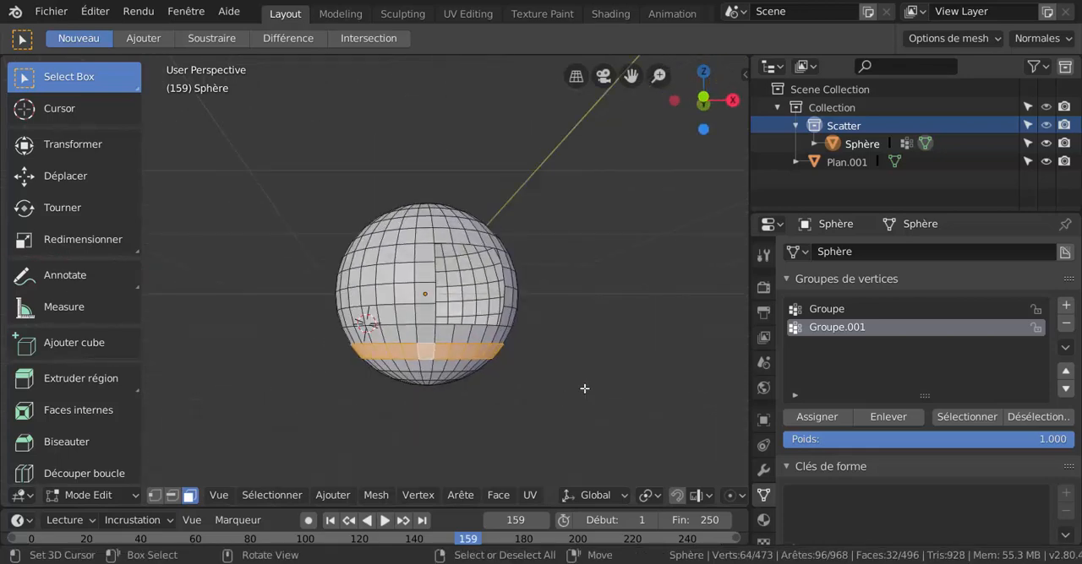
pyautogui.scroll(2, 589, 404)
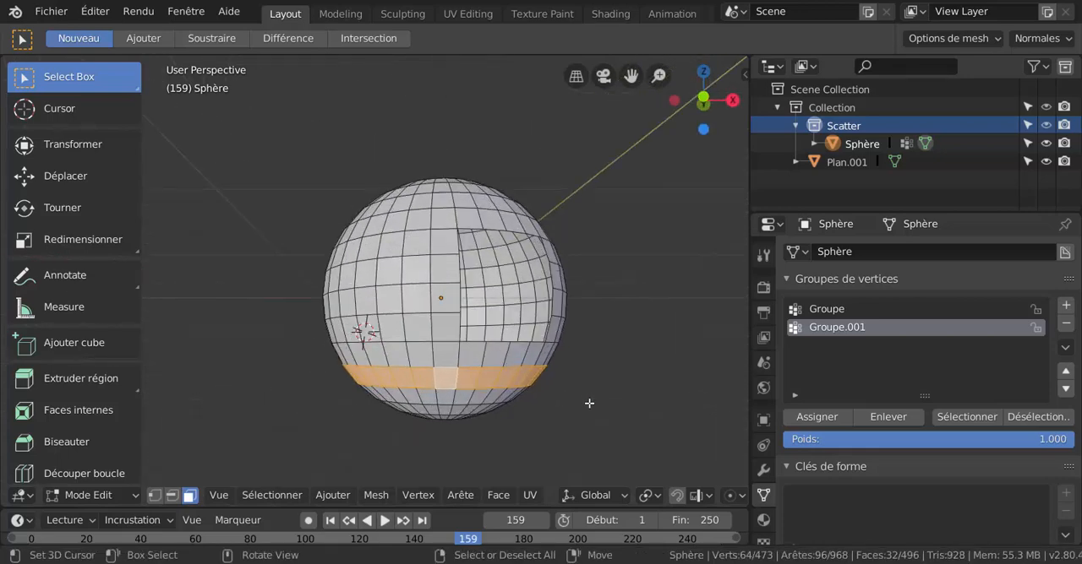
pyautogui.click(829, 418)
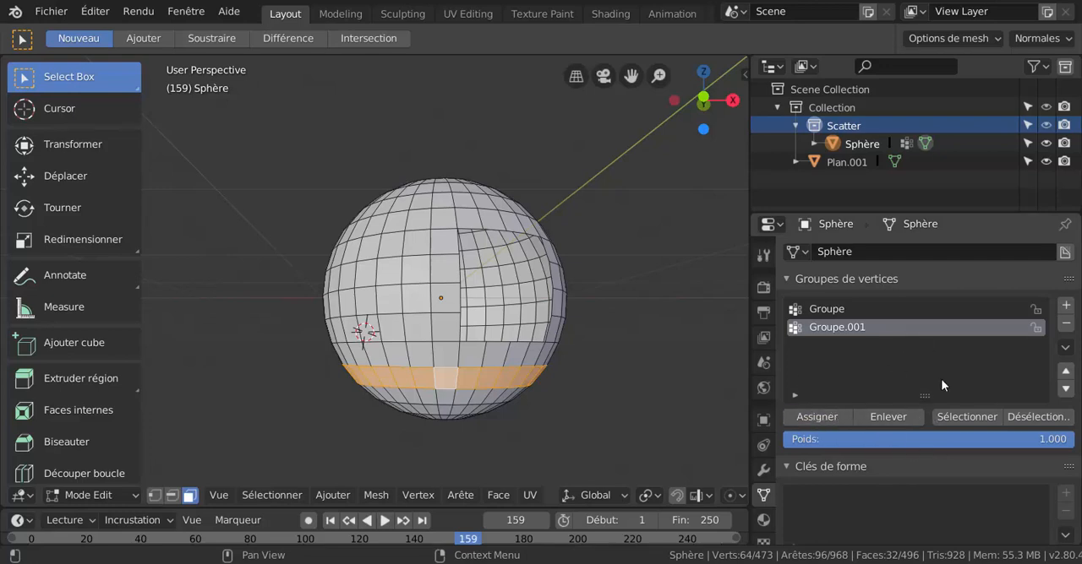
# Clear the mesh selection and reselect the lower face loop through the second vertex group.
pyautogui.scroll(3, 605, 375)
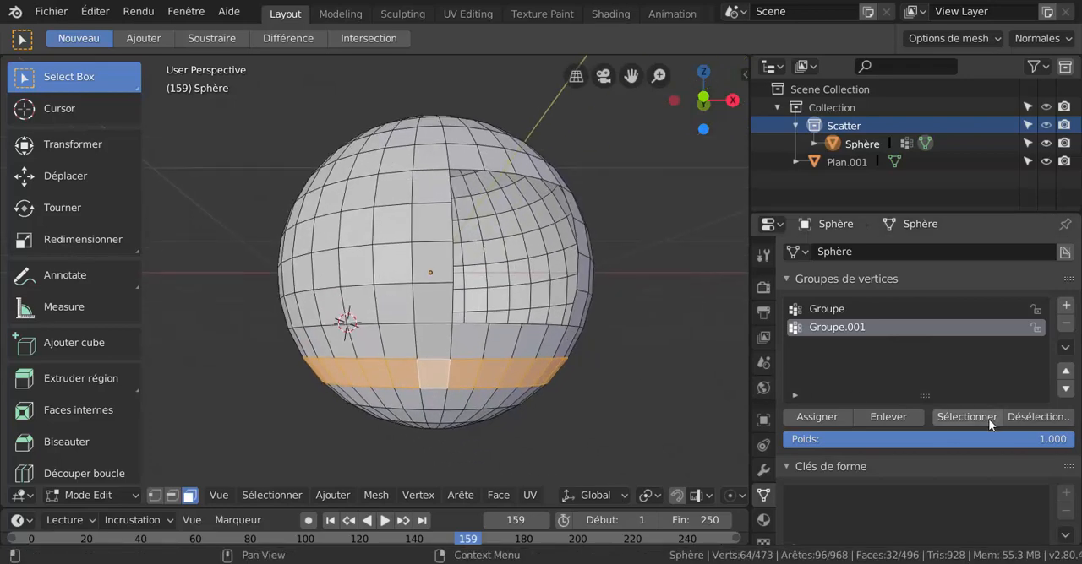
pyautogui.click(980, 417)
pyautogui.press('a')
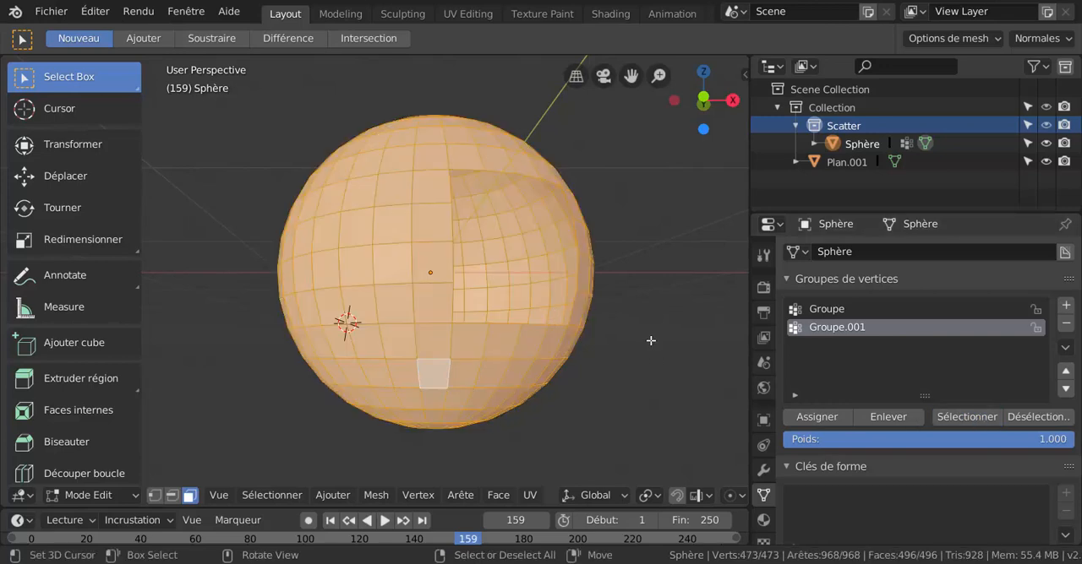
pyautogui.hotkey('alt', 'a')
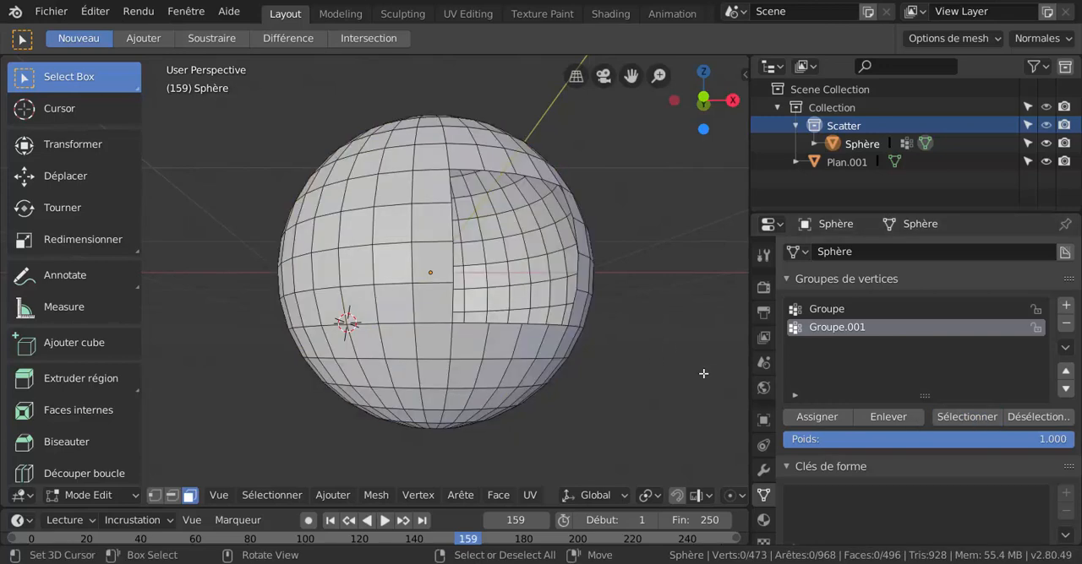
pyautogui.click(971, 417)
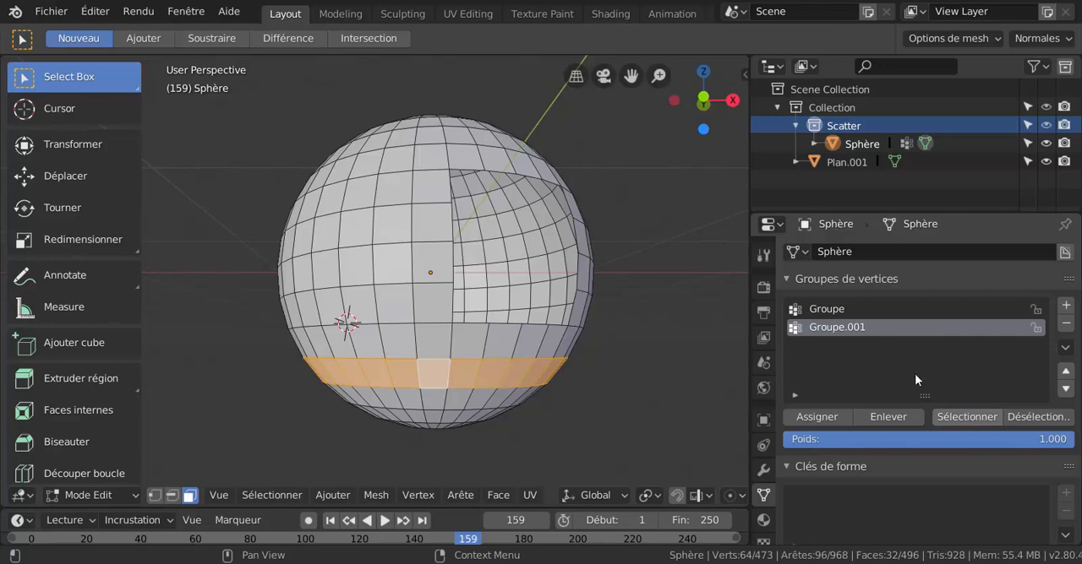
# Add the first vertex group's faces to the current selection and widen the 3D viewport.
pyautogui.click(819, 310)
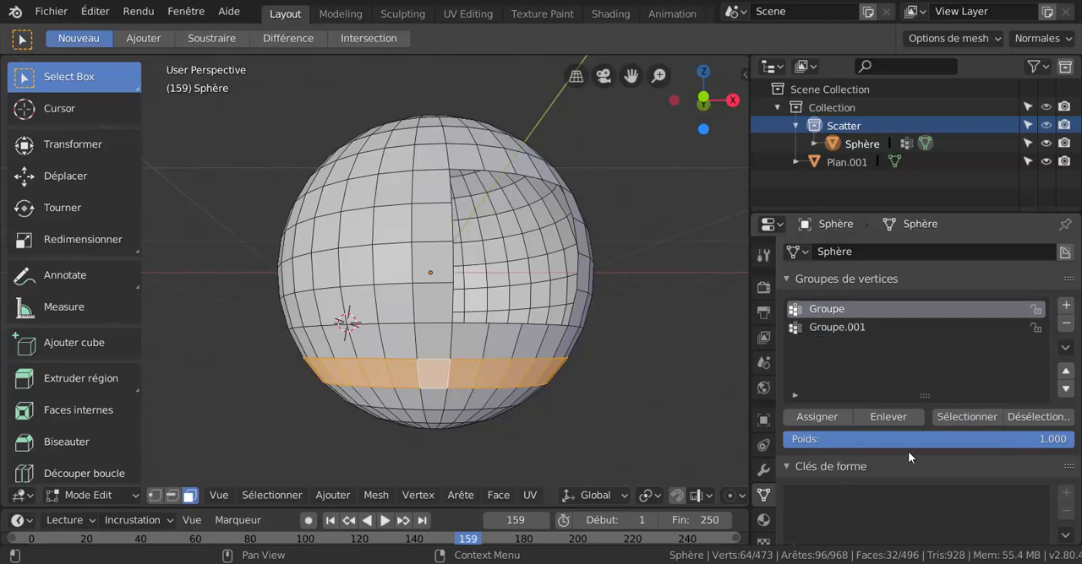
pyautogui.click(968, 417)
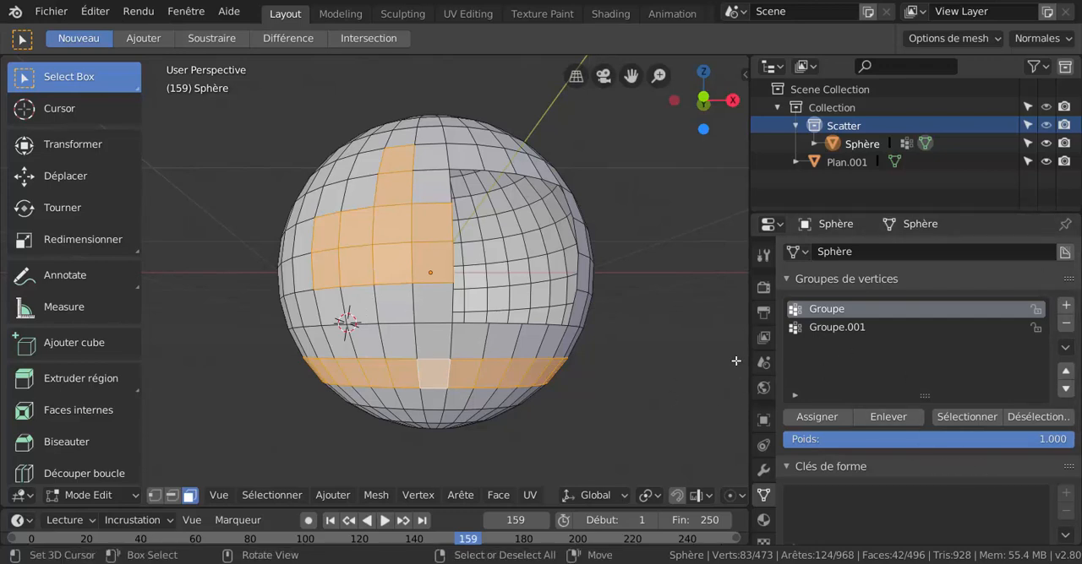
pyautogui.moveTo(747, 351); pyautogui.dragTo(866, 366)
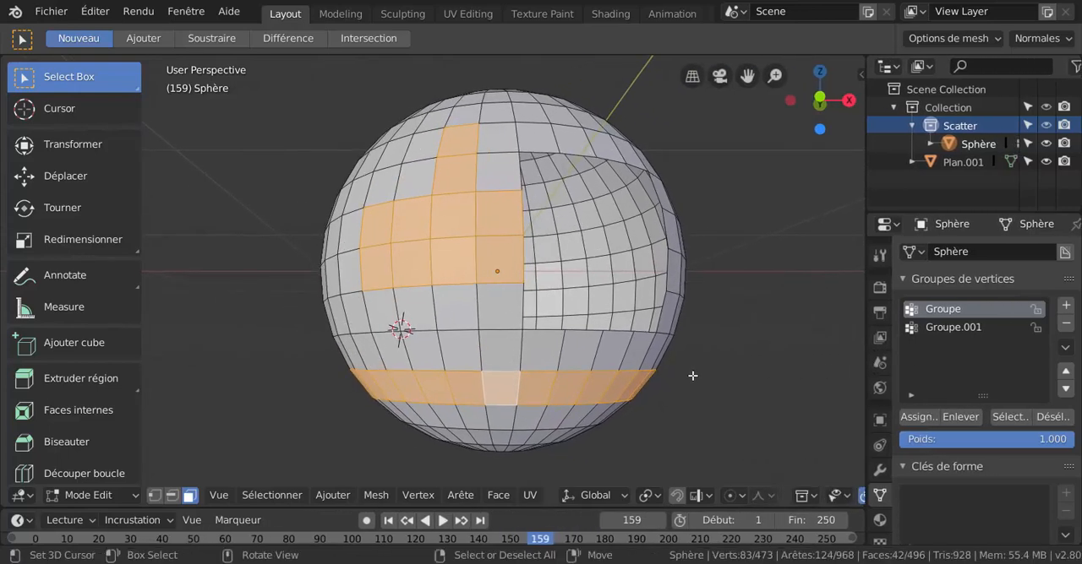
pyautogui.moveTo(708, 376); pyautogui.dragTo(879, 367, button='middle')
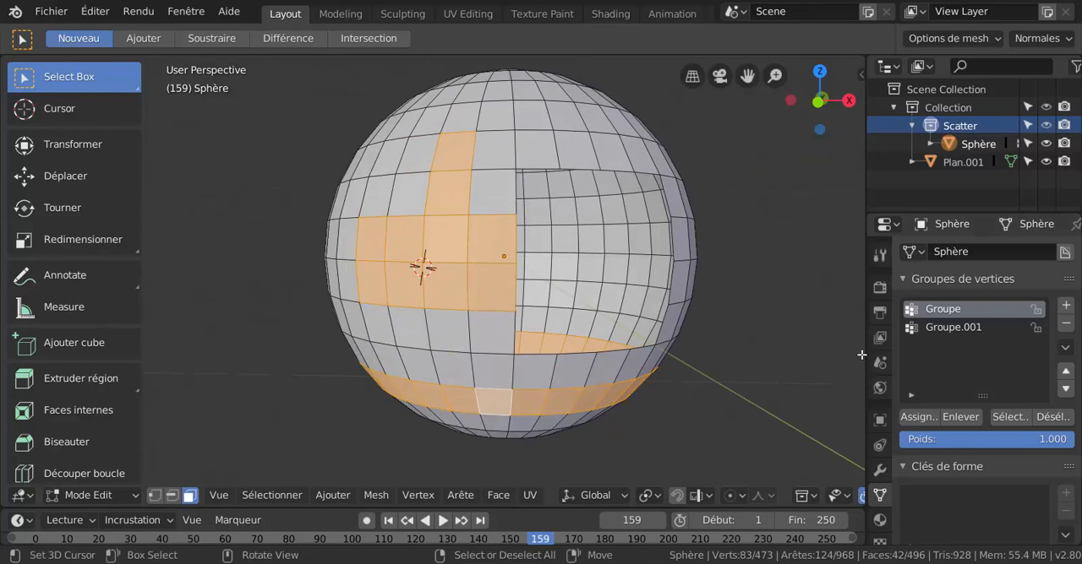
pyautogui.moveTo(866, 355); pyautogui.dragTo(785, 358)
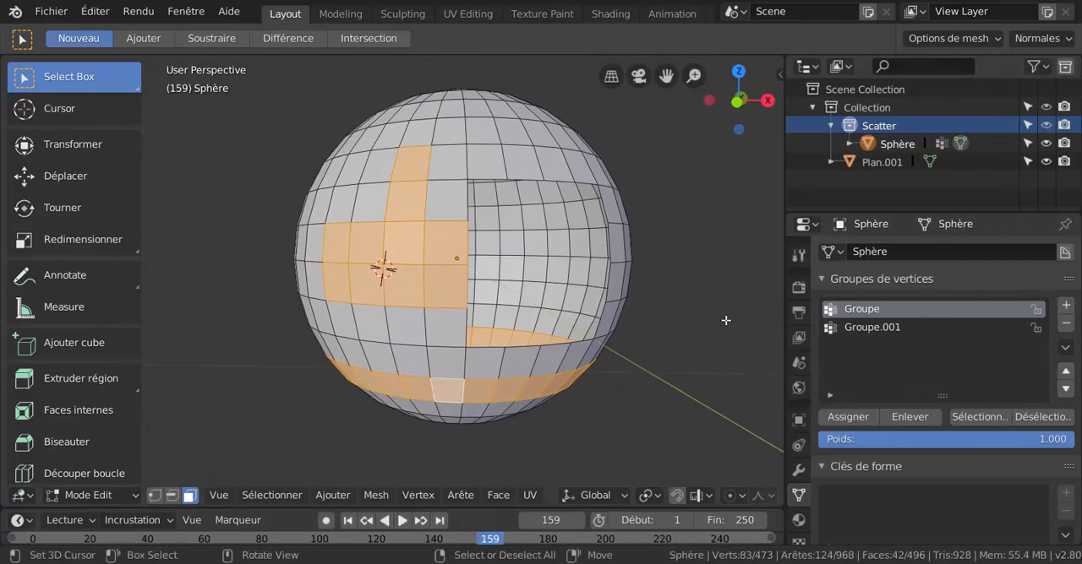
pyautogui.moveTo(710, 309); pyautogui.dragTo(621, 378, button='middle')
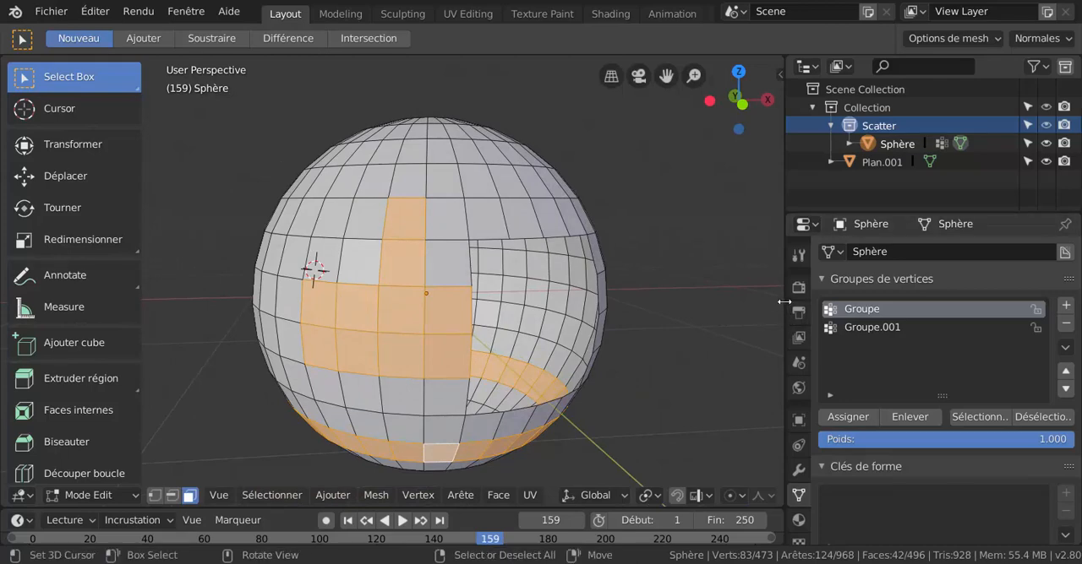
pyautogui.moveTo(784, 302); pyautogui.dragTo(865, 304)
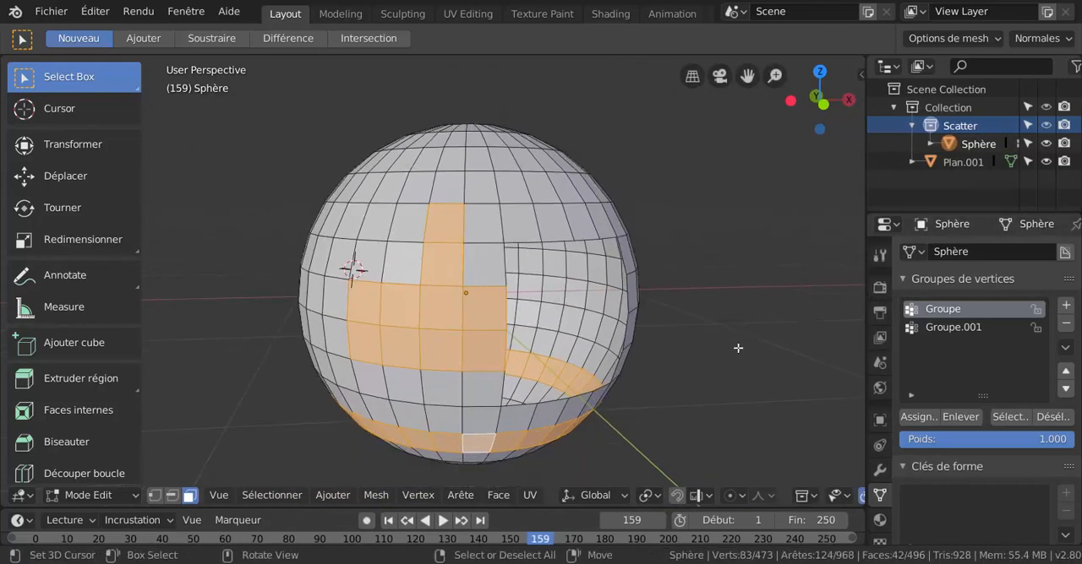
pyautogui.scroll(-1, 737, 348)
pyautogui.moveTo(737, 348); pyautogui.dragTo(754, 369, button='middle')
pyautogui.keyDown('shift'); pyautogui.moveTo(689, 361); pyautogui.dragTo(754, 350, button='middle'); pyautogui.keyUp('shift')
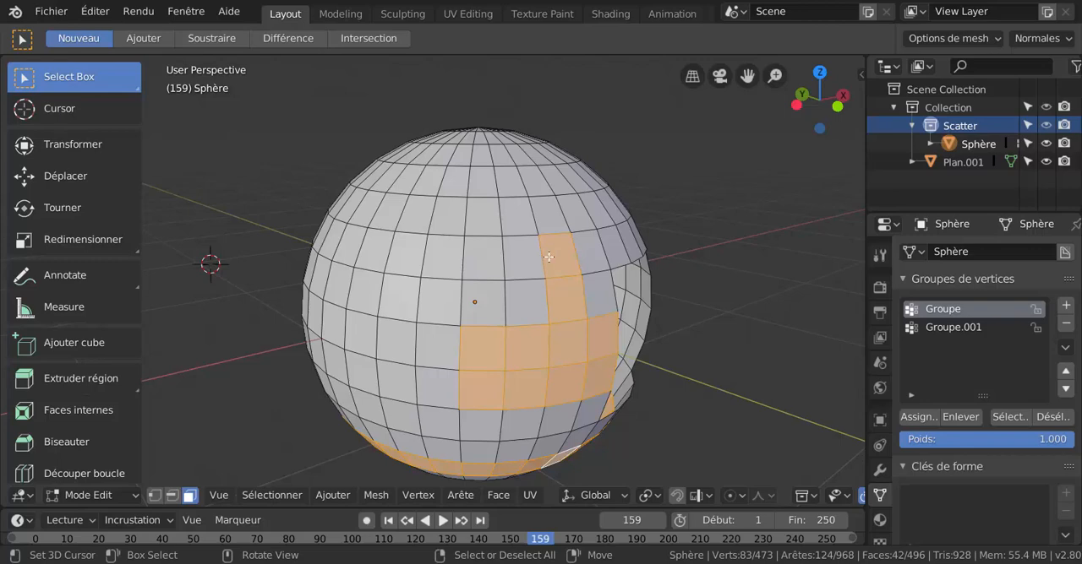
pyautogui.scroll(-3, 547, 287)
pyautogui.moveTo(547, 287); pyautogui.dragTo(574, 303, button='middle')
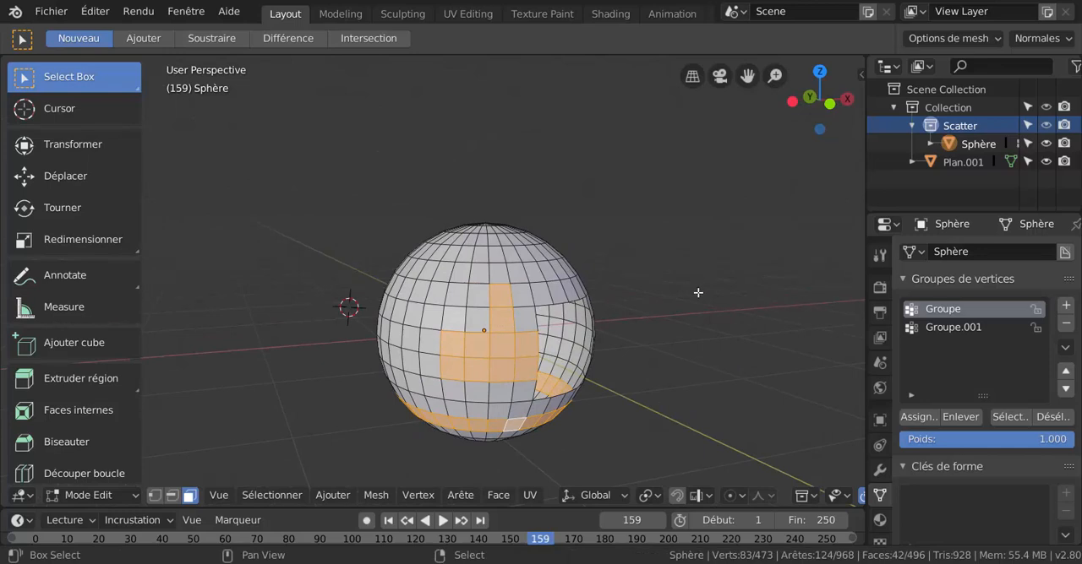
pyautogui.scroll(2, 697, 311)
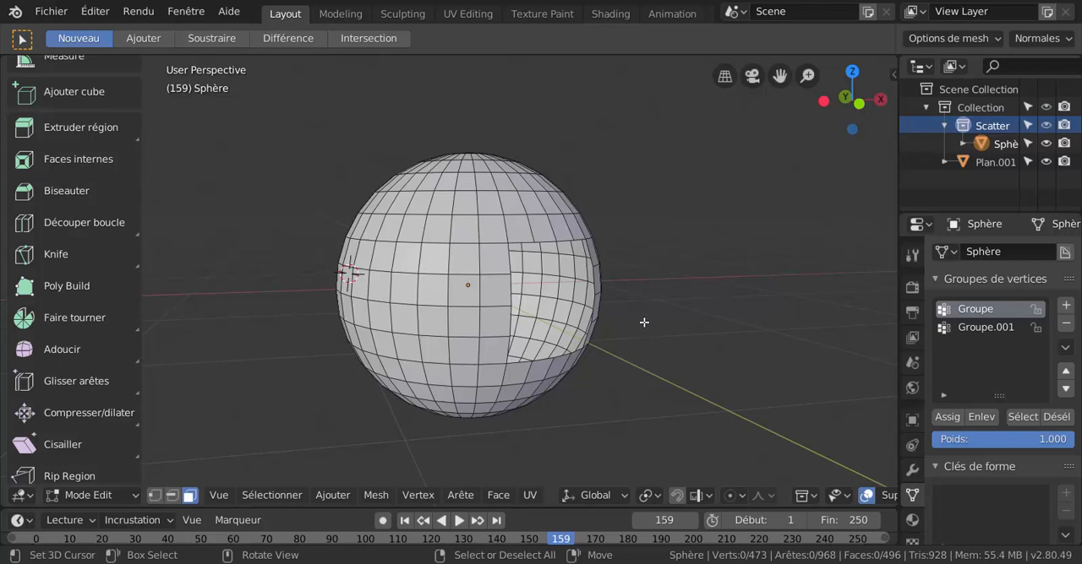
# Switch the sphere from Edit Mode to Object Mode.
pyautogui.hotkey('ctrl', 'Tab')
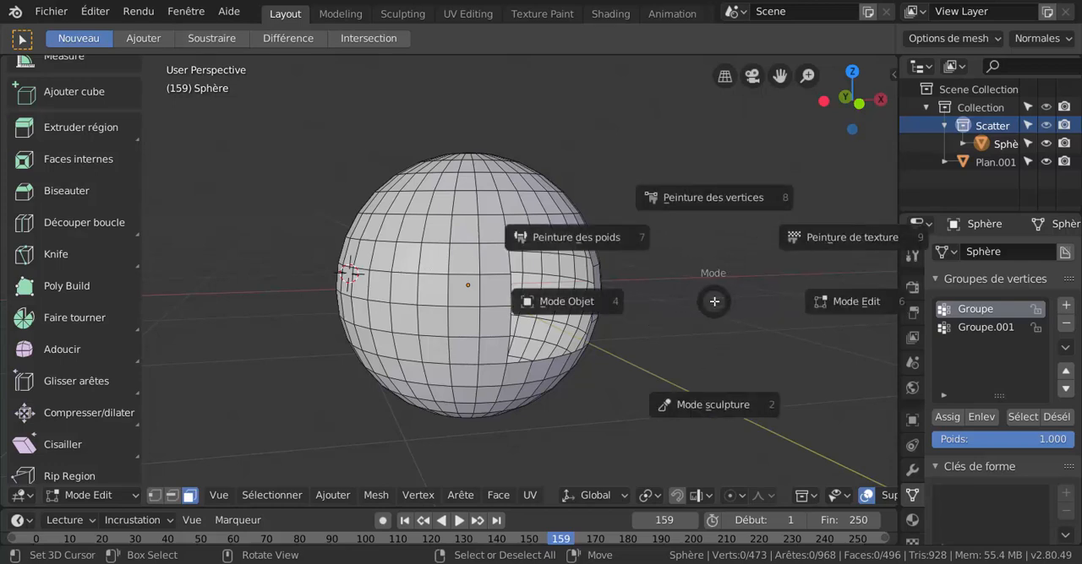
pyautogui.click(606, 297)
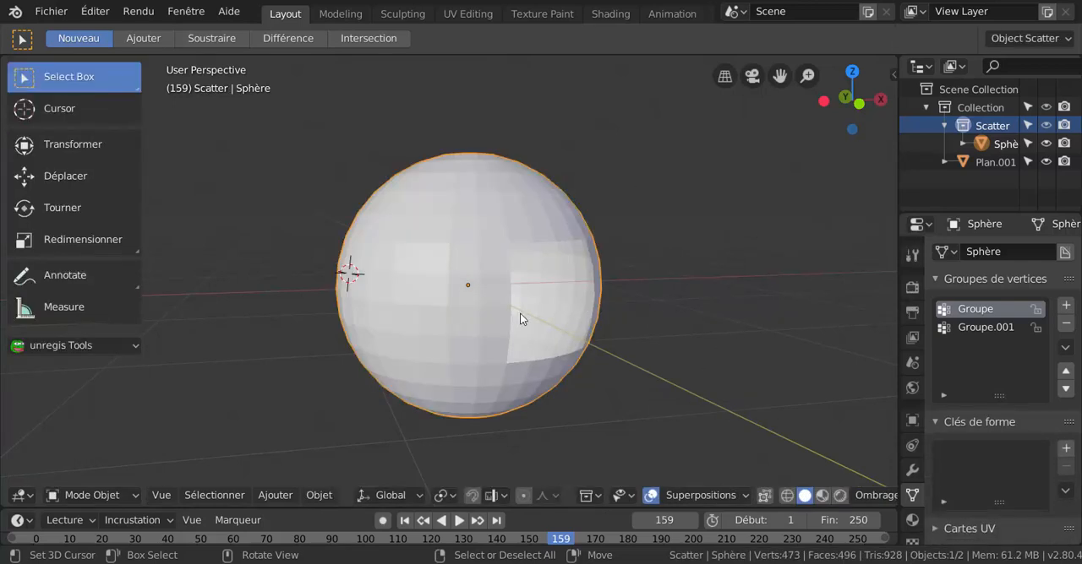
pyautogui.scroll(-1, 466, 293)
pyautogui.press('g')
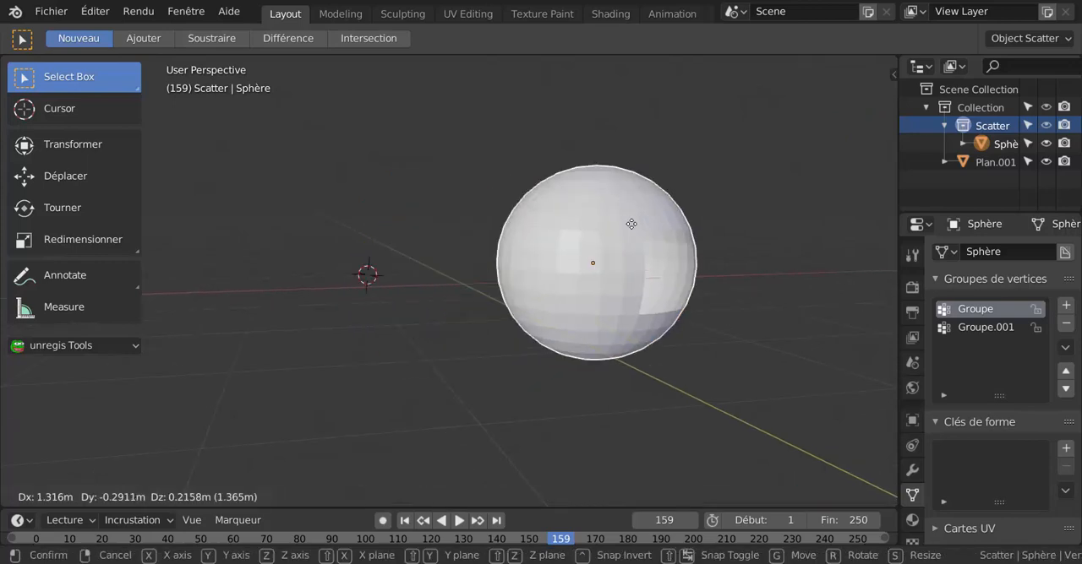
pyautogui.rightClick(436, 267)
pyautogui.scroll(1, 437, 274)
pyautogui.scroll(1, 438, 275)
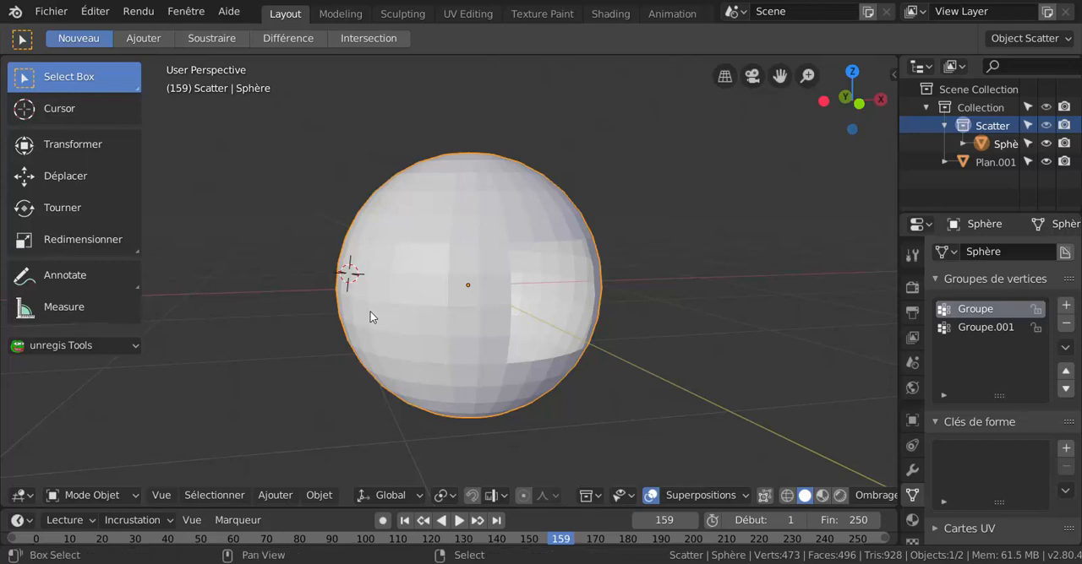
# Add a cylinder mesh and move it beside the sphere, clear of its open side.
pyautogui.hotkey('shift', 'a')
pyautogui.moveTo(381, 213)
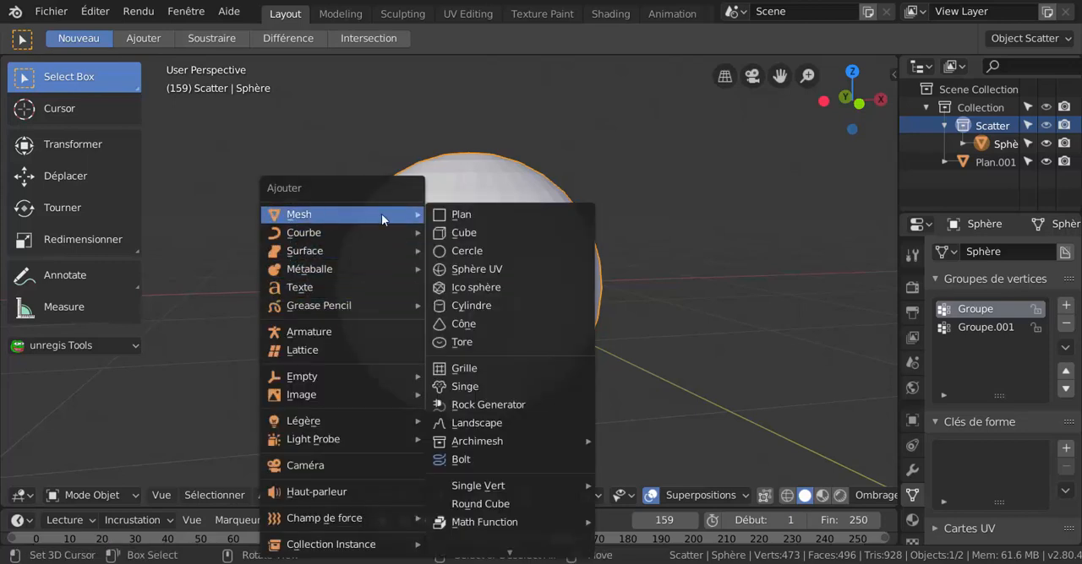
pyautogui.click(482, 306)
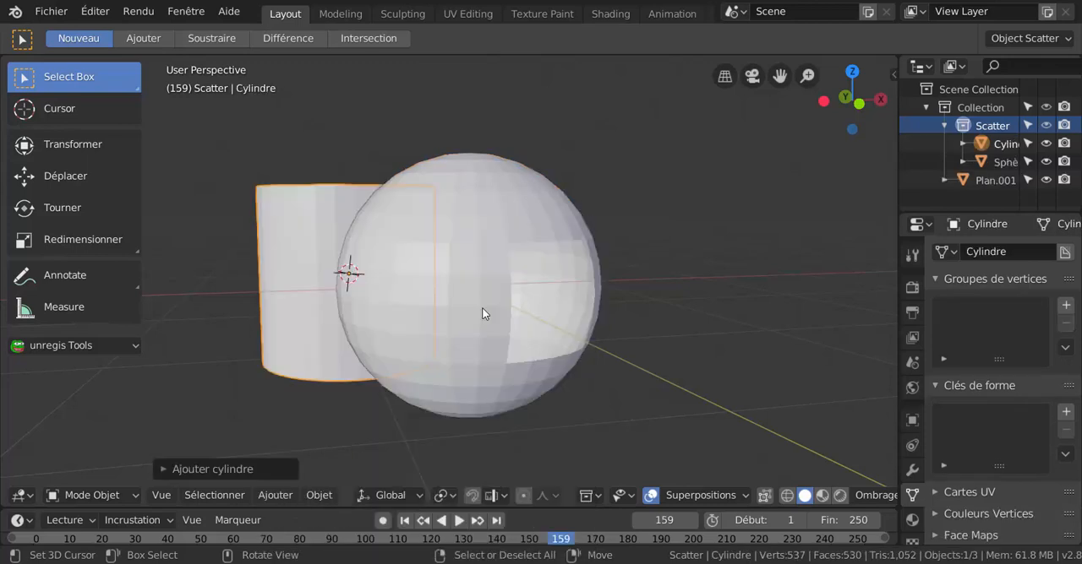
pyautogui.press('g')
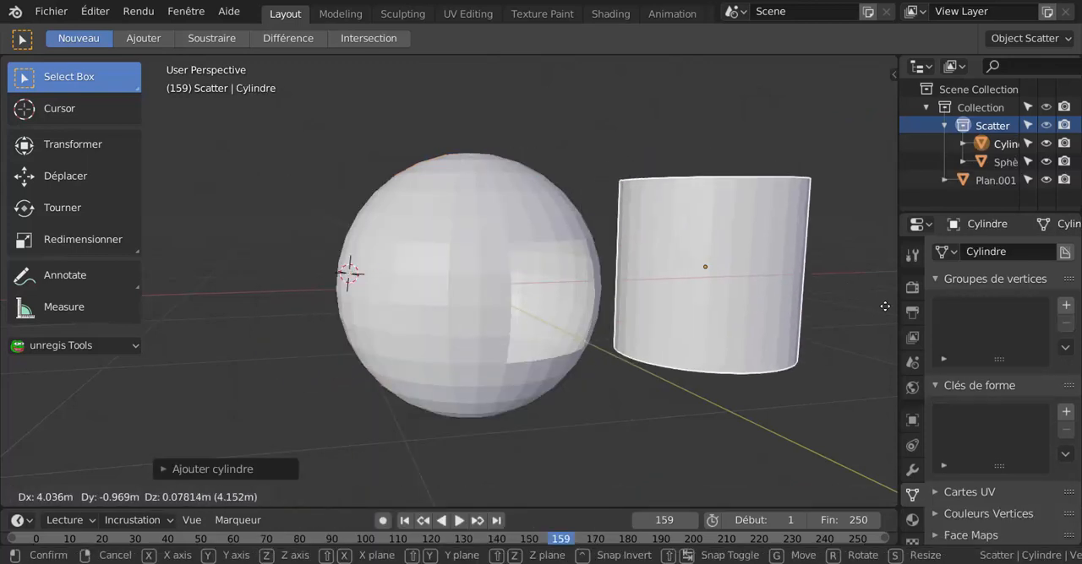
pyautogui.click(806, 332)
pyautogui.scroll(-3, 755, 330)
pyautogui.moveTo(729, 305); pyautogui.dragTo(602, 282, button='middle')
pyautogui.scroll(2, 491, 311)
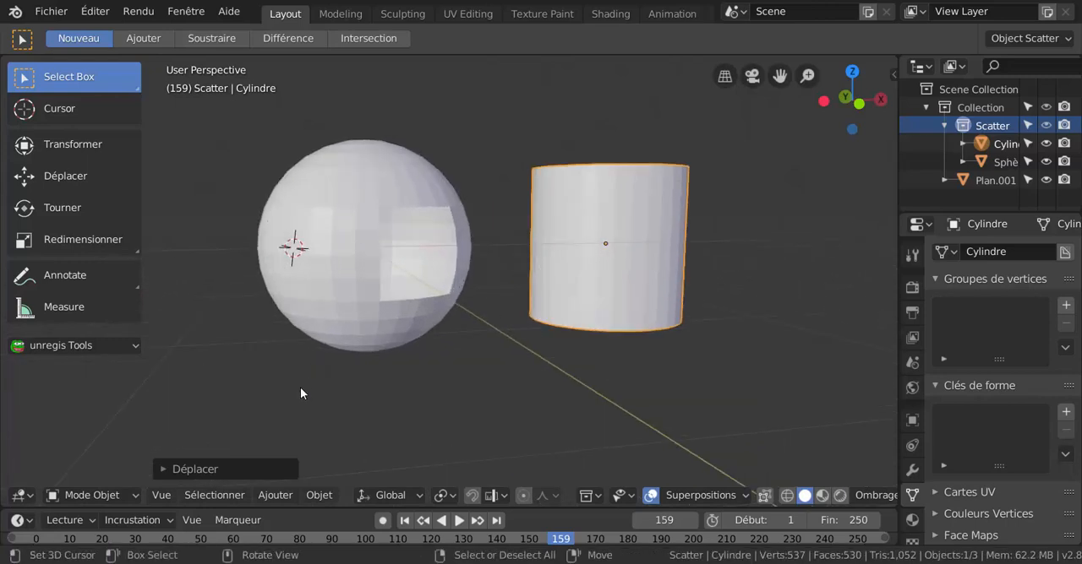
# Select the sphere together with the cylinder, and toggle the selection of all objects on, off and on again.
pyautogui.click(333, 273)
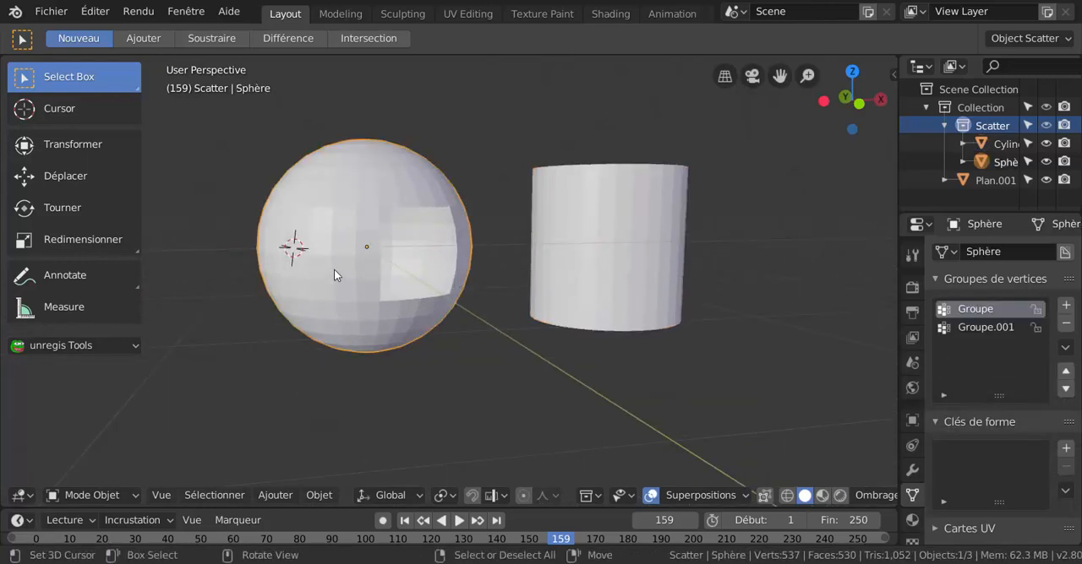
pyautogui.keyDown('shift'); pyautogui.click(612, 237); pyautogui.keyUp('shift')
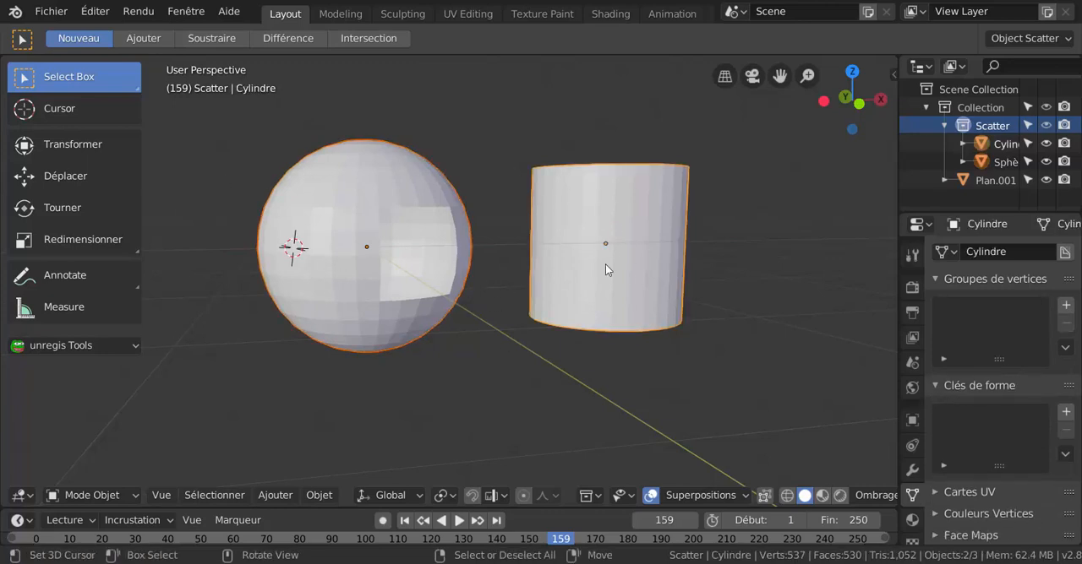
pyautogui.press('a')
pyautogui.hotkey('alt', 'a')
pyautogui.press('a')
# Select only the sphere, and extend the selection to all objects with the sphere active.
pyautogui.click(418, 252)
pyautogui.scroll(-5, 679, 347)
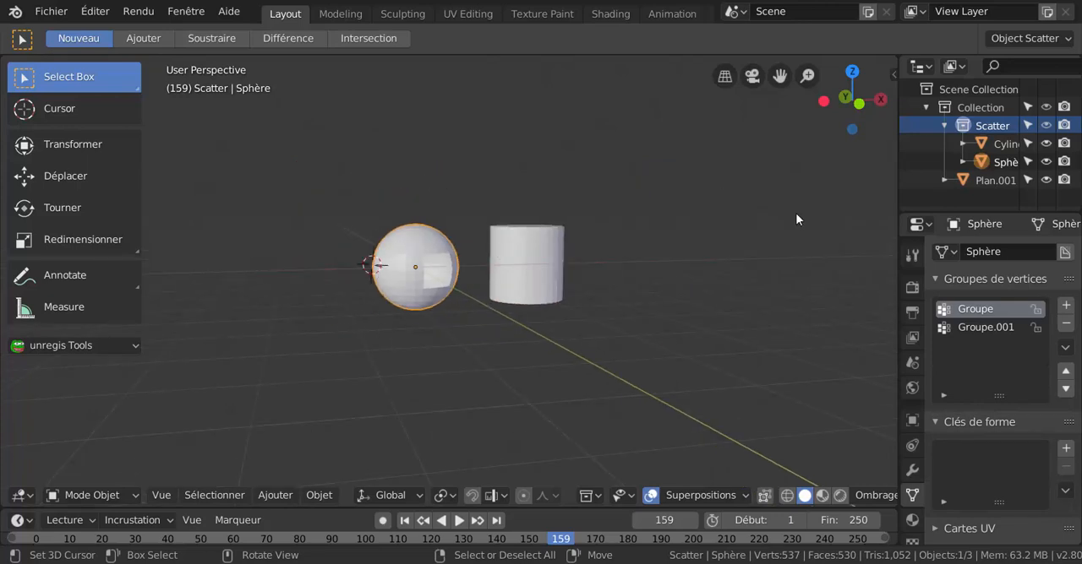
pyautogui.press('a')
pyautogui.scroll(2, 647, 318)
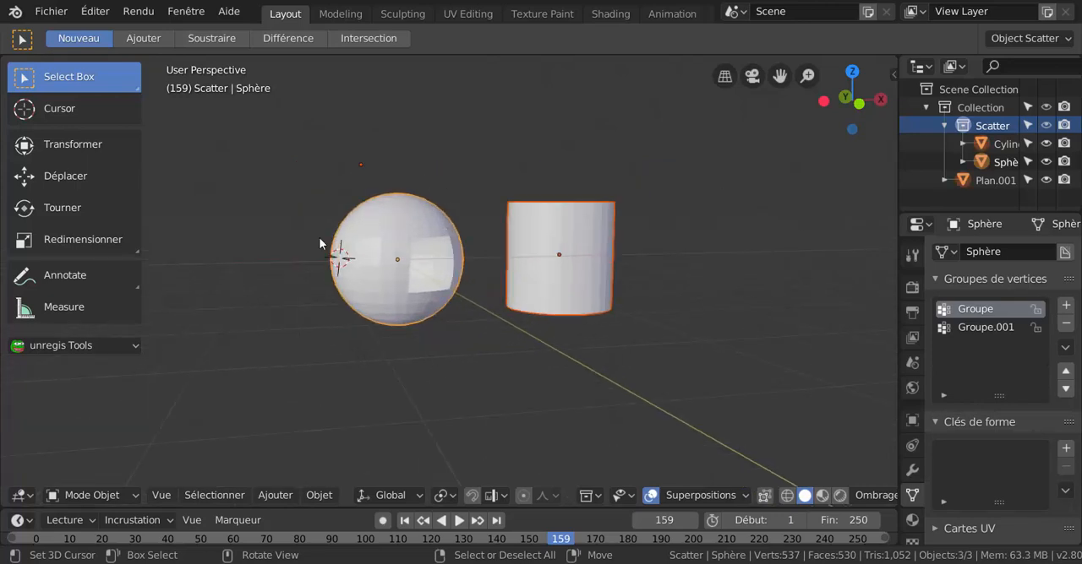
# Select the cylinder alone and the sphere alone in turn, and reselect all objects.
pyautogui.click(581, 256)
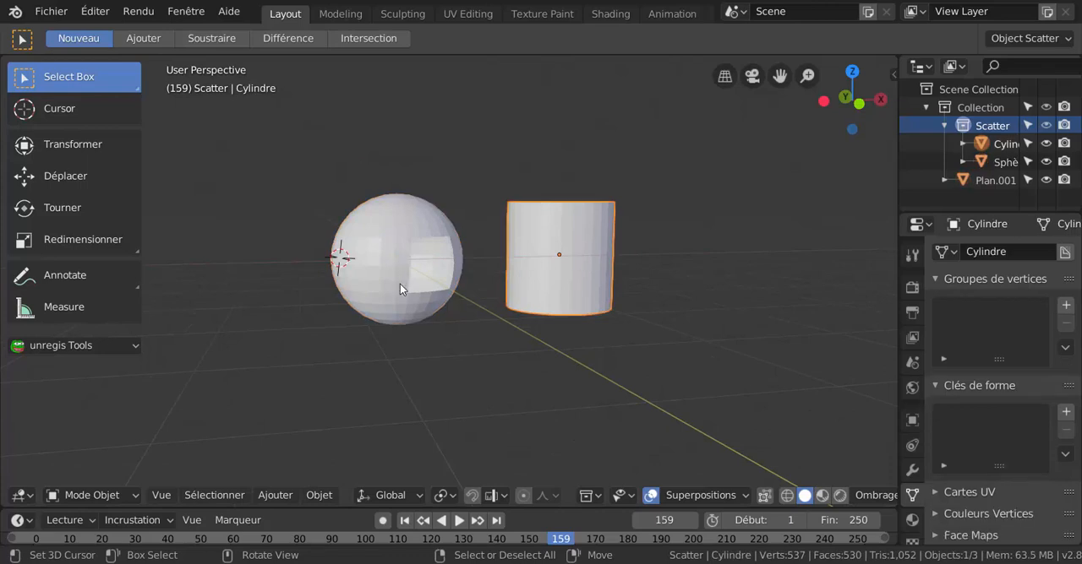
pyautogui.click(389, 227)
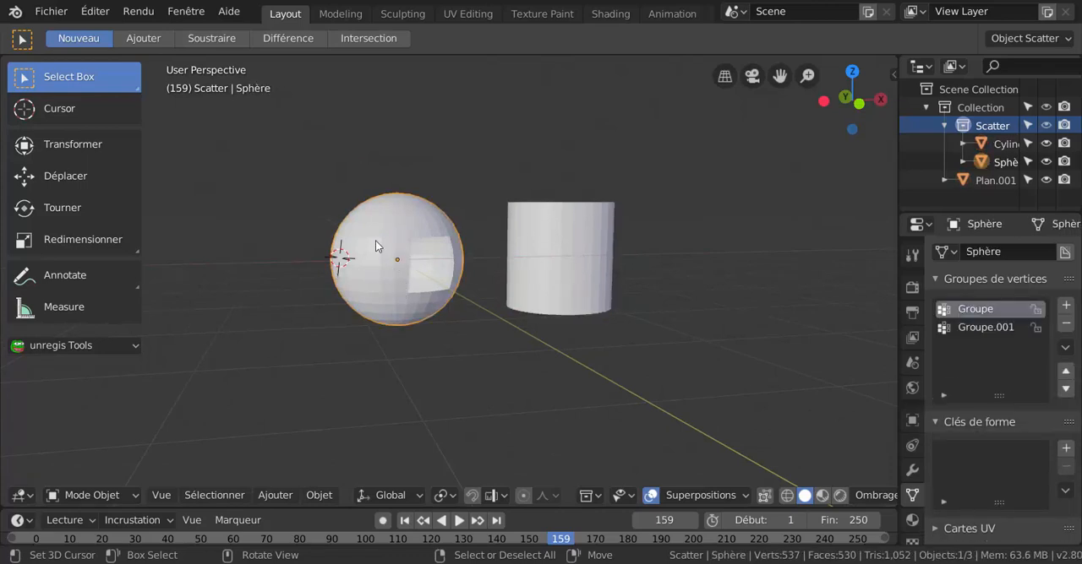
pyautogui.press('a')
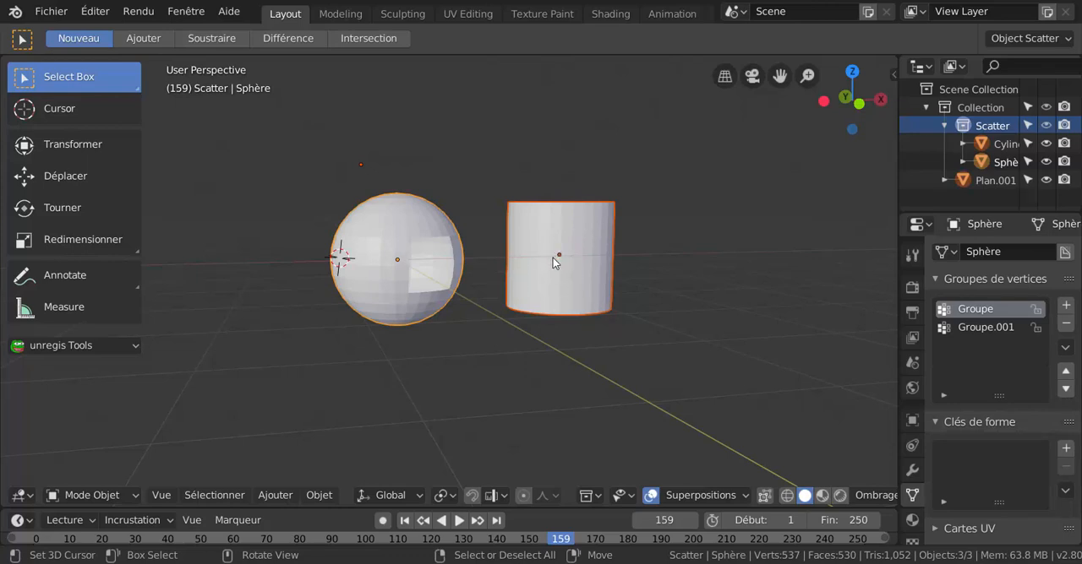
# Make the cylinder the active object by selecting it alone, and select all objects in the scene.
pyautogui.scroll(1, 559, 274)
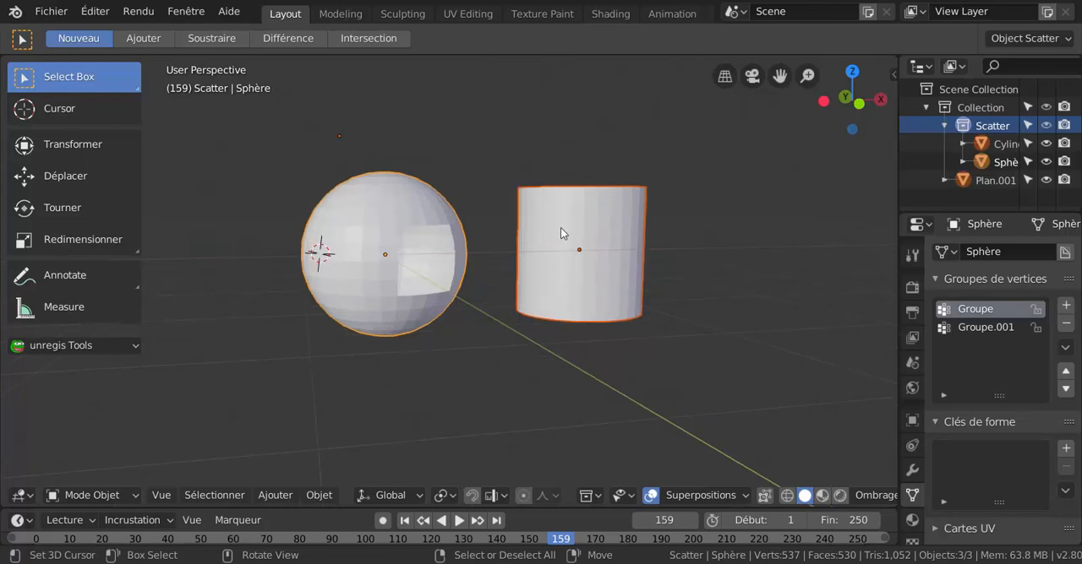
pyautogui.click(558, 299)
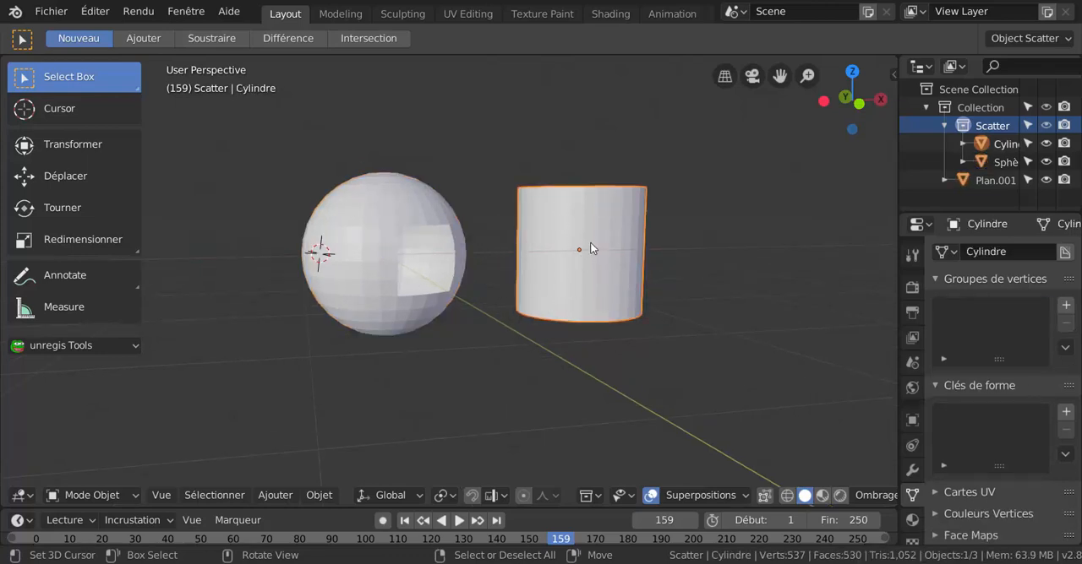
pyautogui.press('a')
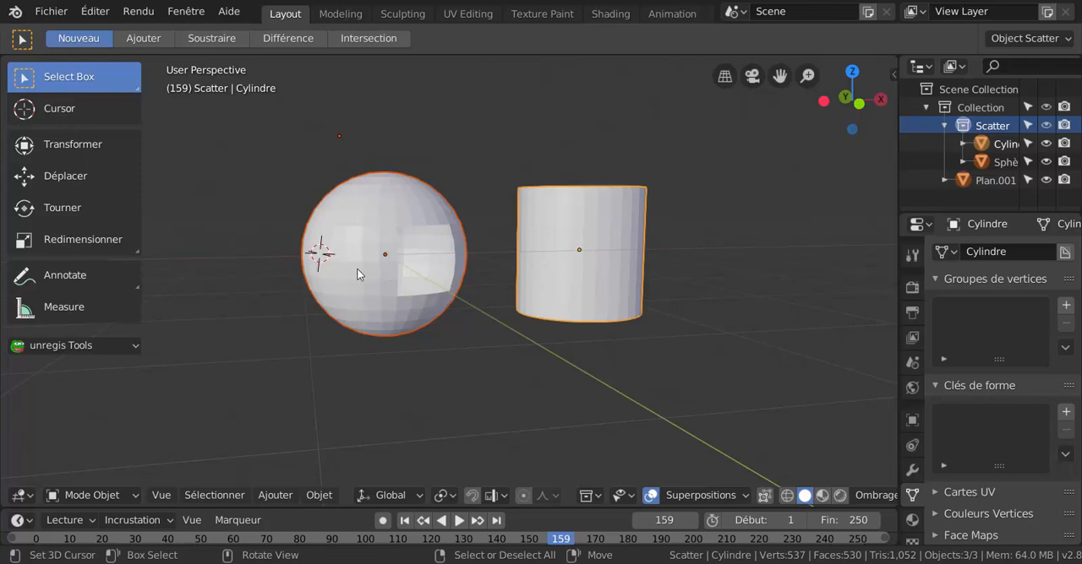
pyautogui.scroll(1, 356, 269)
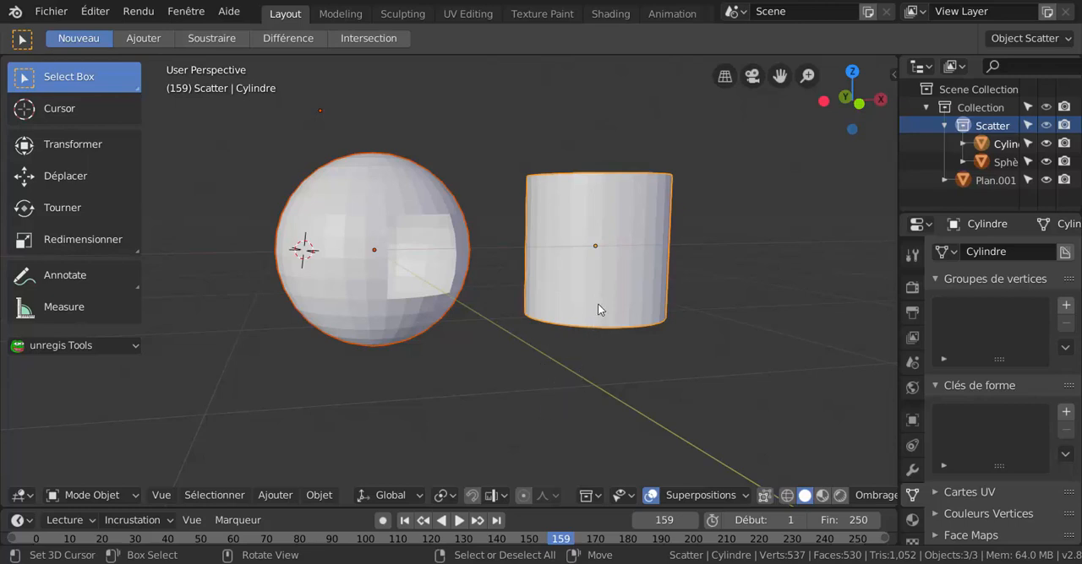
# Deselect all objects, and select the sphere and the cylinder alone in turn, clearing the selection after each one.
pyautogui.click(376, 403)
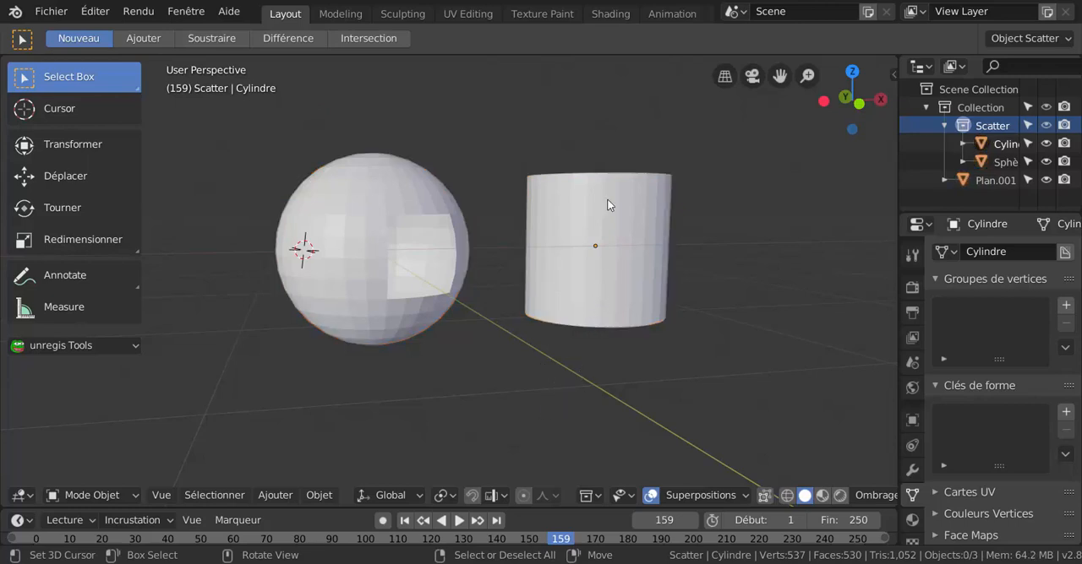
pyautogui.click(338, 242)
pyautogui.click(528, 149)
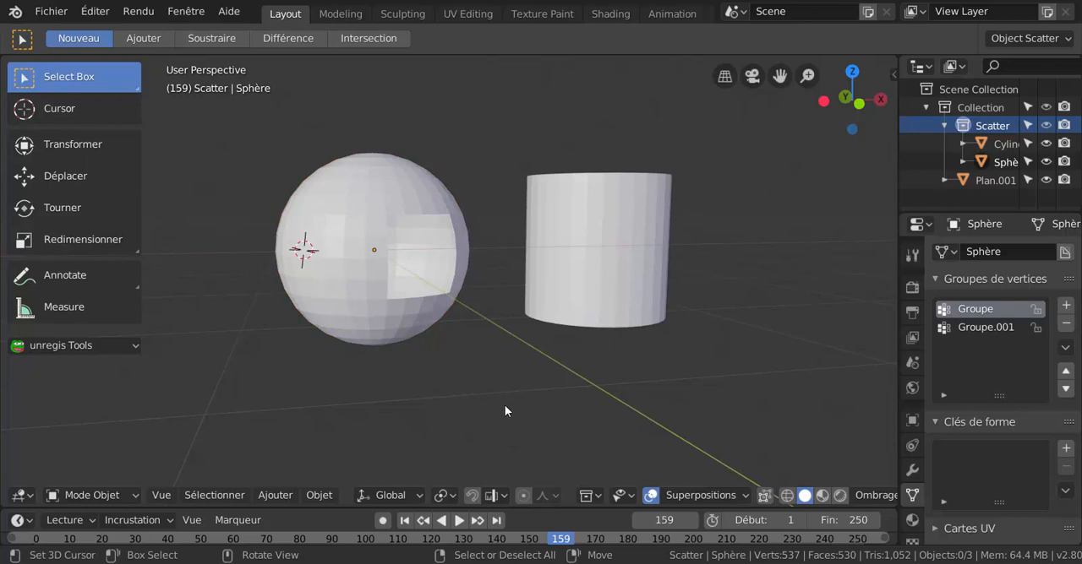
pyautogui.click(555, 222)
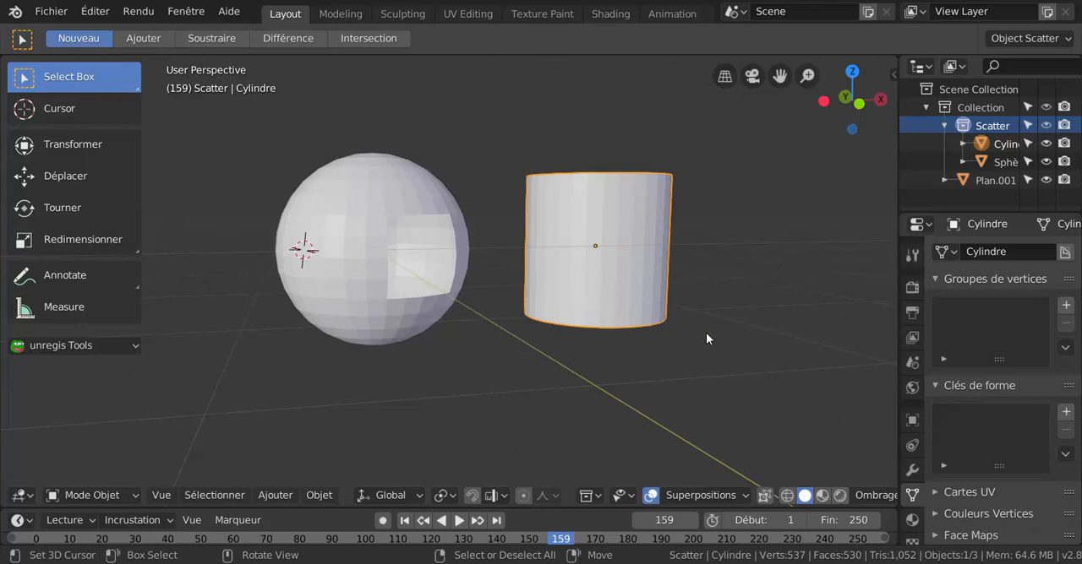
pyautogui.click(532, 335)
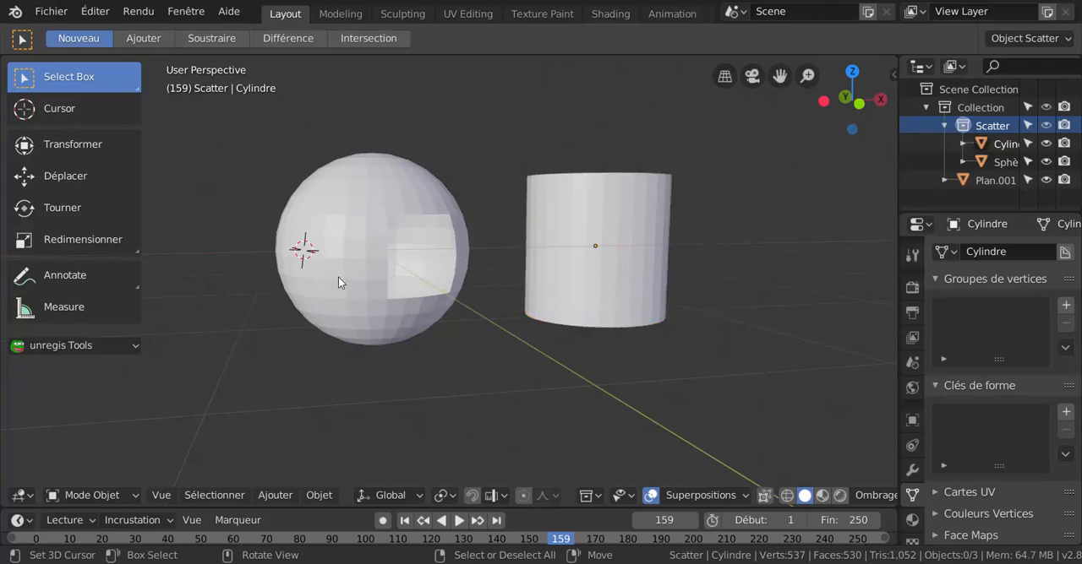
# Select only the sphere, and select and deselect all the objects in the scene twice.
pyautogui.click(346, 217)
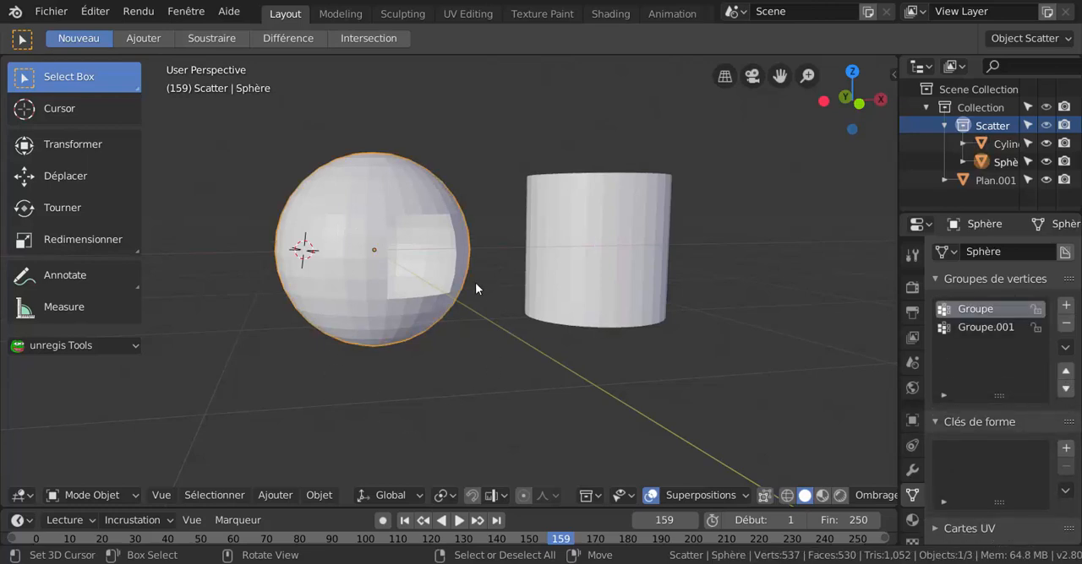
pyautogui.press('a')
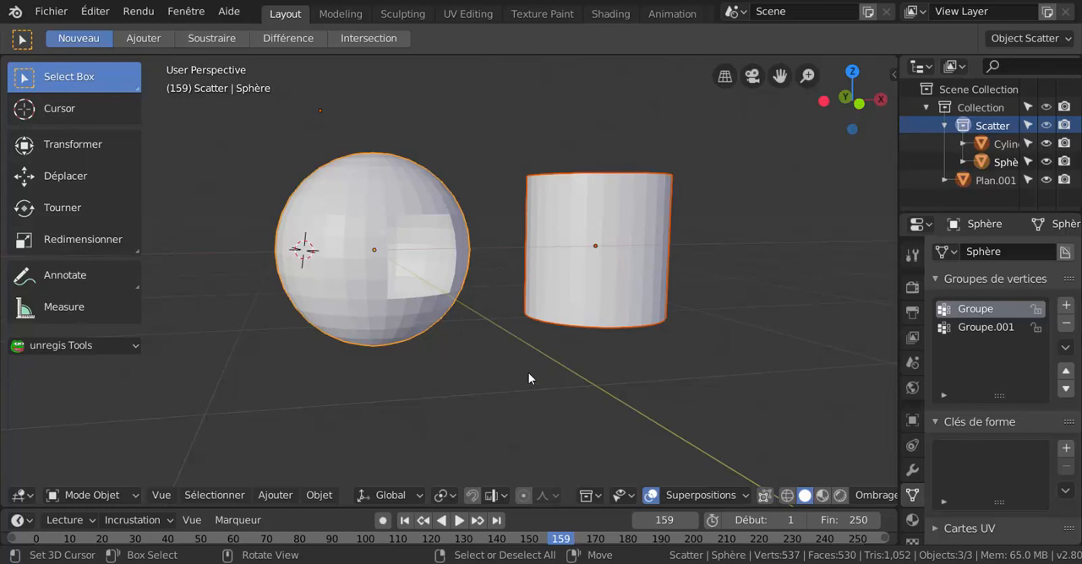
pyautogui.click(527, 372)
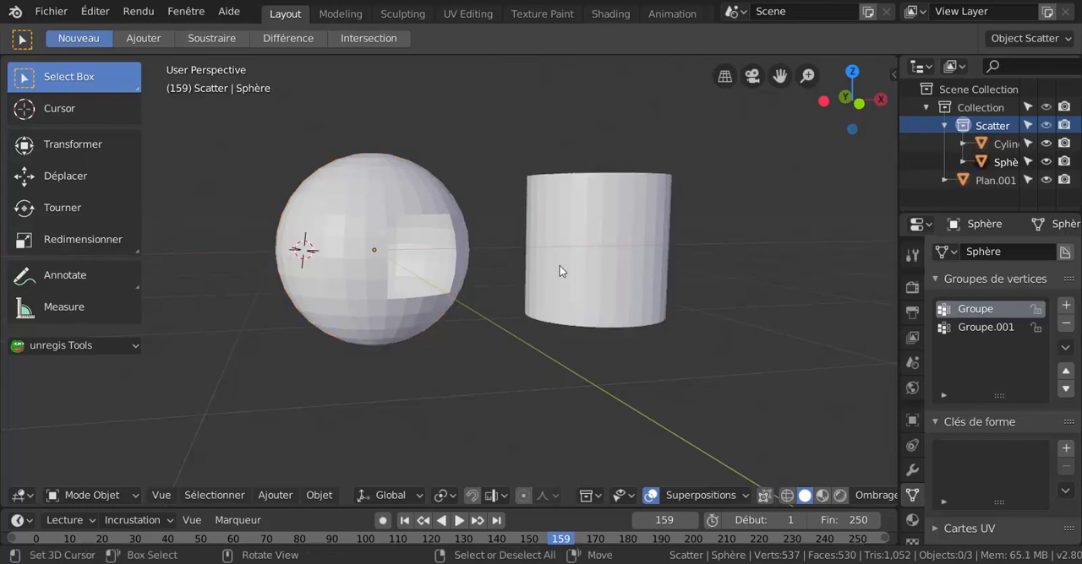
pyautogui.press('a')
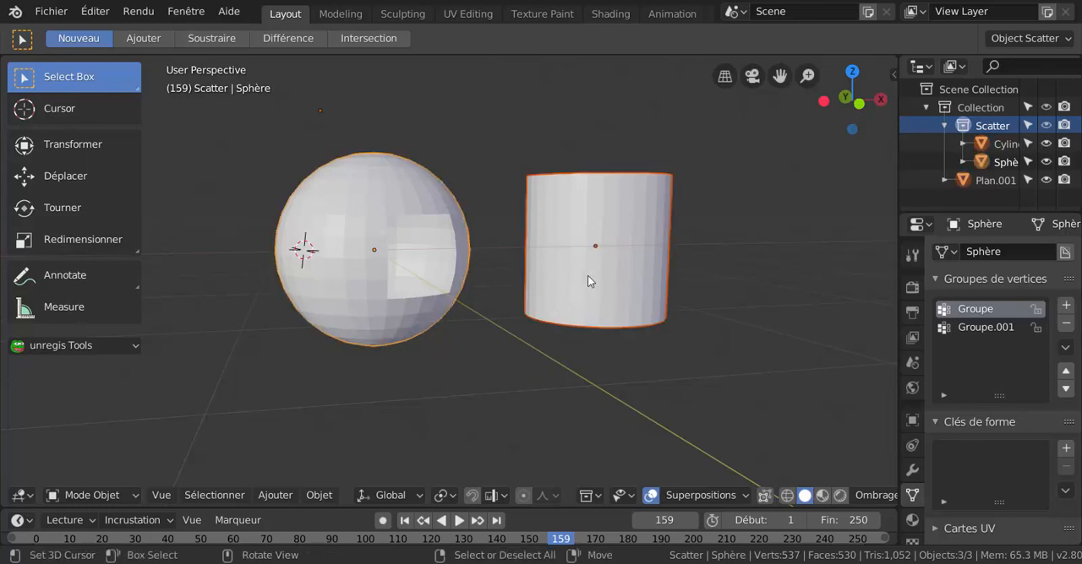
pyautogui.hotkey('alt', 'a')
# Select the sphere, add the cylinder to the selection as the active object, and deselect everything.
pyautogui.click(372, 243)
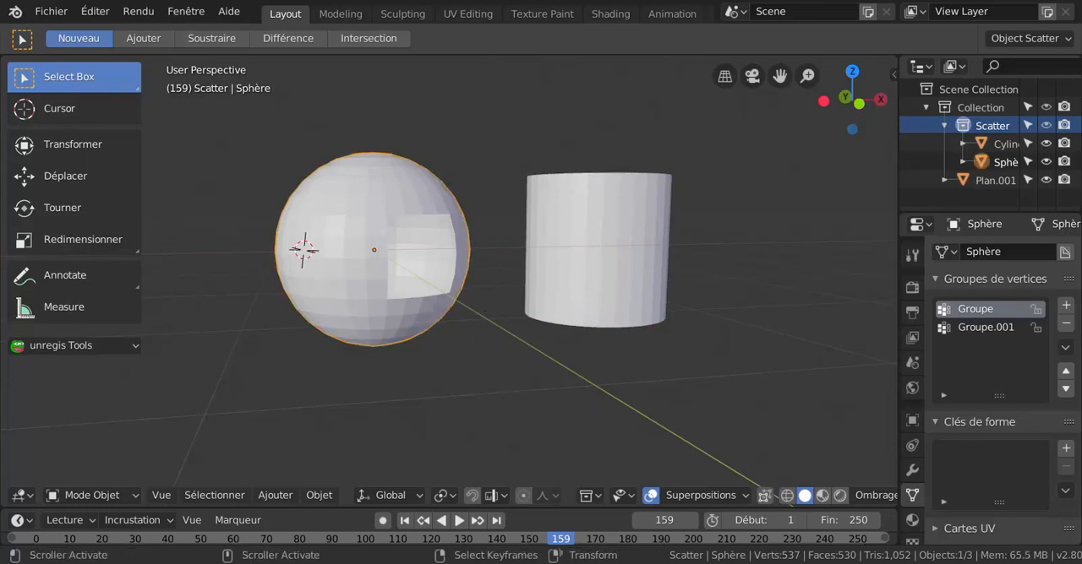
pyautogui.keyDown('shift'); pyautogui.click(595, 257); pyautogui.keyUp('shift')
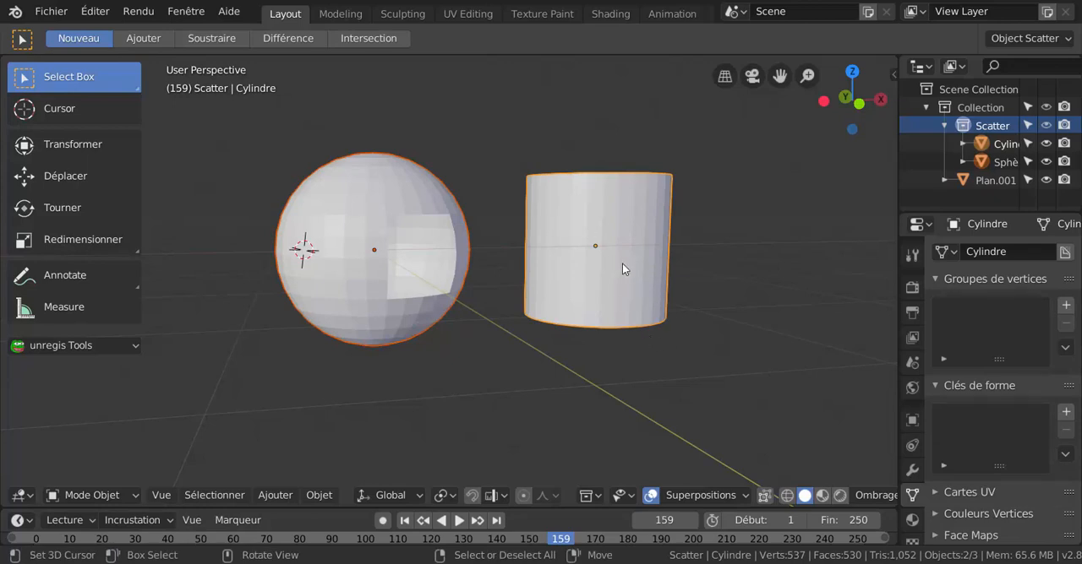
pyautogui.hotkey('alt', 'a')
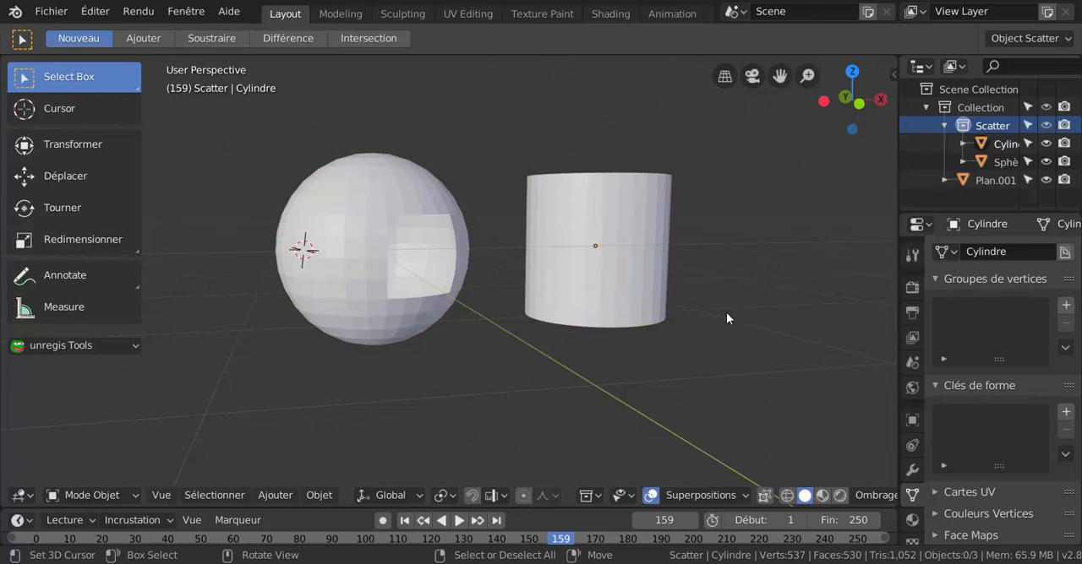
# Switch the solid viewport lighting from Studio to MatCap and apply the shiny red metallic matcap.
pyautogui.scroll(-1, 727, 317)
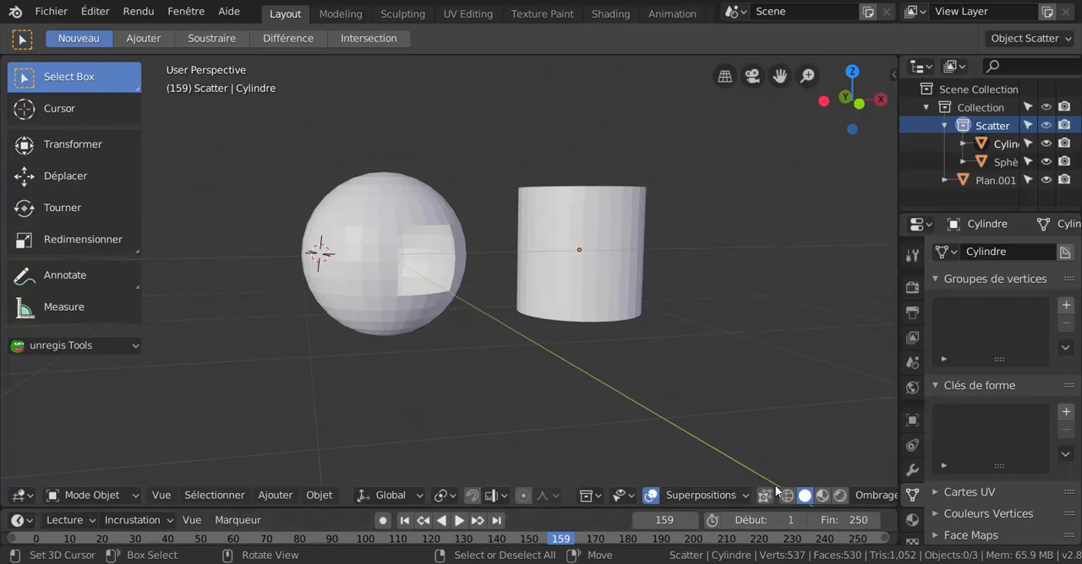
pyautogui.scroll(-1, 777, 405)
pyautogui.scroll(-1, 775, 494)
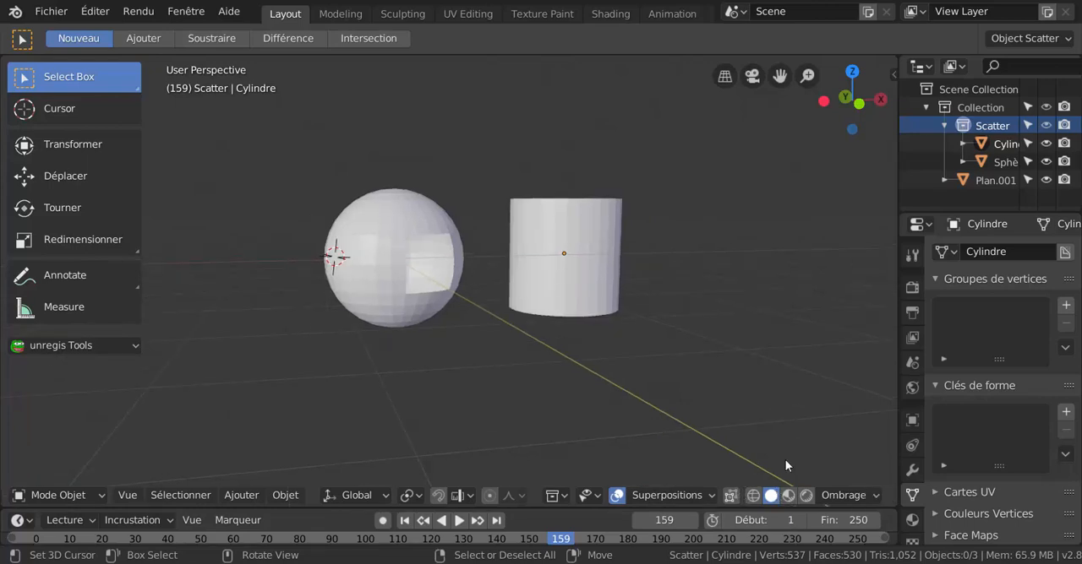
pyautogui.keyDown('shift'); pyautogui.moveTo(738, 370); pyautogui.dragTo(700, 368, button='middle'); pyautogui.keyUp('shift')
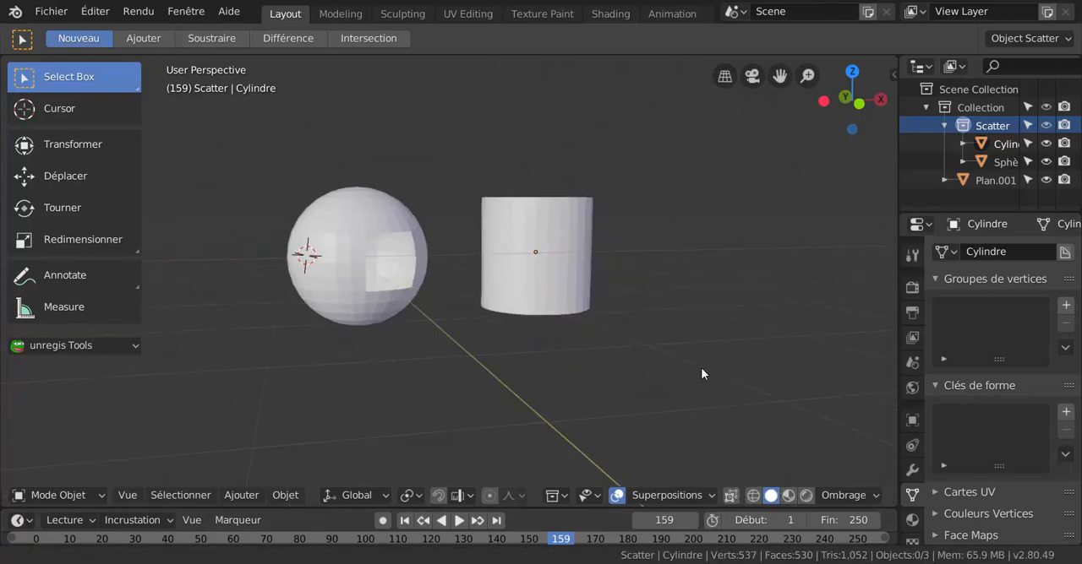
pyautogui.click(839, 496)
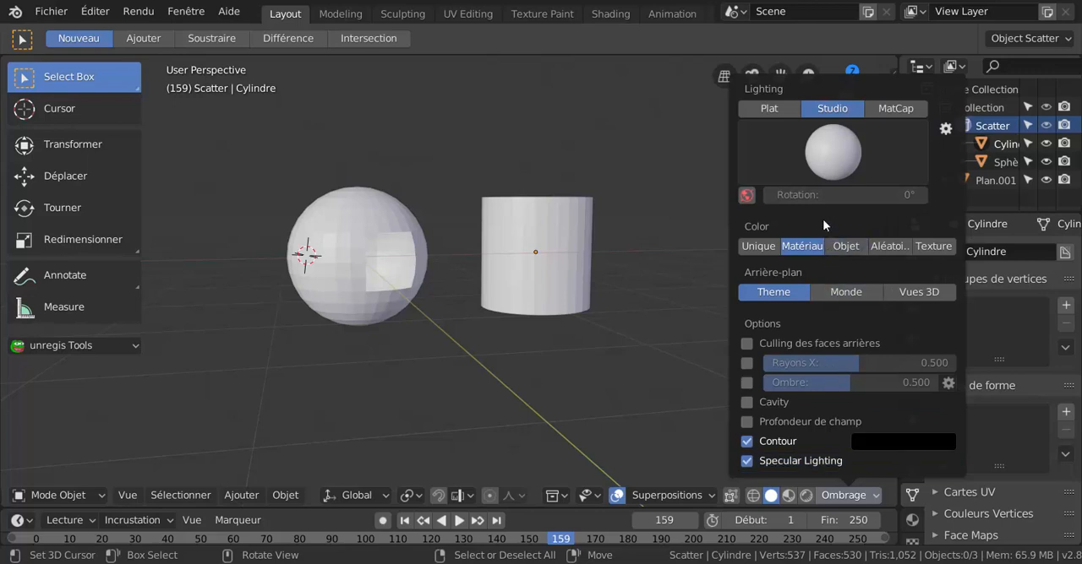
pyautogui.click(837, 160)
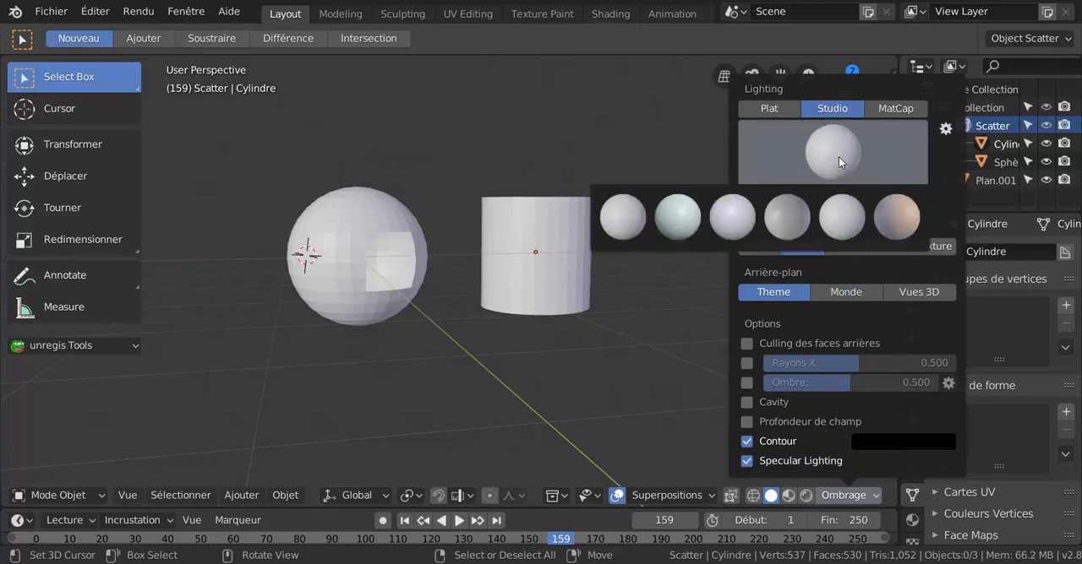
pyautogui.click(887, 110)
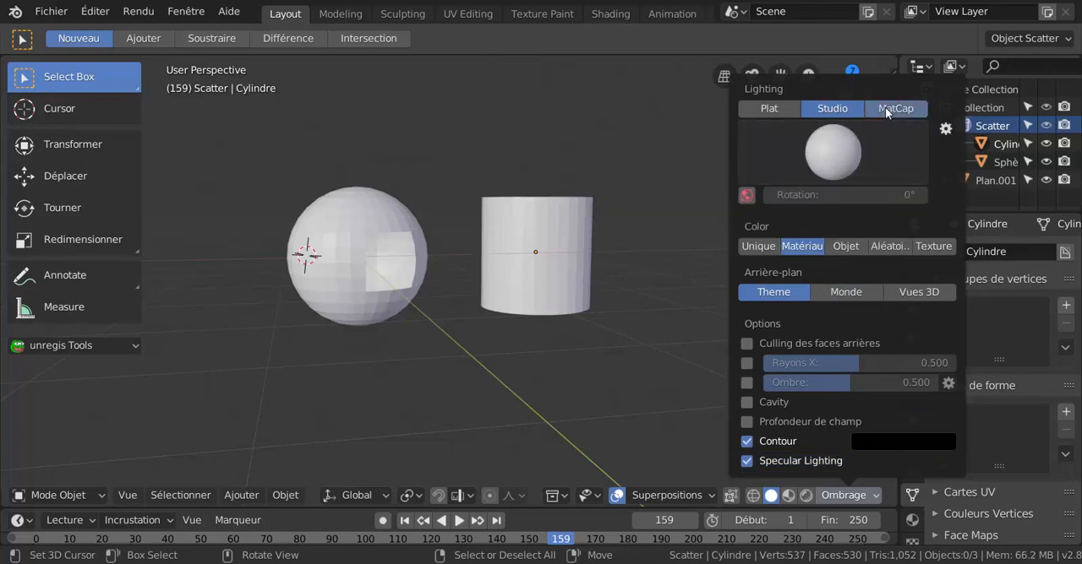
pyautogui.click(841, 148)
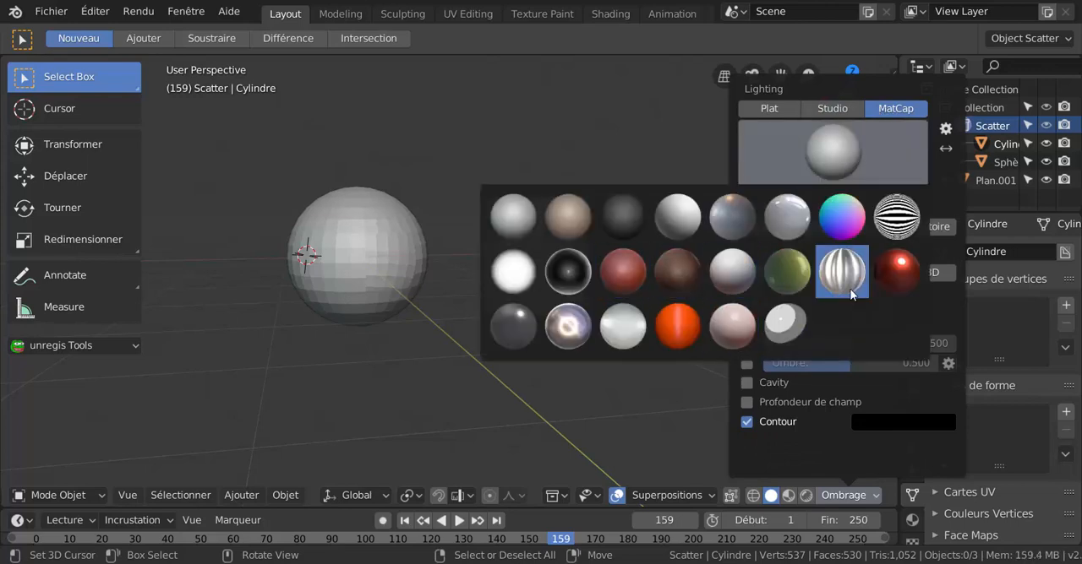
pyautogui.click(881, 285)
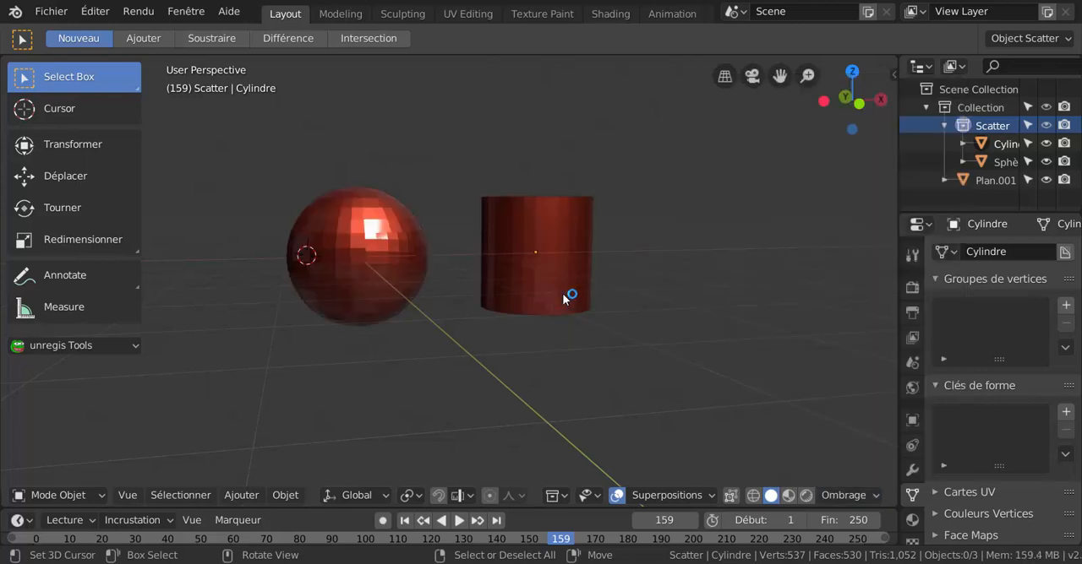
# Try the black-and-white striped matcap on the objects, and replace it with the bright orange one.
pyautogui.click(839, 495)
pyautogui.click(839, 496)
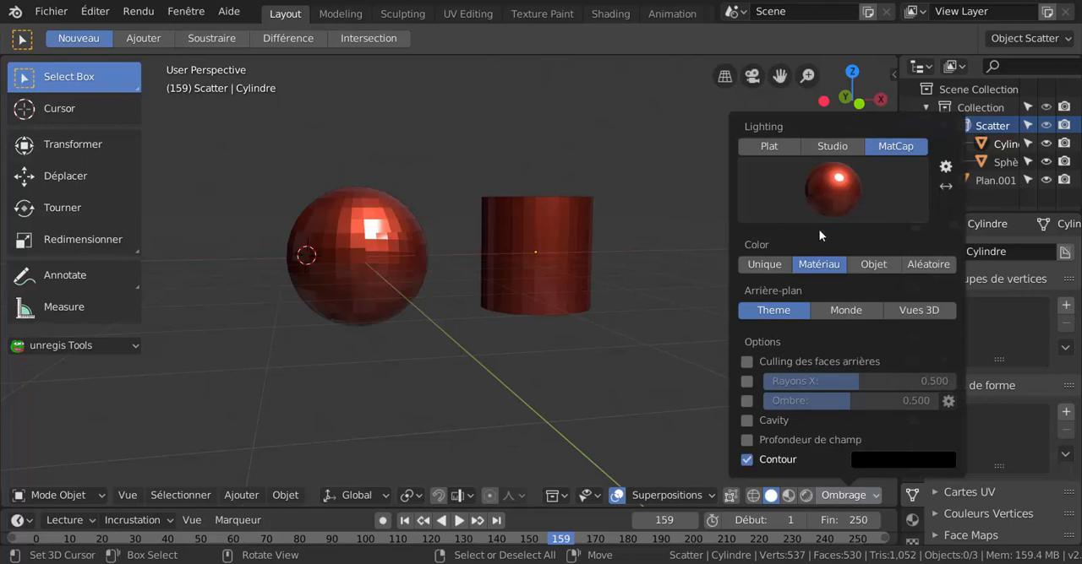
pyautogui.click(836, 206)
pyautogui.click(896, 254)
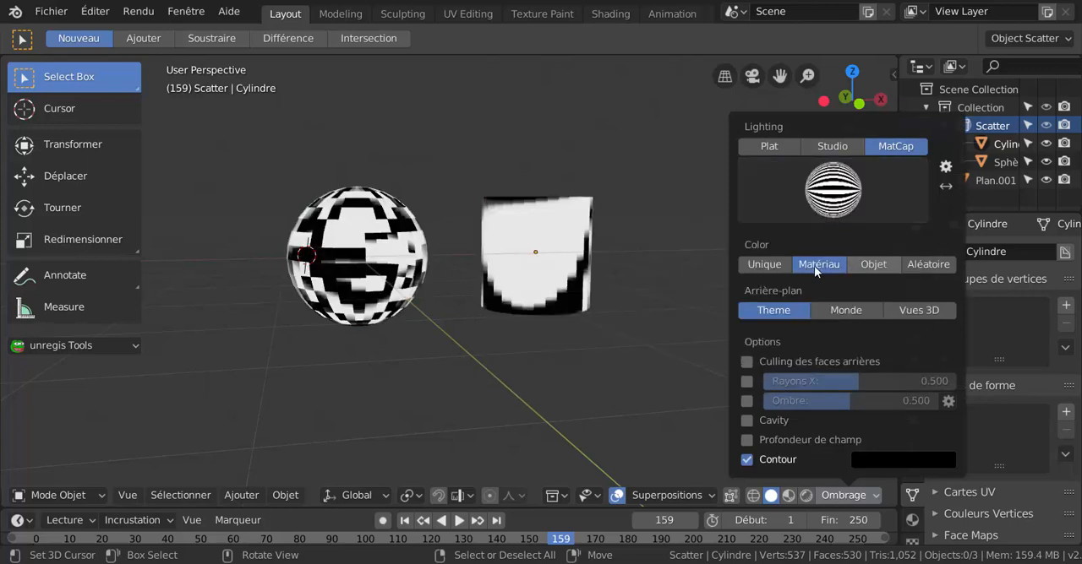
pyautogui.click(785, 217)
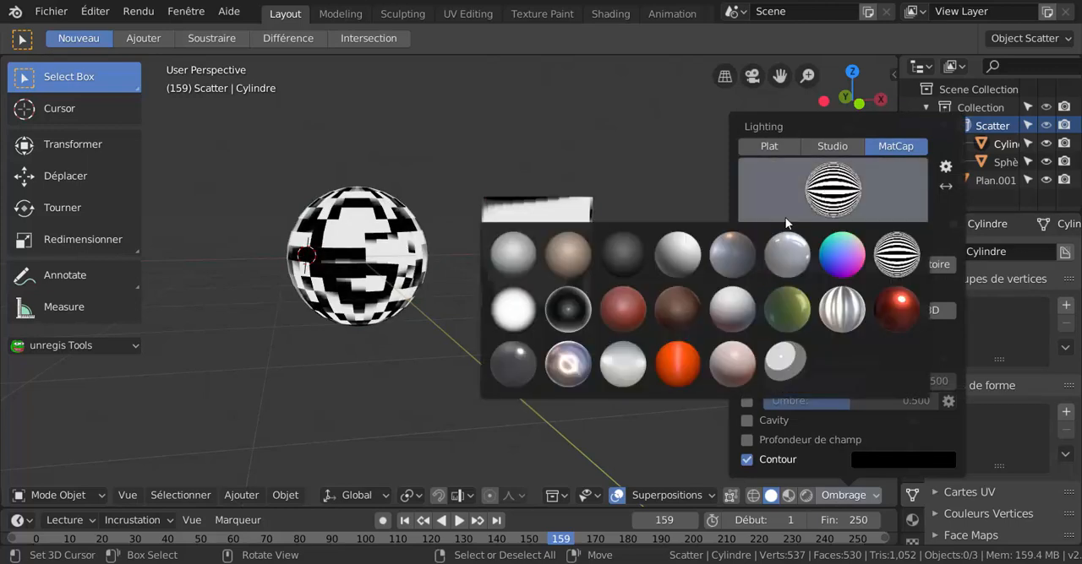
pyautogui.click(680, 361)
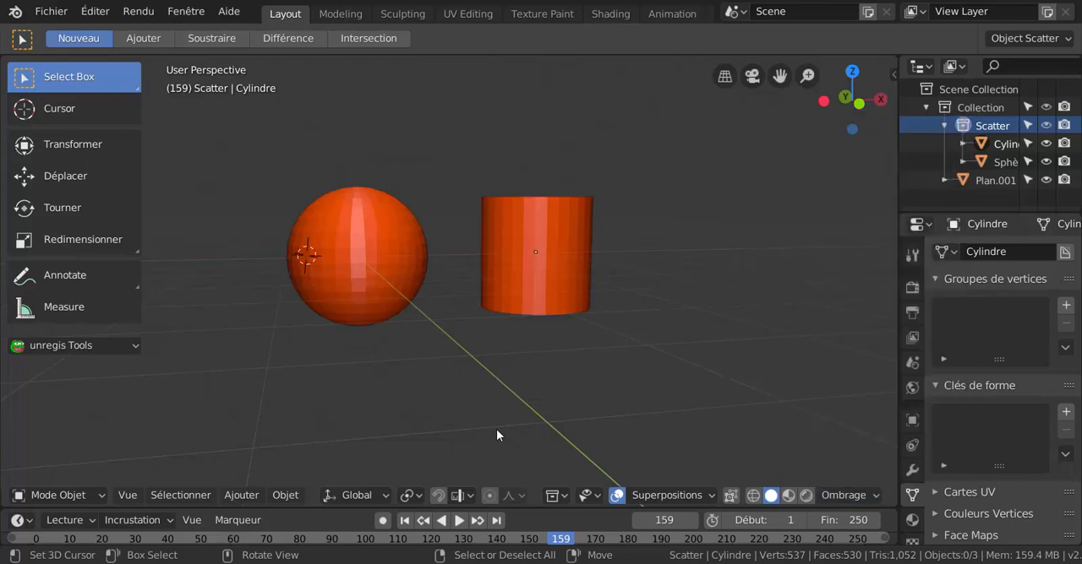
# Put the cylinder in Edit Mode and set the viewport shading background to Vues 3D.
pyautogui.hotkey('ctrl', 'Tab')
pyautogui.click(644, 340)
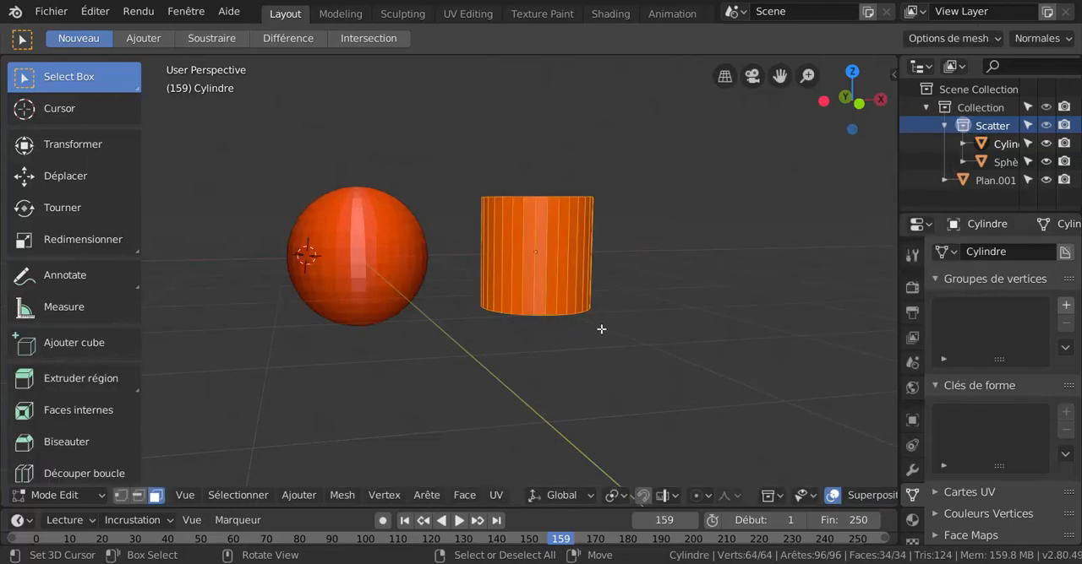
pyautogui.scroll(1, 600, 327)
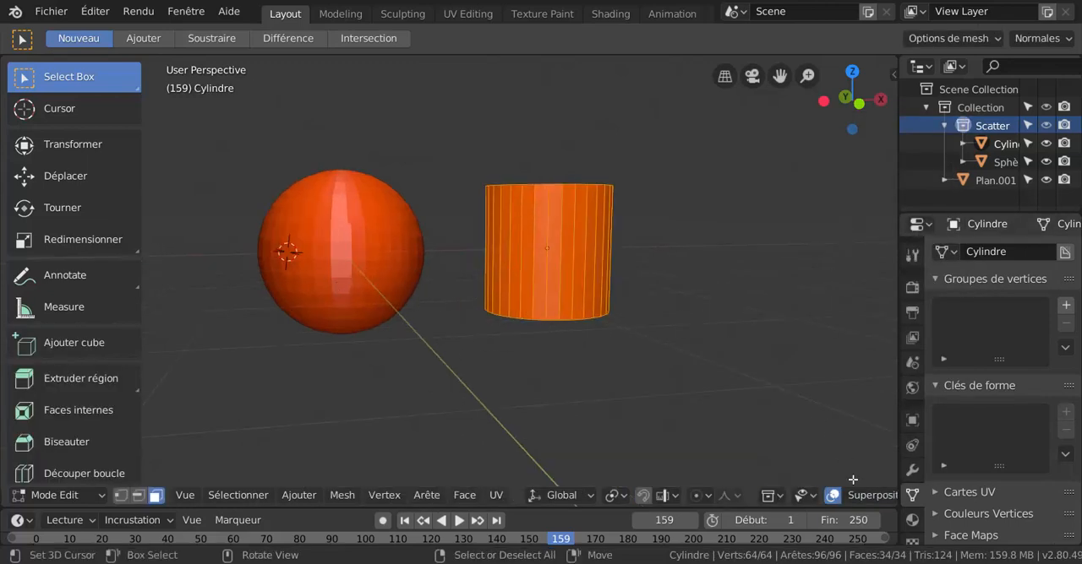
pyautogui.scroll(-2, 858, 505)
pyautogui.scroll(-5, 855, 502)
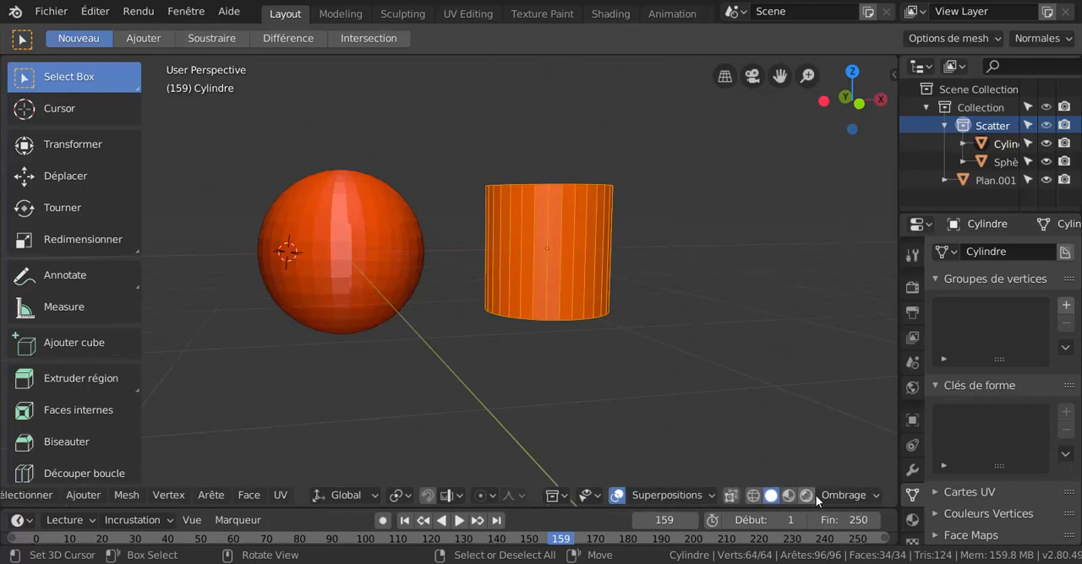
pyautogui.click(844, 495)
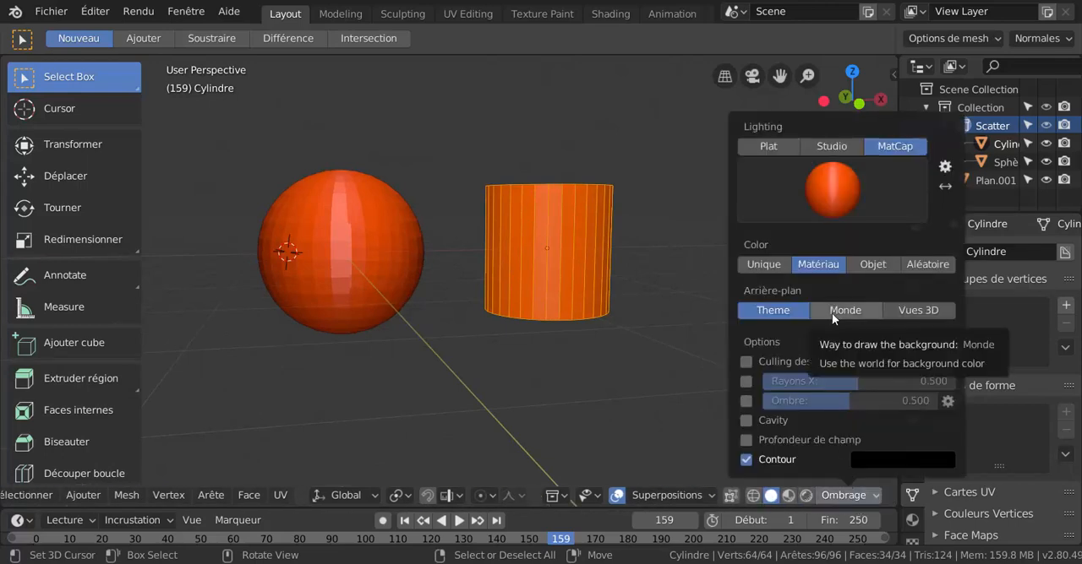
pyautogui.click(917, 310)
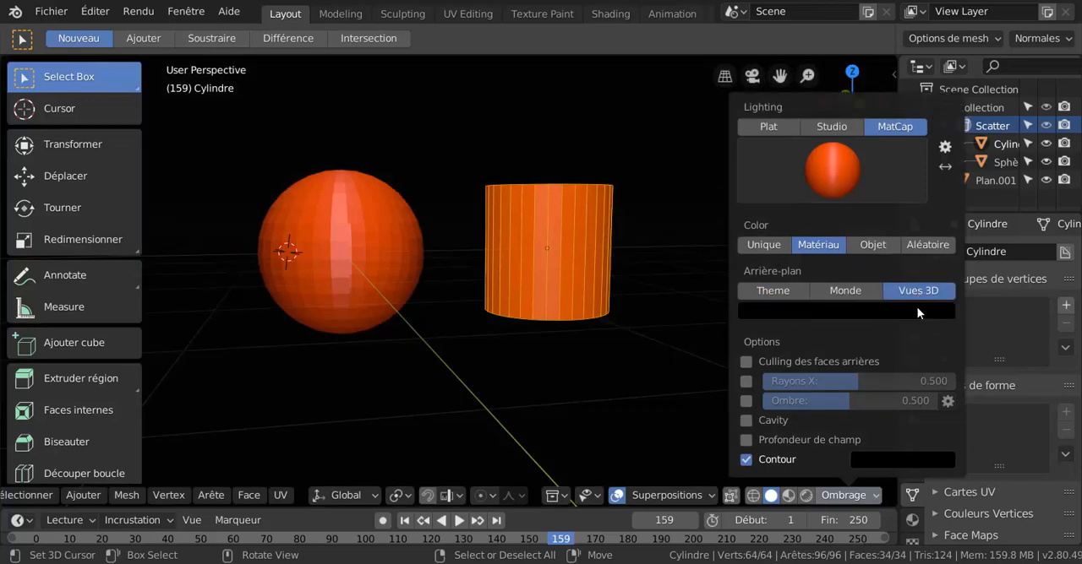
pyautogui.scroll(-3, 671, 275)
pyautogui.moveTo(632, 363)
pyautogui.mouseDown(button='middle')
pyautogui.moveTo(607, 357)
pyautogui.moveTo(633, 364)
pyautogui.mouseUp(button='middle')
pyautogui.scroll(2, 575, 351)
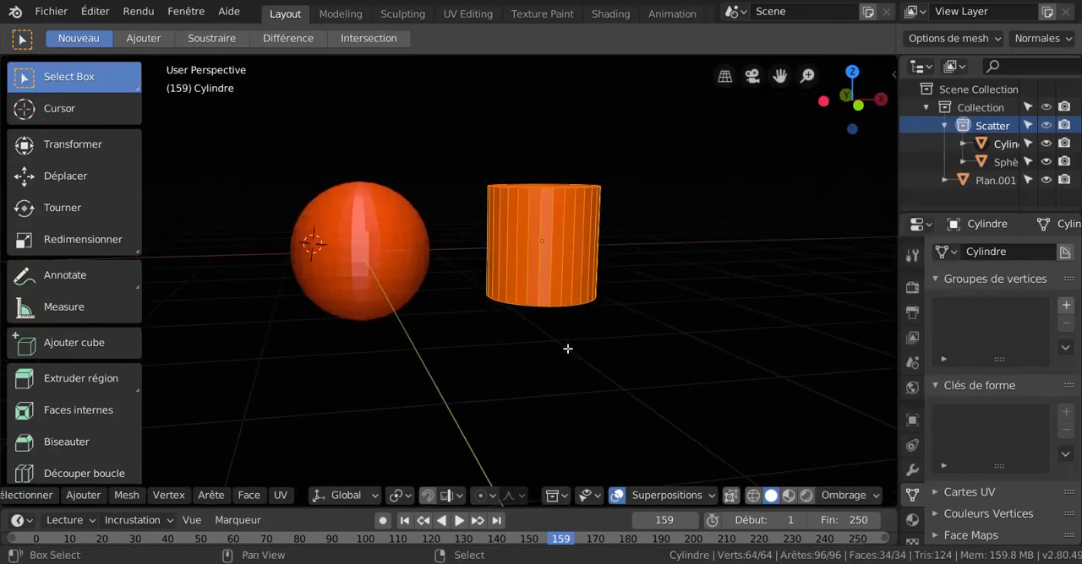
pyautogui.keyDown('shift'); pyautogui.moveTo(567, 348); pyautogui.dragTo(642, 360, button='middle'); pyautogui.keyUp('shift')
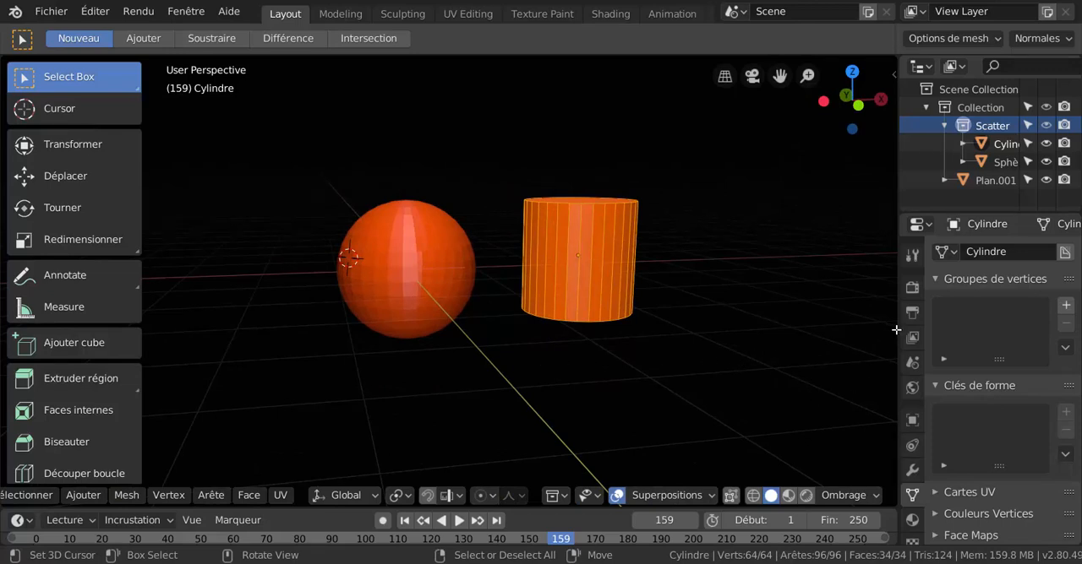
# Compare the Monde and Theme viewport backgrounds, and return the background to Vues 3D.
pyautogui.click(841, 496)
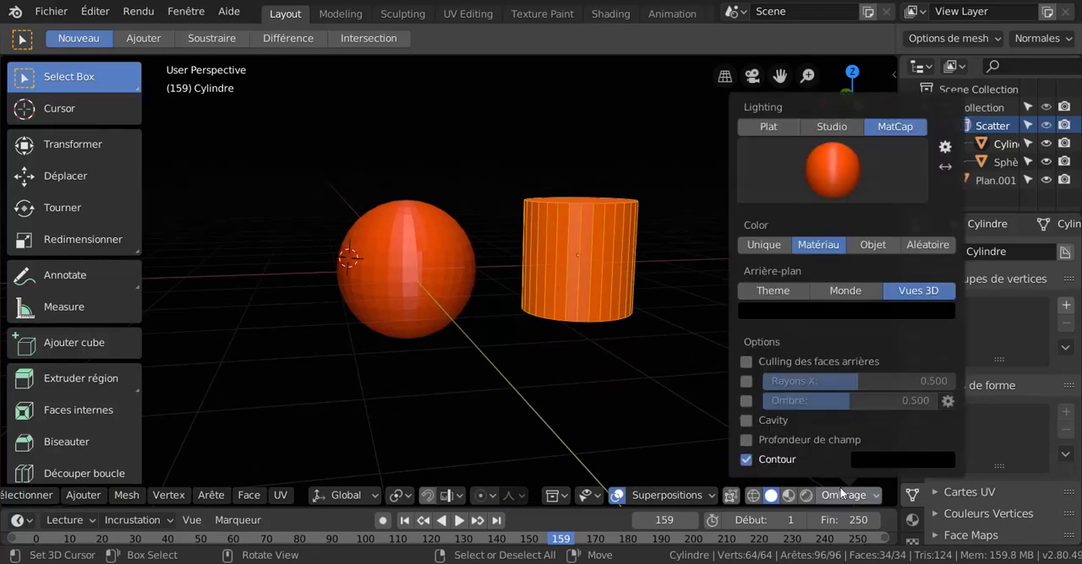
pyautogui.click(848, 292)
pyautogui.click(776, 291)
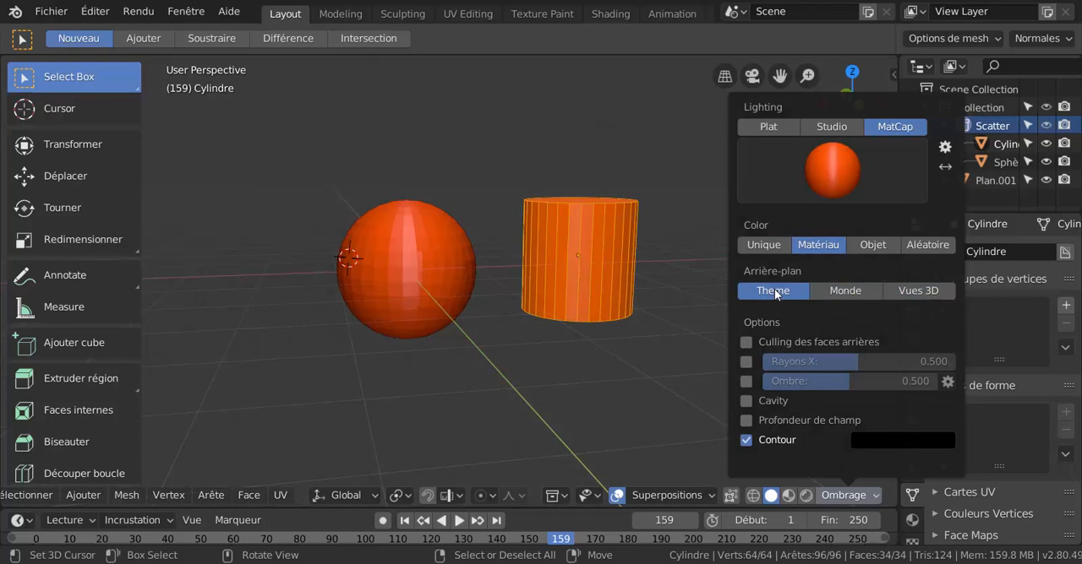
pyautogui.click(834, 291)
pyautogui.click(914, 291)
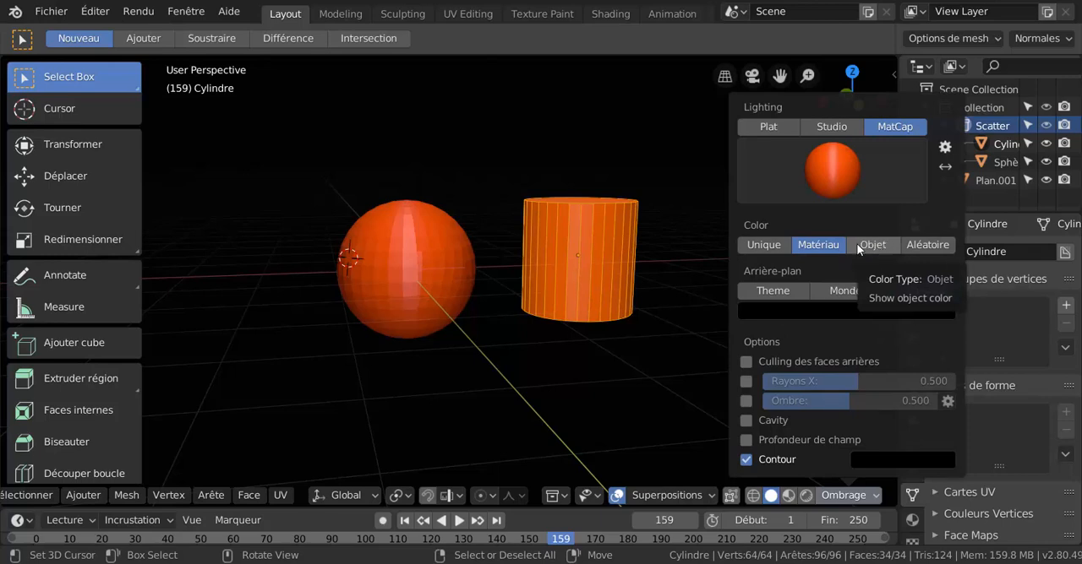
# Set the viewport shading colour type to Objet and apply the shiny red metallic matcap.
pyautogui.click(880, 246)
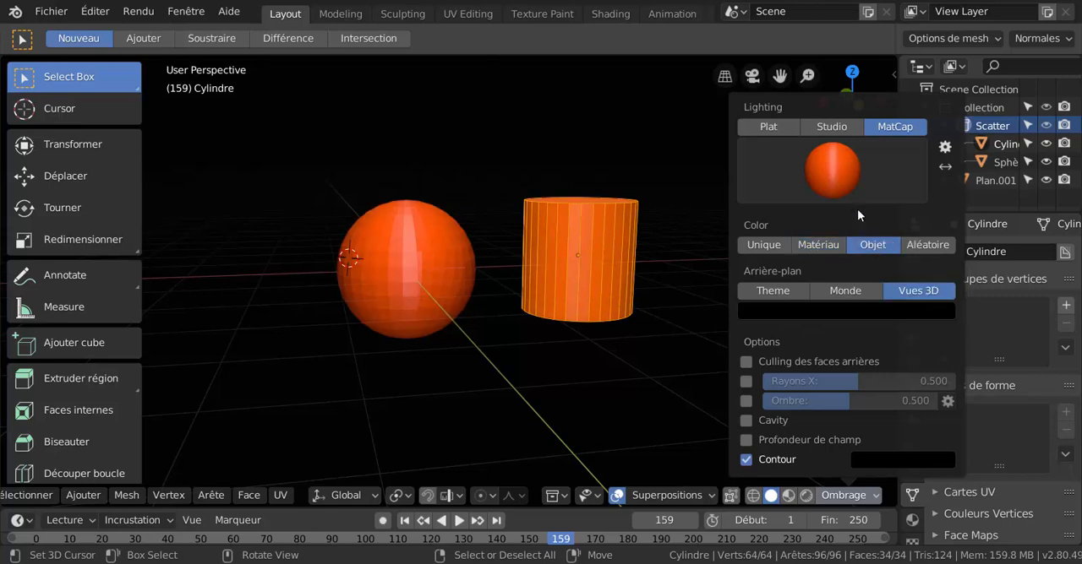
pyautogui.click(858, 214)
pyautogui.click(896, 286)
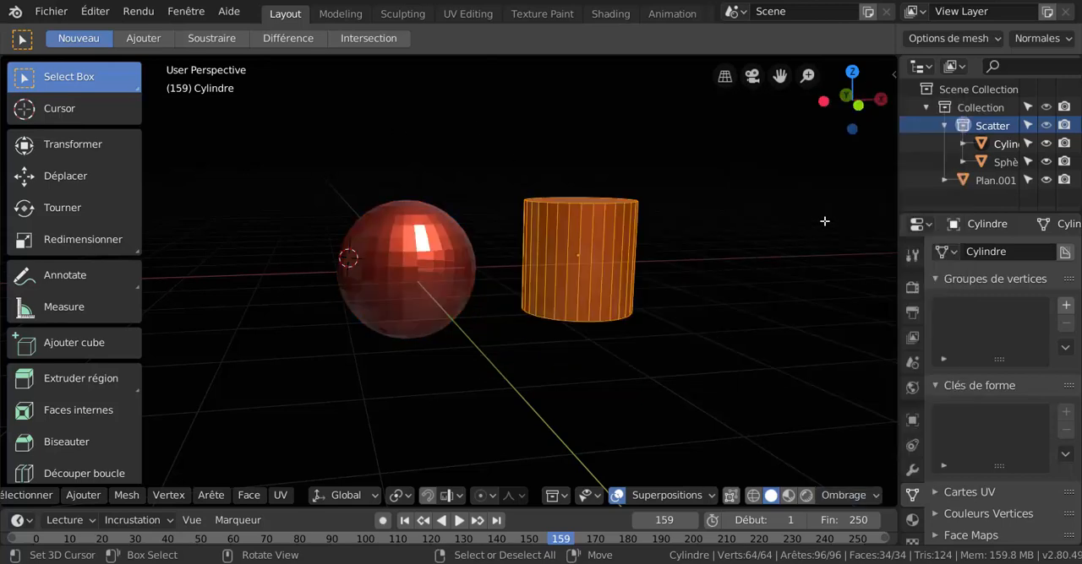
# Enable Cavity of type Monde in the solid viewport shading, keeping the red metallic matcap.
pyautogui.scroll(-1, 524, 297)
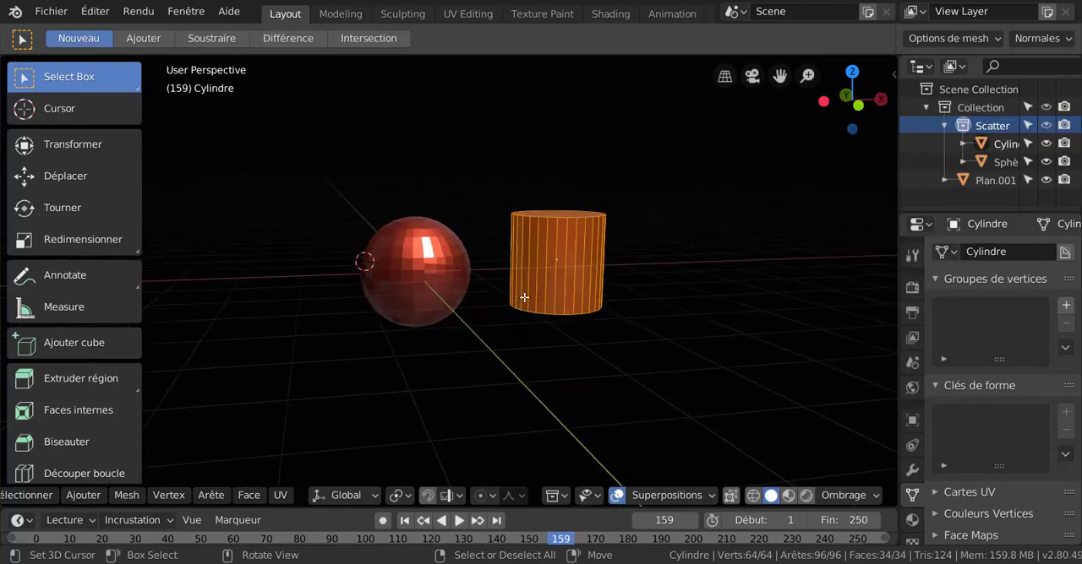
pyautogui.scroll(4, 524, 298)
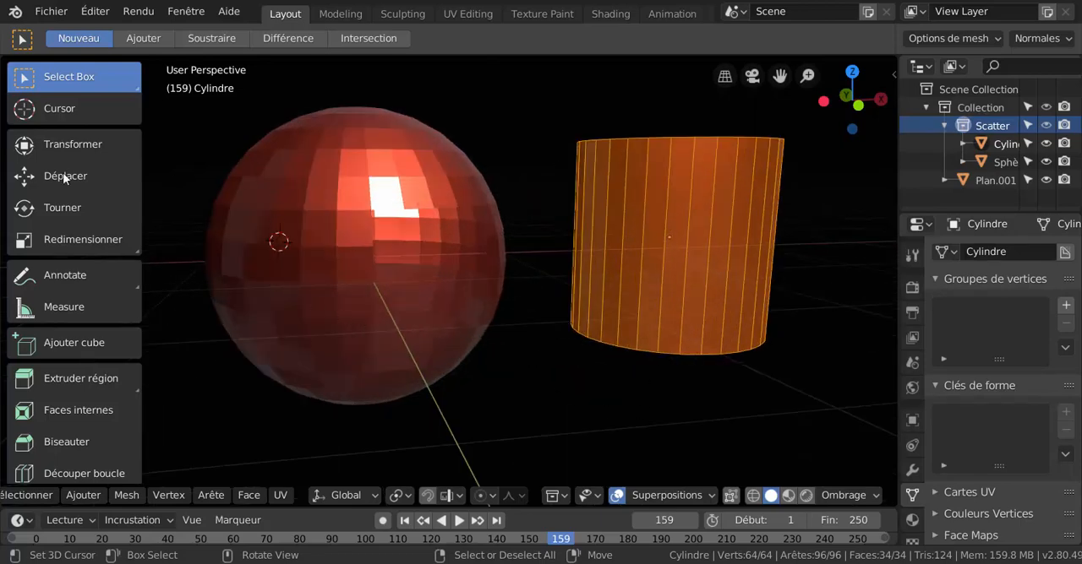
pyautogui.click(840, 495)
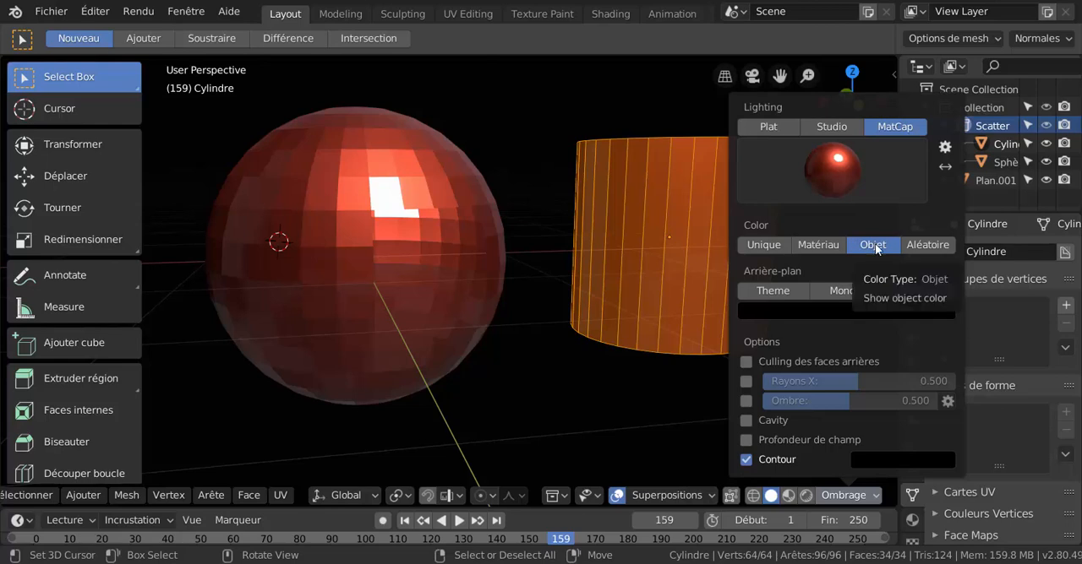
pyautogui.click(857, 161)
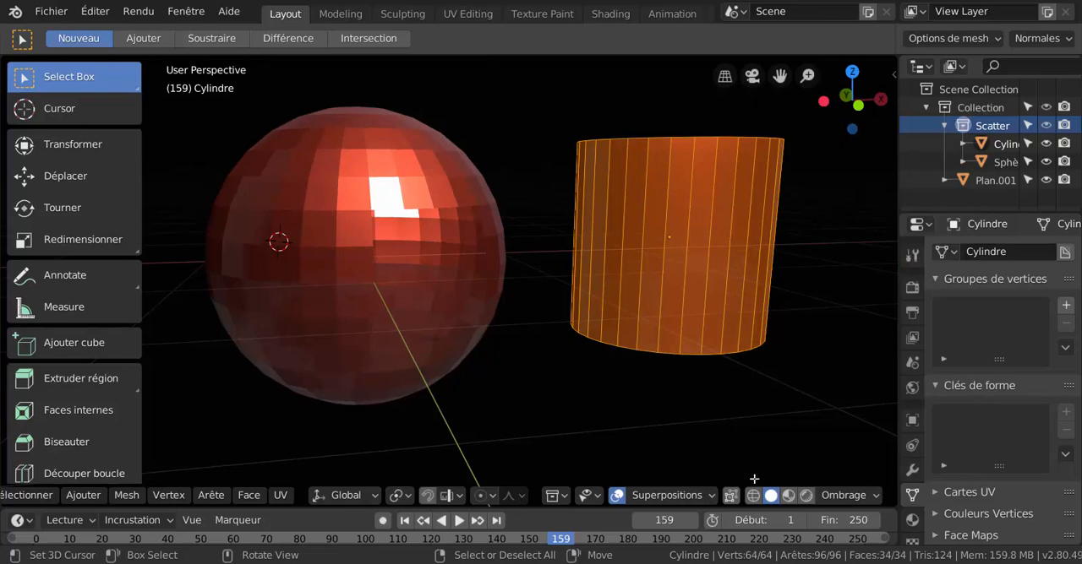
# Adjust the brightness of the Vues 3D background colour, ending on black.
pyautogui.click(846, 496)
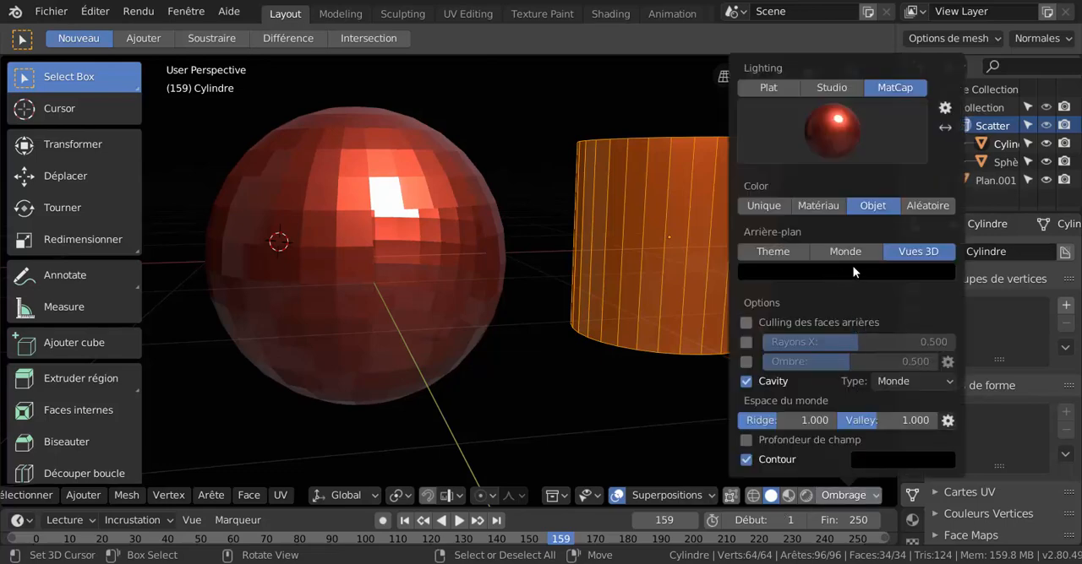
pyautogui.click(876, 271)
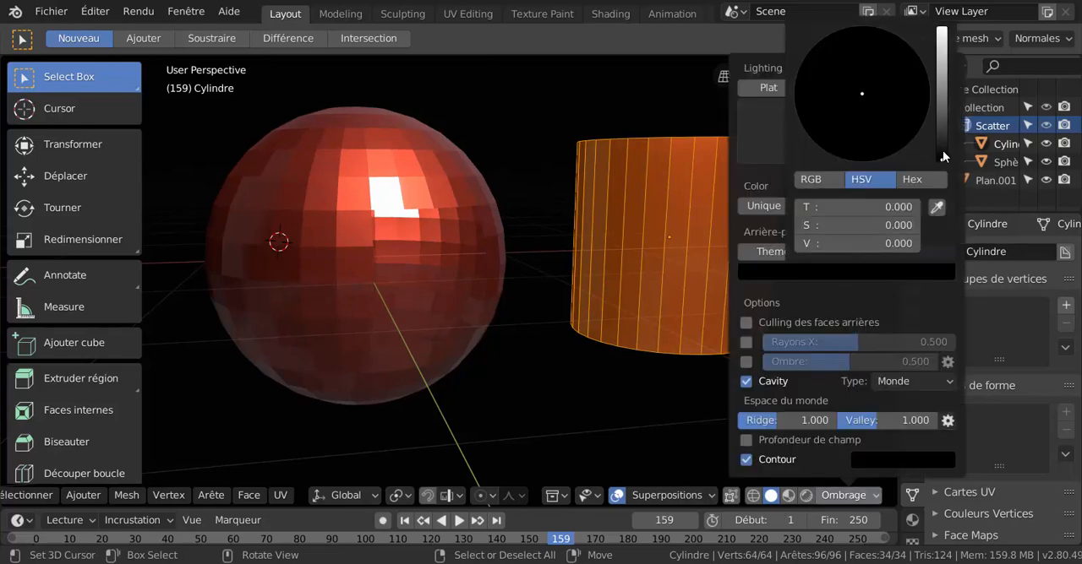
pyautogui.moveTo(943, 156)
pyautogui.mouseDown()
pyautogui.moveTo(941, 82)
pyautogui.moveTo(941, 159)
pyautogui.mouseUp()
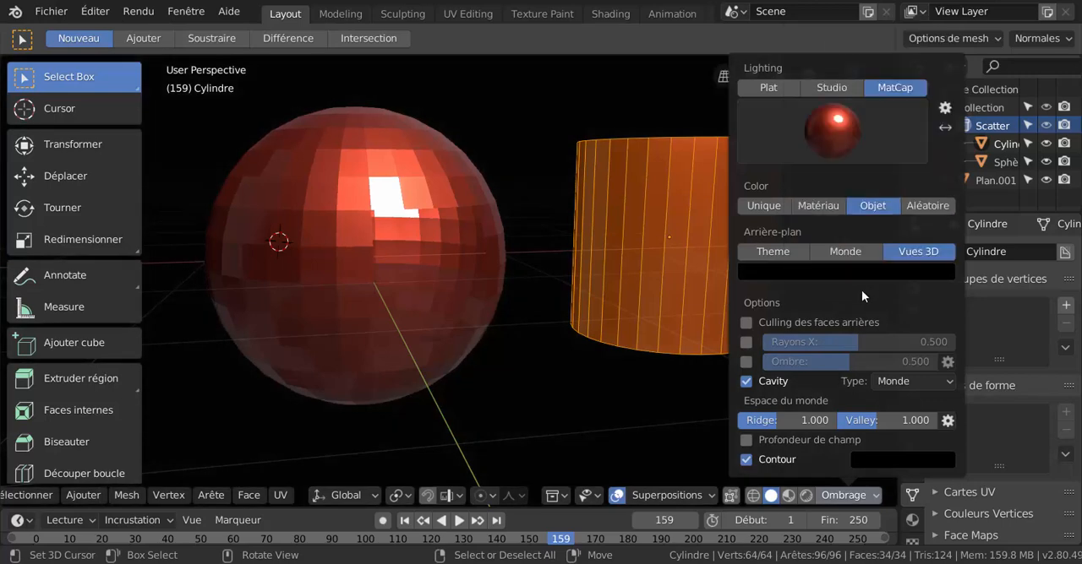
# Look over the available render commands and the active tool's settings, and display the scene's render properties.
pyautogui.click(138, 12)
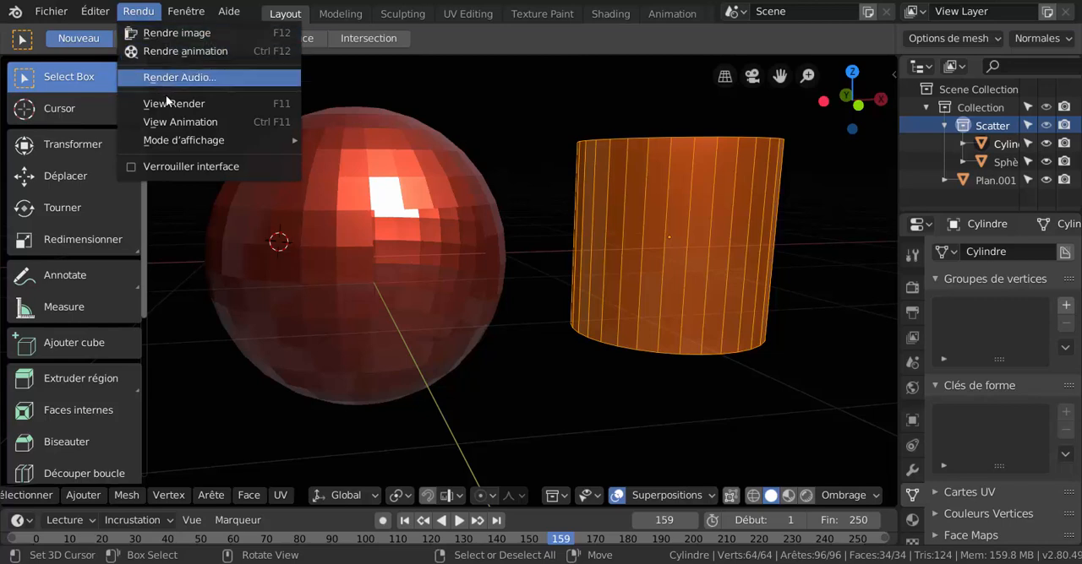
pyautogui.moveTo(178, 139)
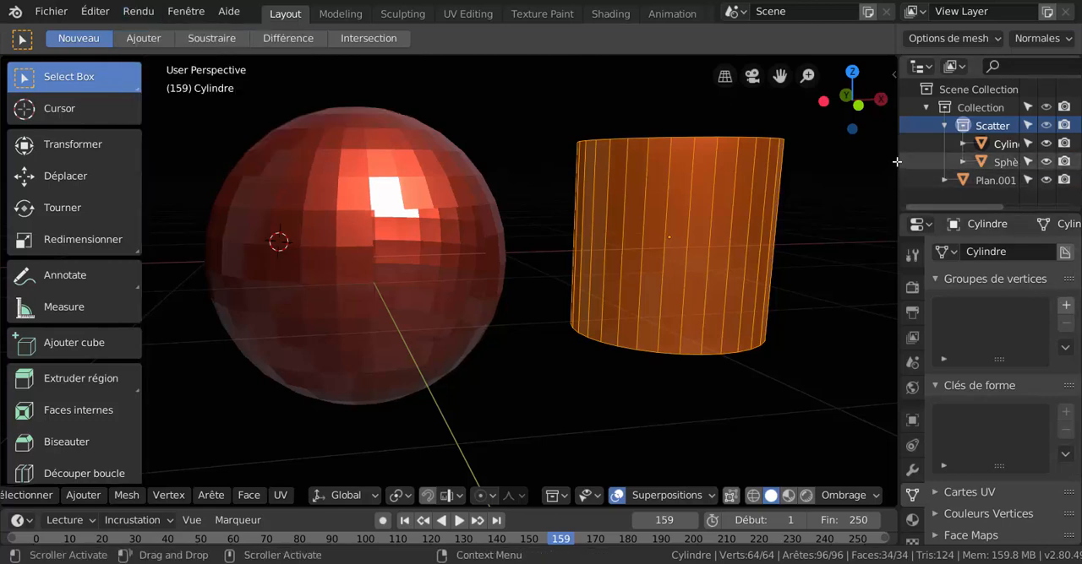
pyautogui.click(912, 257)
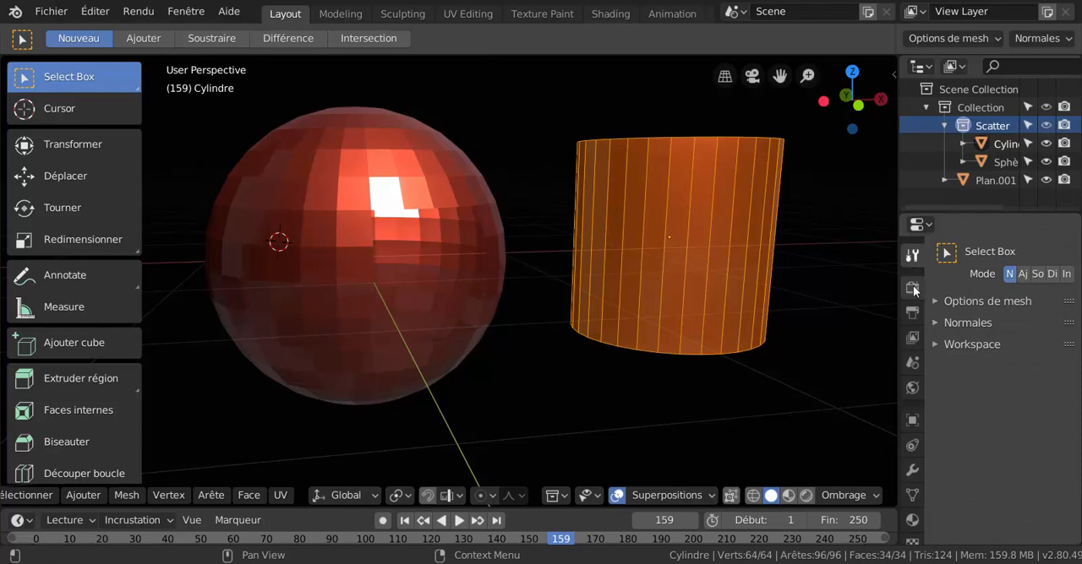
pyautogui.click(912, 288)
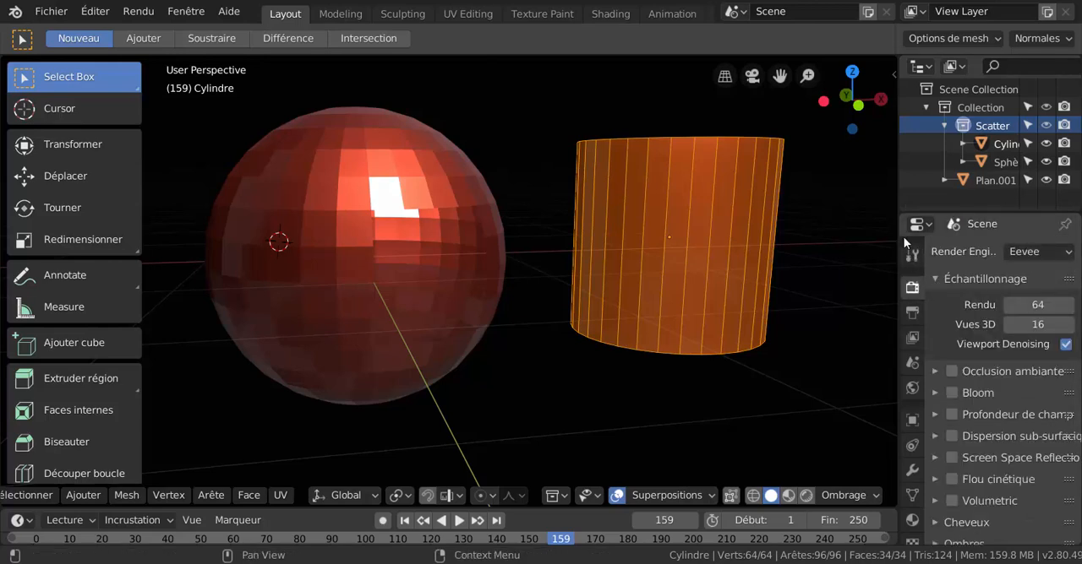
# Switch the cylinder from Edit Mode back to Object Mode.
pyautogui.hotkey('ctrl', 'Tab')
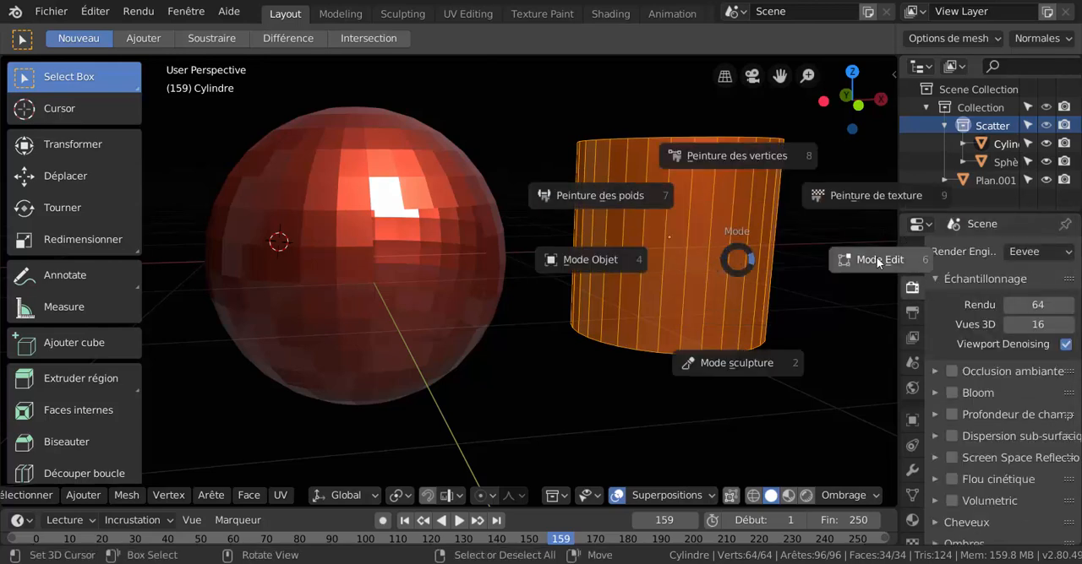
pyautogui.click(480, 283)
pyautogui.scroll(-5, 541, 280)
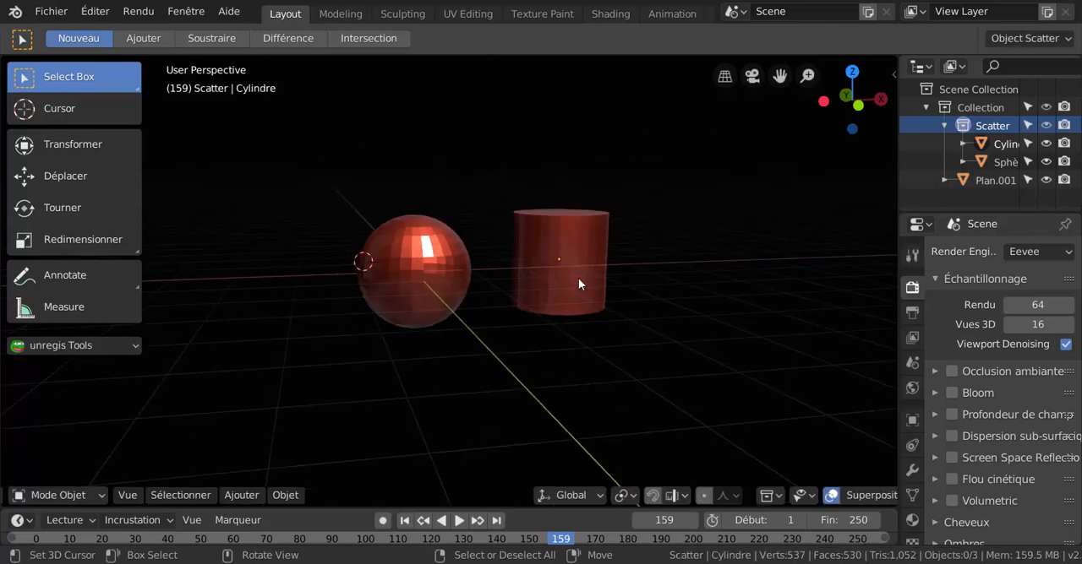
# Examine the matcap and cavity shading on the sphere and the cylinder from several angles and distances.
pyautogui.moveTo(578, 278); pyautogui.dragTo(553, 290, button='middle')
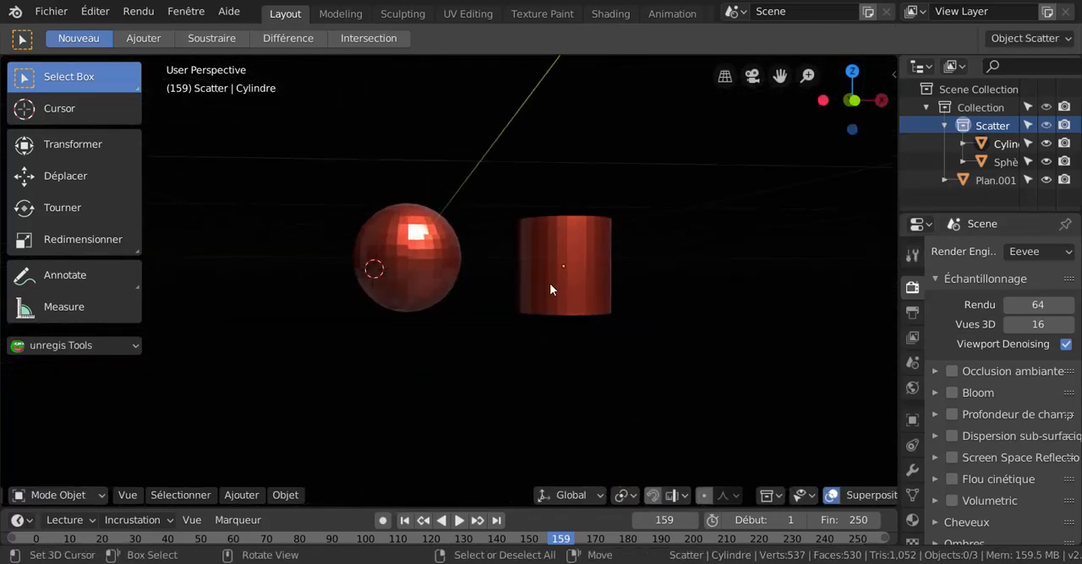
pyautogui.scroll(2, 548, 290)
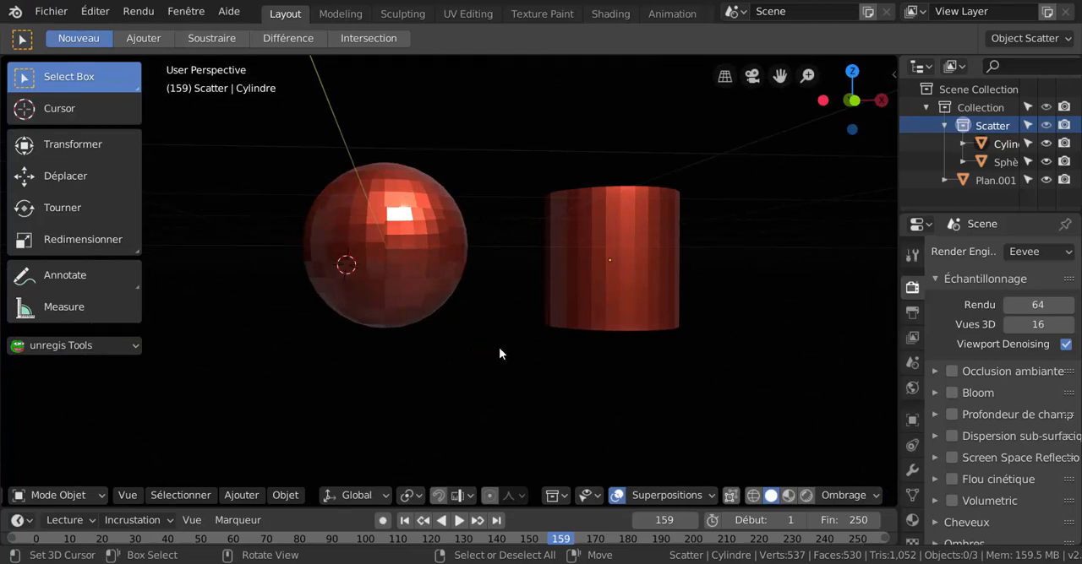
pyautogui.moveTo(502, 348)
pyautogui.mouseDown(button='middle')
pyautogui.moveTo(525, 364)
pyautogui.moveTo(515, 375)
pyautogui.moveTo(513, 358)
pyautogui.mouseUp(button='middle')
pyautogui.scroll(1, 496, 323)
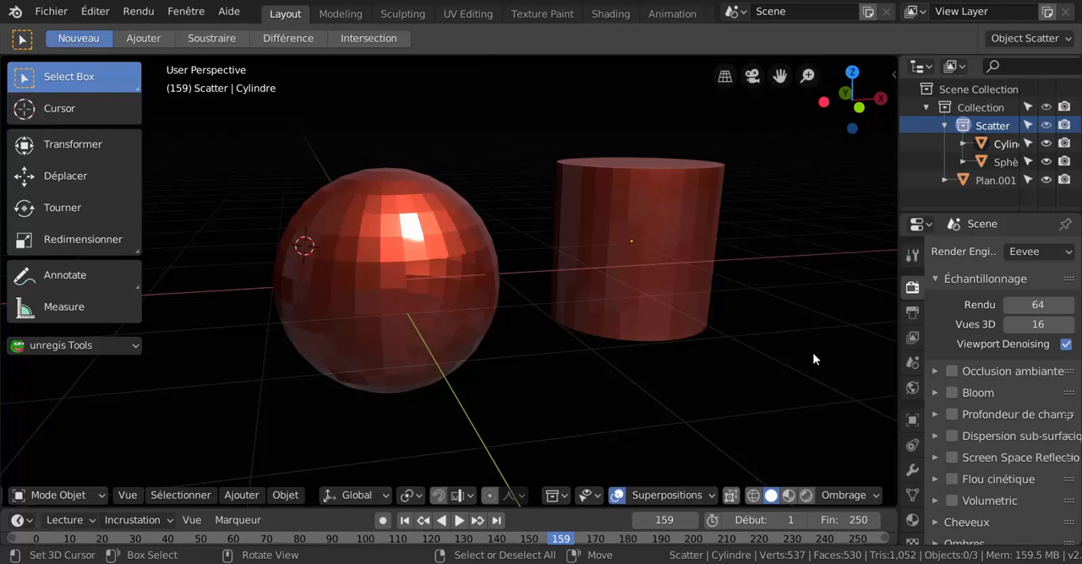
pyautogui.moveTo(678, 385)
pyautogui.mouseDown(button='middle')
pyautogui.moveTo(698, 353)
pyautogui.moveTo(645, 372)
pyautogui.moveTo(668, 394)
pyautogui.moveTo(686, 390)
pyautogui.mouseUp(button='middle')
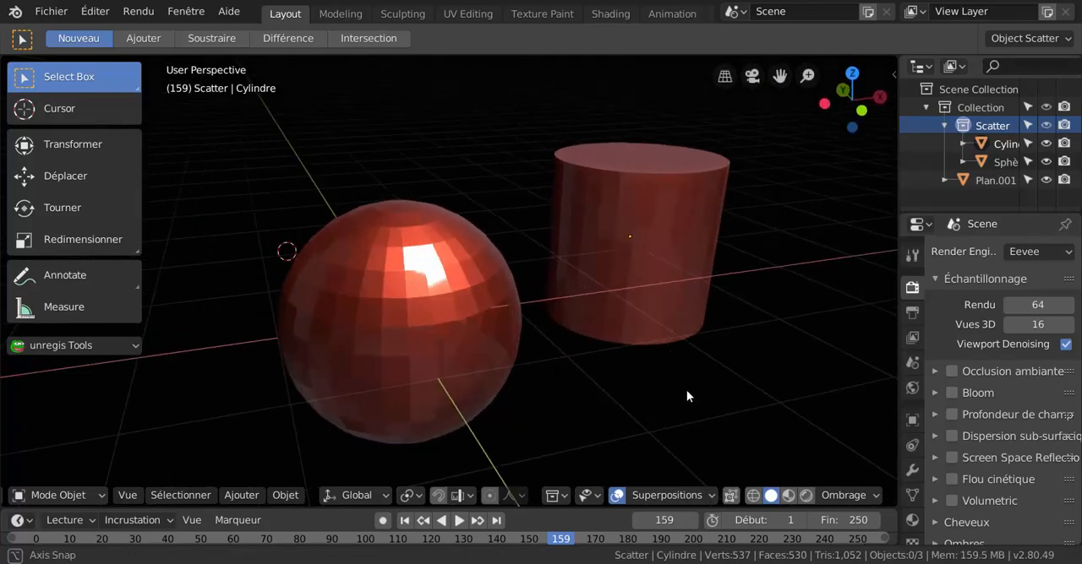
pyautogui.scroll(2, 597, 397)
pyautogui.moveTo(597, 397); pyautogui.dragTo(624, 386, button='middle')
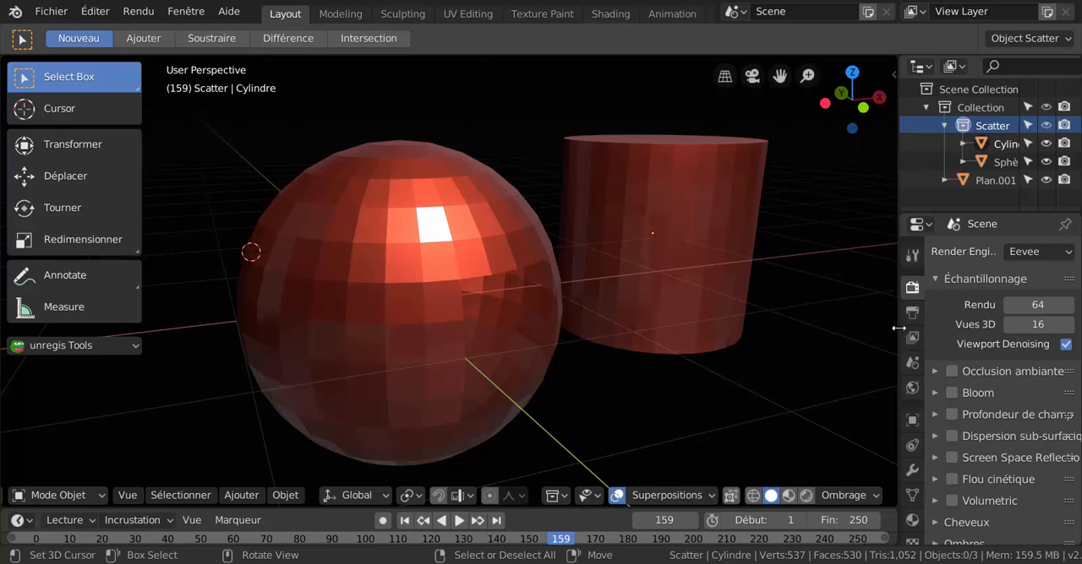
# Widen the 3D viewport by narrowing the outliner and properties editors beside it, and check the shaded objects in it.
pyautogui.moveTo(898, 327); pyautogui.dragTo(960, 336)
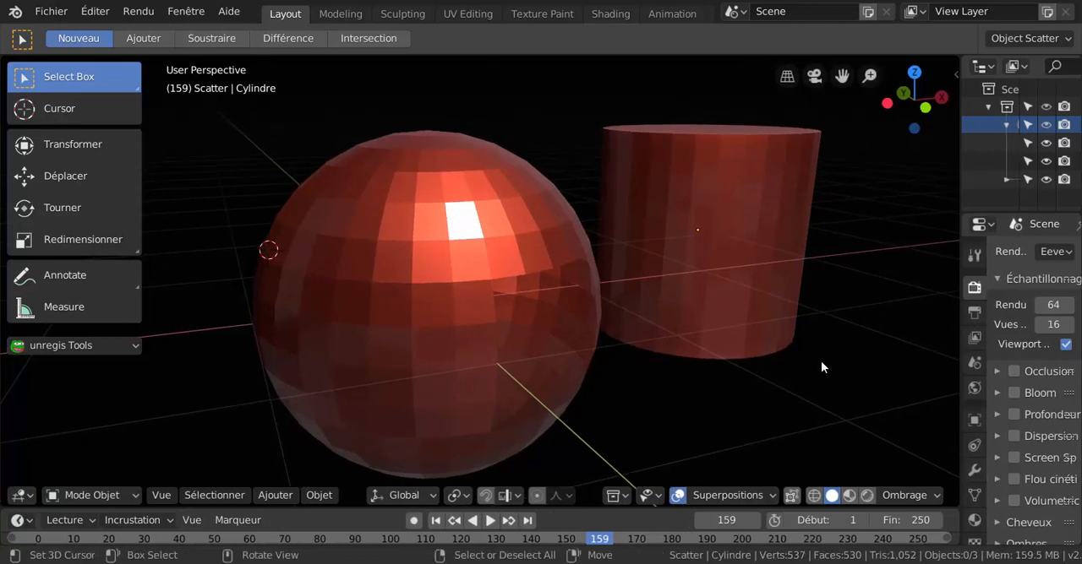
pyautogui.scroll(-2, 820, 368)
pyautogui.moveTo(816, 365); pyautogui.dragTo(754, 369, button='middle')
pyautogui.scroll(2, 674, 379)
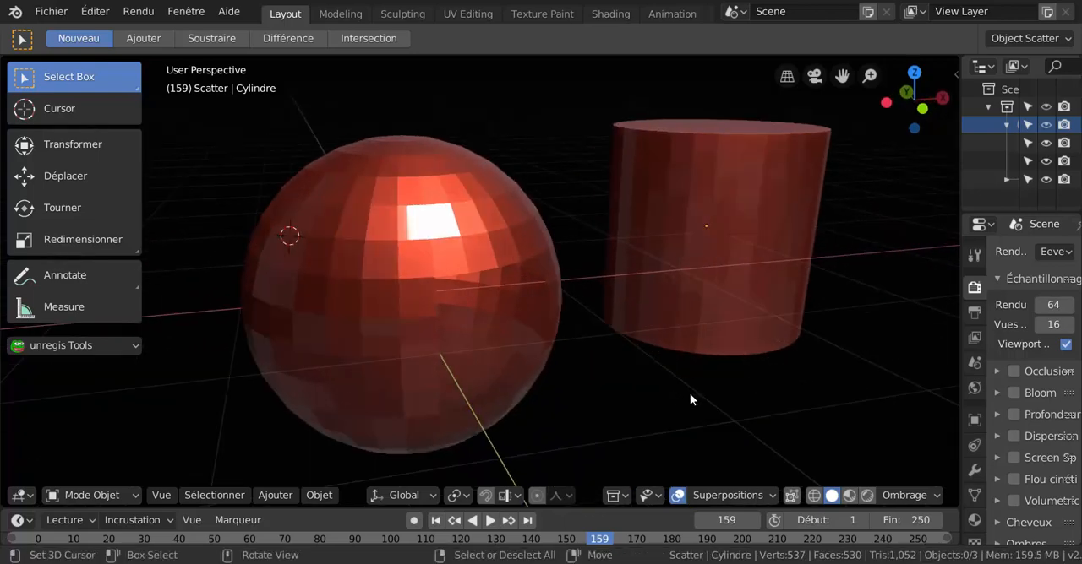